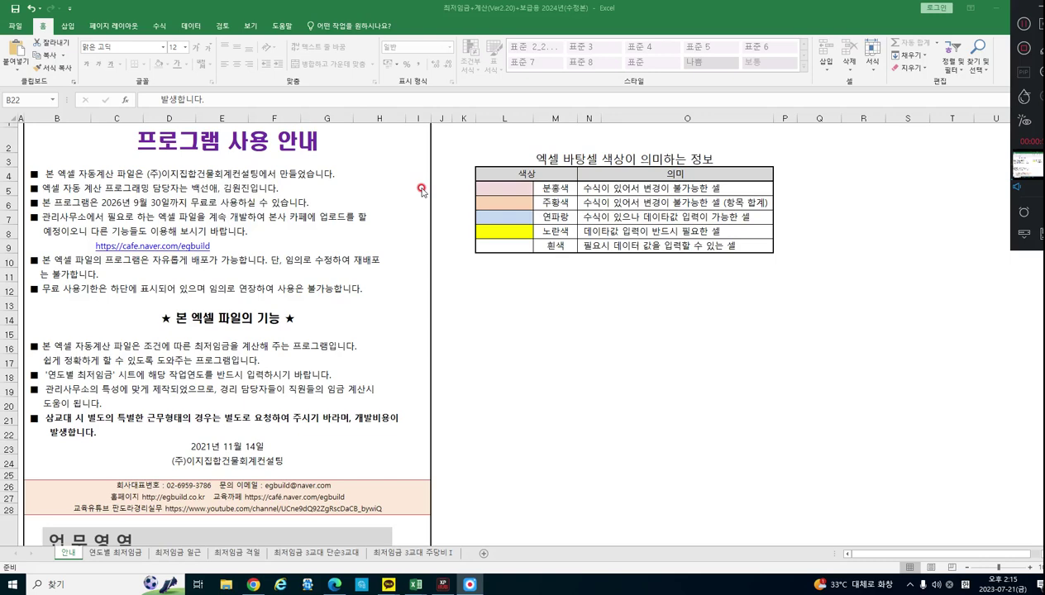
# Step: Read the usage notes on the 안내 sheet and examine the yearly wages on the 연도별 최저임금 sheet
pyautogui.scroll(-5, 207, 451)
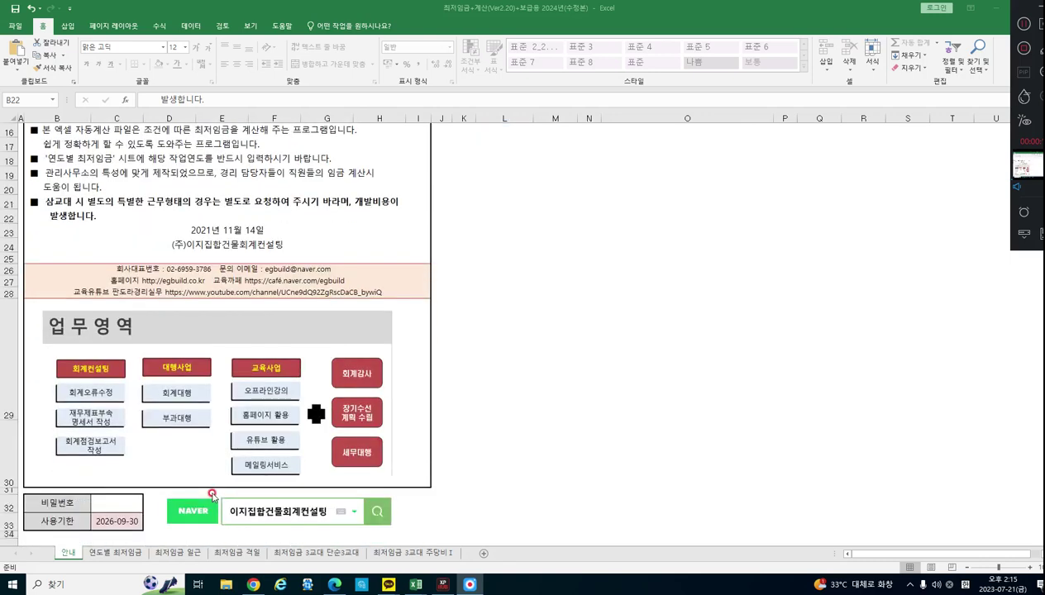
pyautogui.scroll(-2, 211, 495)
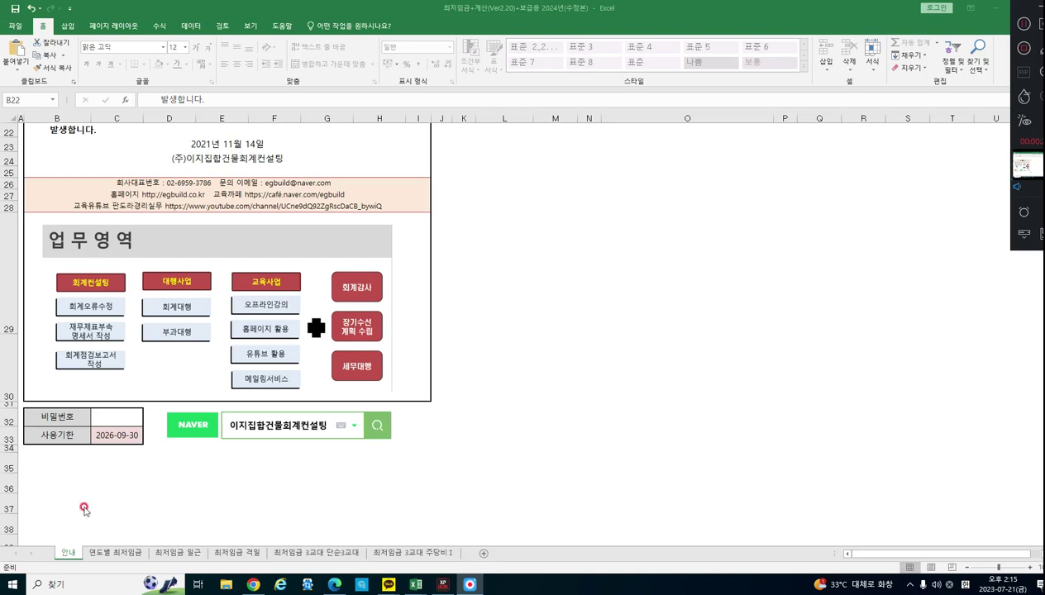
pyautogui.click(111, 553)
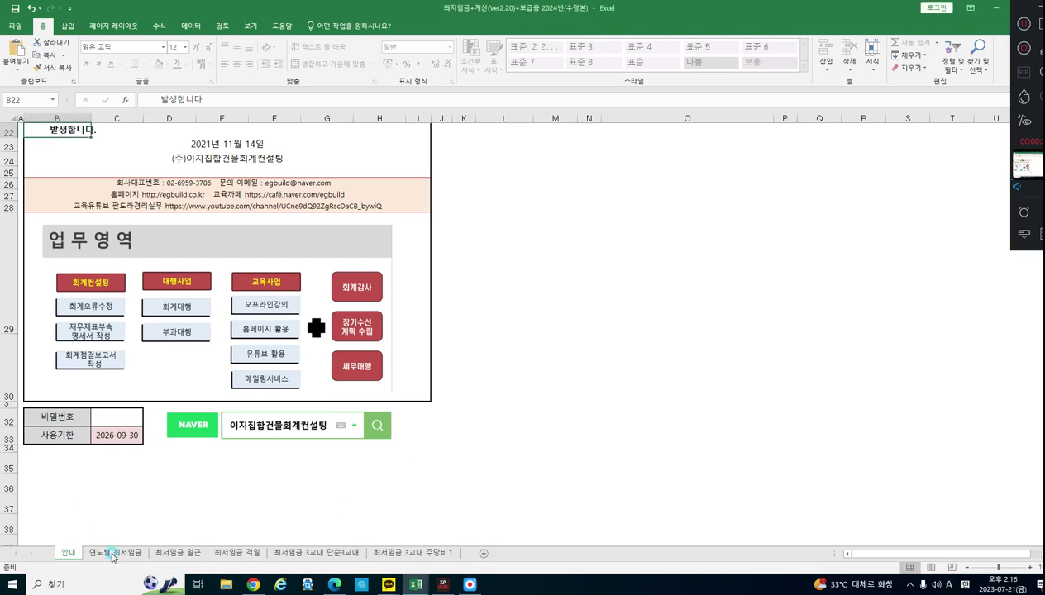
pyautogui.click(114, 553)
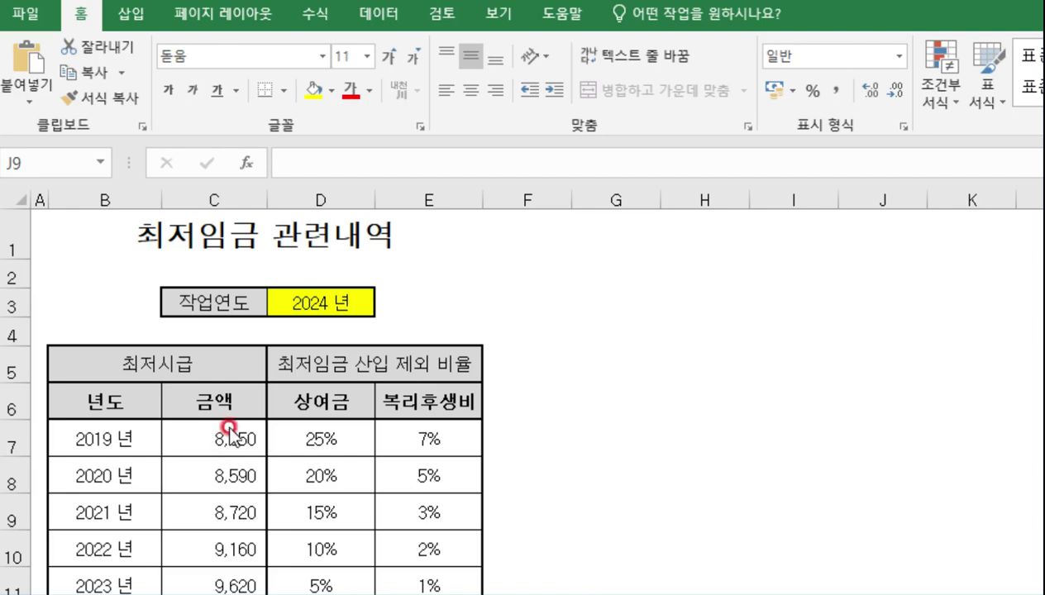
pyautogui.scroll(-2, 251, 416)
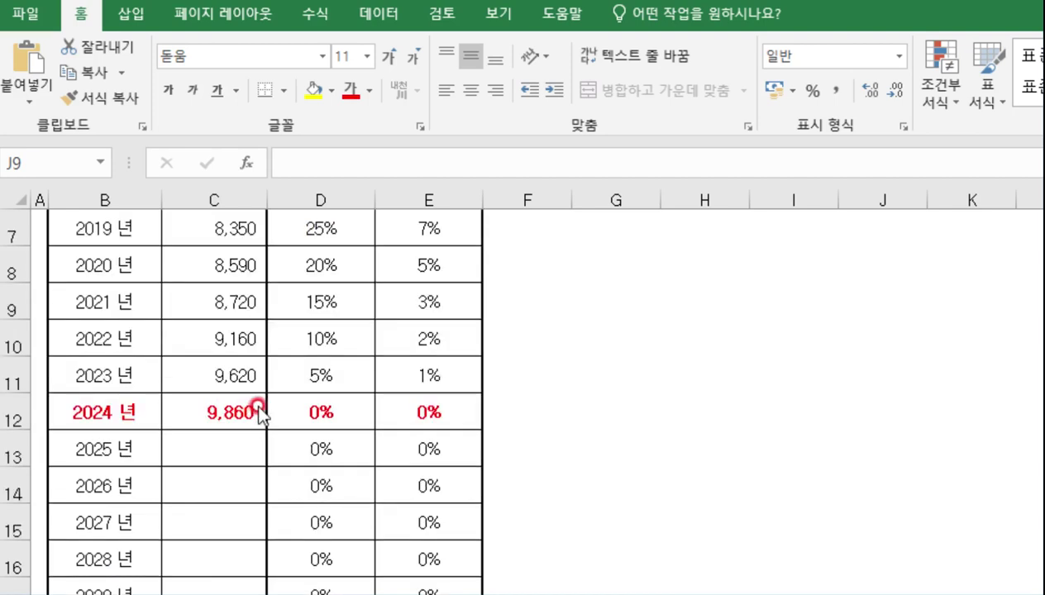
pyautogui.scroll(1, 257, 409)
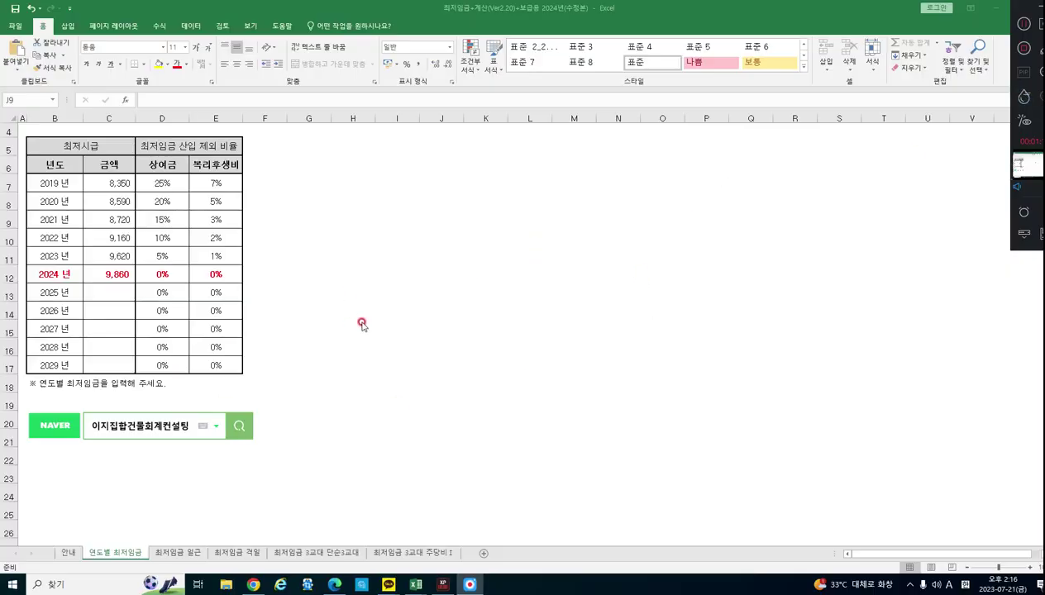
# Step: Enter 100000 as the 2025 minimum hourly wage in cell C13 of the 연도별 최저임금 sheet
pyautogui.keyDown('ctrl'); pyautogui.scroll(1, 394, 329); pyautogui.keyUp('ctrl')
pyautogui.keyDown('ctrl'); pyautogui.scroll(1, 395, 328); pyautogui.keyUp('ctrl')
pyautogui.keyDown('ctrl'); pyautogui.scroll(1, 231, 343); pyautogui.keyUp('ctrl')
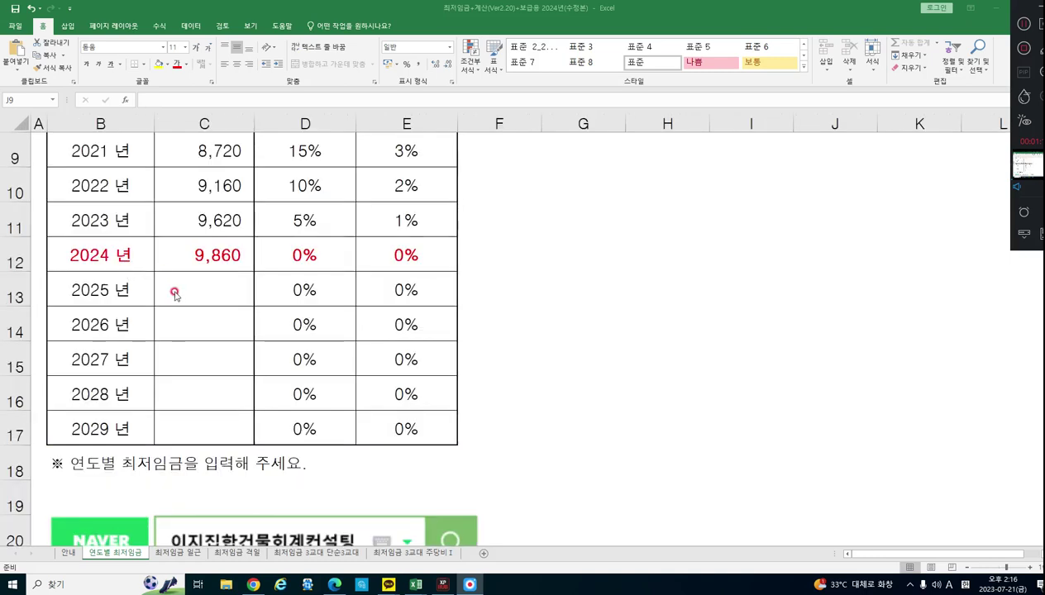
pyautogui.click(68, 287)
pyautogui.click(222, 295)
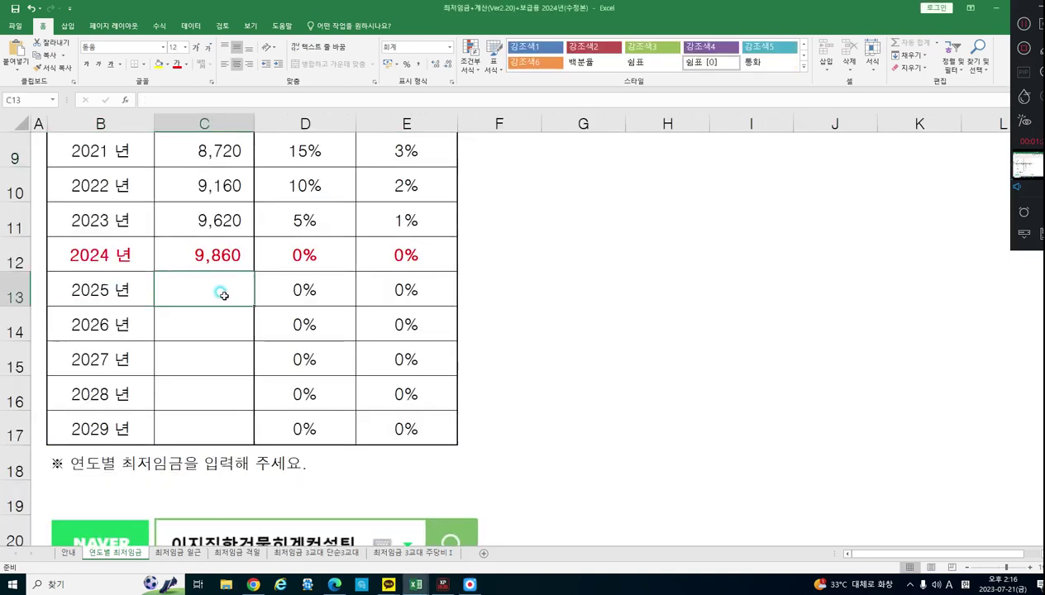
pyautogui.write('100000')
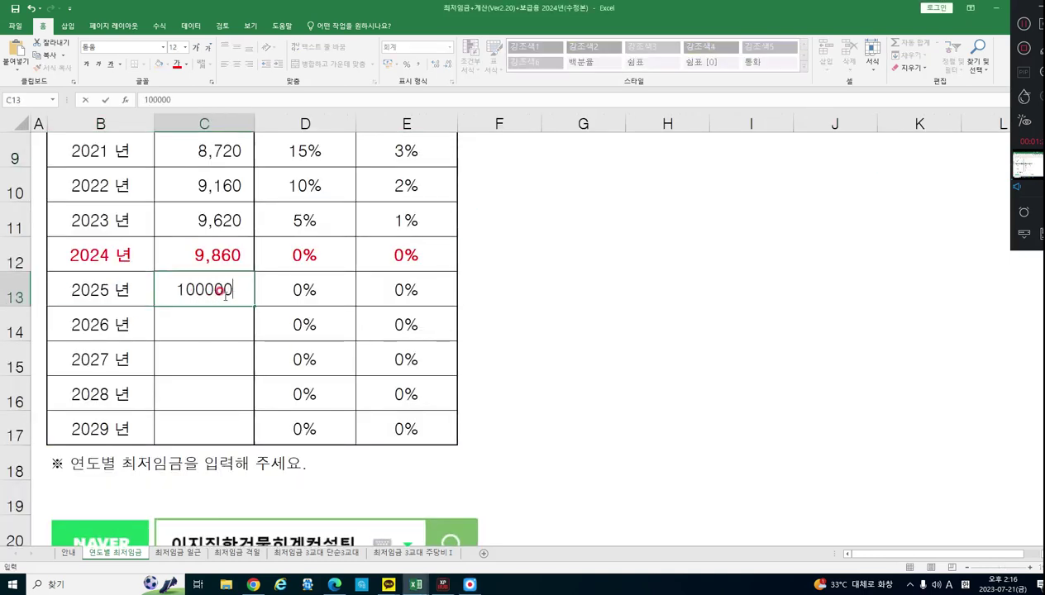
pyautogui.hotkey('ctrl', 'Return')
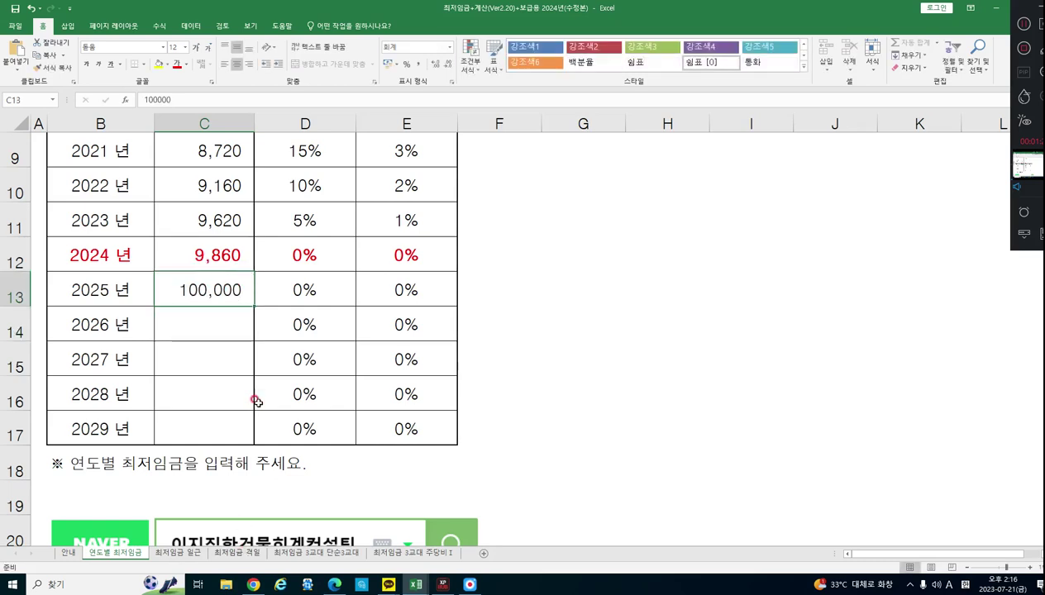
# Step: Set the 작업연도 in cell D3 to 2025 and check the 2025 row of the wage table
pyautogui.scroll(1, 249, 265)
pyautogui.scroll(2, 248, 198)
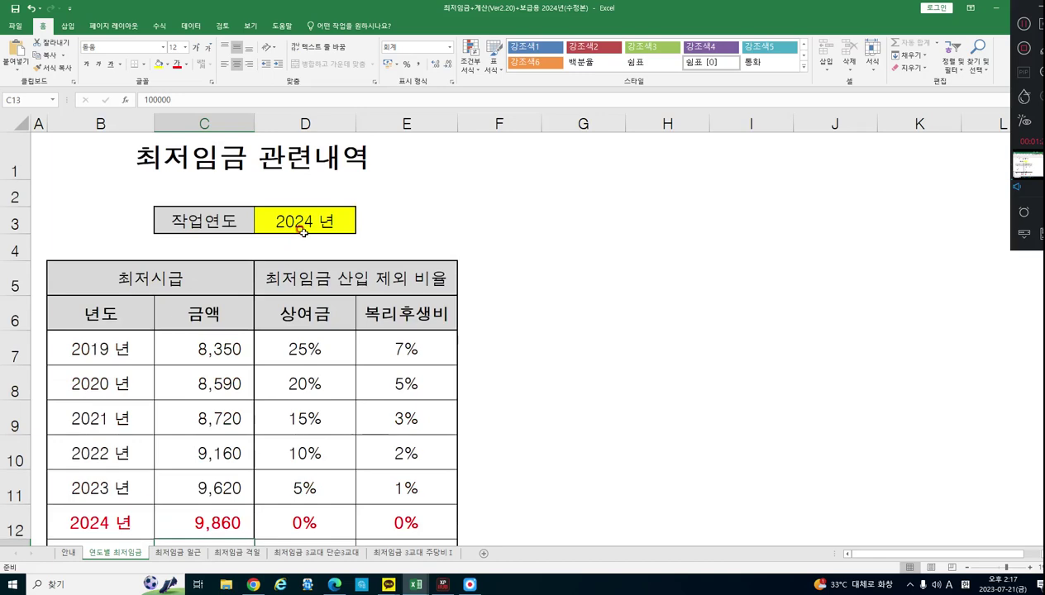
pyautogui.click(305, 221)
pyautogui.write('2025')
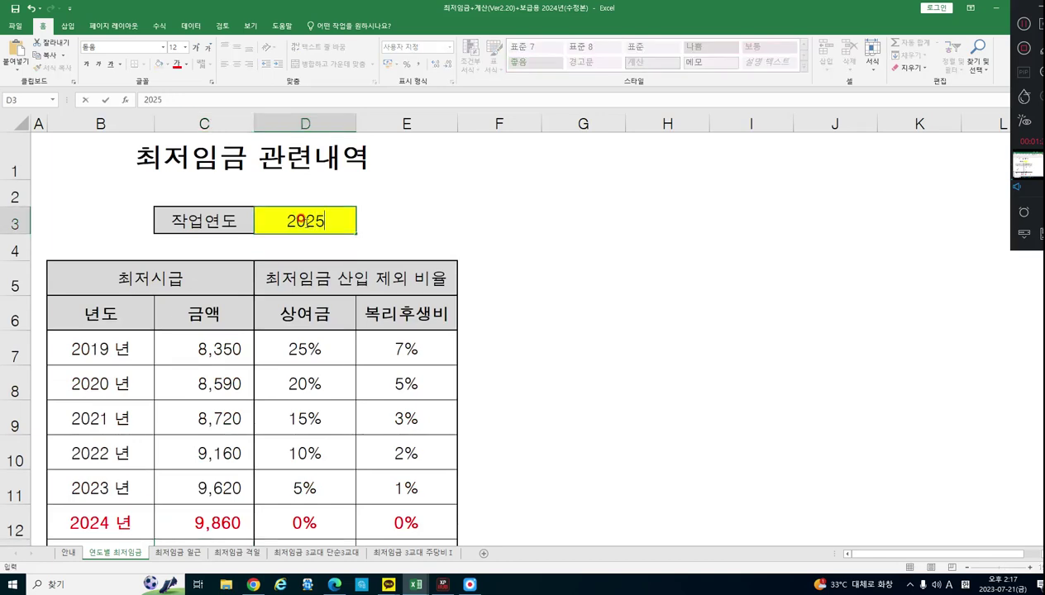
pyautogui.press('Return')
pyautogui.scroll(-2, 314, 331)
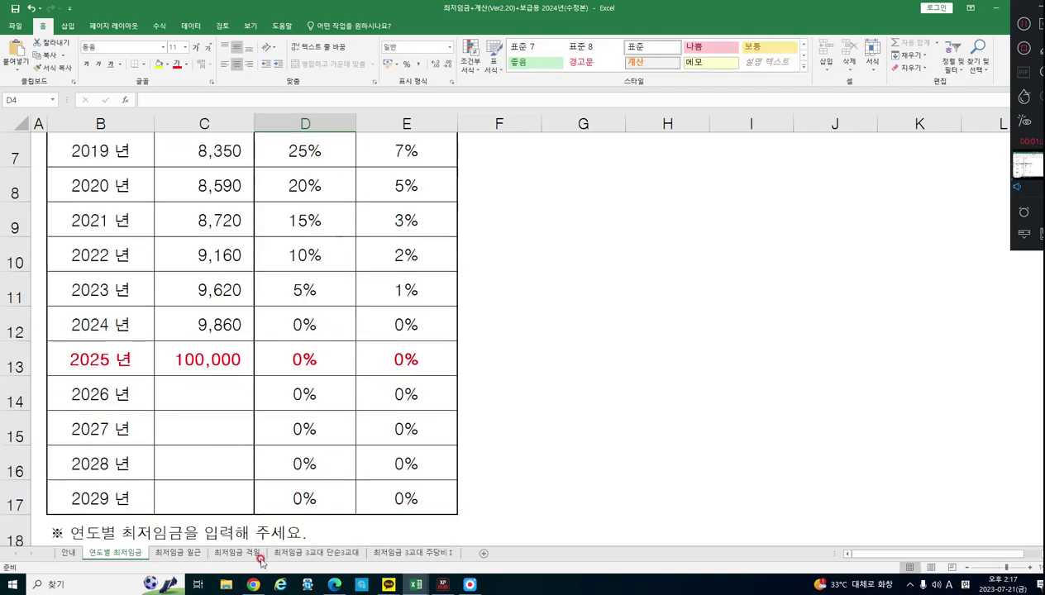
# Step: Check the application period, hourly wage and 월간총임금 column on the 최저임금 일근 sheet for 2025
pyautogui.click(170, 554)
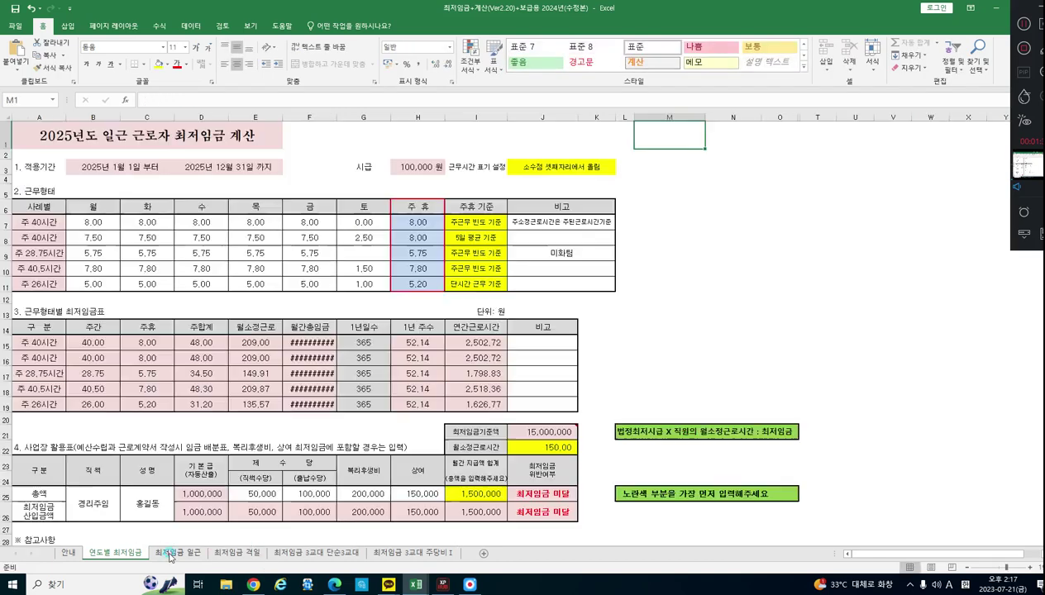
pyautogui.click(106, 166)
pyautogui.click(422, 165)
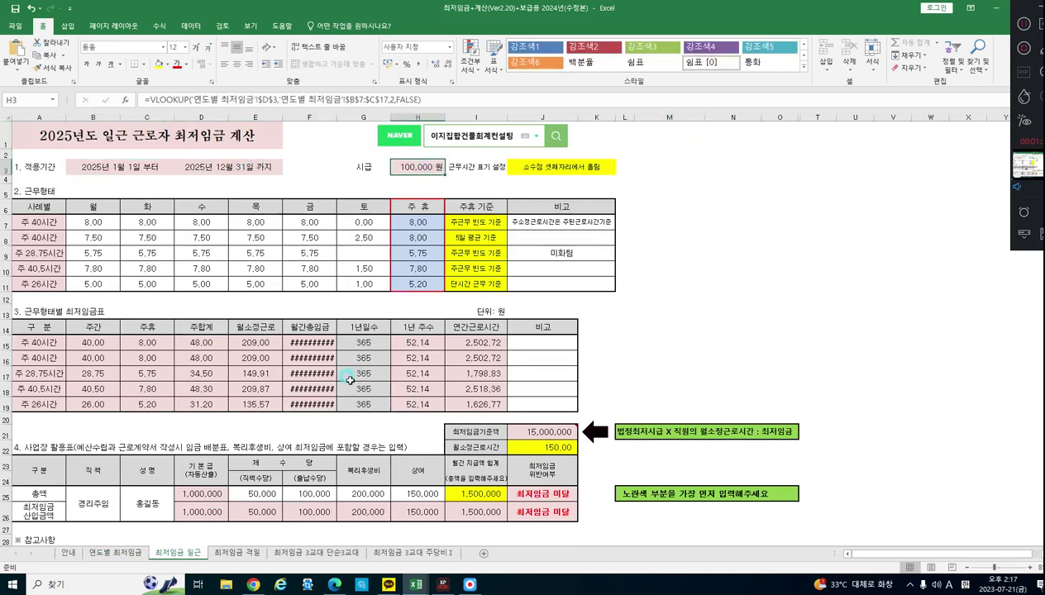
pyautogui.click(312, 406)
# Step: Correct the 2025 minimum wage in cell C13 of the 연도별 최저임금 sheet to 10000
pyautogui.click(124, 562)
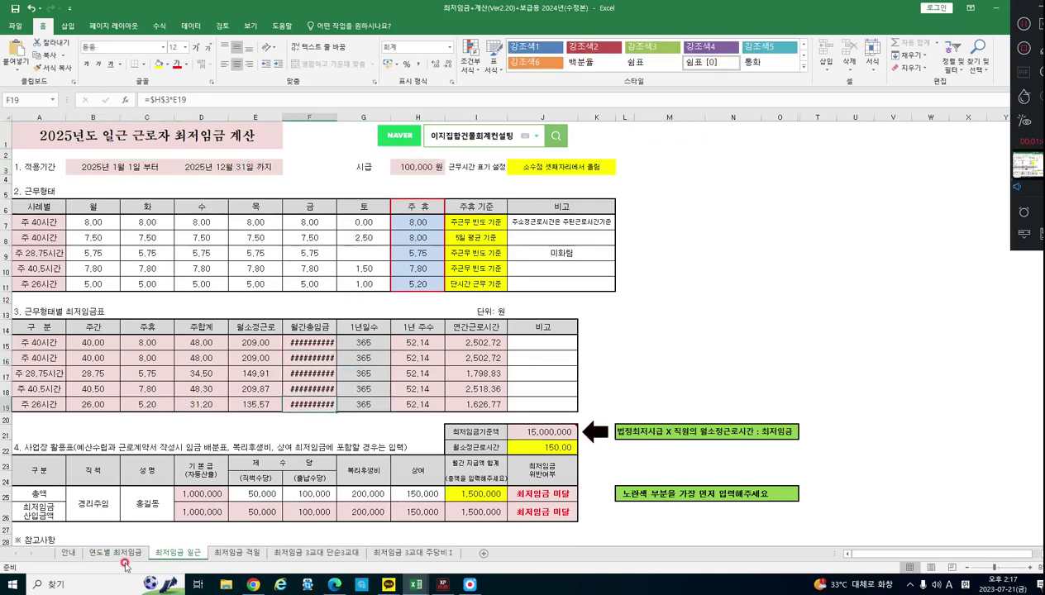
pyautogui.click(179, 357)
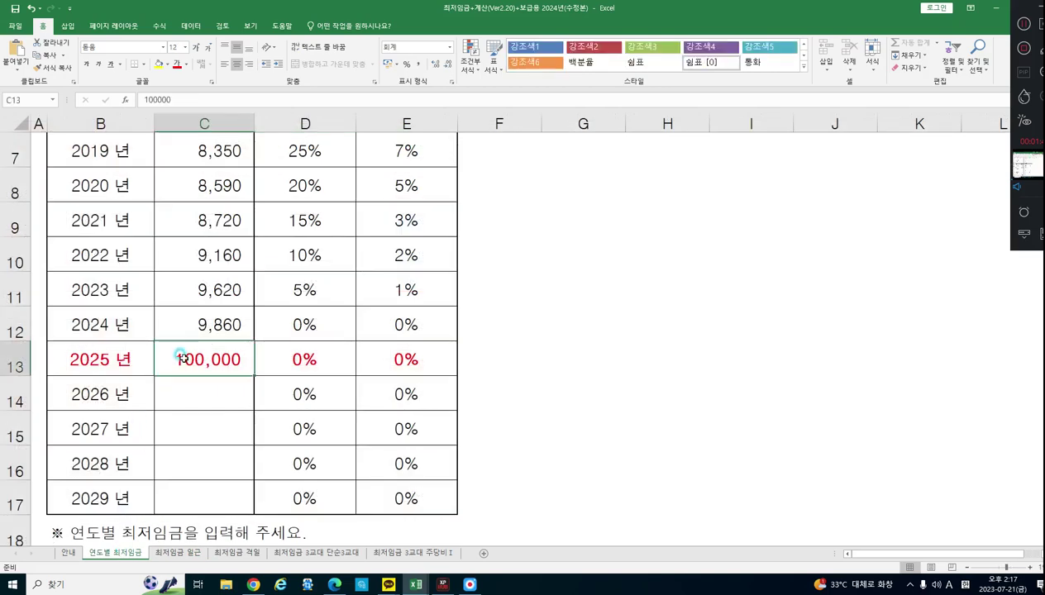
pyautogui.write('10000')
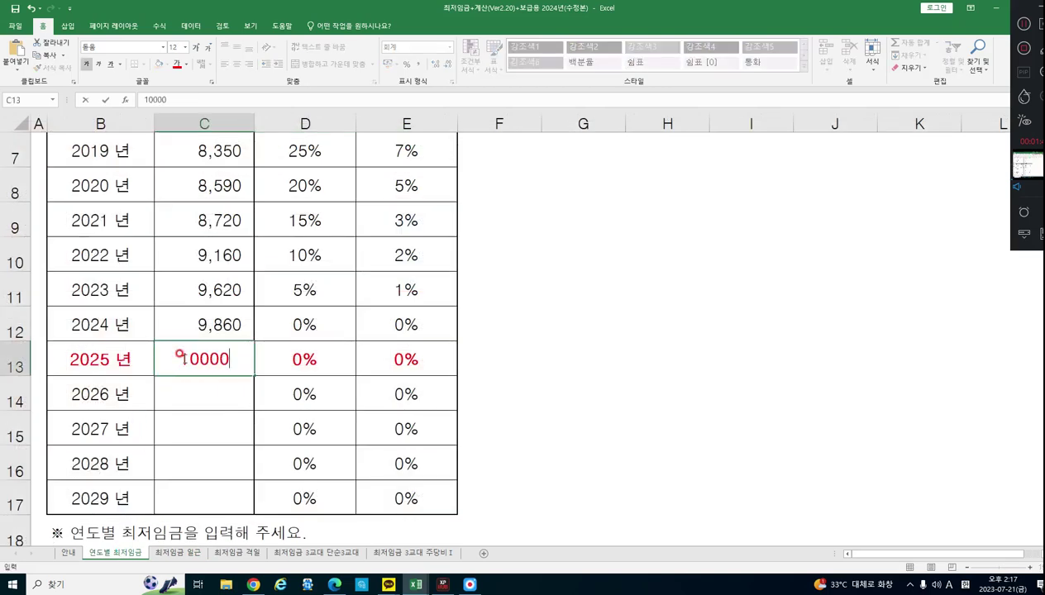
pyautogui.press('Return')
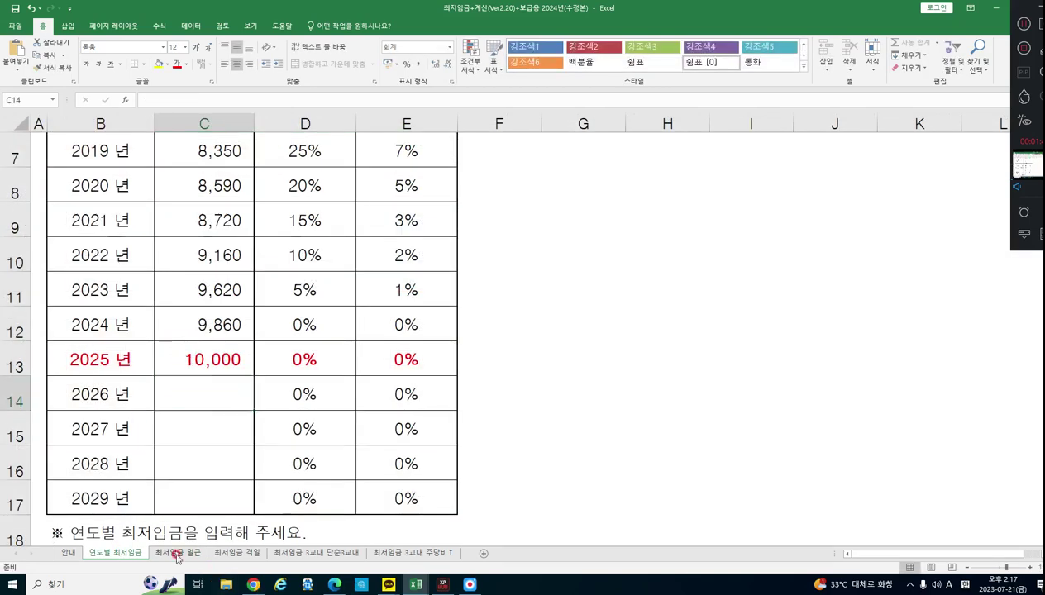
# Step: Check the recalculated 월간총임금 amounts in F16 and F19 on the 최저임금 일근 sheet
pyautogui.click(178, 552)
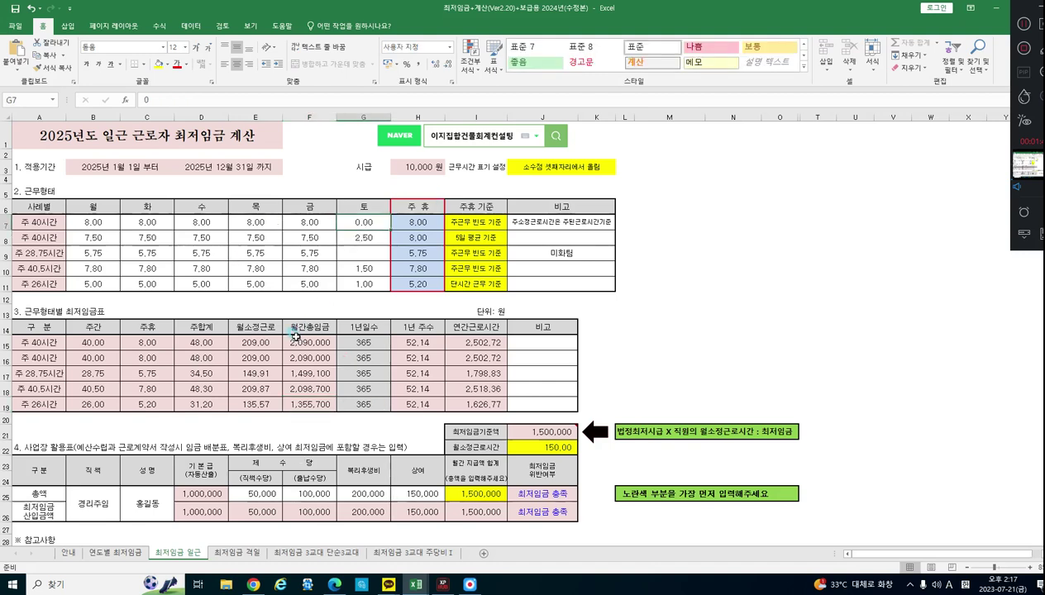
pyautogui.click(315, 359)
pyautogui.click(314, 407)
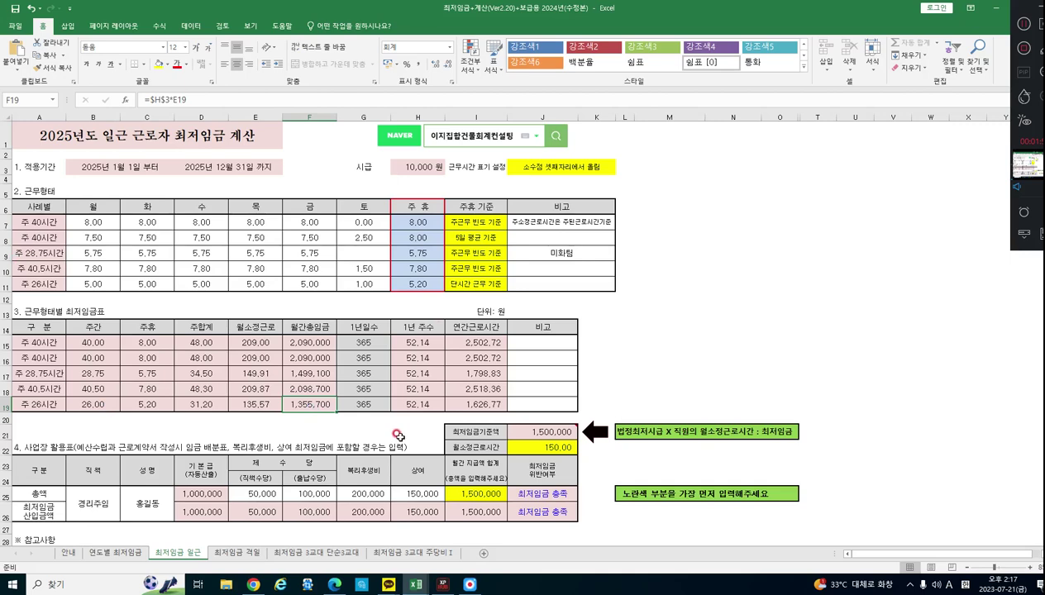
# Step: Replace the sample 2025 minimum wage in cell C13 of the 연도별 최저임금 sheet with 0
pyautogui.click(116, 552)
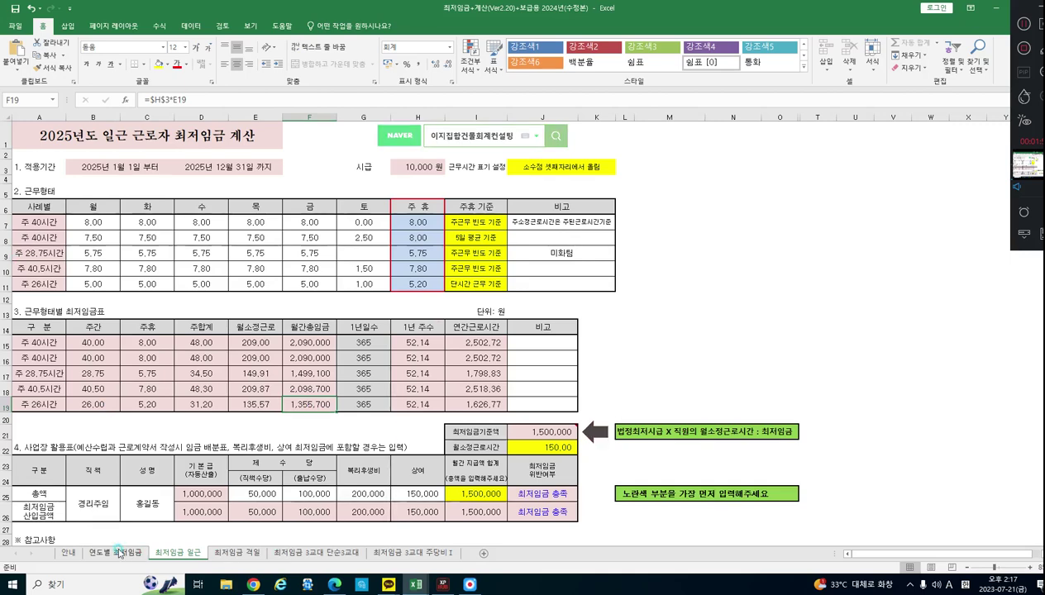
pyautogui.doubleClick(224, 359)
pyautogui.press('BackSpace')
pyautogui.press('BackSpace')
pyautogui.press('BackSpace')
pyautogui.press('BackSpace')
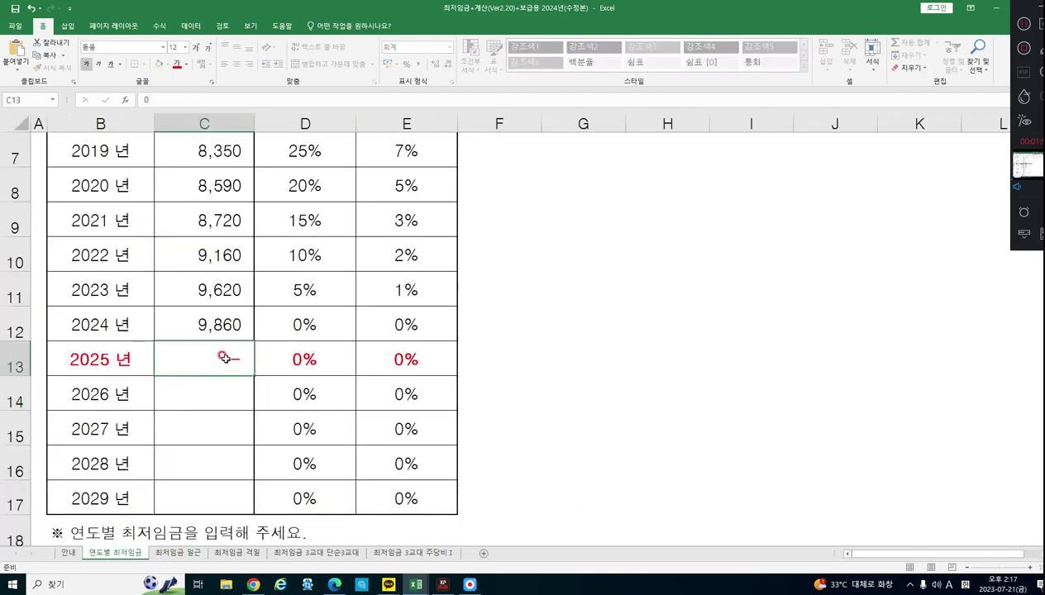
pyautogui.press('Return')
# Step: Set the 작업연도 in cell D3 back to 2024
pyautogui.scroll(2, 250, 371)
pyautogui.click(291, 218)
pyautogui.doubleClick(291, 218)
pyautogui.press('BackSpace')
pyautogui.write('4')
pyautogui.press('Return')
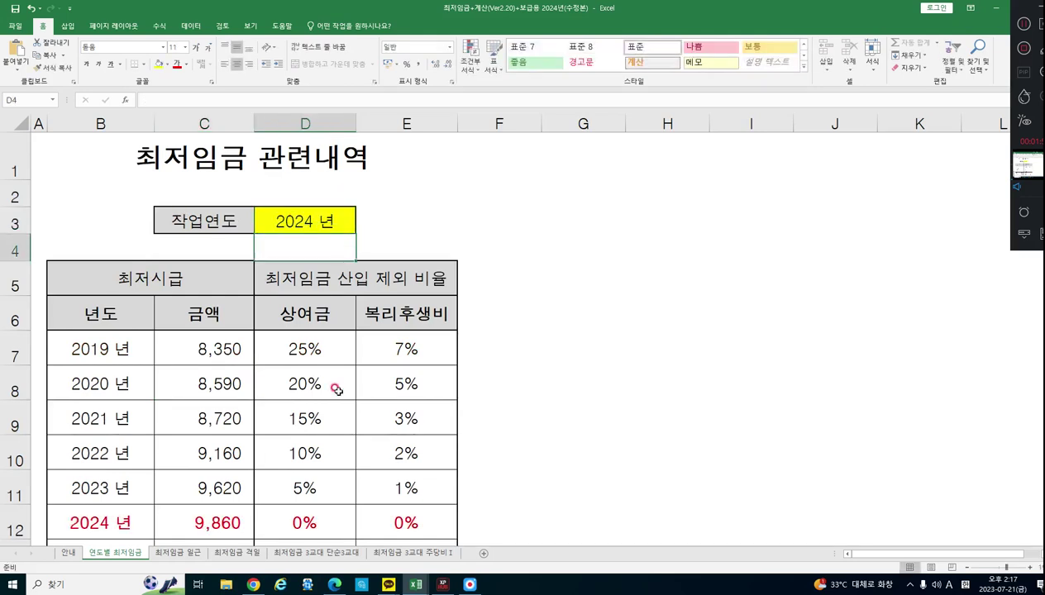
# Step: Compare the 2024 wage row on the 연도별 최저임금 sheet with the hourly wage on the 최저임금 일근 sheet
pyautogui.click(200, 525)
pyautogui.scroll(-2, 248, 513)
pyautogui.scroll(2, 351, 264)
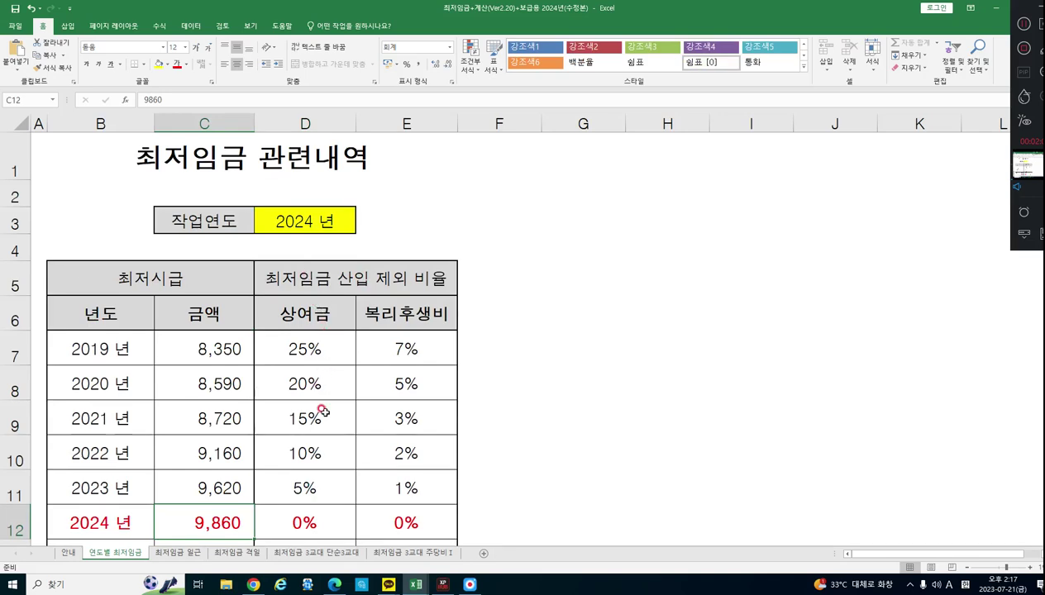
pyautogui.click(176, 552)
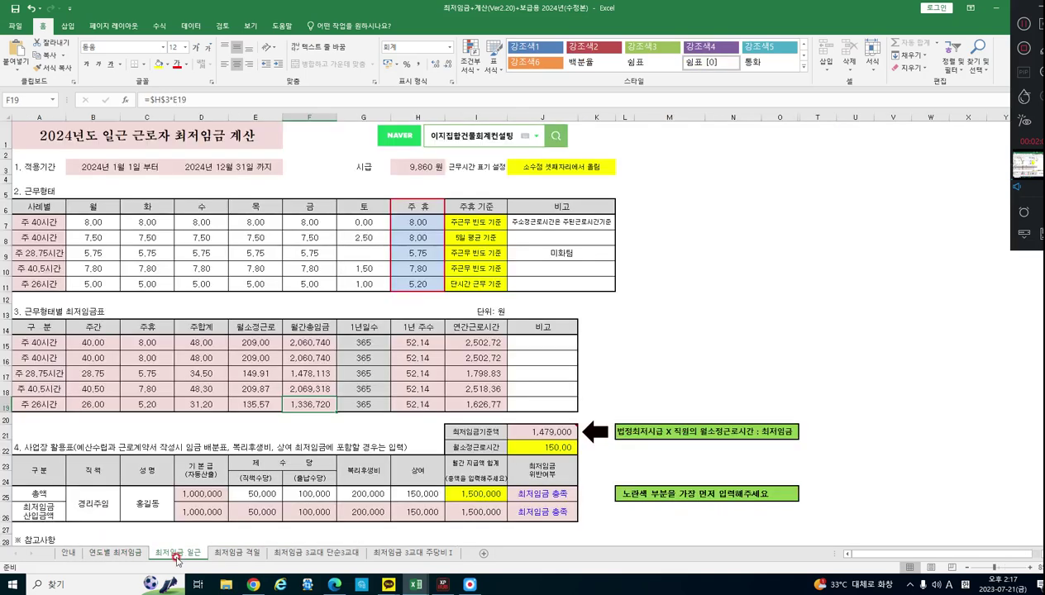
pyautogui.click(116, 552)
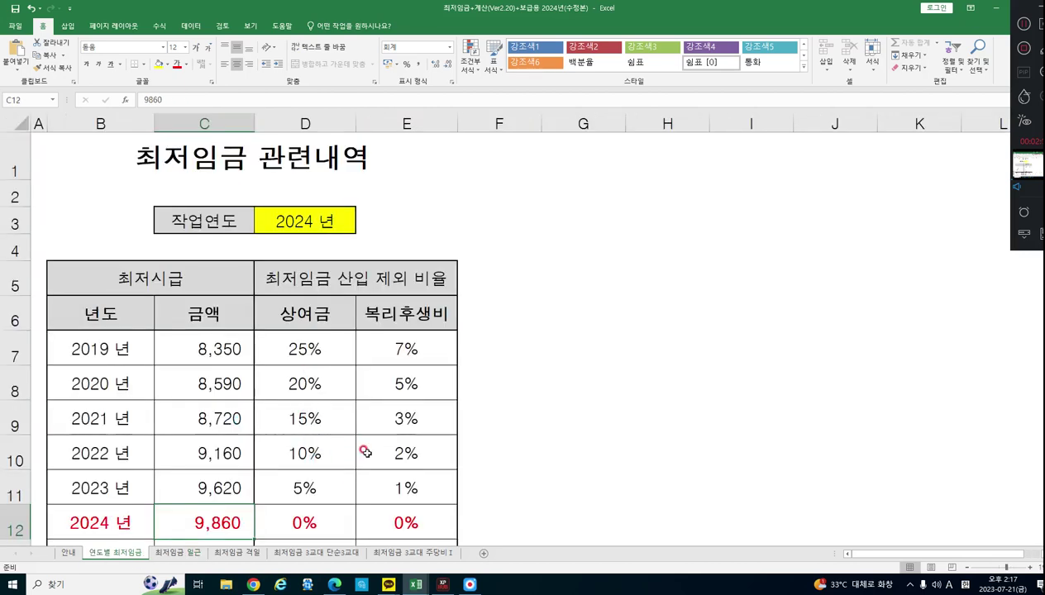
pyautogui.scroll(-2, 364, 463)
pyautogui.scroll(1, 386, 467)
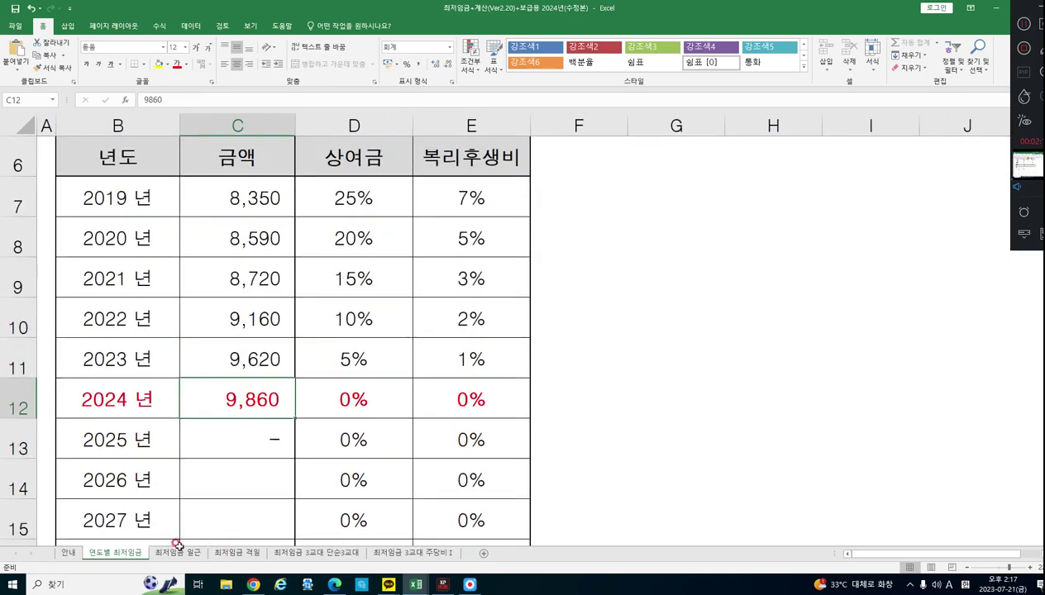
# Step: Examine the 2024 work-pattern tables on the 최저임금 일근 sheet, going through the 1년일수 values row by row
pyautogui.click(177, 551)
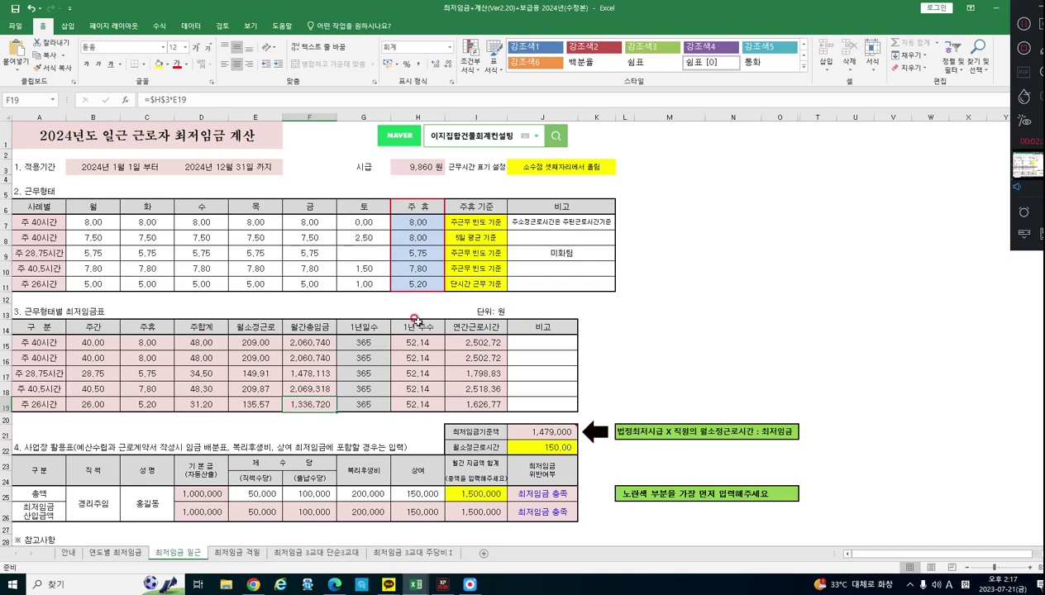
pyautogui.keyDown('ctrl'); pyautogui.scroll(2, 431, 339); pyautogui.keyUp('ctrl')
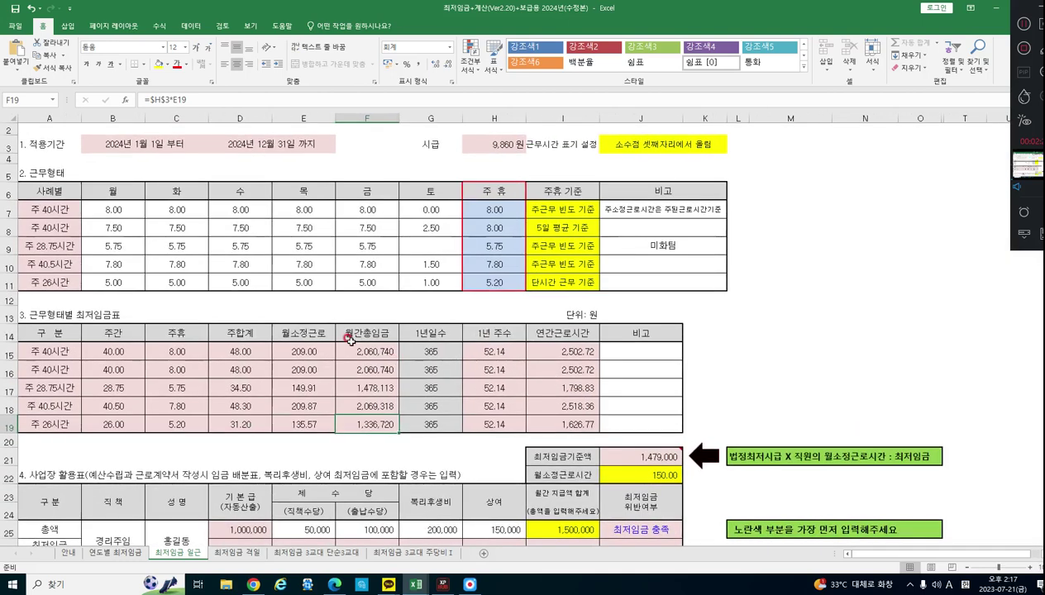
pyautogui.keyDown('ctrl'); pyautogui.scroll(1, 220, 141); pyautogui.keyUp('ctrl')
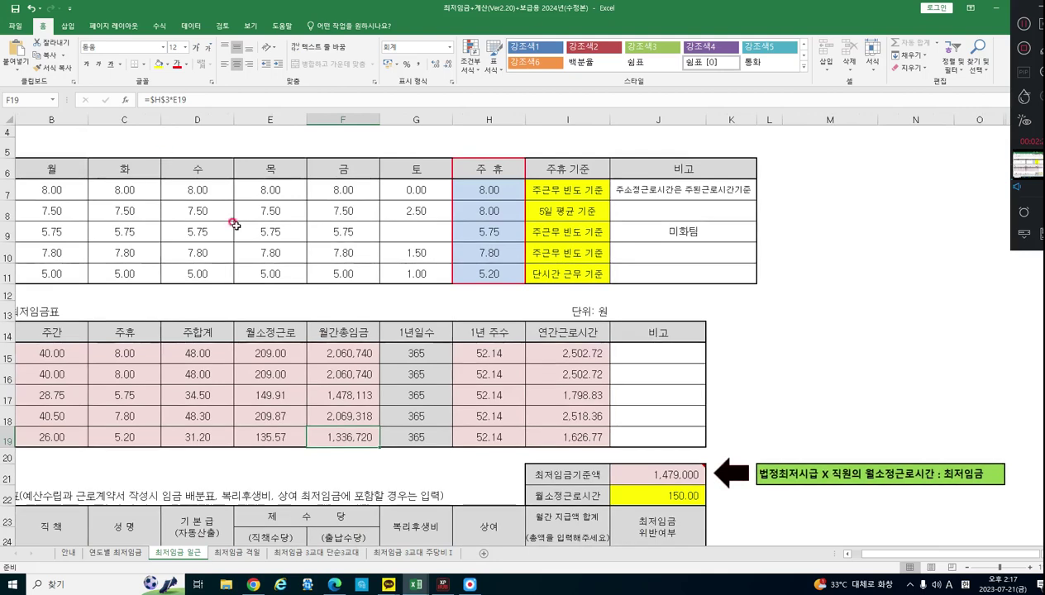
pyautogui.scroll(1, 814, 533)
pyautogui.hscroll(-1, 829, 539)
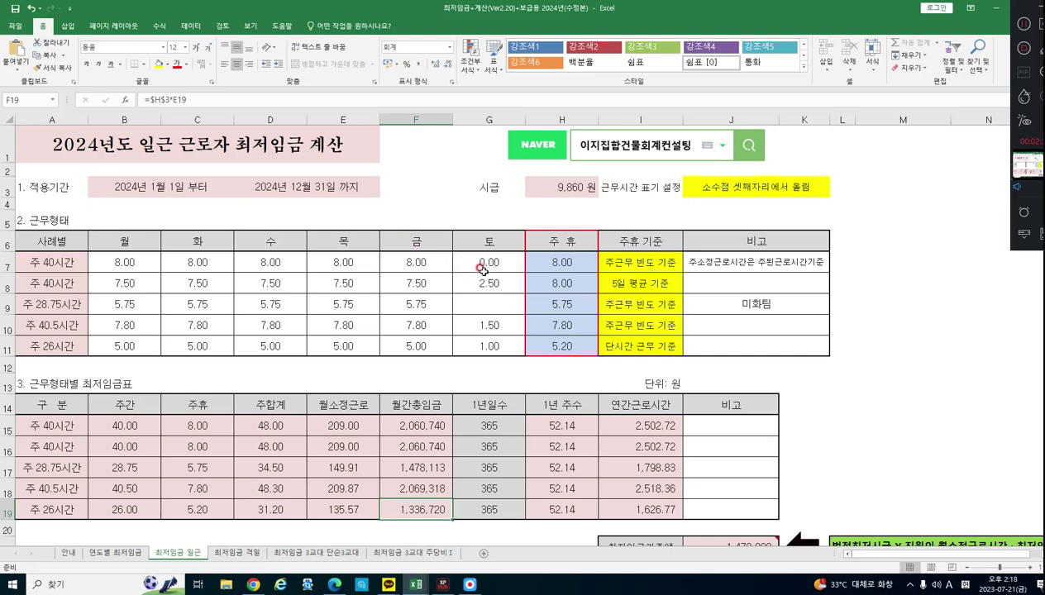
pyautogui.click(490, 426)
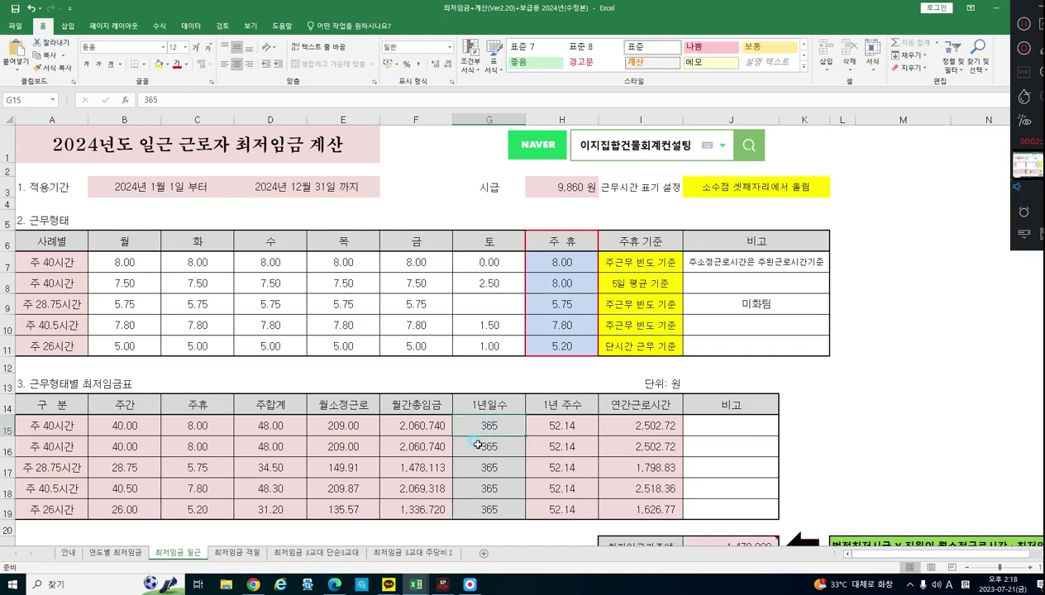
pyautogui.click(488, 446)
pyautogui.click(488, 468)
pyautogui.click(494, 491)
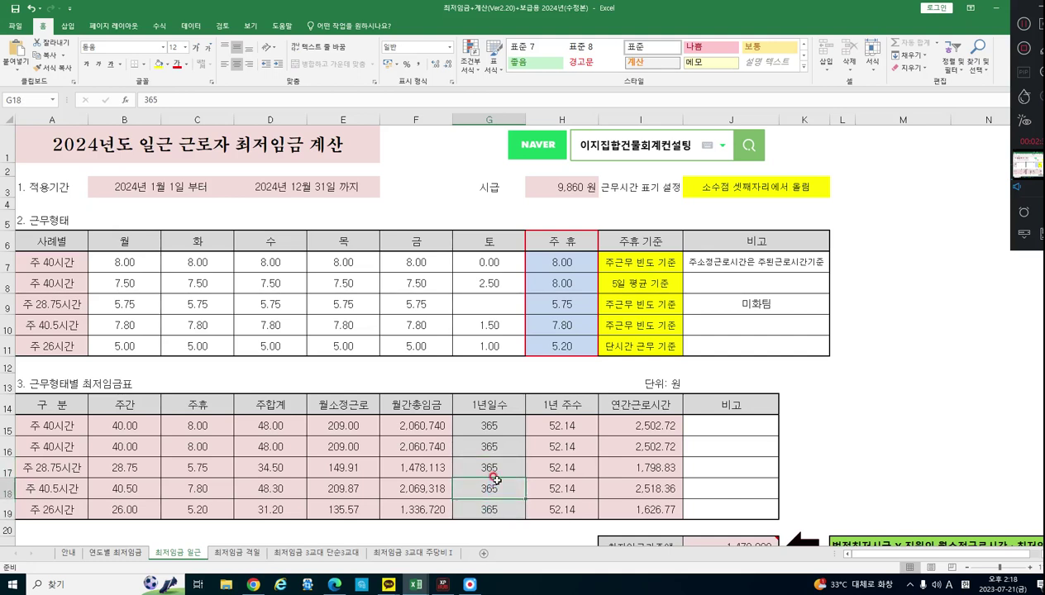
pyautogui.click(492, 420)
pyautogui.click(494, 436)
pyautogui.click(501, 466)
pyautogui.click(494, 488)
pyautogui.click(496, 526)
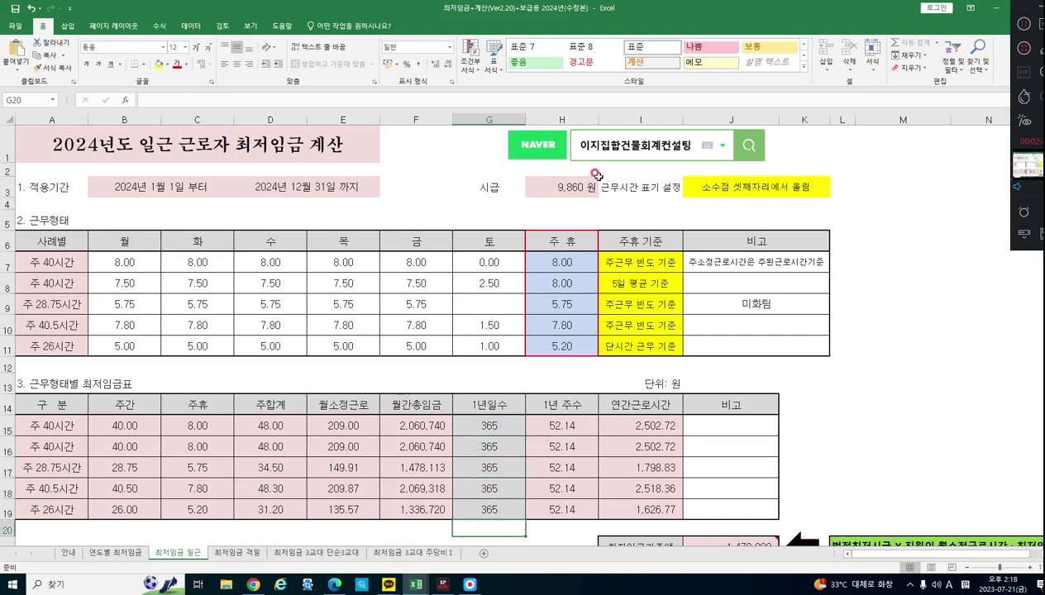
# Step: Set the 근무시간 표기 설정 to 소수점 첫째자리에서 올림 and check the 월소정근로 values
pyautogui.click(750, 187)
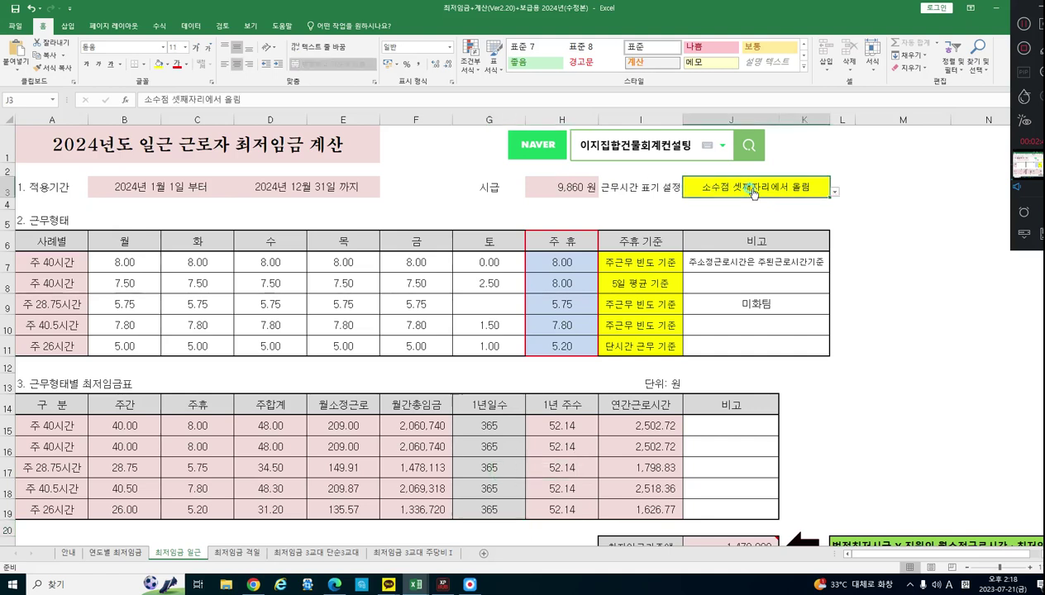
pyautogui.click(834, 192)
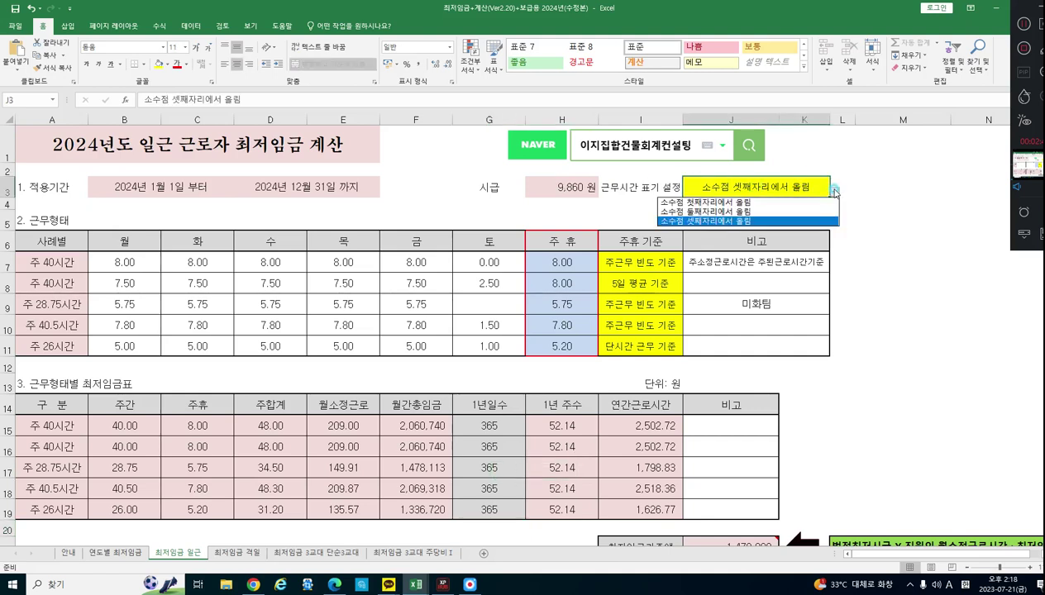
pyautogui.click(725, 203)
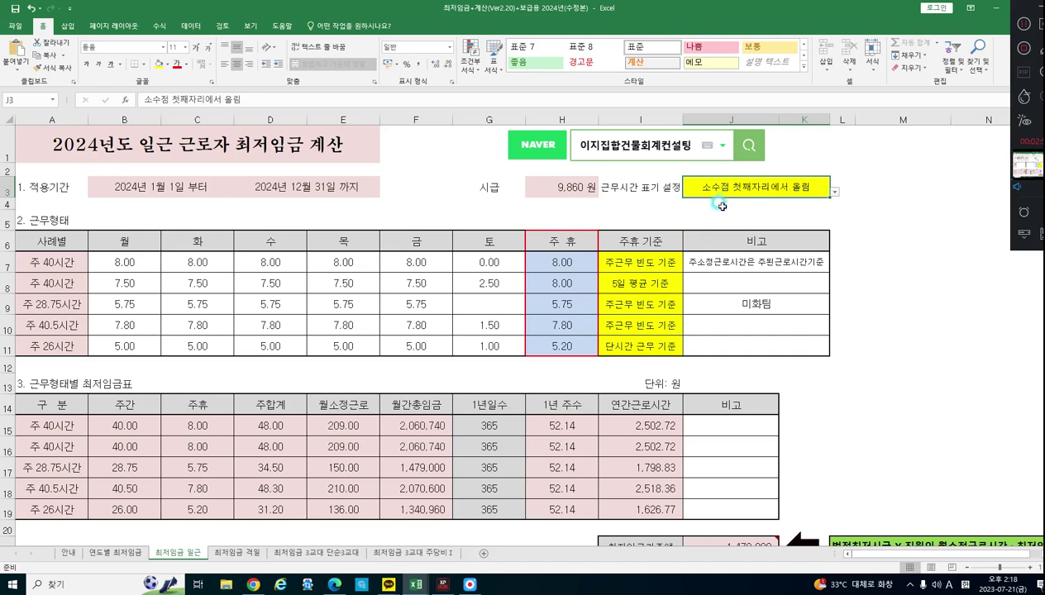
pyautogui.moveTo(344, 426); pyautogui.dragTo(341, 446)
pyautogui.moveTo(338, 499); pyautogui.dragTo(338, 509)
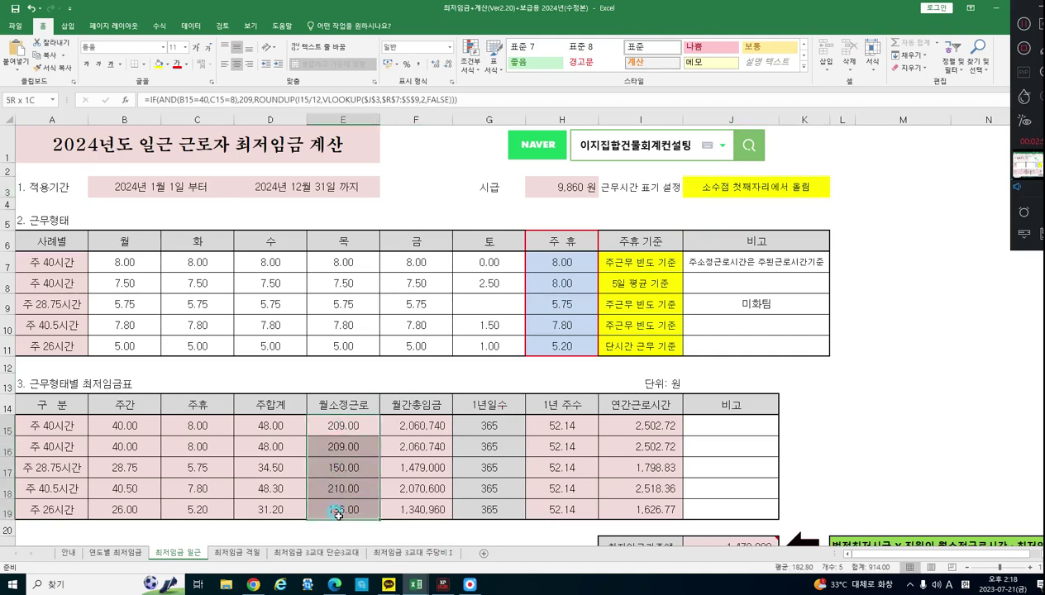
pyautogui.click(340, 428)
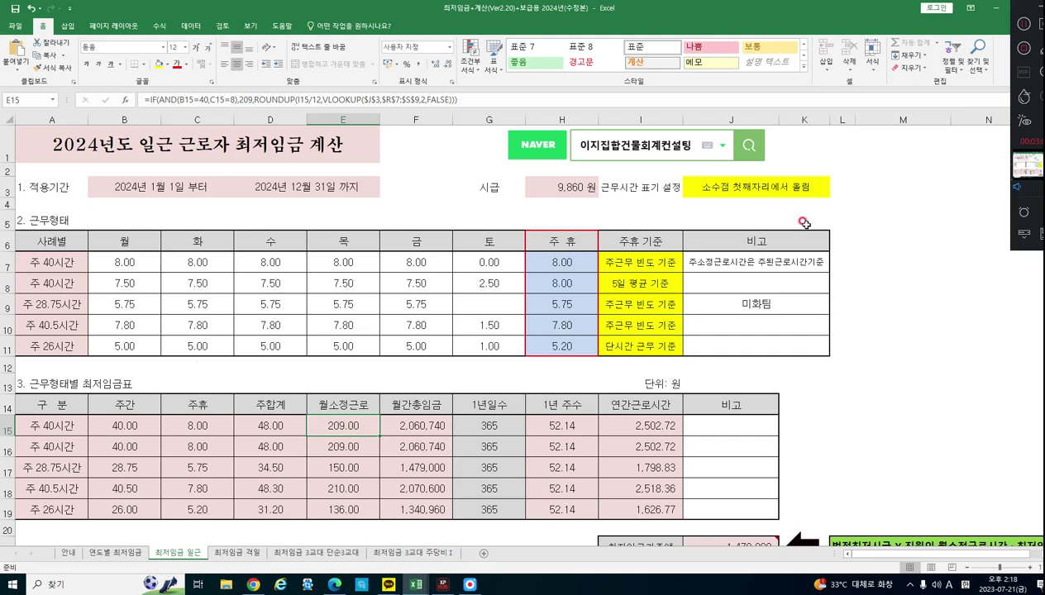
# Step: Set the 근무시간 표기 설정 to 소수점 둘째자리에서 올림 and check the 월소정근로 values in the last two rows
pyautogui.click(774, 187)
pyautogui.click(835, 192)
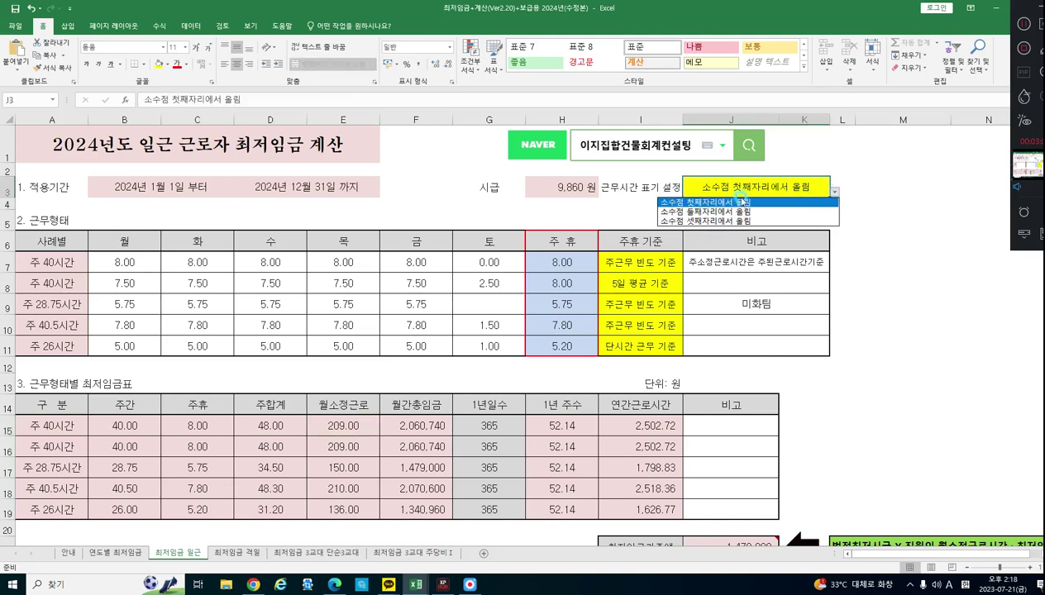
pyautogui.click(742, 200)
pyautogui.click(834, 193)
pyautogui.click(754, 211)
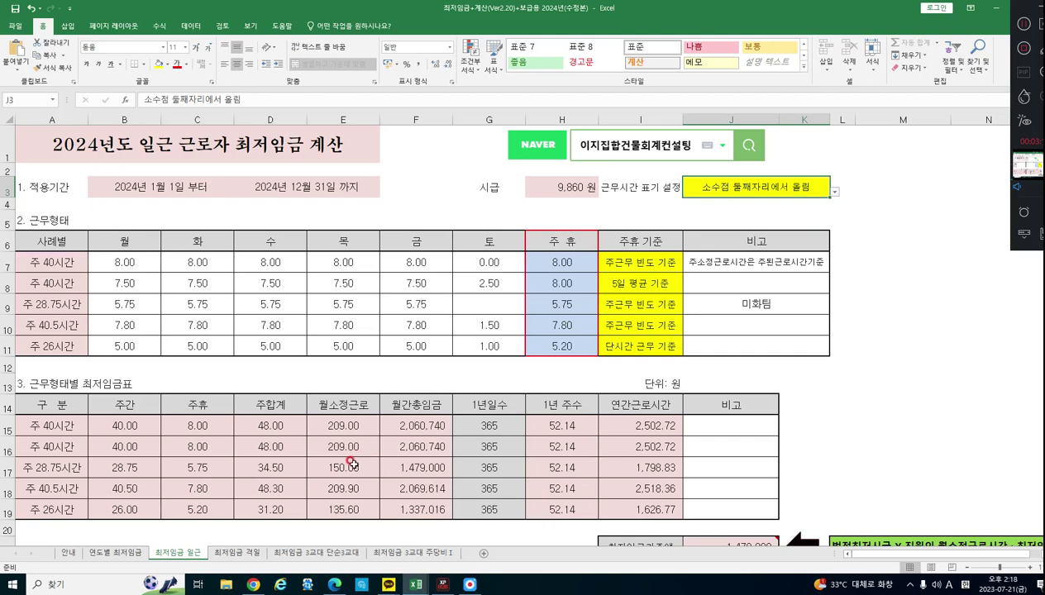
pyautogui.moveTo(343, 489); pyautogui.dragTo(343, 509)
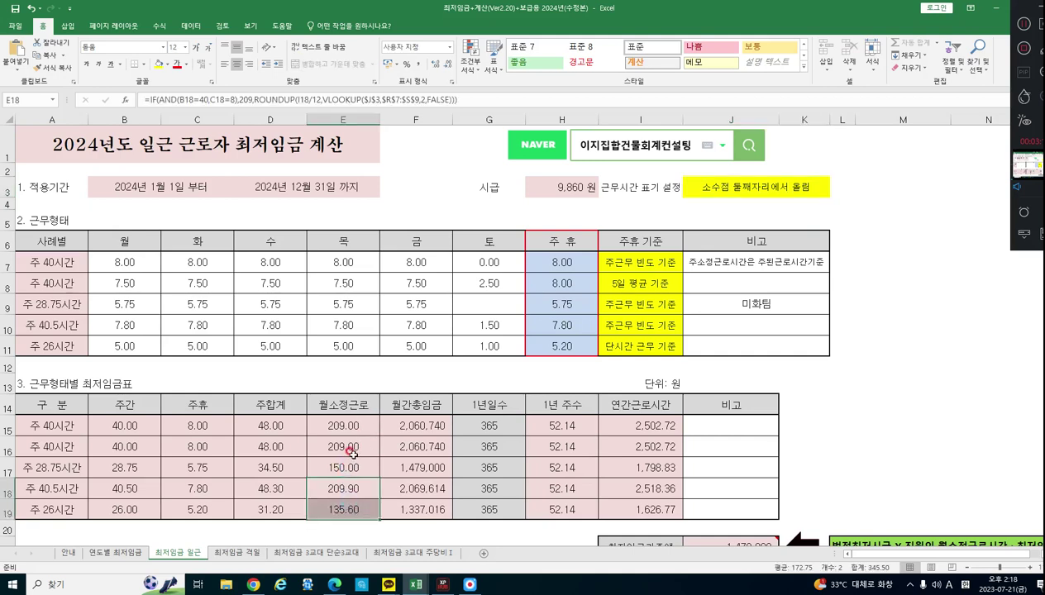
# Step: Examine the 월소정근로 hours and formulas in cells E15 to E19 for each work pattern
pyautogui.click(352, 453)
pyautogui.click(352, 428)
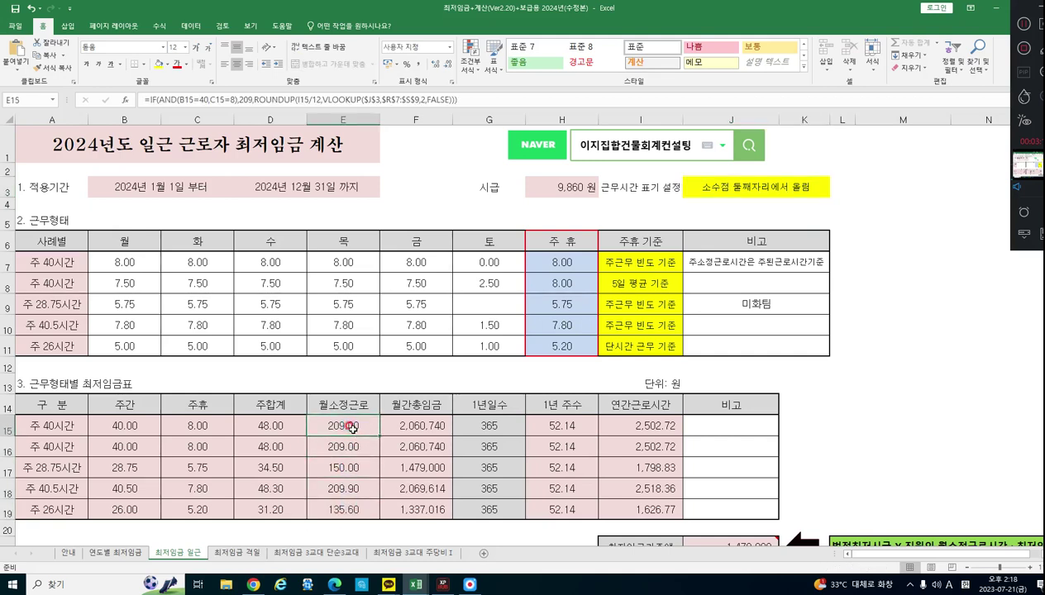
pyautogui.click(364, 447)
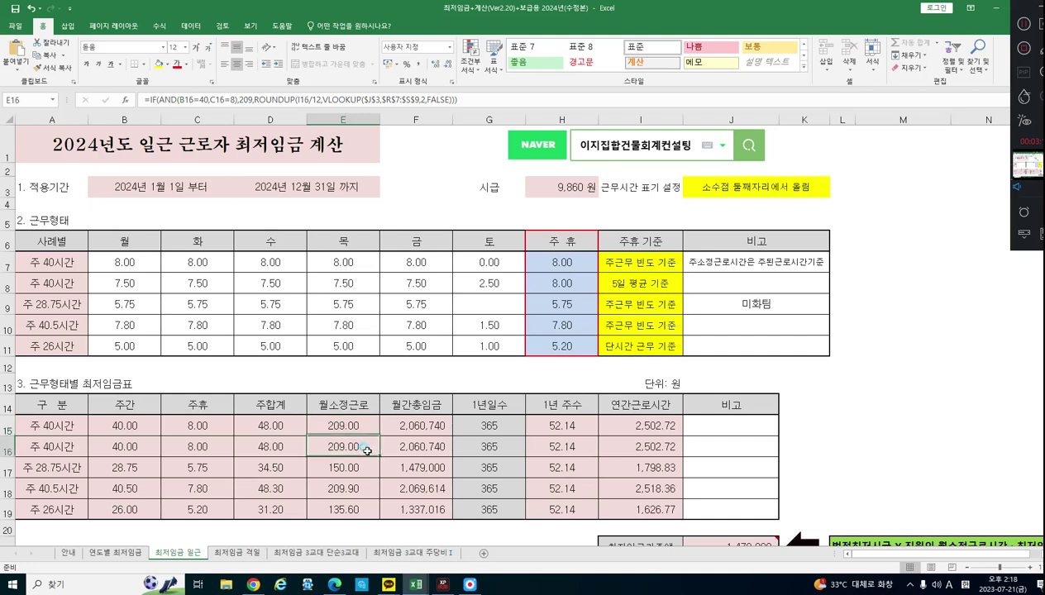
pyautogui.click(367, 450)
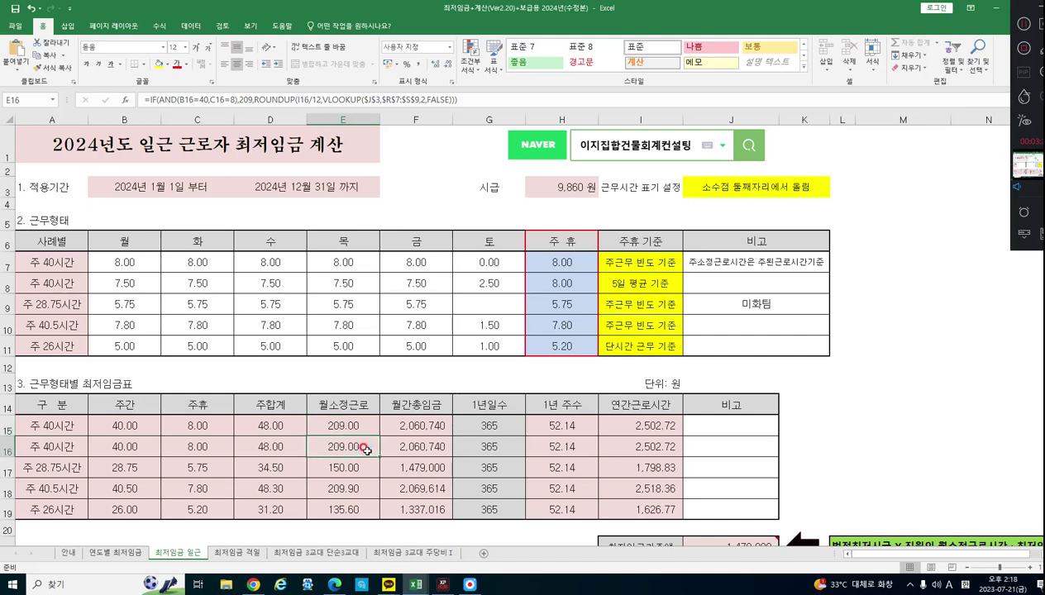
pyautogui.click(362, 411)
pyautogui.click(363, 426)
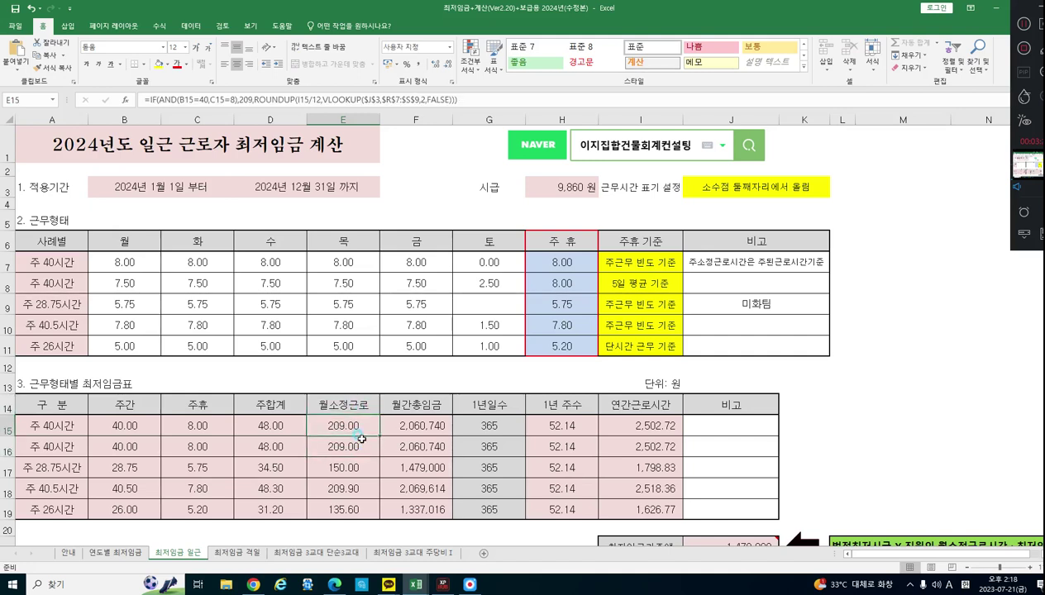
pyautogui.click(363, 447)
pyautogui.click(359, 446)
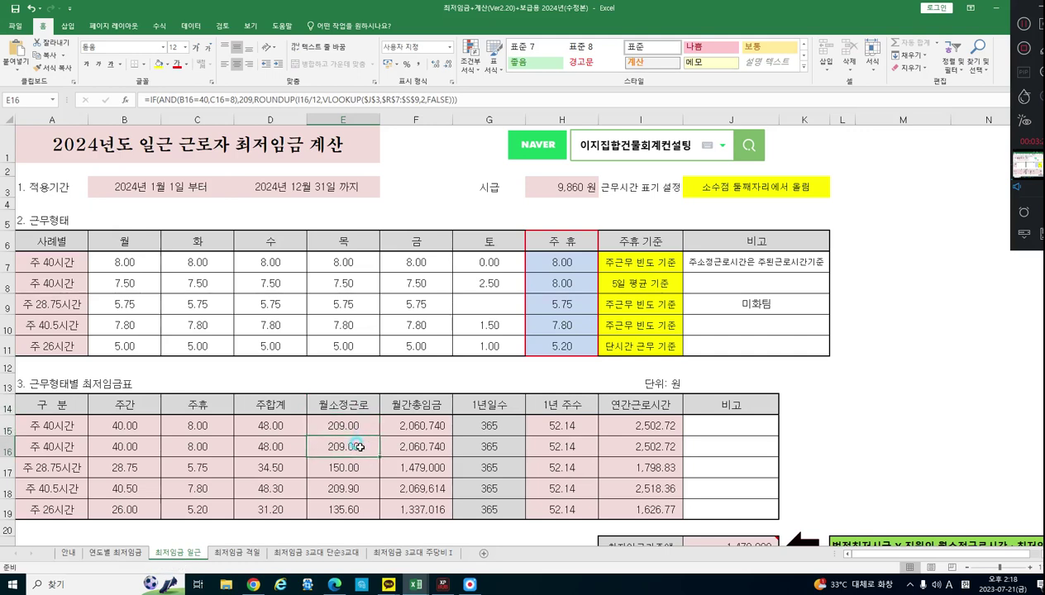
pyautogui.click(352, 466)
pyautogui.click(355, 490)
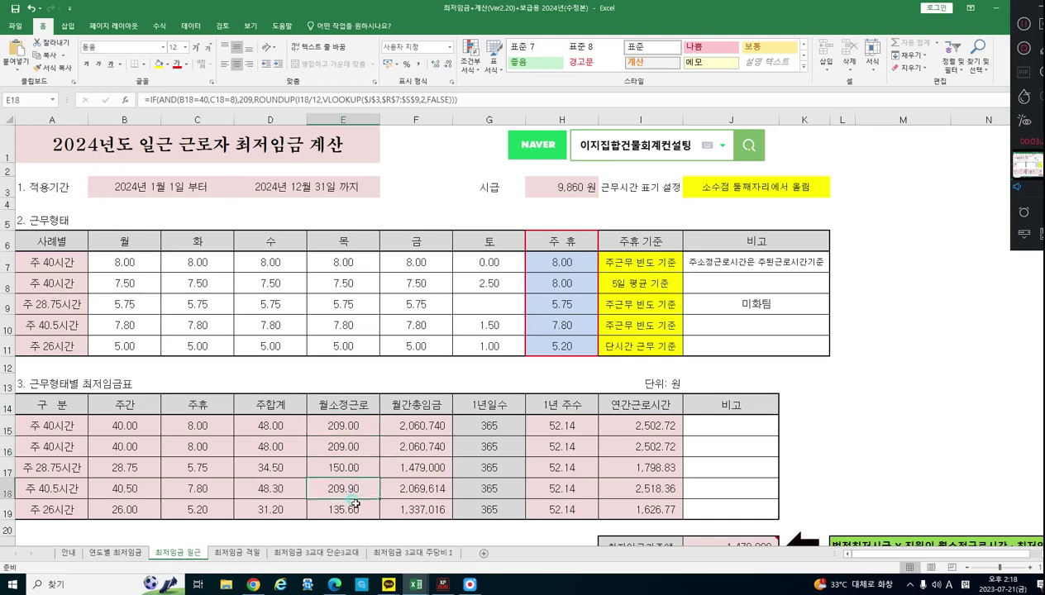
pyautogui.click(355, 508)
pyautogui.click(353, 489)
pyautogui.click(353, 469)
pyautogui.click(352, 488)
# Step: Set the 근무시간 표기 설정 to 소수점 셋째자리에서 올림 and check the monthly hours and the 월간총임금 formula
pyautogui.click(819, 187)
pyautogui.click(835, 193)
pyautogui.click(810, 214)
pyautogui.click(352, 503)
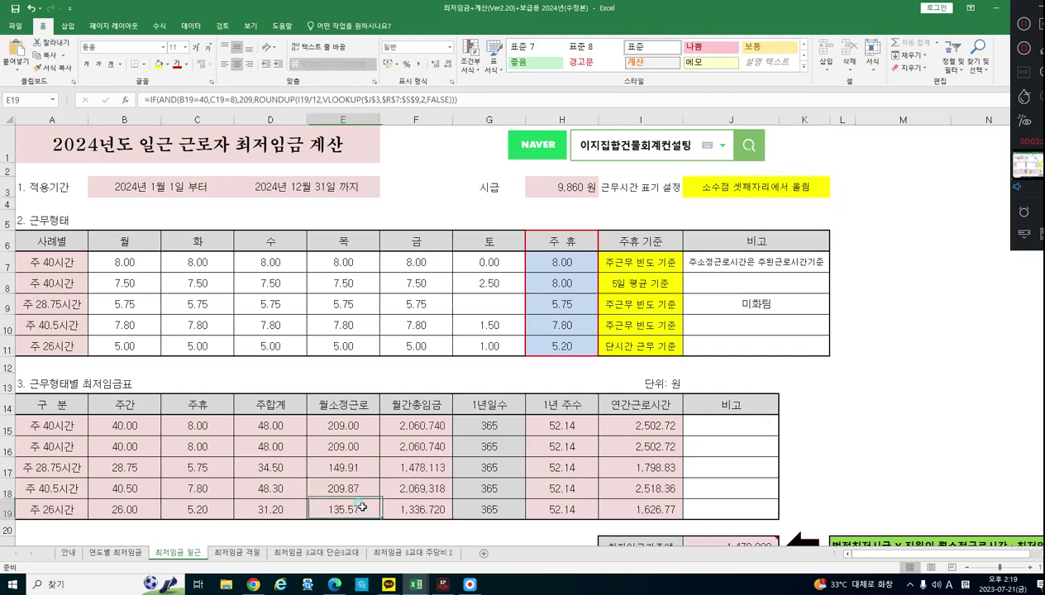
pyautogui.click(347, 488)
pyautogui.click(345, 438)
pyautogui.click(406, 423)
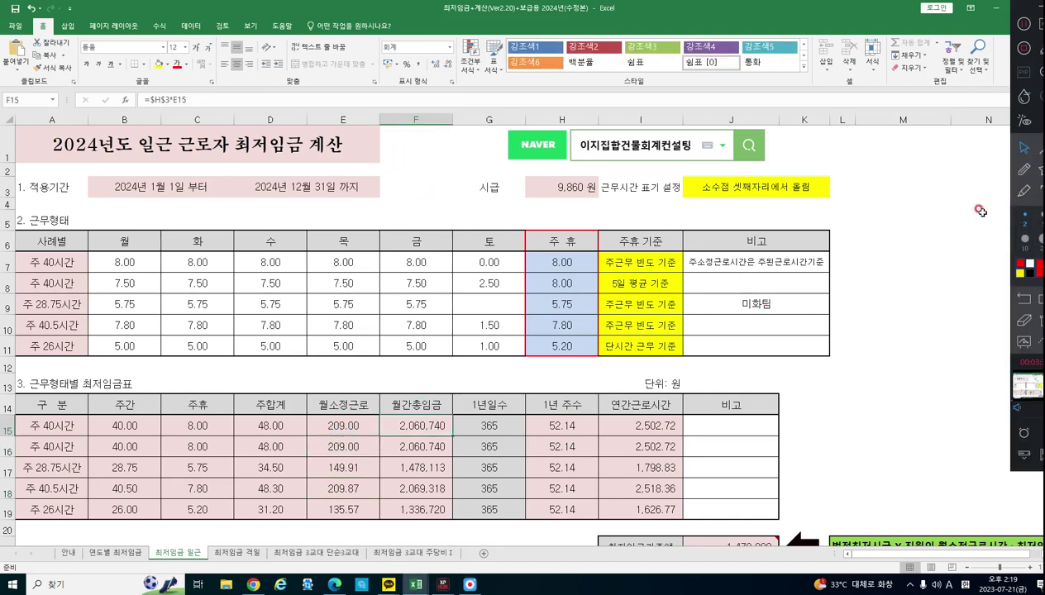
# Step: Handwrite the unrounded monthly hours 208.56 and the rounded-up value 209 over the sheet with the red highlighter
pyautogui.click(1024, 191)
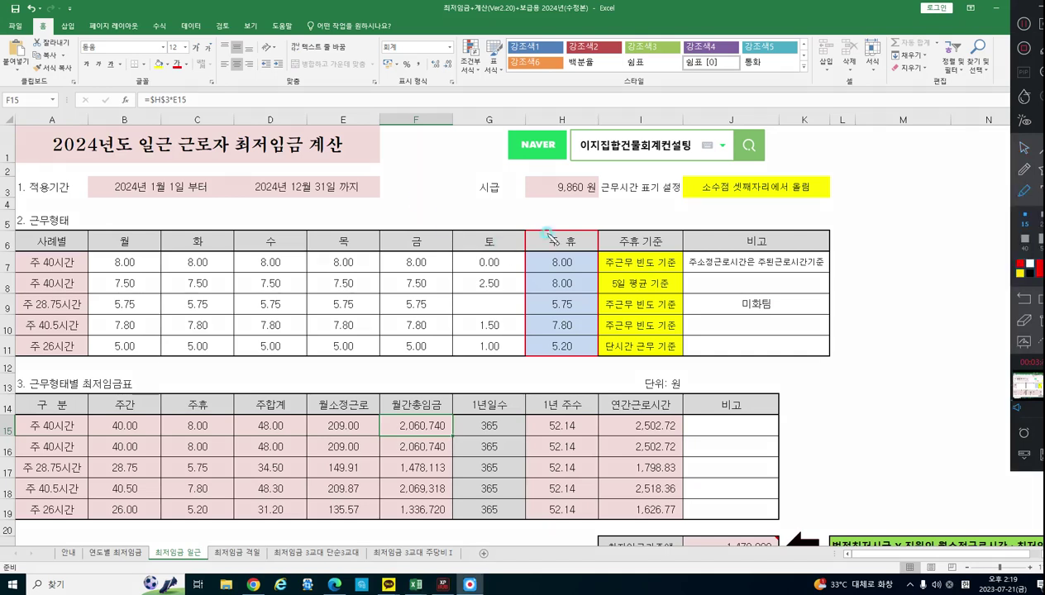
pyautogui.moveTo(428, 201); pyautogui.dragTo(458, 247)
pyautogui.moveTo(493, 205); pyautogui.dragTo(489, 206)
pyautogui.moveTo(562, 198); pyautogui.dragTo(565, 222)
pyautogui.click(618, 219)
pyautogui.moveTo(645, 187)
pyautogui.mouseDown()
pyautogui.moveTo(681, 233)
pyautogui.moveTo(649, 237)
pyautogui.mouseUp()
pyautogui.moveTo(647, 201)
pyautogui.mouseDown()
pyautogui.moveTo(678, 192)
pyautogui.moveTo(701, 235)
pyautogui.moveTo(635, 176)
pyautogui.moveTo(675, 261)
pyautogui.moveTo(505, 148)
pyautogui.moveTo(519, 174)
pyautogui.mouseUp()
pyautogui.moveTo(497, 129); pyautogui.dragTo(522, 123)
pyautogui.moveTo(519, 329)
pyautogui.mouseDown()
pyautogui.moveTo(503, 348)
pyautogui.moveTo(608, 318)
pyautogui.moveTo(666, 426)
pyautogui.mouseUp()
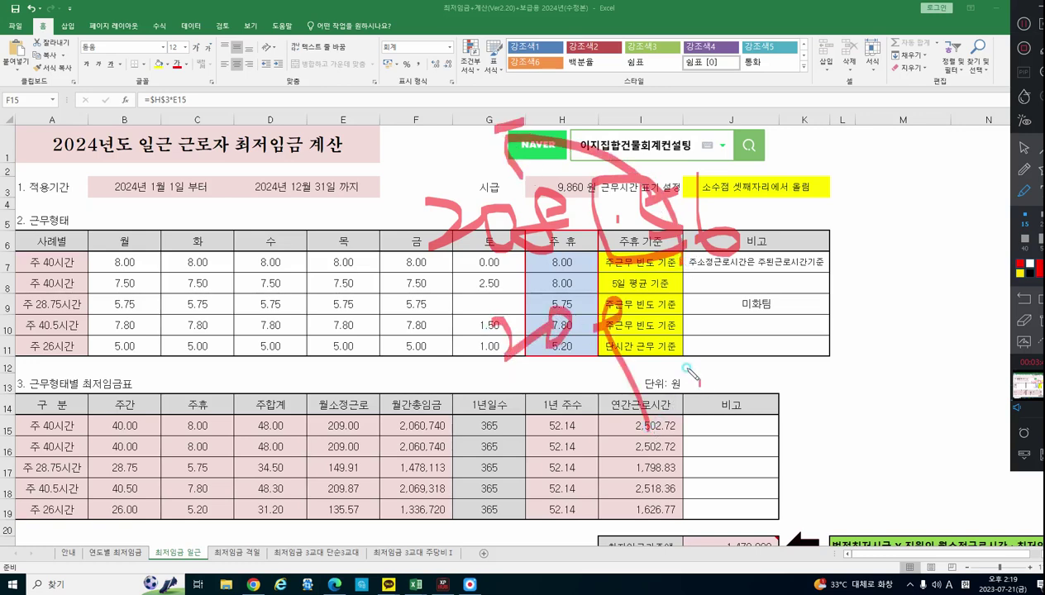
# Step: Handwrite the one-decimal rounding example 208.6 and a further decimal example over the sheet, and clear all annotations
pyautogui.moveTo(740, 266)
pyautogui.mouseDown()
pyautogui.moveTo(741, 287)
pyautogui.moveTo(651, 244)
pyautogui.moveTo(761, 268)
pyautogui.mouseUp()
pyautogui.moveTo(364, 478)
pyautogui.mouseDown()
pyautogui.moveTo(389, 496)
pyautogui.moveTo(567, 479)
pyautogui.moveTo(636, 496)
pyautogui.moveTo(612, 496)
pyautogui.moveTo(453, 571)
pyautogui.mouseUp()
pyautogui.moveTo(724, 255)
pyautogui.mouseDown()
pyautogui.moveTo(726, 289)
pyautogui.moveTo(771, 257)
pyautogui.mouseUp()
pyautogui.moveTo(711, 334)
pyautogui.mouseDown()
pyautogui.moveTo(721, 377)
pyautogui.moveTo(761, 352)
pyautogui.moveTo(878, 361)
pyautogui.moveTo(885, 307)
pyautogui.moveTo(901, 364)
pyautogui.moveTo(922, 281)
pyautogui.moveTo(945, 325)
pyautogui.mouseUp()
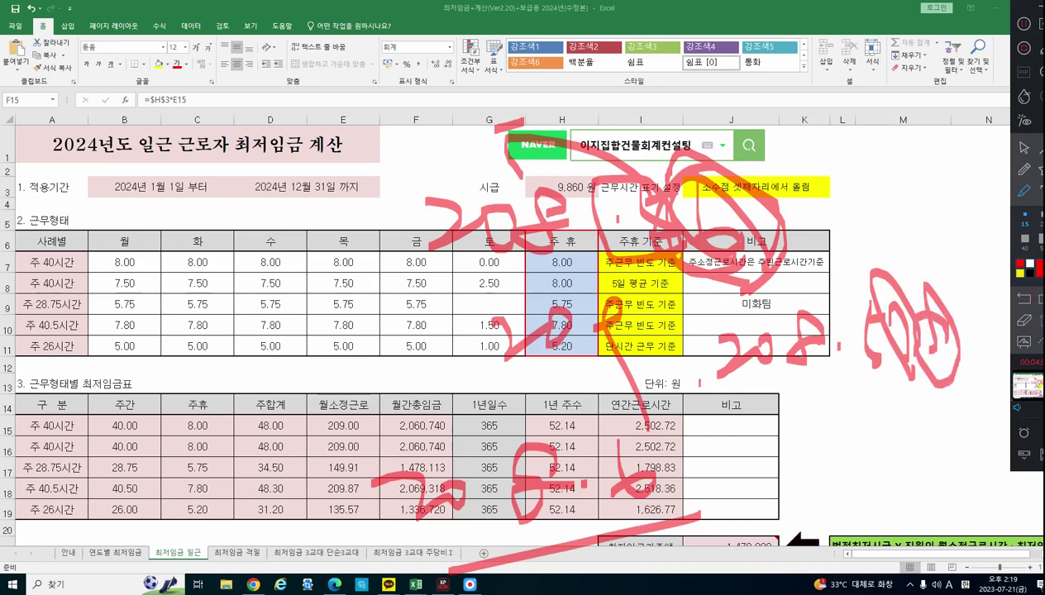
pyautogui.press('Delete')
# Step: Circle the 근무시간 표기 설정 value in red, clear the marks and return to the normal pointer
pyautogui.moveTo(585, 194); pyautogui.dragTo(585, 200)
pyautogui.moveTo(764, 204); pyautogui.dragTo(759, 232)
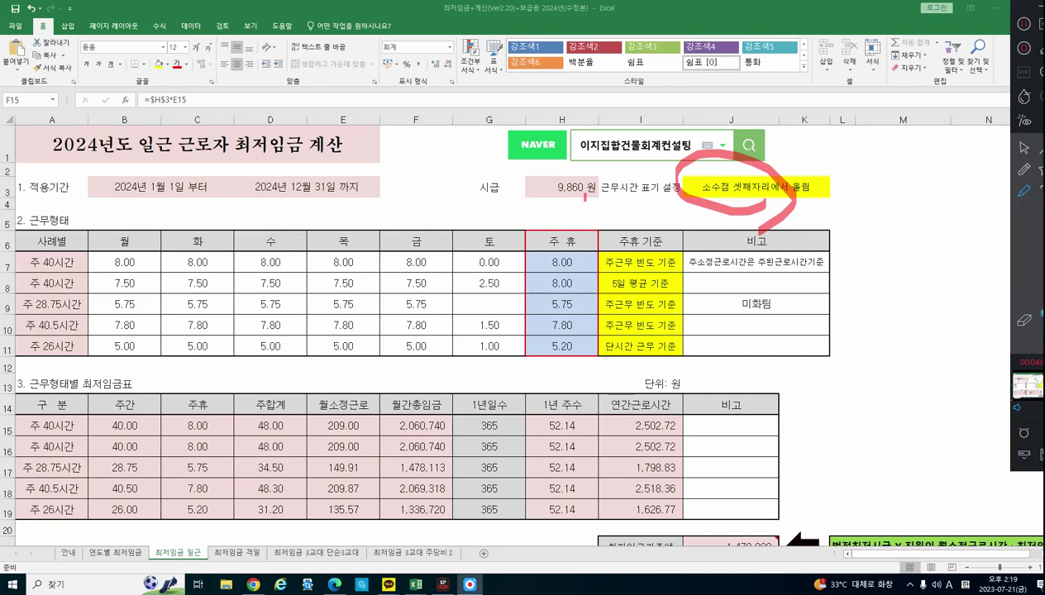
pyautogui.press('Delete')
pyautogui.click(1023, 148)
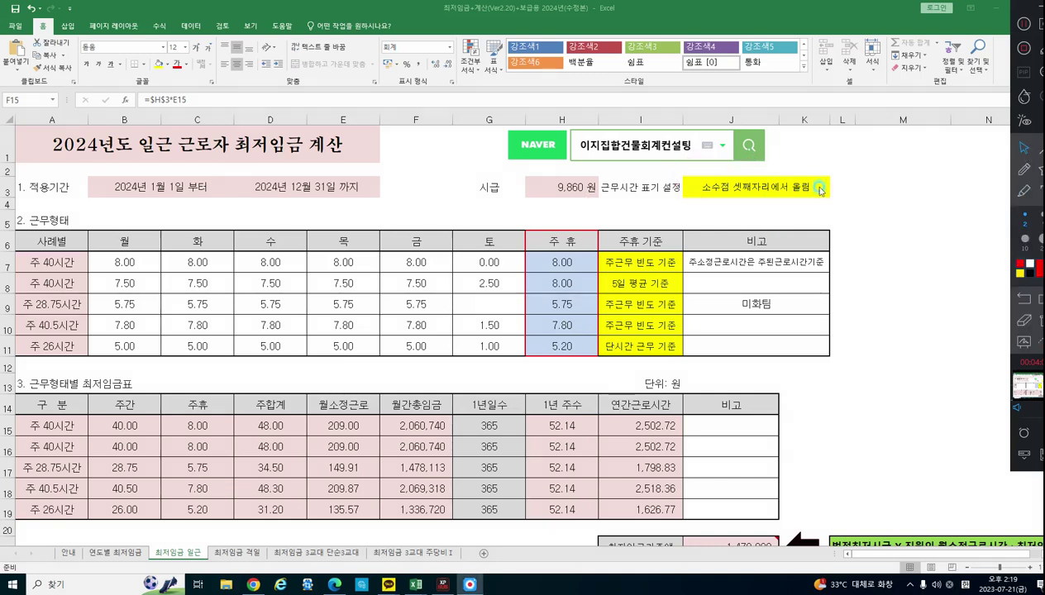
# Step: Change the 근무시간 표기 설정 to 소수점 첫째자리에서 올림 and review the 월소정근로 values for all work patterns
pyautogui.click(806, 187)
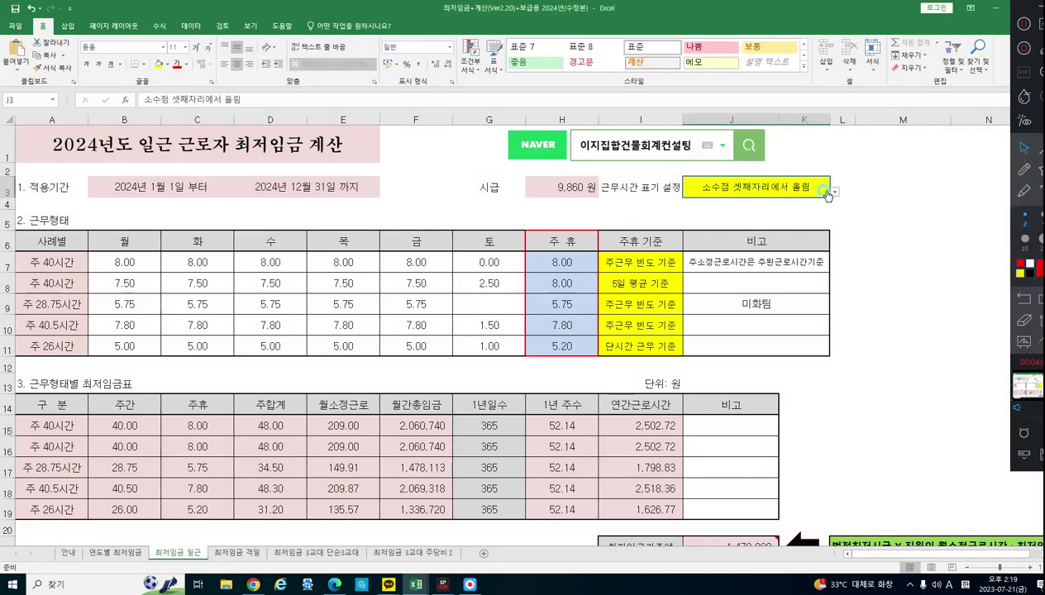
pyautogui.click(834, 192)
pyautogui.click(786, 203)
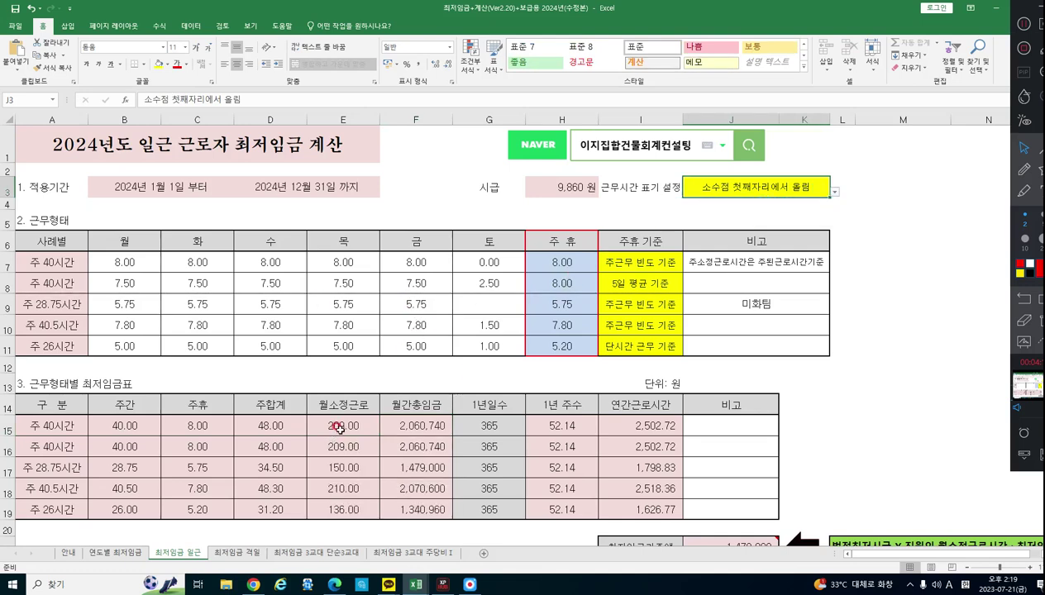
pyautogui.moveTo(329, 430); pyautogui.dragTo(339, 504)
pyautogui.click(479, 481)
pyautogui.click(480, 481)
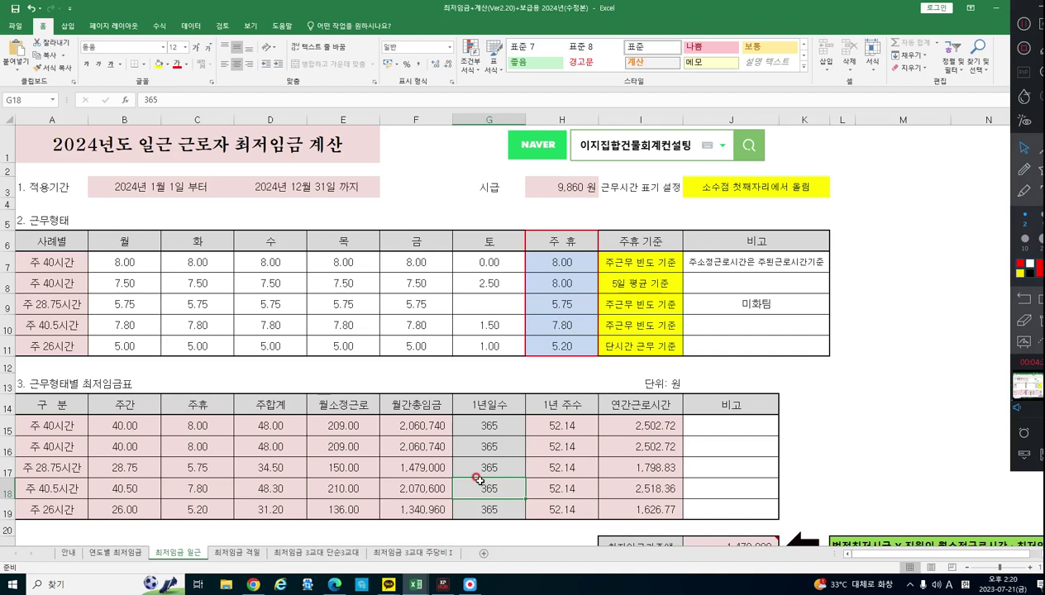
# Step: Mark the 월소정근로 values and the rounding setting with the red highlighter, and erase the marks
pyautogui.click(1022, 193)
pyautogui.moveTo(361, 494)
pyautogui.mouseDown()
pyautogui.moveTo(385, 484)
pyautogui.moveTo(354, 538)
pyautogui.mouseUp()
pyautogui.moveTo(768, 192)
pyautogui.mouseDown()
pyautogui.moveTo(713, 169)
pyautogui.moveTo(444, 373)
pyautogui.moveTo(504, 436)
pyautogui.mouseUp()
pyautogui.click(1024, 320)
pyautogui.click(1024, 320)
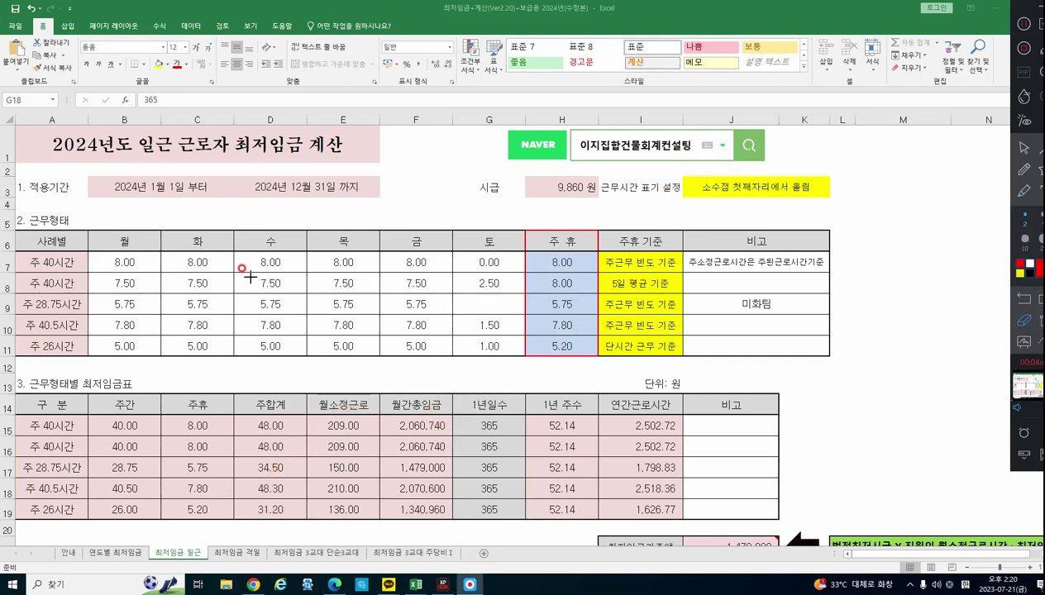
# Step: Annotate 일근 in the title, box the first row's Monday-to-Friday hours, handwrite 40 + and circle its 주휴 hours
pyautogui.click(1024, 190)
pyautogui.moveTo(82, 116)
pyautogui.mouseDown()
pyautogui.moveTo(197, 163)
pyautogui.moveTo(145, 112)
pyautogui.mouseUp()
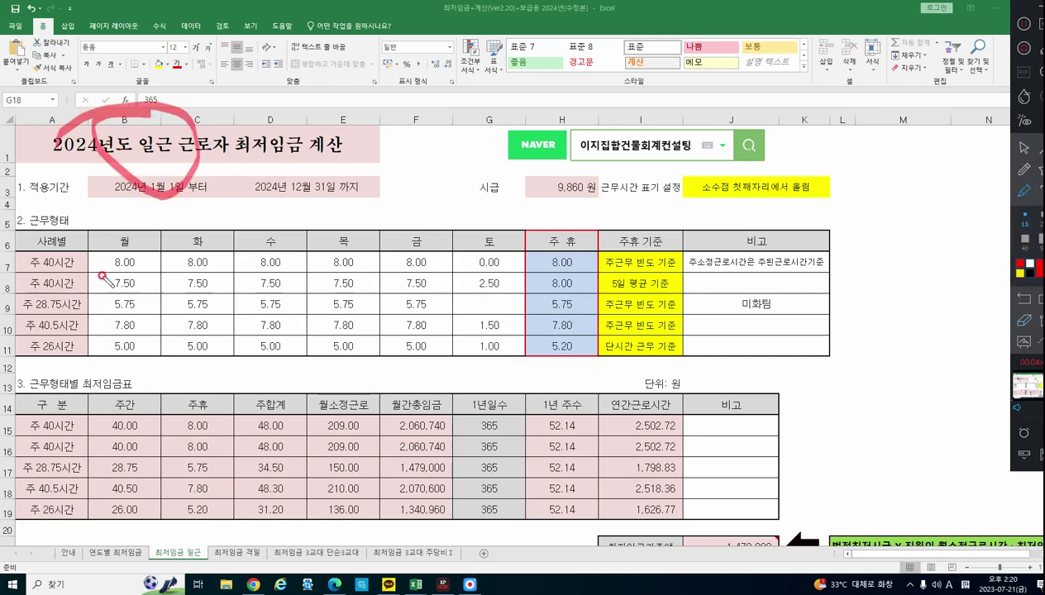
pyautogui.moveTo(91, 240)
pyautogui.mouseDown()
pyautogui.moveTo(90, 275)
pyautogui.moveTo(120, 280)
pyautogui.moveTo(380, 287)
pyautogui.moveTo(440, 263)
pyautogui.moveTo(195, 230)
pyautogui.moveTo(96, 237)
pyautogui.mouseUp()
pyautogui.moveTo(325, 319)
pyautogui.mouseDown()
pyautogui.moveTo(370, 361)
pyautogui.moveTo(335, 420)
pyautogui.mouseUp()
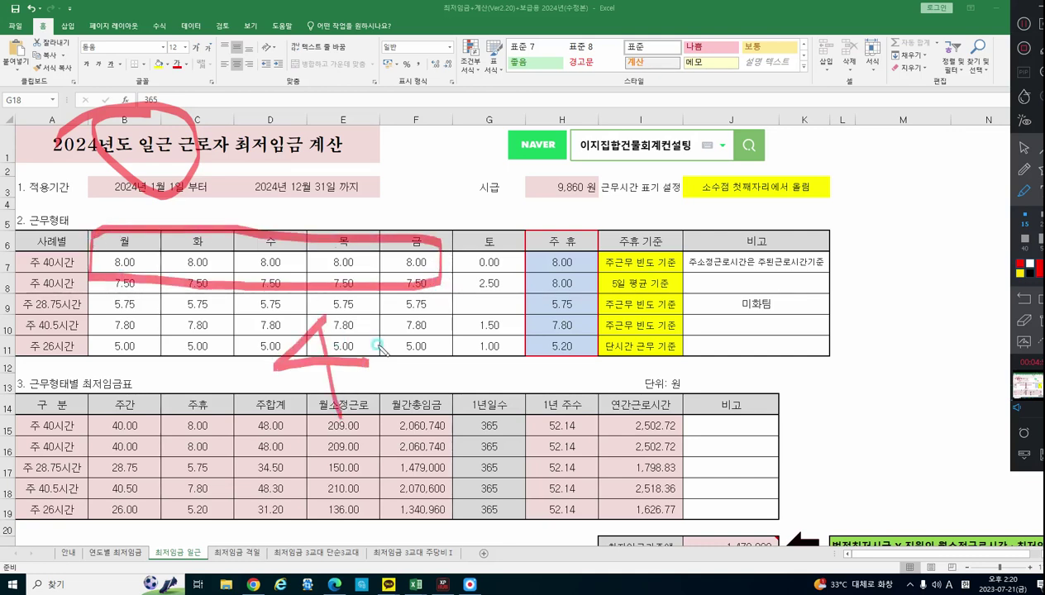
pyautogui.moveTo(378, 337); pyautogui.dragTo(377, 341)
pyautogui.moveTo(439, 357); pyautogui.dragTo(495, 348)
pyautogui.moveTo(465, 314); pyautogui.dragTo(466, 401)
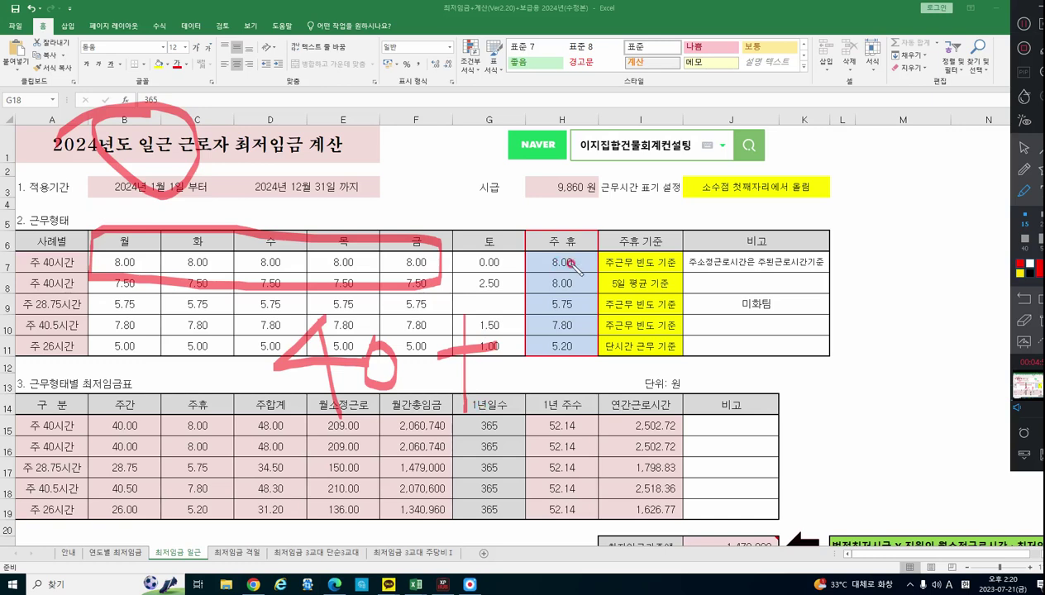
pyautogui.moveTo(569, 266); pyautogui.dragTo(583, 246)
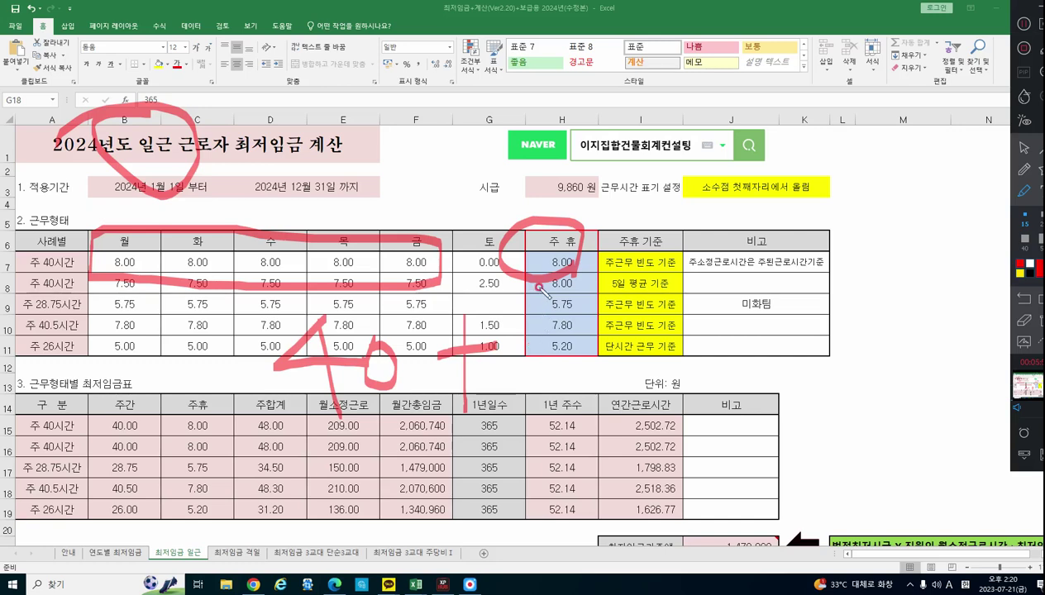
# Step: Complete the handwritten 40 + 8 sum, emphasize the weekday and 주휴 hours, and clear all annotations
pyautogui.moveTo(402, 400); pyautogui.dragTo(418, 395)
pyautogui.moveTo(601, 352)
pyautogui.mouseDown()
pyautogui.moveTo(545, 313)
pyautogui.moveTo(569, 351)
pyautogui.mouseUp()
pyautogui.moveTo(468, 357)
pyautogui.mouseDown()
pyautogui.moveTo(600, 319)
pyautogui.moveTo(566, 468)
pyautogui.mouseUp()
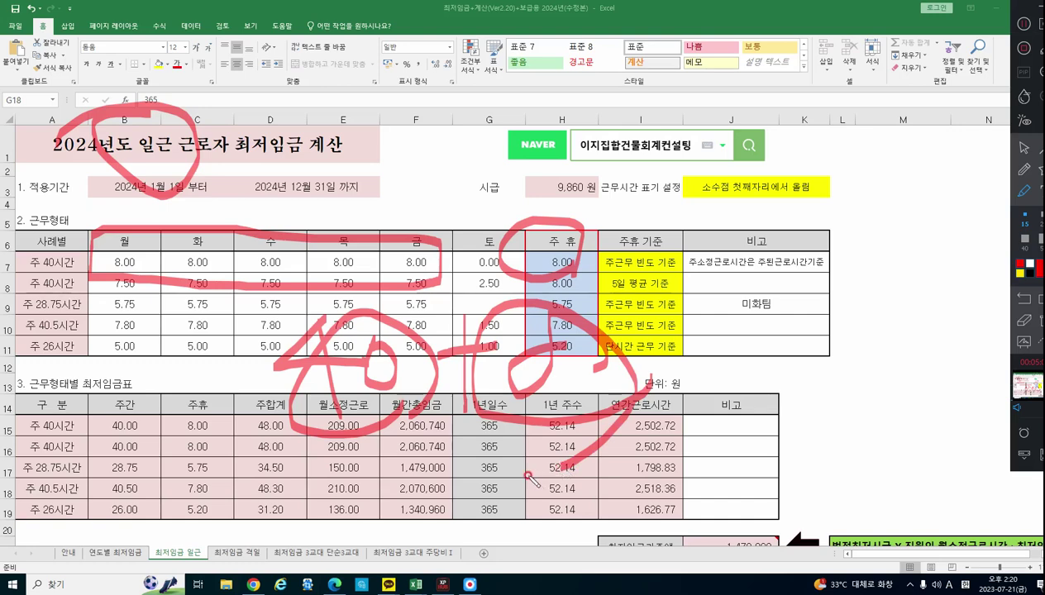
pyautogui.moveTo(109, 269); pyautogui.dragTo(447, 272)
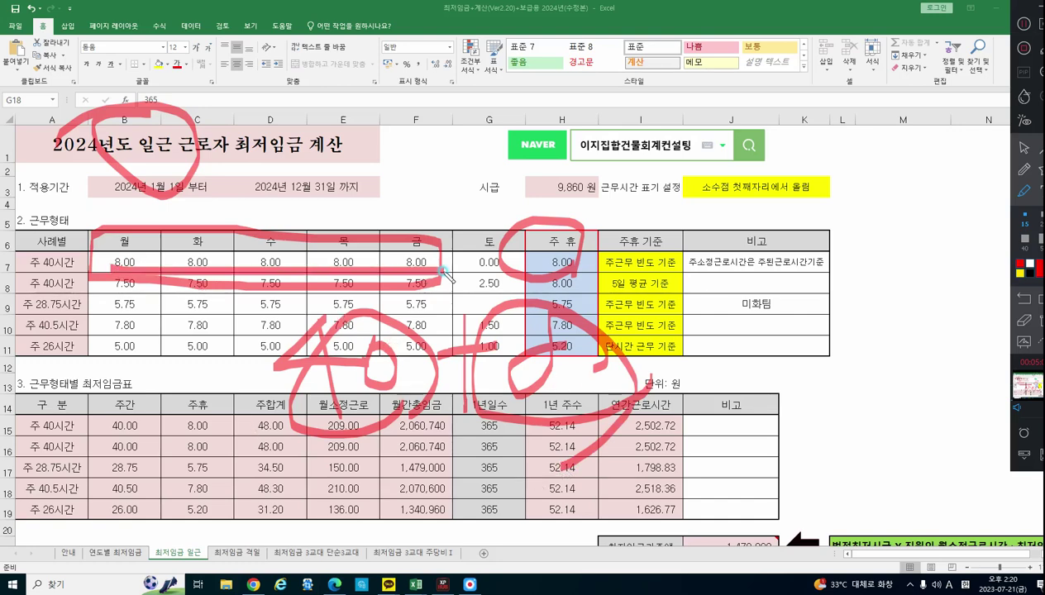
pyautogui.moveTo(553, 276); pyautogui.dragTo(586, 272)
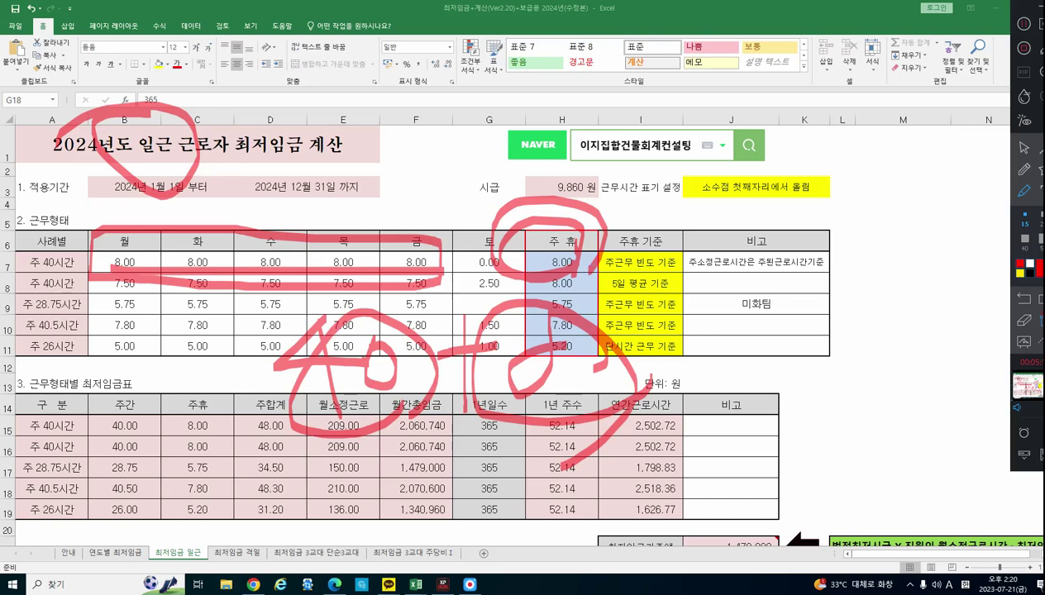
pyautogui.click(1024, 321)
pyautogui.moveTo(602, 334)
pyautogui.mouseDown()
pyautogui.moveTo(471, 351)
pyautogui.moveTo(649, 327)
pyautogui.moveTo(594, 389)
pyautogui.mouseUp()
pyautogui.press('e')
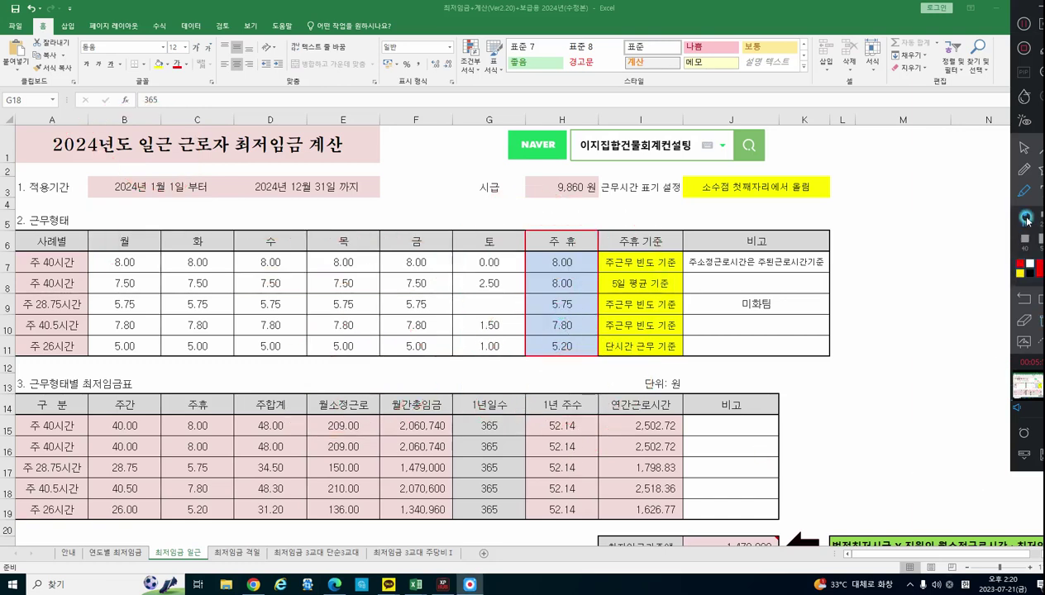
# Step: Show the 주휴 기준 options available for the first 주 40시간 row and close the list
pyautogui.click(1026, 146)
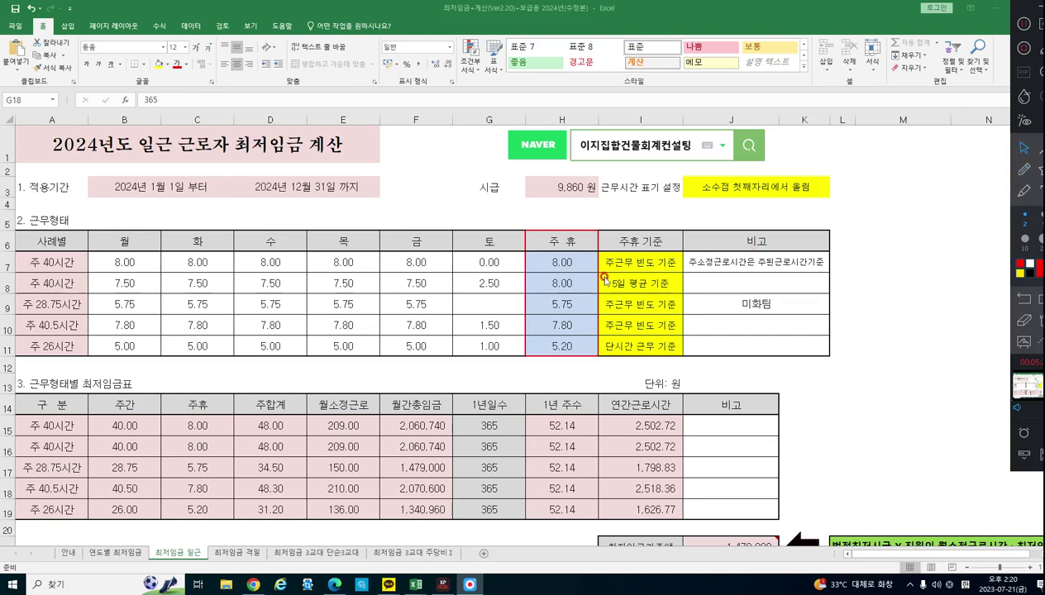
pyautogui.click(677, 265)
pyautogui.click(685, 266)
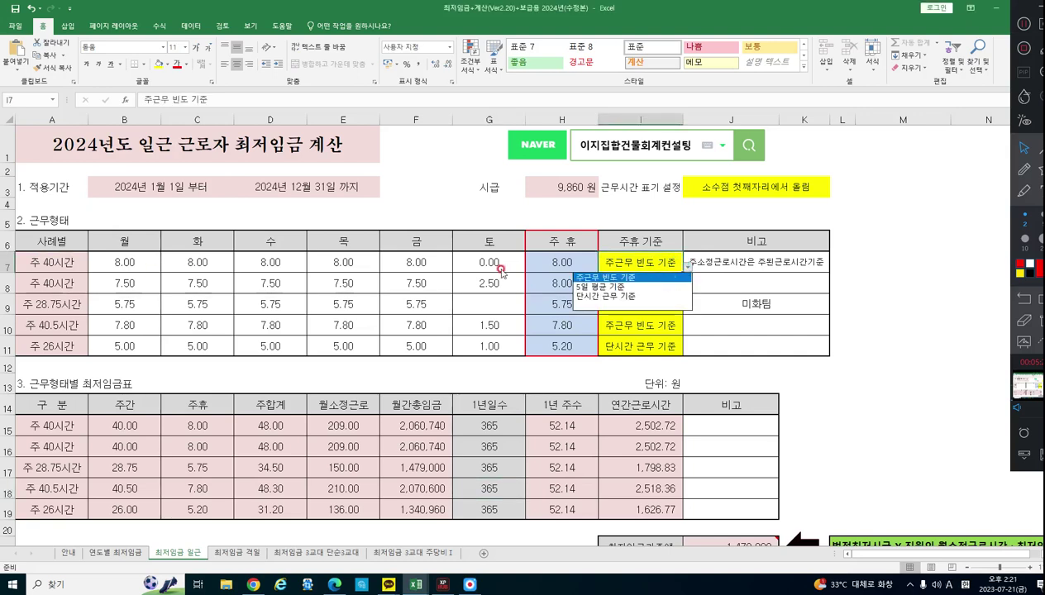
pyautogui.click(547, 267)
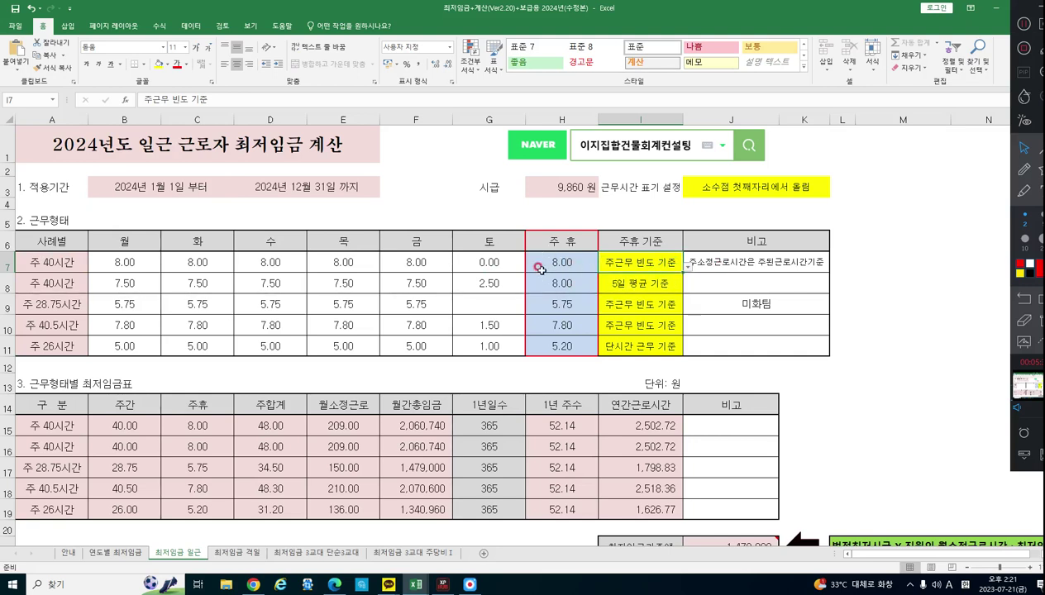
# Step: Inspect the 주휴 formula of the second 주 40시간 row and reselect 5일 평균 기준 as its basis
pyautogui.click(653, 288)
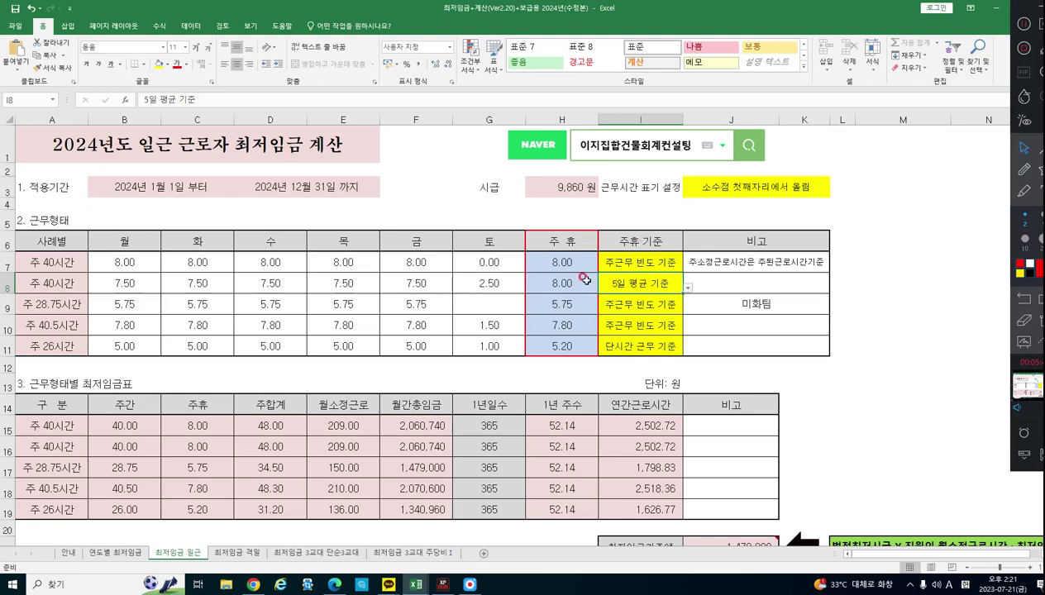
pyautogui.click(557, 284)
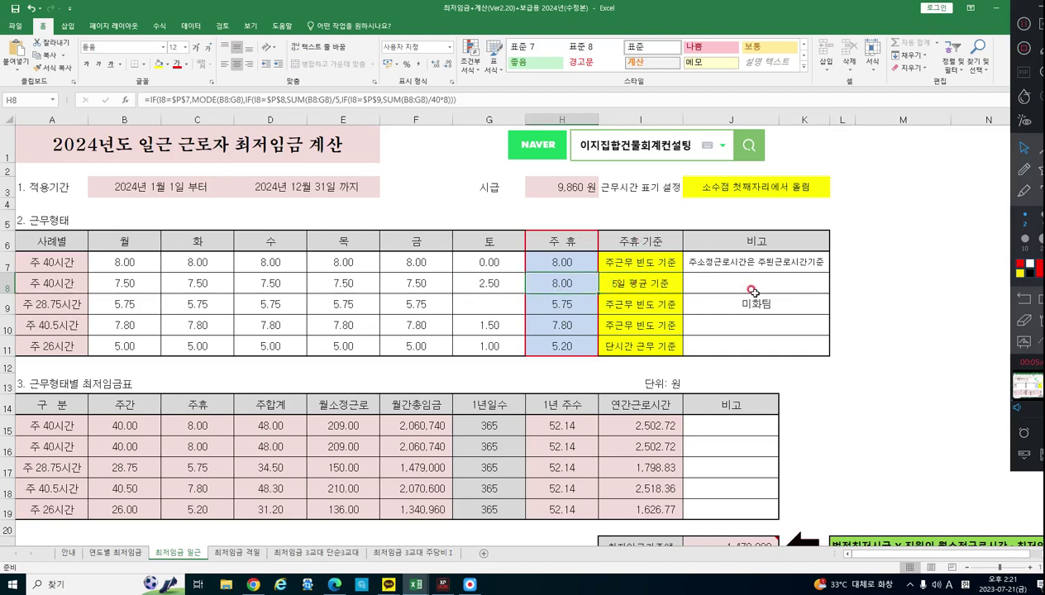
pyautogui.click(674, 288)
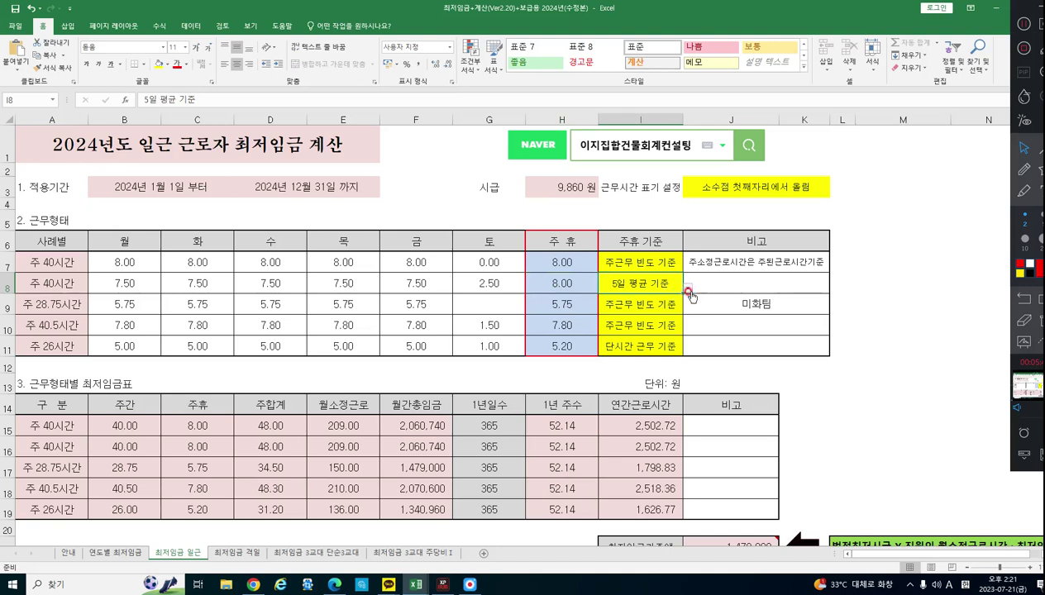
pyautogui.click(687, 287)
pyautogui.click(662, 309)
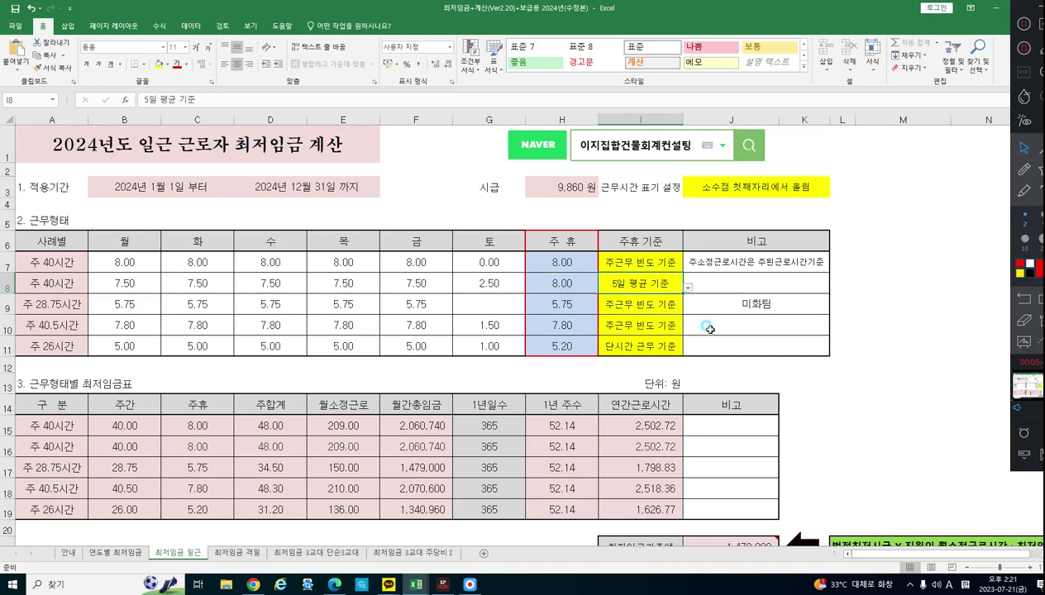
# Step: Review the 주휴 기준 assigned to the 주 28.75시간 and 주 26시간 rows
pyautogui.click(754, 326)
pyautogui.click(648, 305)
pyautogui.moveTo(649, 306); pyautogui.dragTo(668, 310)
pyautogui.click(665, 347)
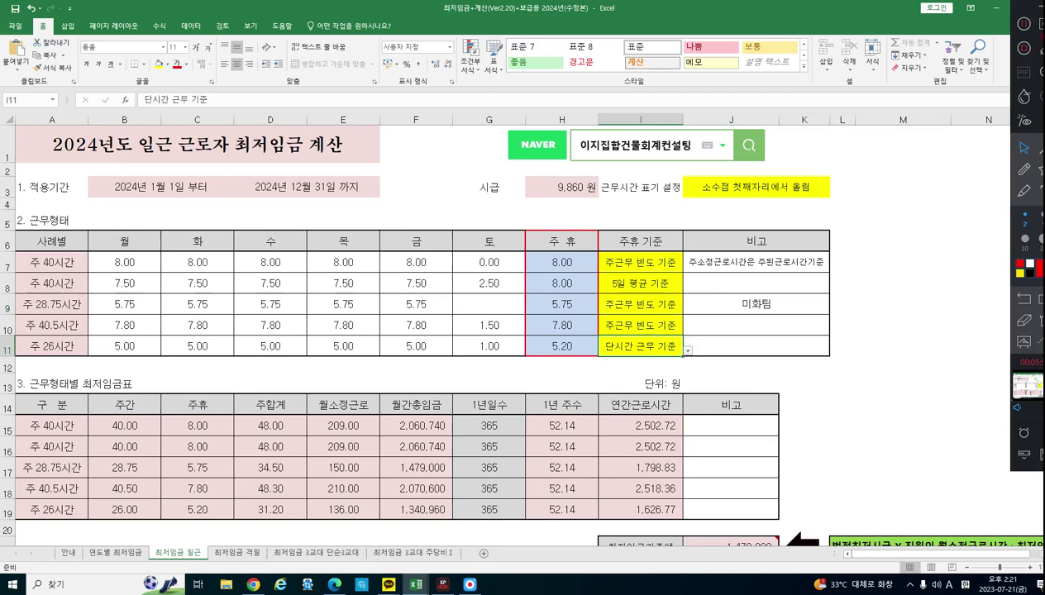
# Step: Box the 주 26시간 row's Monday-to-Saturday hours with the red highlighter and cross out its 주휴 value
pyautogui.click(1031, 196)
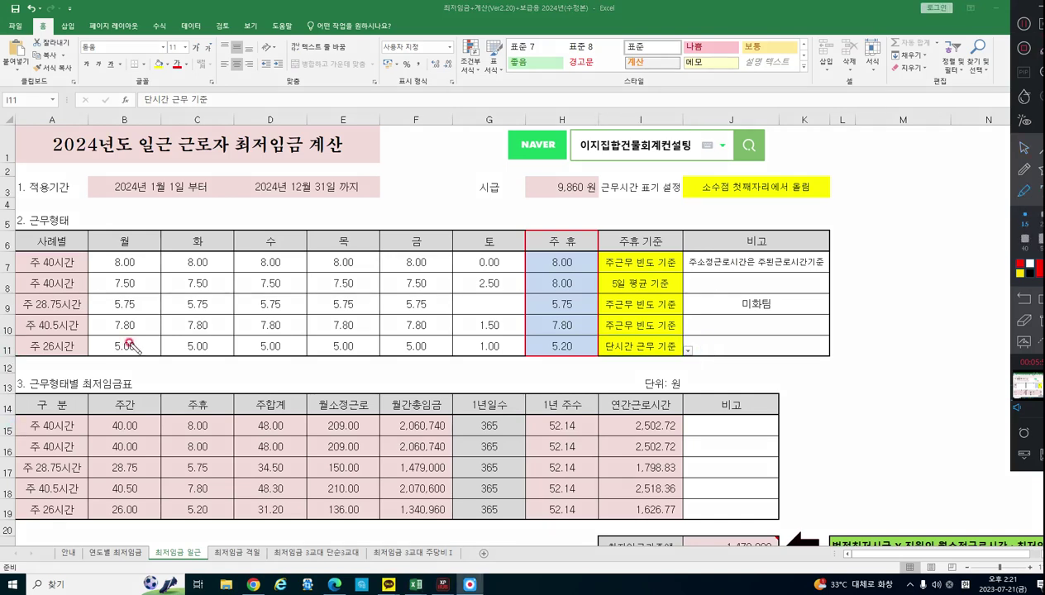
pyautogui.moveTo(97, 324)
pyautogui.mouseDown()
pyautogui.moveTo(412, 364)
pyautogui.moveTo(591, 366)
pyautogui.moveTo(517, 314)
pyautogui.moveTo(97, 329)
pyautogui.mouseUp()
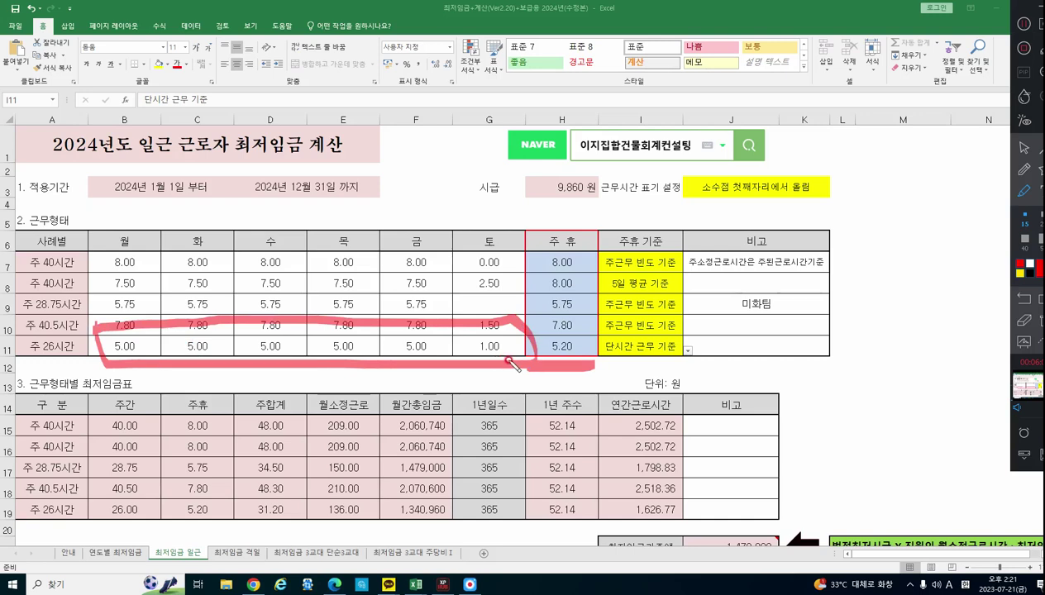
pyautogui.moveTo(588, 291)
pyautogui.mouseDown()
pyautogui.moveTo(548, 357)
pyautogui.moveTo(594, 371)
pyautogui.mouseUp()
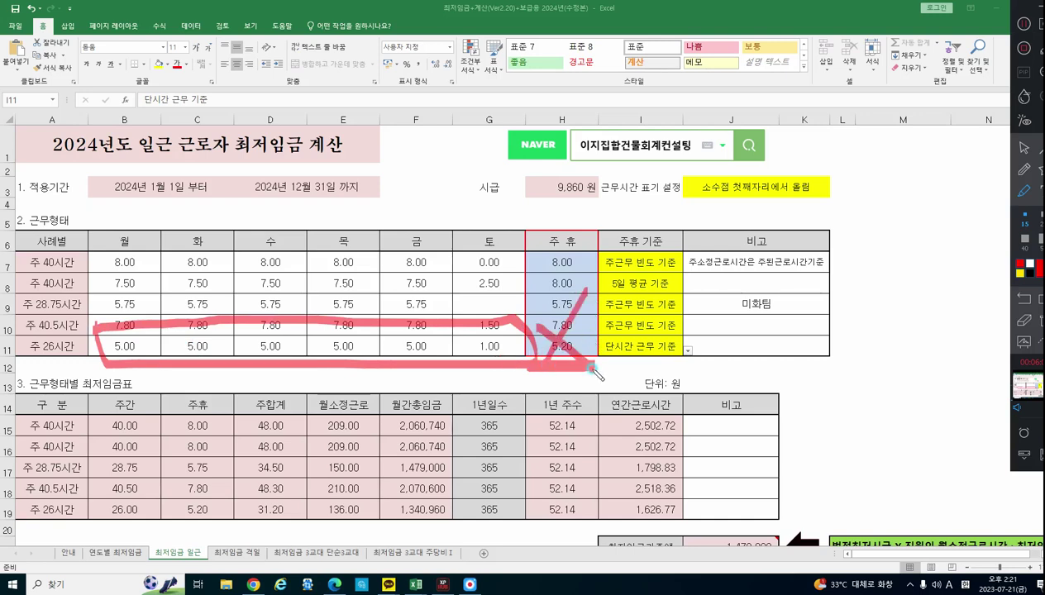
# Step: Handwrite /40 × 8 beside the 주 26시간 row, encircle and underline the expression, and clear all annotations
pyautogui.moveTo(649, 331); pyautogui.dragTo(707, 331)
pyautogui.moveTo(658, 293); pyautogui.dragTo(674, 286)
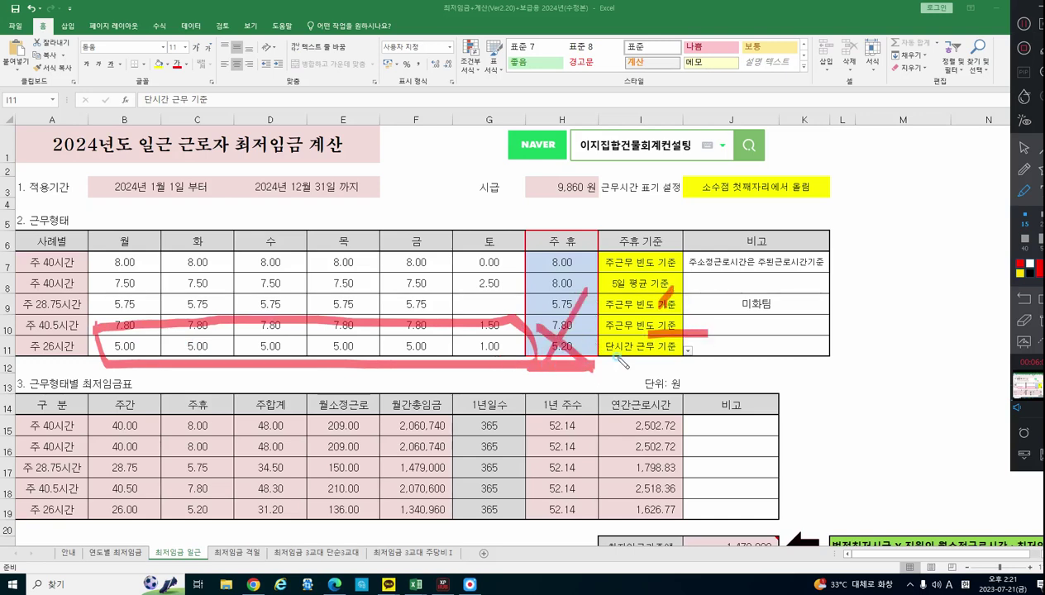
pyautogui.moveTo(617, 357); pyautogui.dragTo(584, 400)
pyautogui.moveTo(678, 291)
pyautogui.mouseDown()
pyautogui.moveTo(719, 341)
pyautogui.moveTo(676, 395)
pyautogui.mouseUp()
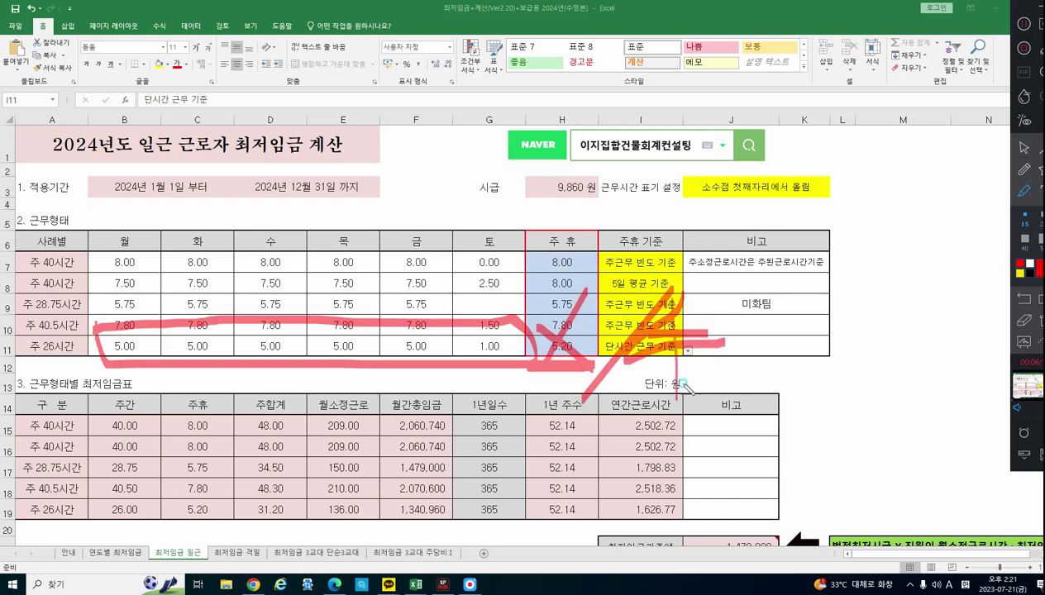
pyautogui.moveTo(735, 343); pyautogui.dragTo(718, 360)
pyautogui.moveTo(842, 321); pyautogui.dragTo(807, 372)
pyautogui.moveTo(804, 323); pyautogui.dragTo(856, 368)
pyautogui.moveTo(872, 308)
pyautogui.mouseDown()
pyautogui.moveTo(882, 360)
pyautogui.moveTo(853, 354)
pyautogui.mouseUp()
pyautogui.moveTo(597, 428)
pyautogui.mouseDown()
pyautogui.moveTo(744, 419)
pyautogui.moveTo(911, 316)
pyautogui.moveTo(937, 434)
pyautogui.mouseUp()
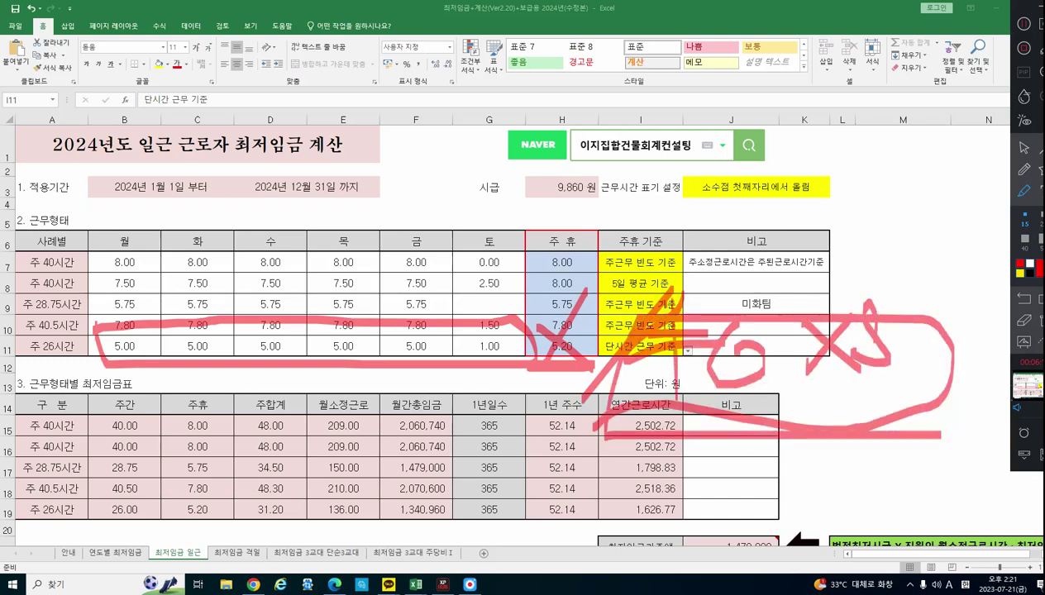
pyautogui.press('Delete')
# Step: Handwrite 40 × 8 over the 주휴 기준 and 비고 columns, circle the 40 and the × 8, and underline the expression
pyautogui.moveTo(650, 292)
pyautogui.mouseDown()
pyautogui.moveTo(616, 363)
pyautogui.moveTo(704, 343)
pyautogui.mouseUp()
pyautogui.moveTo(674, 319); pyautogui.dragTo(676, 366)
pyautogui.moveTo(716, 326)
pyautogui.mouseDown()
pyautogui.moveTo(702, 357)
pyautogui.moveTo(728, 331)
pyautogui.mouseUp()
pyautogui.moveTo(795, 298); pyautogui.dragTo(768, 357)
pyautogui.moveTo(752, 318); pyautogui.dragTo(806, 370)
pyautogui.moveTo(848, 289)
pyautogui.mouseDown()
pyautogui.moveTo(839, 314)
pyautogui.moveTo(868, 331)
pyautogui.mouseUp()
pyautogui.moveTo(864, 378); pyautogui.dragTo(853, 374)
pyautogui.moveTo(711, 364)
pyautogui.mouseDown()
pyautogui.moveTo(734, 300)
pyautogui.moveTo(700, 270)
pyautogui.mouseUp()
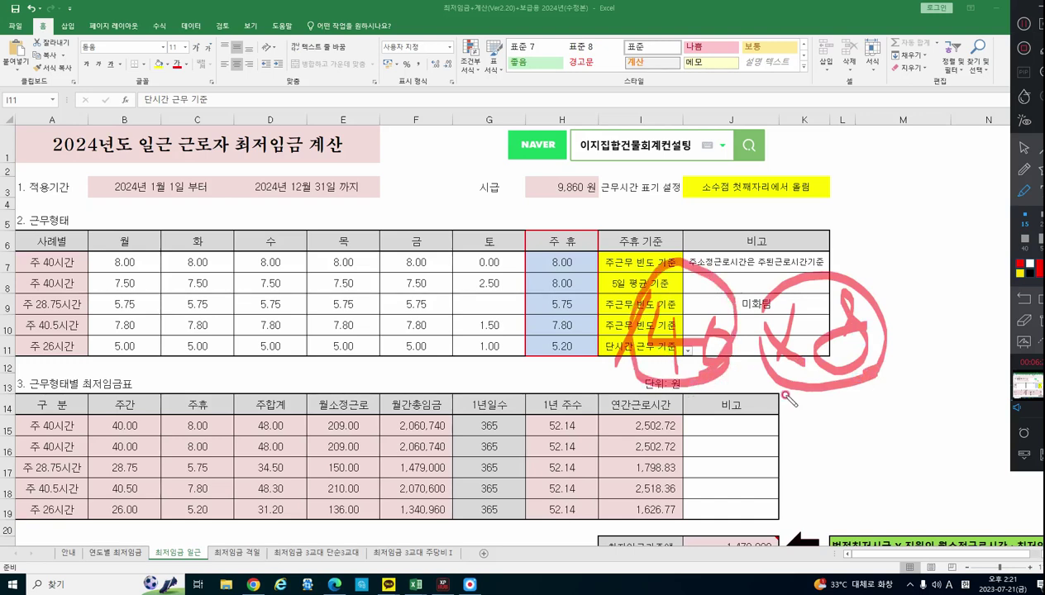
pyautogui.moveTo(620, 407); pyautogui.dragTo(881, 392)
pyautogui.click(901, 394)
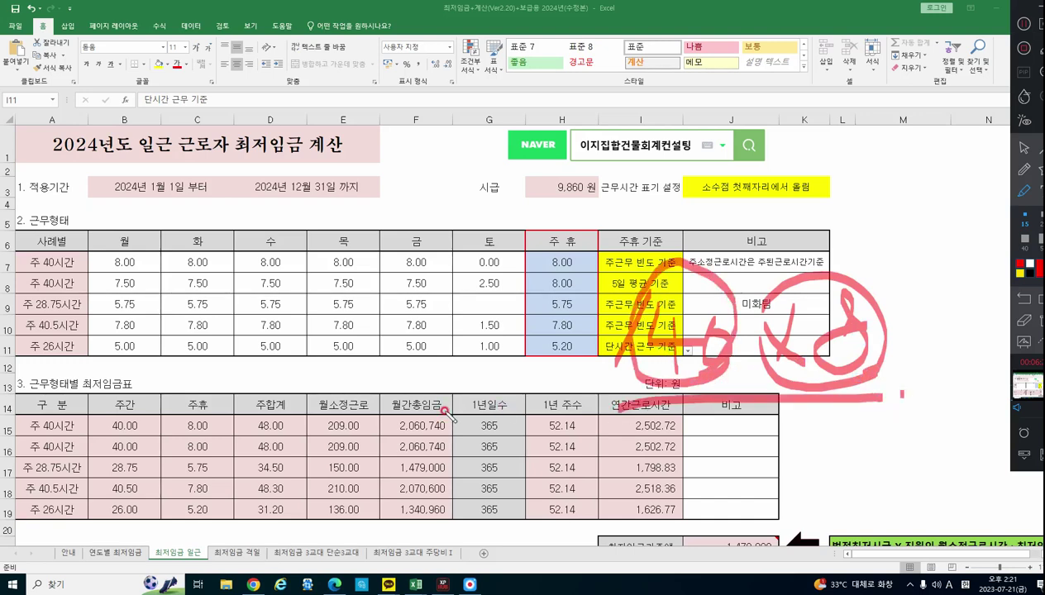
# Step: Box the 주 26시간 row's weekly hours, clear the annotations, circle its 주휴 value and erase the circle
pyautogui.moveTo(113, 350)
pyautogui.mouseDown()
pyautogui.moveTo(99, 364)
pyautogui.moveTo(526, 350)
pyautogui.moveTo(395, 336)
pyautogui.moveTo(101, 339)
pyautogui.moveTo(96, 351)
pyautogui.mouseUp()
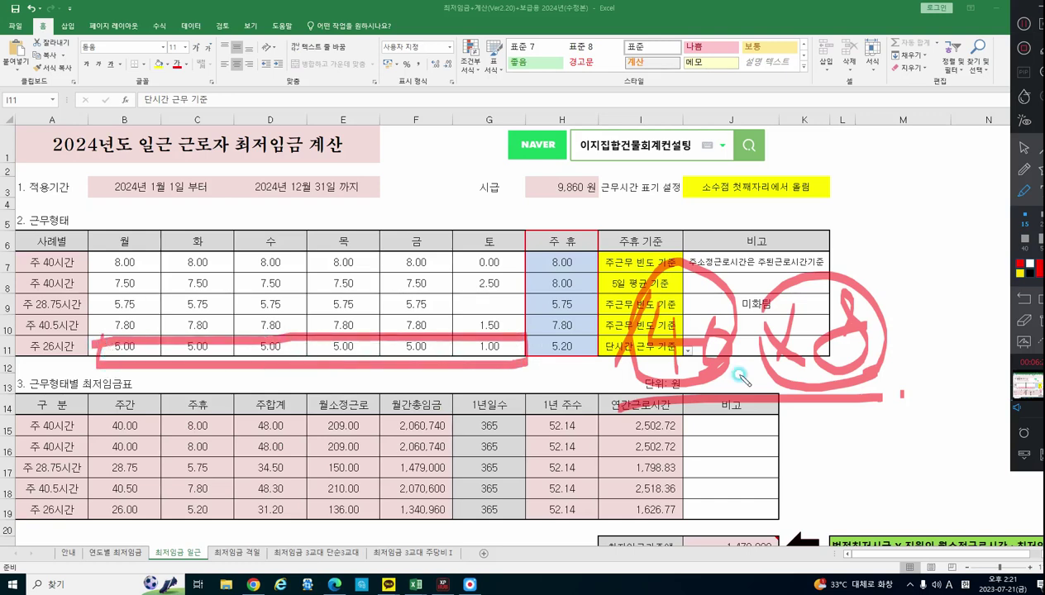
pyautogui.click(1039, 321)
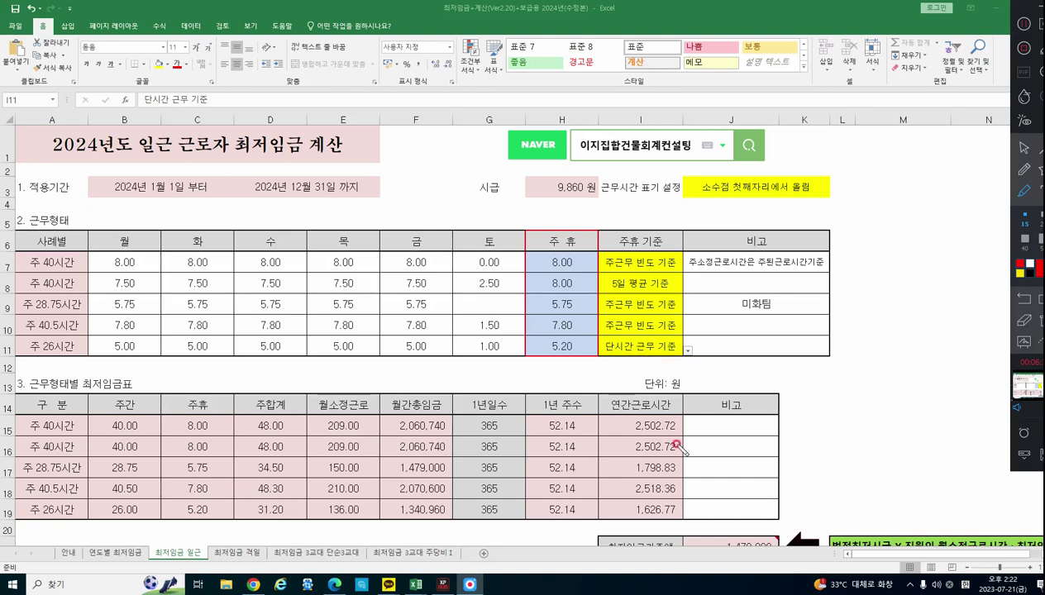
pyautogui.moveTo(599, 330)
pyautogui.mouseDown()
pyautogui.moveTo(549, 357)
pyautogui.moveTo(587, 334)
pyautogui.mouseUp()
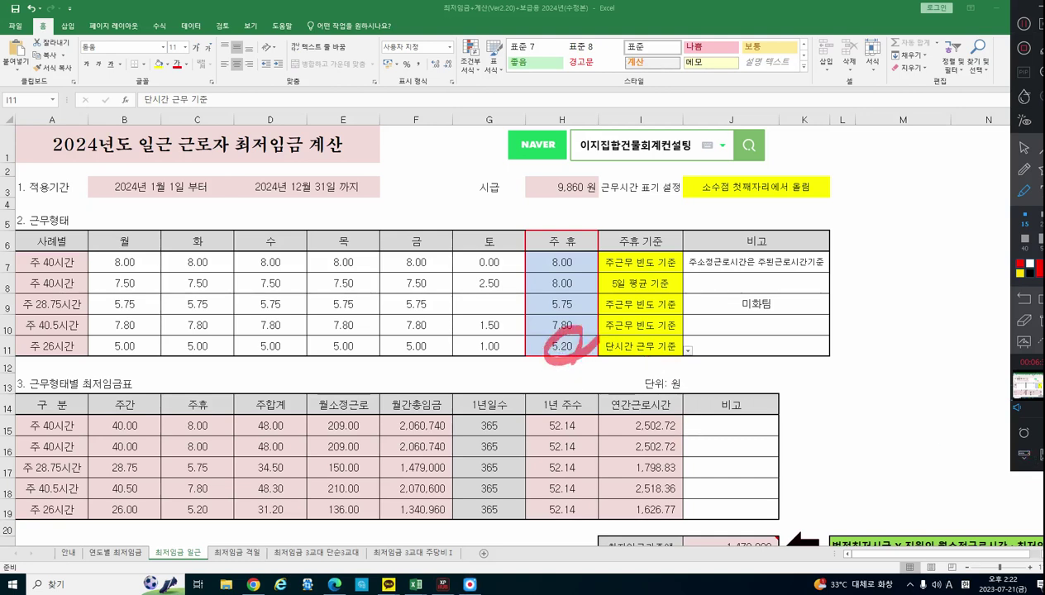
pyautogui.click(1025, 320)
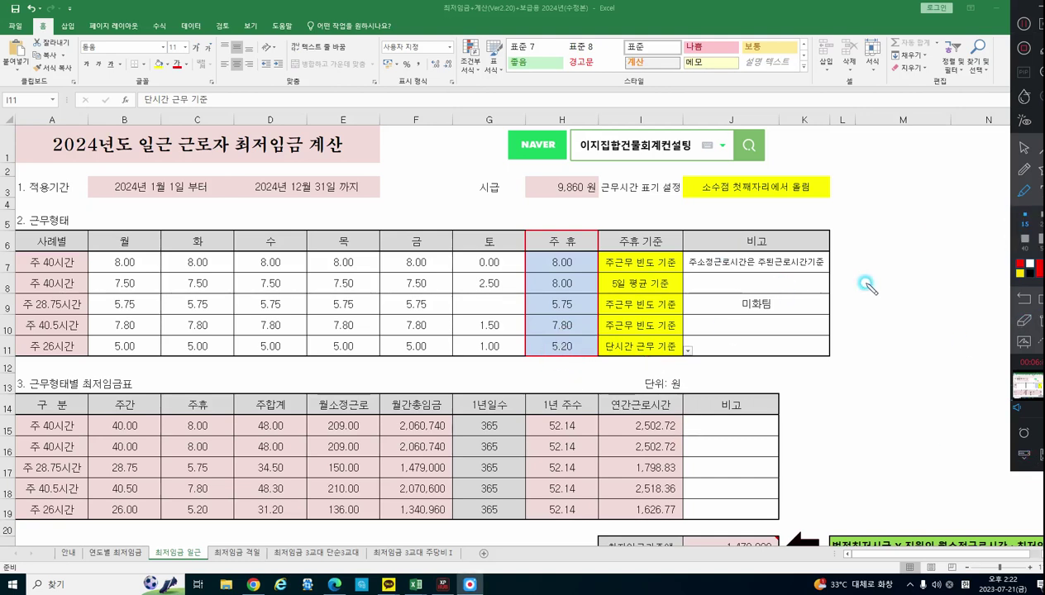
# Step: Set the second 주 40시간 row's 주휴 기준 to 주근무 빈도 기준 and review the rows' 주휴 values
pyautogui.click(1024, 147)
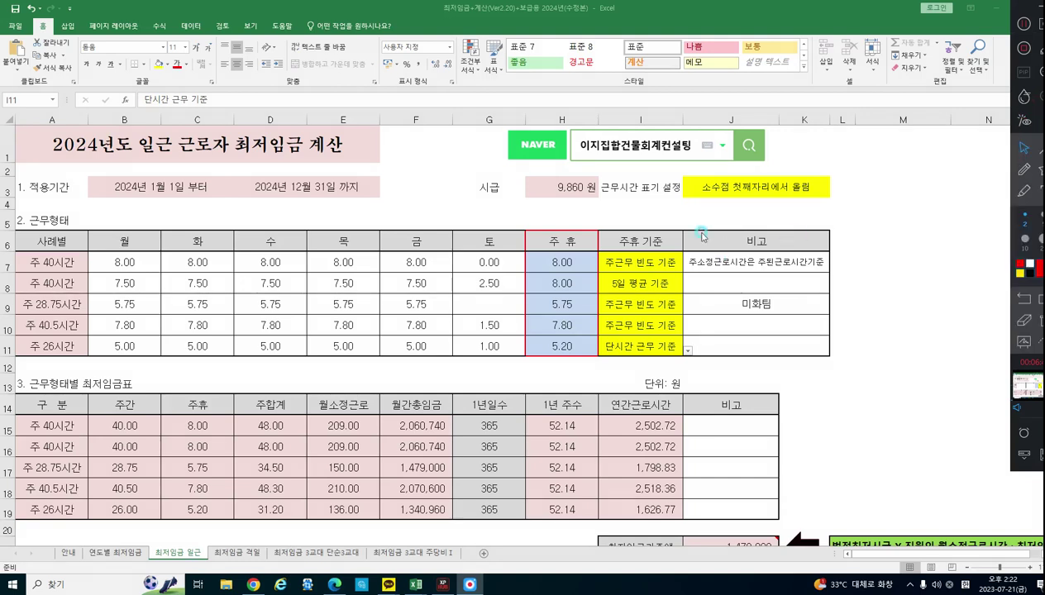
pyautogui.click(679, 268)
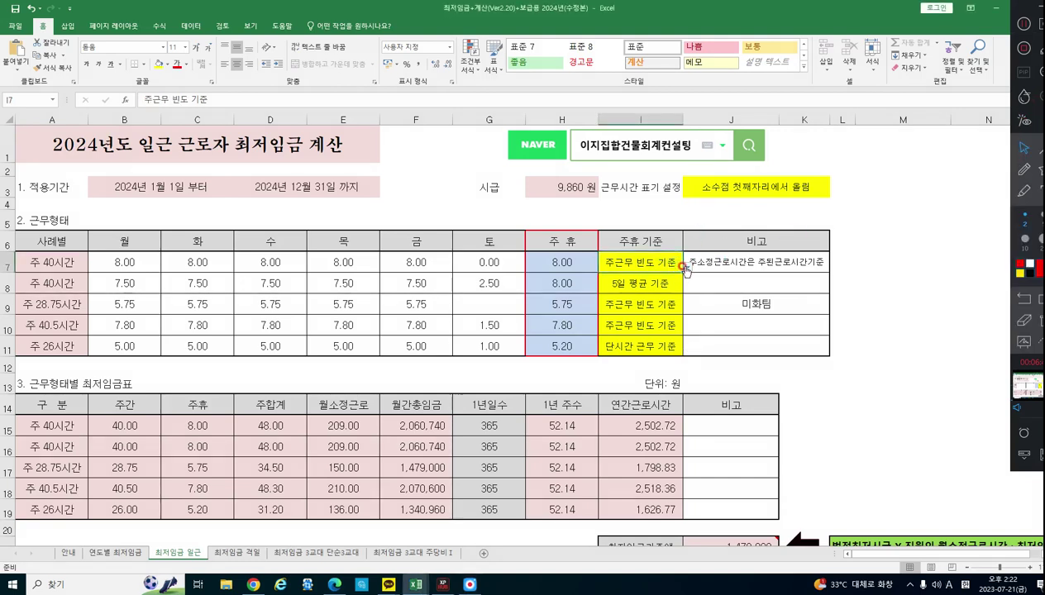
pyautogui.click(685, 267)
pyautogui.click(674, 273)
pyautogui.click(677, 291)
pyautogui.click(687, 288)
pyautogui.click(649, 299)
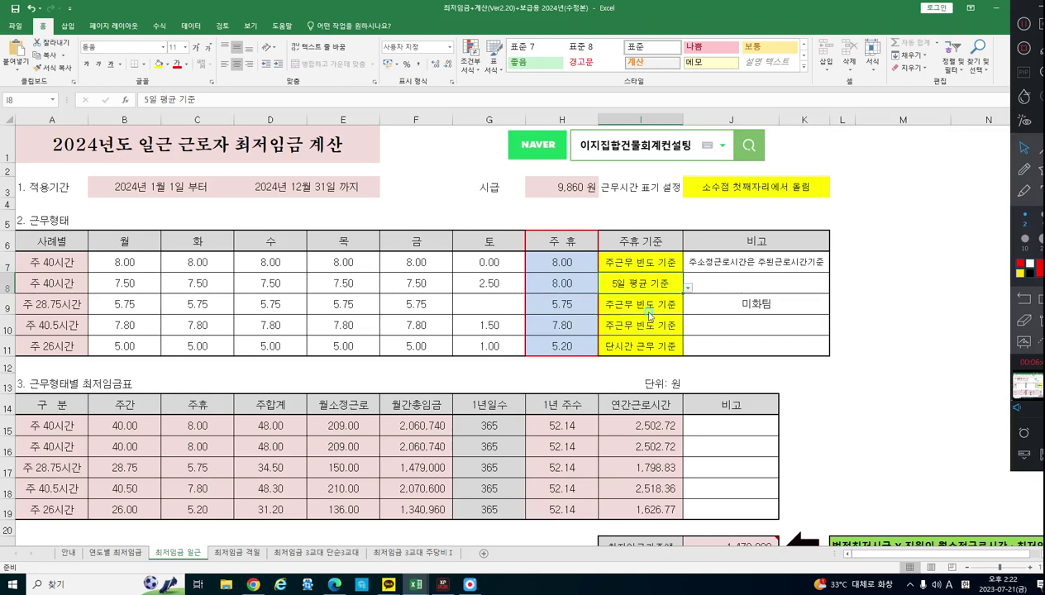
pyautogui.click(649, 354)
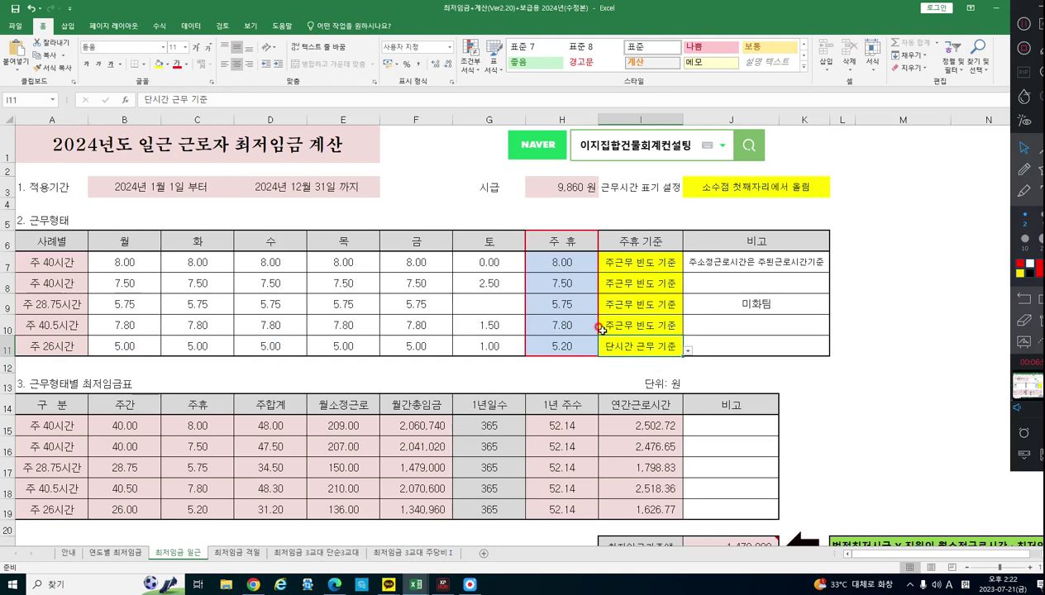
pyautogui.moveTo(584, 345); pyautogui.dragTo(505, 365)
pyautogui.click(849, 375)
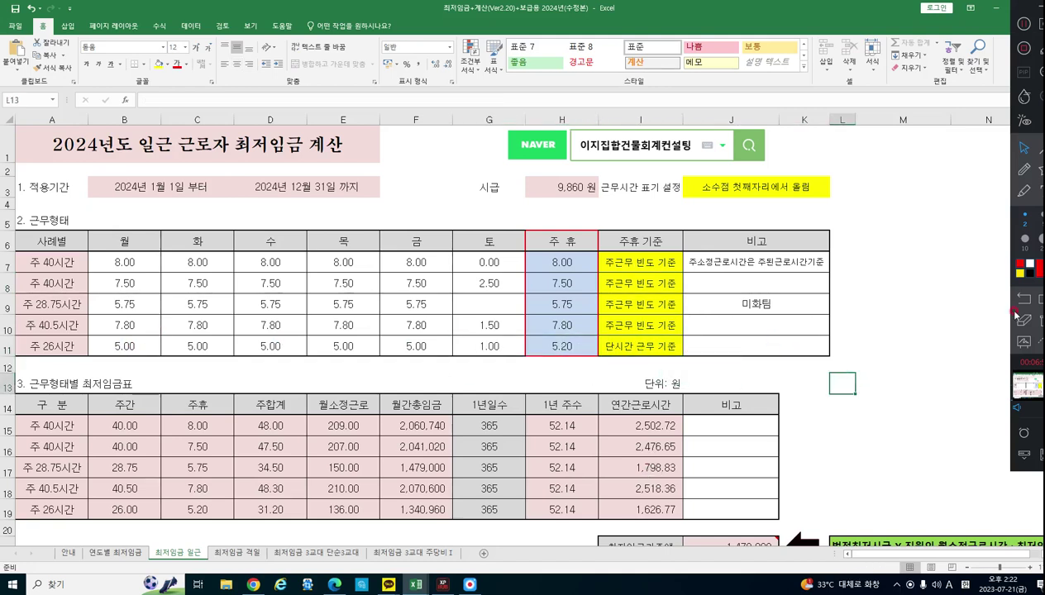
# Step: Highlight the first wage row by circling its 월소정근로 value and boxing its 주간 and 주휴 hours
pyautogui.click(1026, 191)
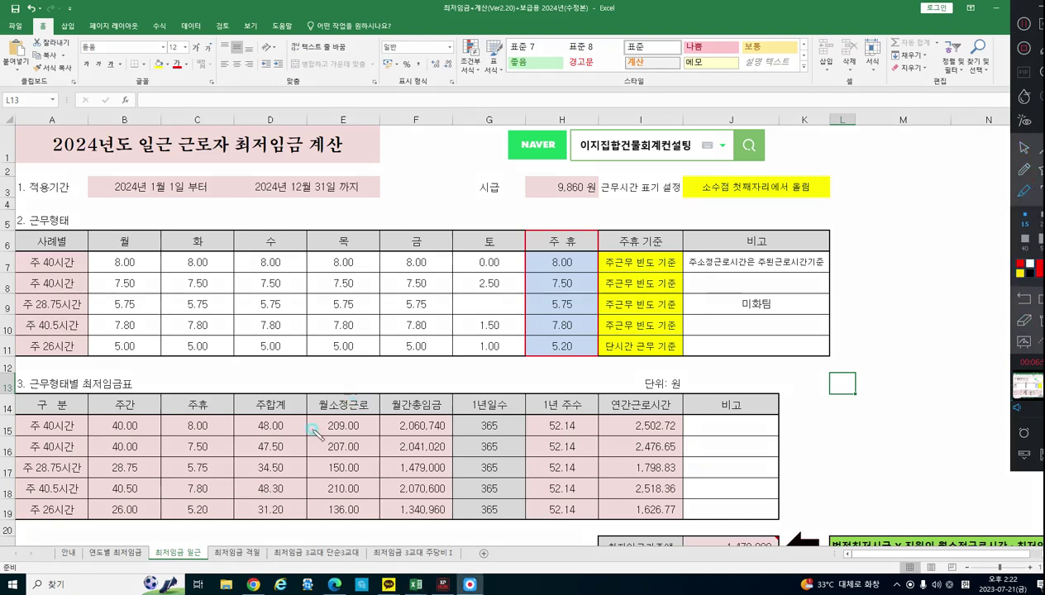
pyautogui.moveTo(354, 431)
pyautogui.mouseDown()
pyautogui.moveTo(363, 403)
pyautogui.moveTo(361, 436)
pyautogui.mouseUp()
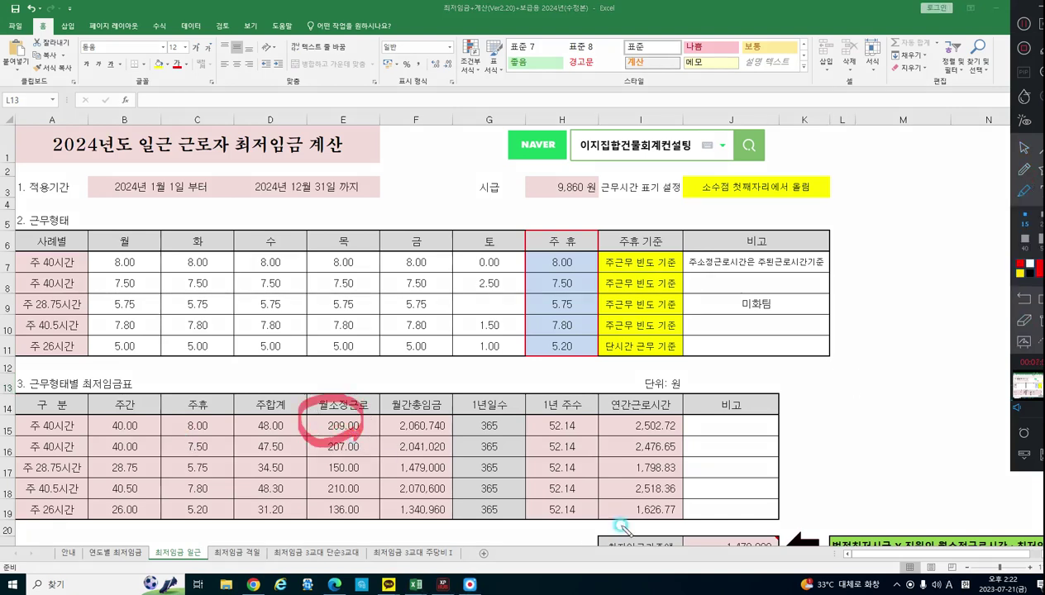
pyautogui.moveTo(105, 431)
pyautogui.mouseDown()
pyautogui.moveTo(215, 432)
pyautogui.moveTo(222, 413)
pyautogui.moveTo(110, 418)
pyautogui.mouseUp()
# Step: Handwrite 48 × 4.345 in red across the 근무형태 table
pyautogui.moveTo(277, 249)
pyautogui.mouseDown()
pyautogui.moveTo(286, 289)
pyautogui.moveTo(352, 244)
pyautogui.moveTo(364, 281)
pyautogui.mouseUp()
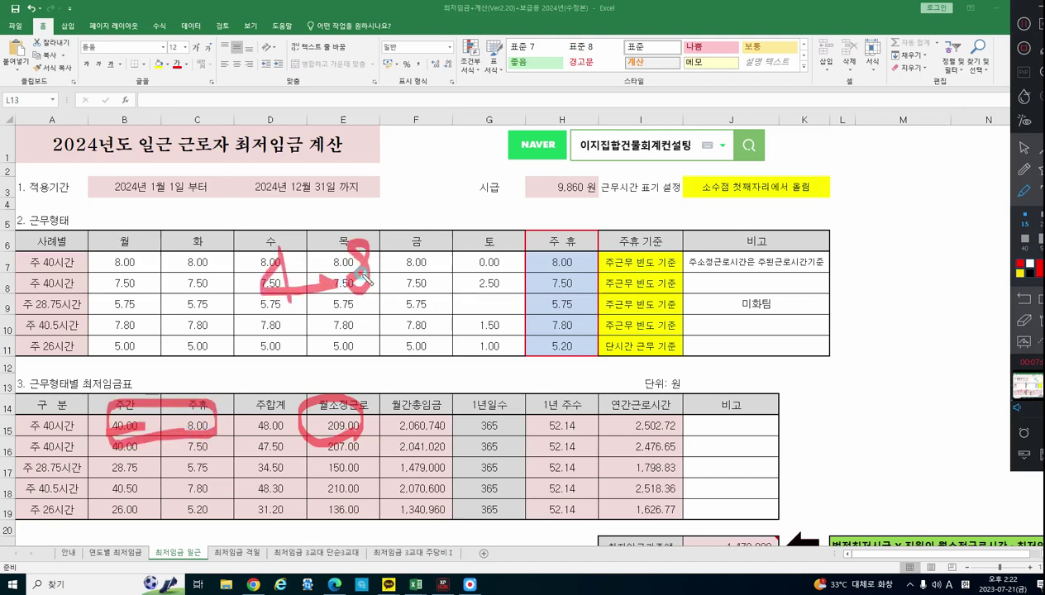
pyautogui.moveTo(509, 234); pyautogui.dragTo(455, 334)
pyautogui.moveTo(430, 246); pyautogui.dragTo(509, 317)
pyautogui.moveTo(550, 234)
pyautogui.mouseDown()
pyautogui.moveTo(602, 263)
pyautogui.moveTo(597, 291)
pyautogui.mouseUp()
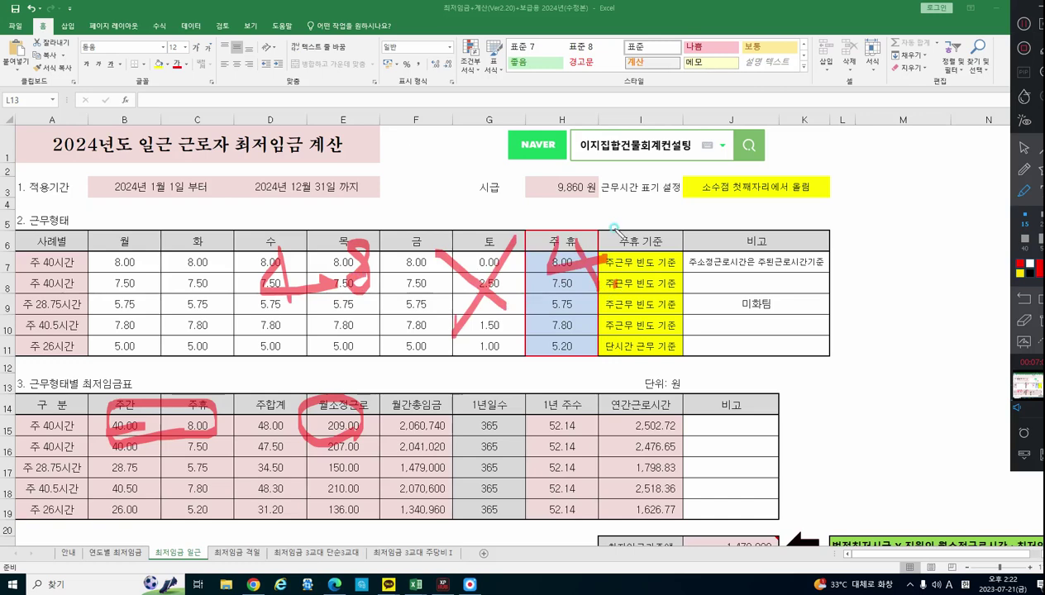
pyautogui.moveTo(619, 225); pyautogui.dragTo(659, 286)
pyautogui.moveTo(716, 255); pyautogui.dragTo(735, 273)
pyautogui.moveTo(697, 230); pyautogui.dragTo(727, 306)
pyautogui.moveTo(752, 252)
pyautogui.mouseDown()
pyautogui.moveTo(770, 294)
pyautogui.moveTo(801, 250)
pyautogui.mouseUp()
pyautogui.click(841, 312)
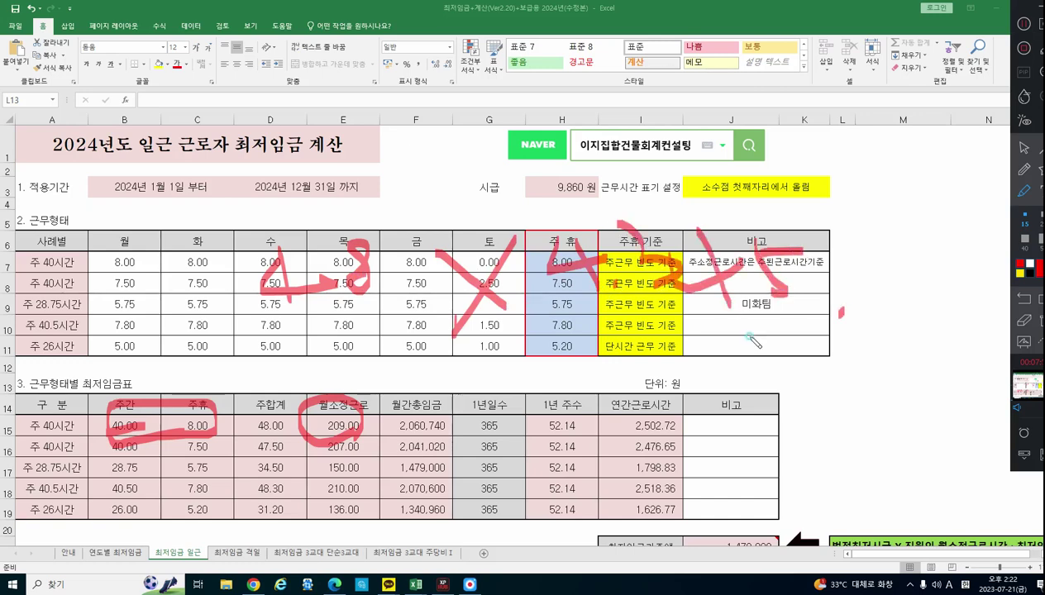
# Step: Add further handwritten marks below the 48 × 4.345 calculation and clear all annotations
pyautogui.moveTo(749, 338); pyautogui.dragTo(592, 371)
pyautogui.moveTo(640, 403)
pyautogui.mouseDown()
pyautogui.moveTo(645, 440)
pyautogui.moveTo(718, 425)
pyautogui.mouseUp()
pyautogui.moveTo(680, 466); pyautogui.dragTo(802, 436)
pyautogui.moveTo(723, 459); pyautogui.dragTo(729, 470)
pyautogui.moveTo(755, 391)
pyautogui.mouseDown()
pyautogui.moveTo(786, 382)
pyautogui.moveTo(806, 423)
pyautogui.moveTo(893, 335)
pyautogui.moveTo(919, 411)
pyautogui.moveTo(944, 413)
pyautogui.mouseUp()
pyautogui.click(1024, 320)
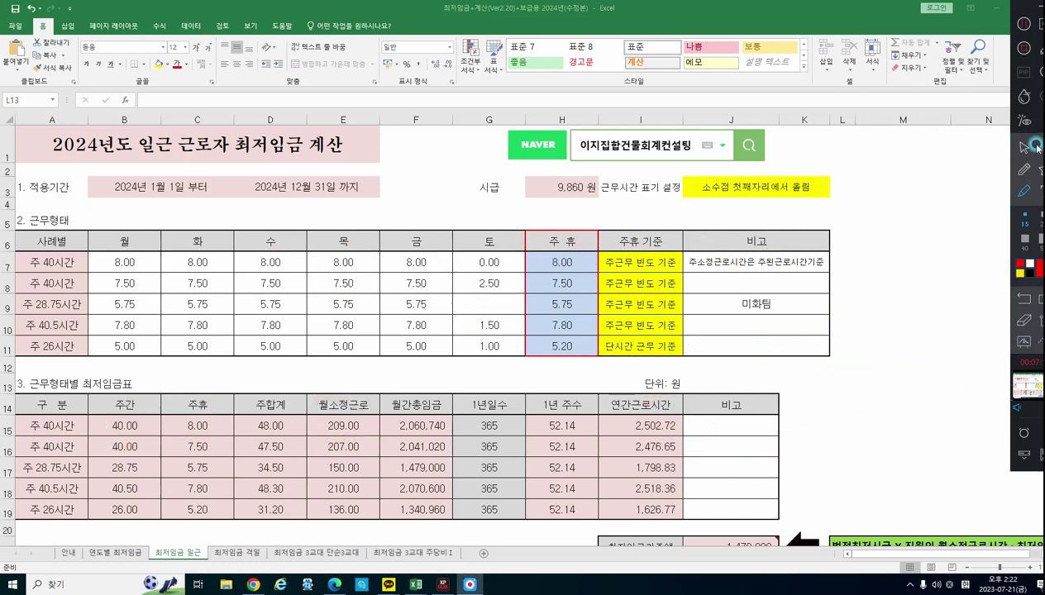
# Step: Inspect the 월소정근로 formula of the first 주 40시간 row in the wage table
pyautogui.click(361, 433)
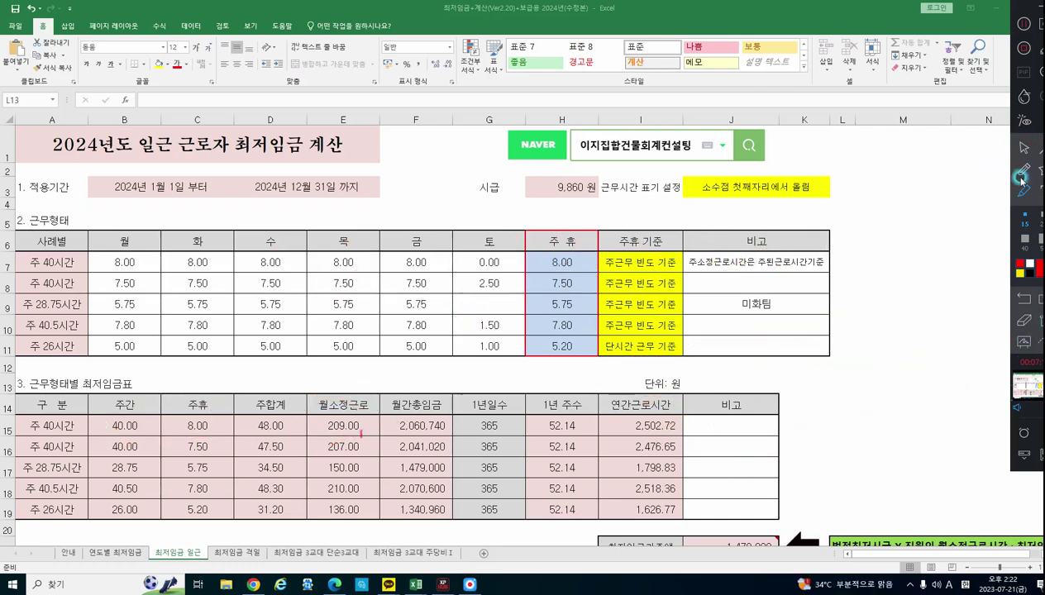
pyautogui.click(1022, 149)
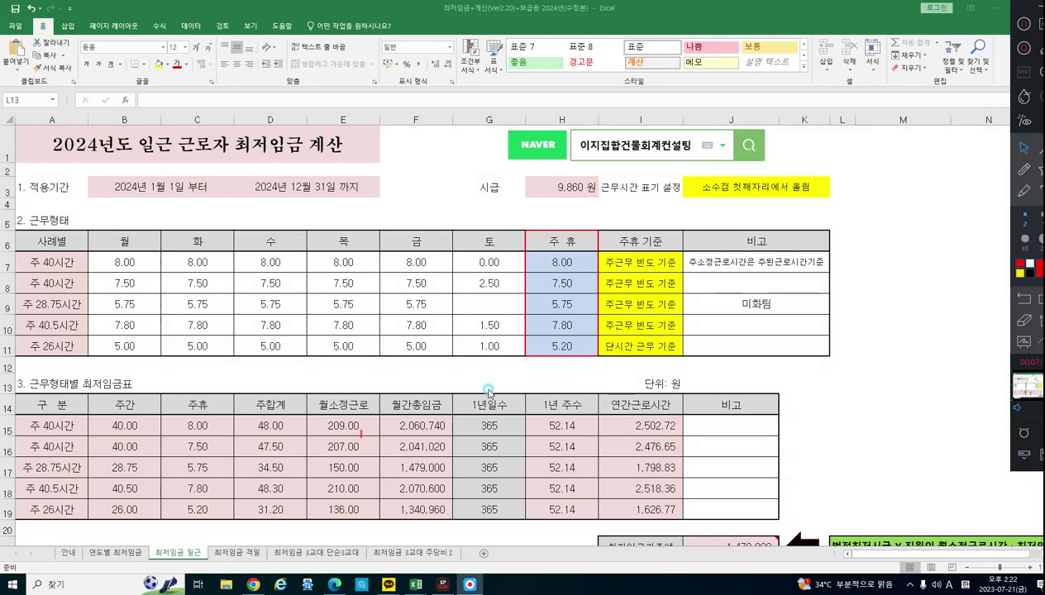
pyautogui.click(339, 428)
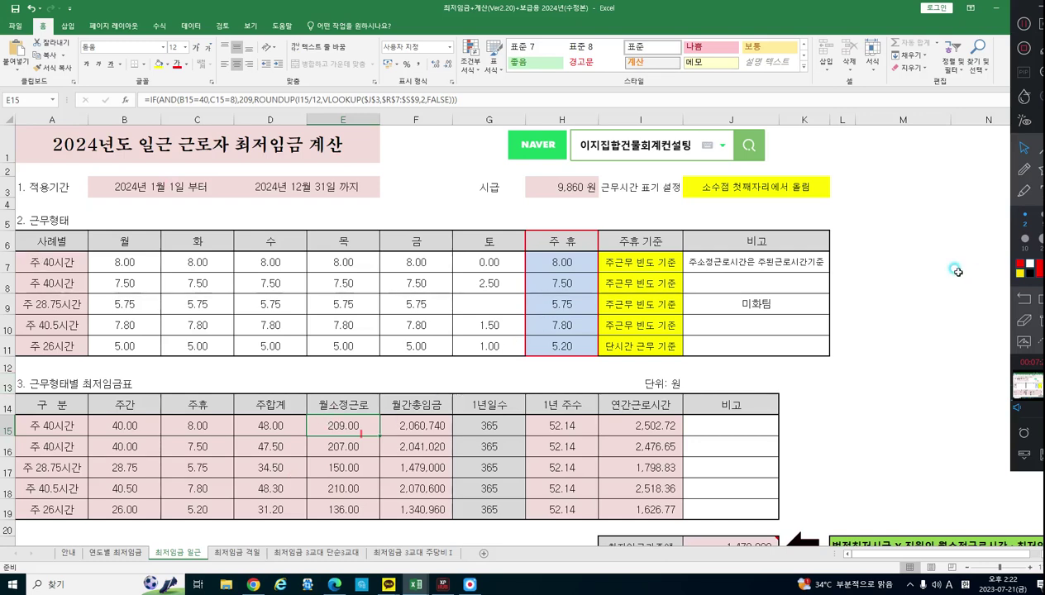
# Step: Handwrite 4.34 above the wage table with the thin red pen and circle the first row's 월간총임금 and 월소정근로 values
pyautogui.moveTo(389, 350)
pyautogui.mouseDown()
pyautogui.moveTo(428, 376)
pyautogui.moveTo(516, 363)
pyautogui.moveTo(547, 381)
pyautogui.mouseUp()
pyautogui.moveTo(389, 387)
pyautogui.mouseDown()
pyautogui.moveTo(438, 463)
pyautogui.moveTo(461, 469)
pyautogui.mouseUp()
pyautogui.moveTo(356, 418)
pyautogui.mouseDown()
pyautogui.moveTo(308, 438)
pyautogui.moveTo(379, 431)
pyautogui.mouseUp()
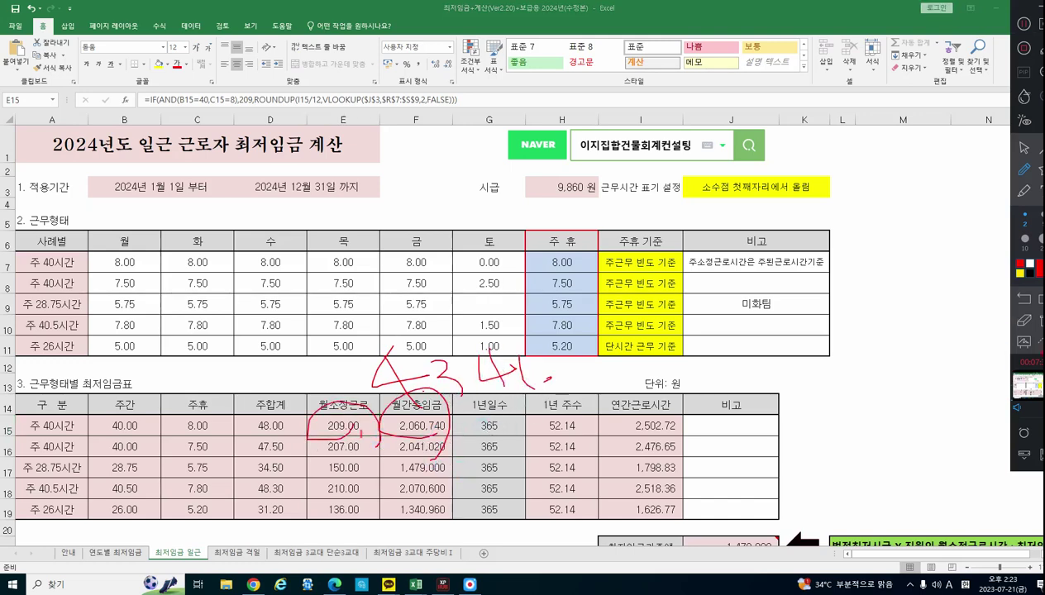
# Step: Circle the first row's 월소정근로 value in red, handwrite a circled 4.345 over the 근무형태 table, and clear the marks
pyautogui.click(1025, 329)
pyautogui.moveTo(356, 405)
pyautogui.mouseDown()
pyautogui.moveTo(335, 438)
pyautogui.moveTo(348, 450)
pyautogui.mouseUp()
pyautogui.moveTo(390, 312)
pyautogui.mouseDown()
pyautogui.moveTo(382, 339)
pyautogui.moveTo(422, 331)
pyautogui.mouseUp()
pyautogui.moveTo(400, 316)
pyautogui.mouseDown()
pyautogui.moveTo(400, 335)
pyautogui.moveTo(455, 351)
pyautogui.mouseUp()
pyautogui.moveTo(488, 299)
pyautogui.mouseDown()
pyautogui.moveTo(539, 319)
pyautogui.moveTo(511, 343)
pyautogui.mouseUp()
pyautogui.moveTo(546, 277); pyautogui.dragTo(570, 331)
pyautogui.moveTo(517, 216); pyautogui.dragTo(588, 331)
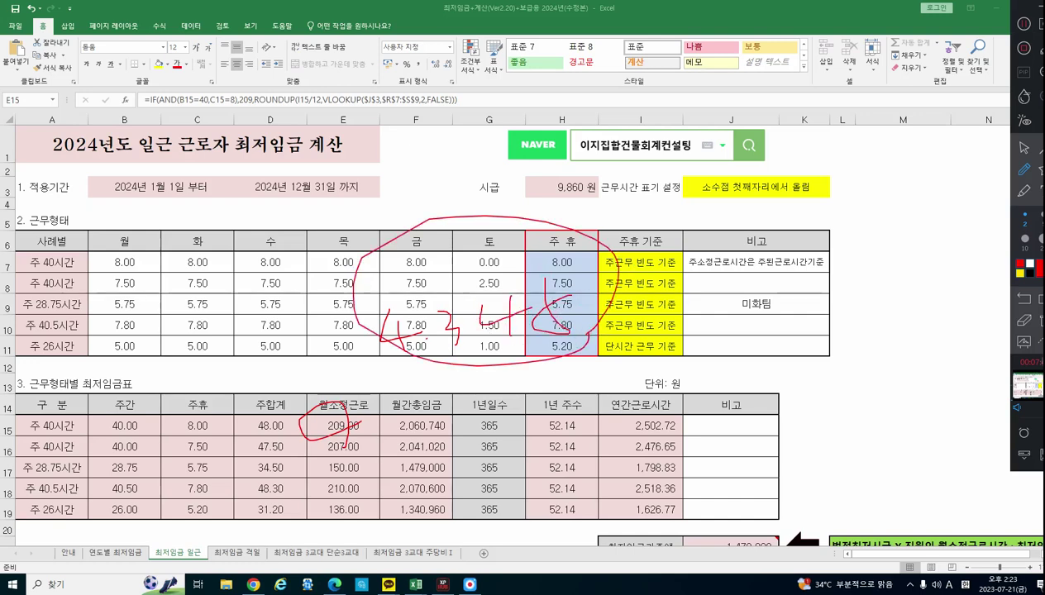
pyautogui.click(1024, 320)
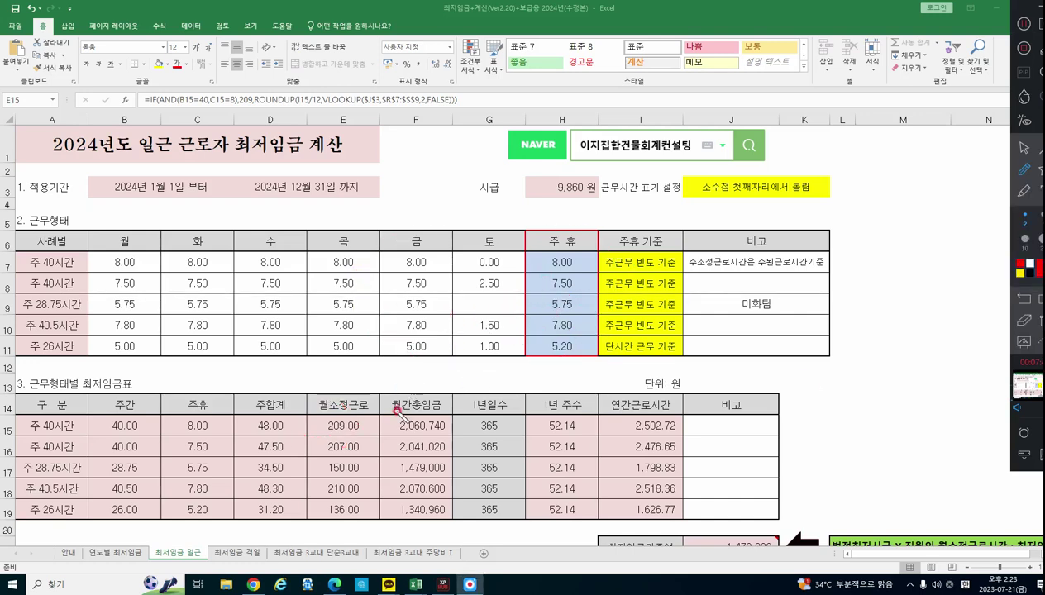
# Step: Mark in red how the first row's 월소정근로 multiplied by 시급 gives 월간총임금, clear the marks and stop drawing
pyautogui.moveTo(357, 399)
pyautogui.mouseDown()
pyautogui.moveTo(343, 447)
pyautogui.moveTo(376, 451)
pyautogui.mouseUp()
pyautogui.moveTo(591, 205)
pyautogui.mouseDown()
pyautogui.moveTo(484, 186)
pyautogui.moveTo(525, 245)
pyautogui.moveTo(420, 402)
pyautogui.mouseUp()
pyautogui.moveTo(417, 301); pyautogui.dragTo(494, 377)
pyautogui.moveTo(403, 435); pyautogui.dragTo(524, 435)
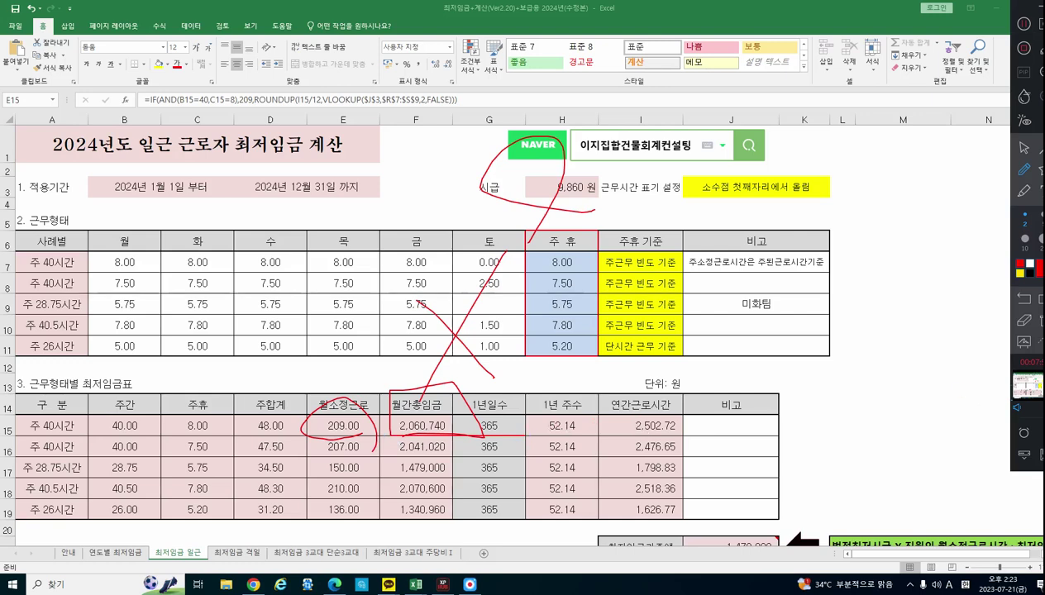
pyautogui.click(1040, 320)
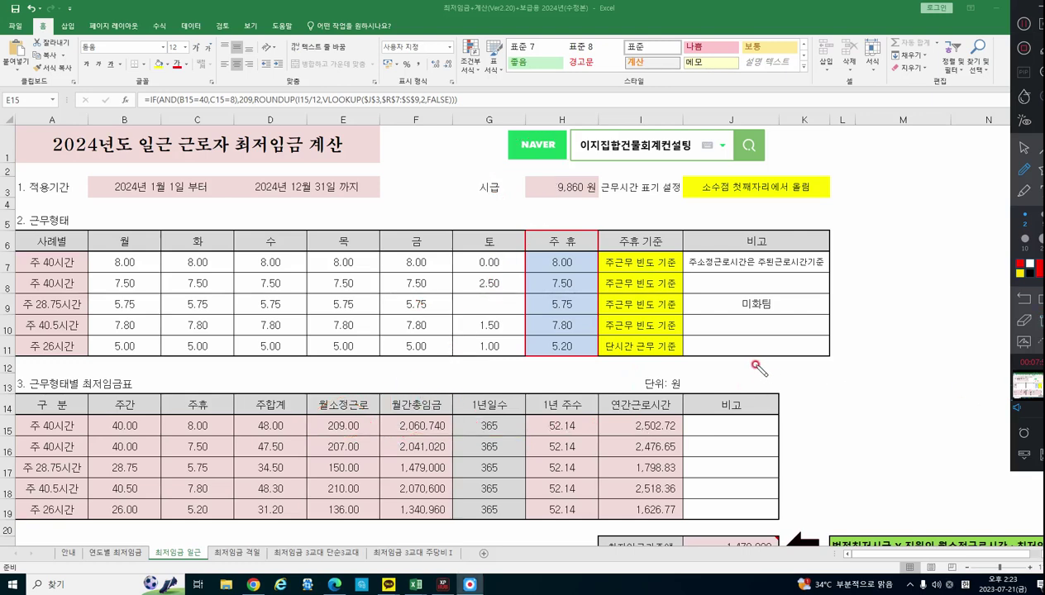
pyautogui.click(1027, 145)
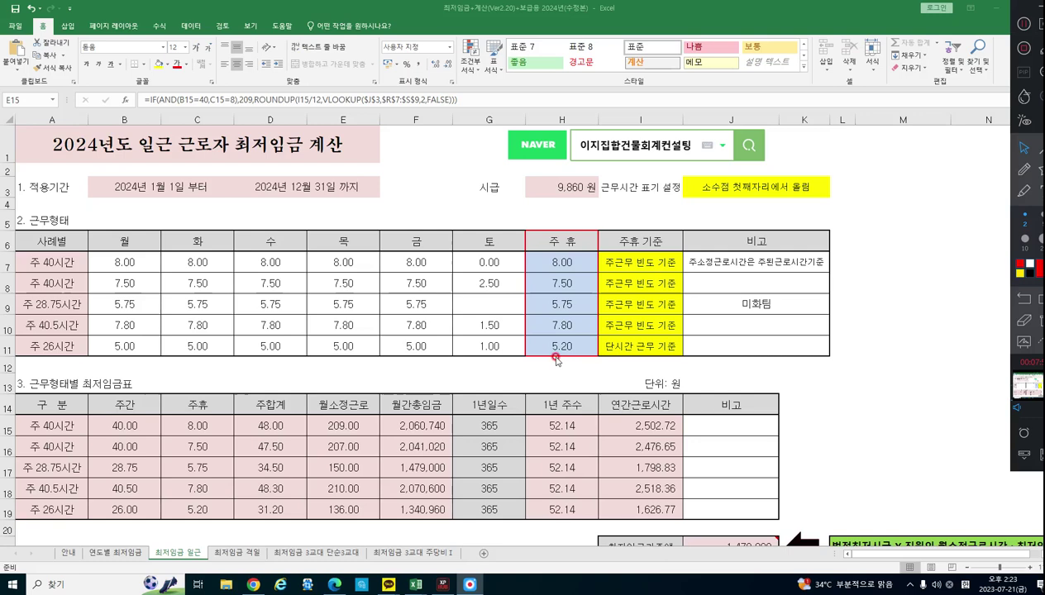
# Step: Examine the 월간 지급액 합계, 최저임금기준액 and 월소정근로시간 cells of the 사업장 활용표 in section 4
pyautogui.scroll(-3, 632, 383)
pyautogui.scroll(-2, 741, 427)
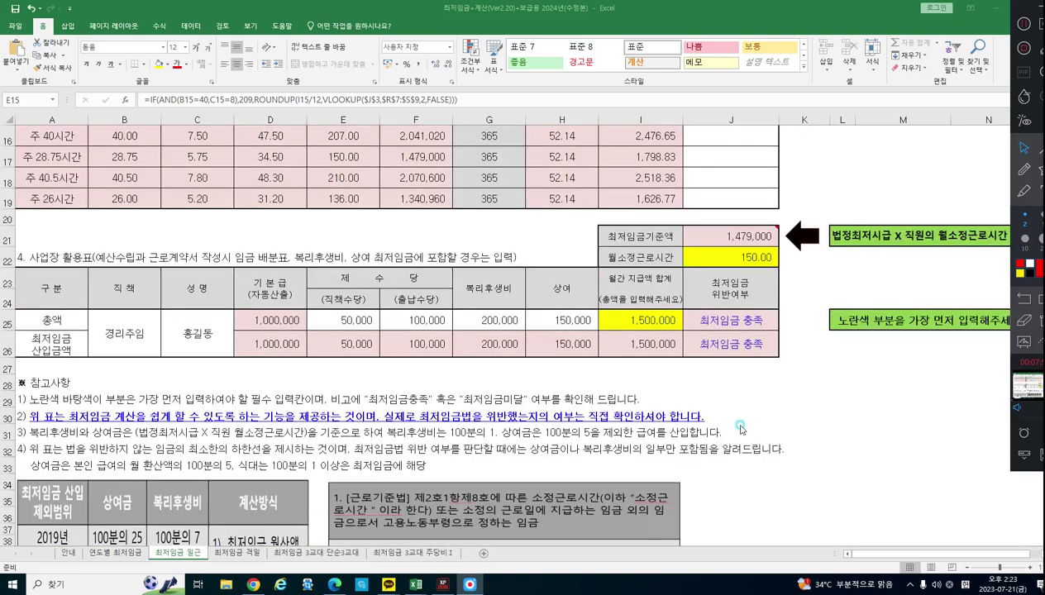
pyautogui.click(624, 327)
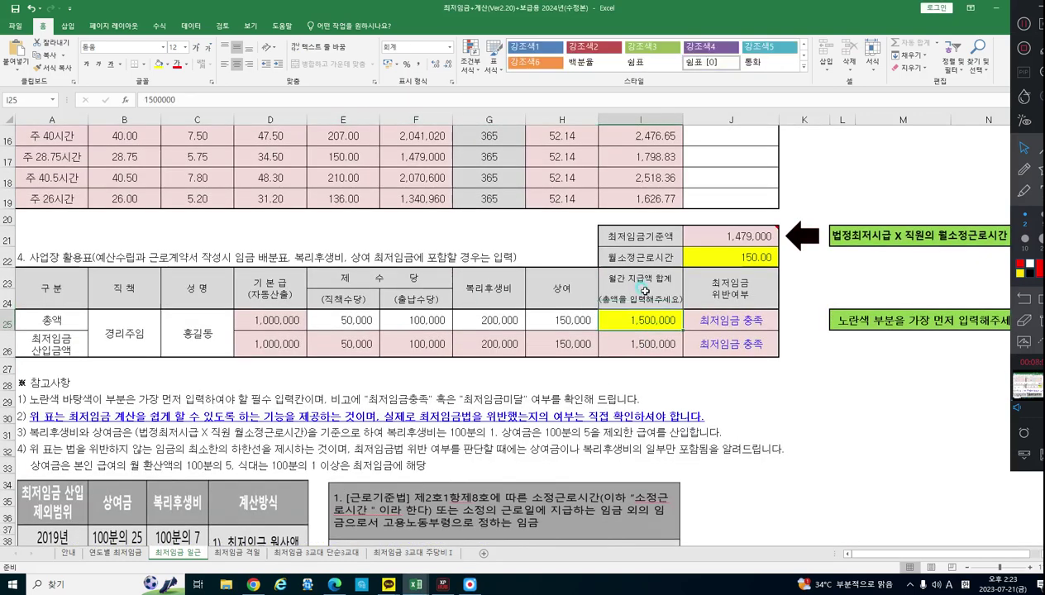
pyautogui.press('Up')
pyautogui.click(650, 232)
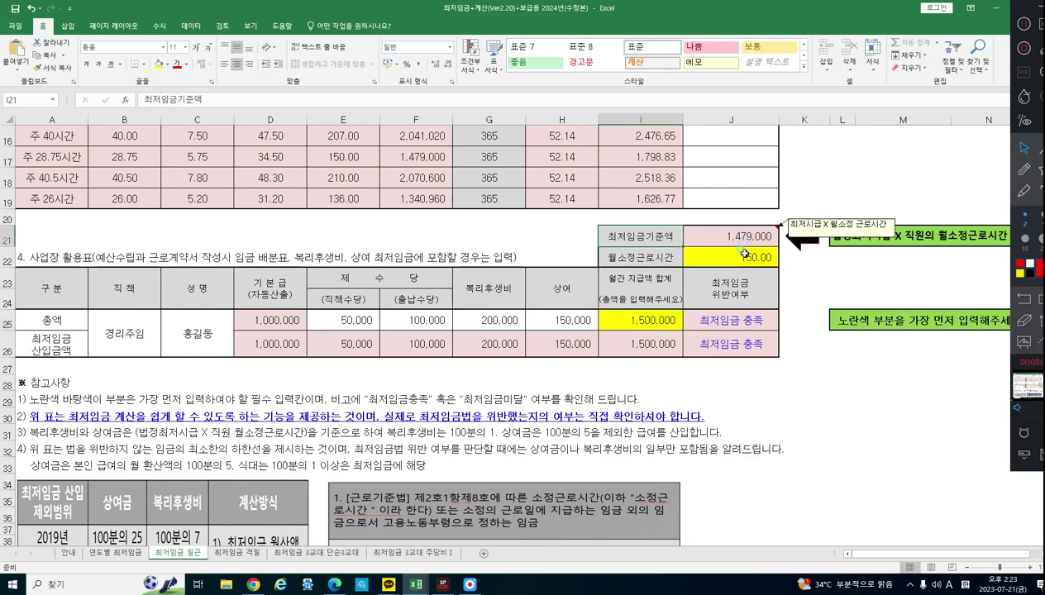
pyautogui.click(747, 259)
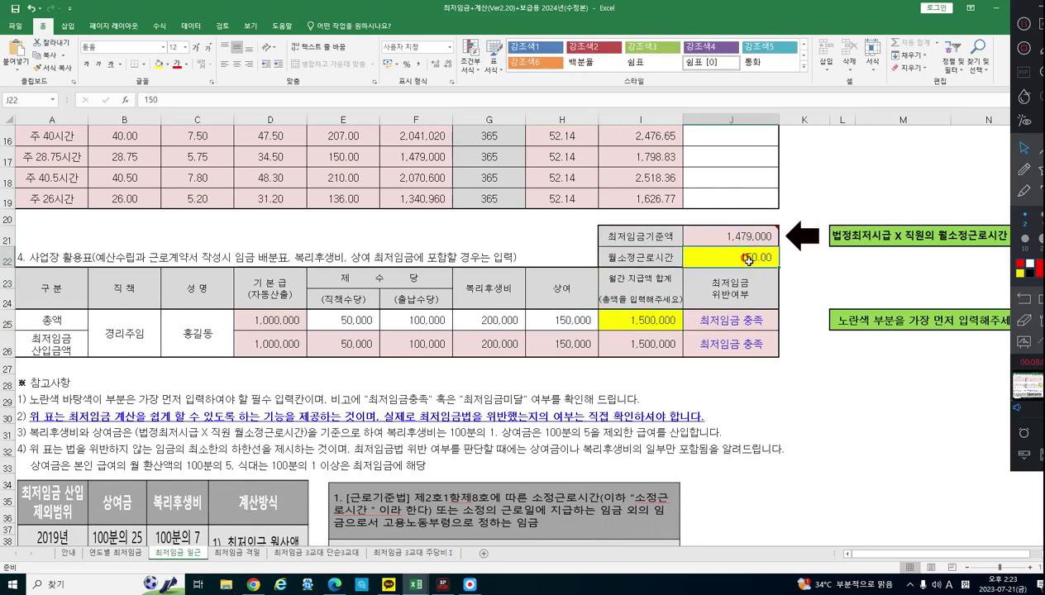
pyautogui.click(621, 261)
pyautogui.click(727, 259)
# Step: Look up the 시급 above the 근무형태 table and inspect the 최저임금기준액 formula that uses it
pyautogui.scroll(1, 723, 295)
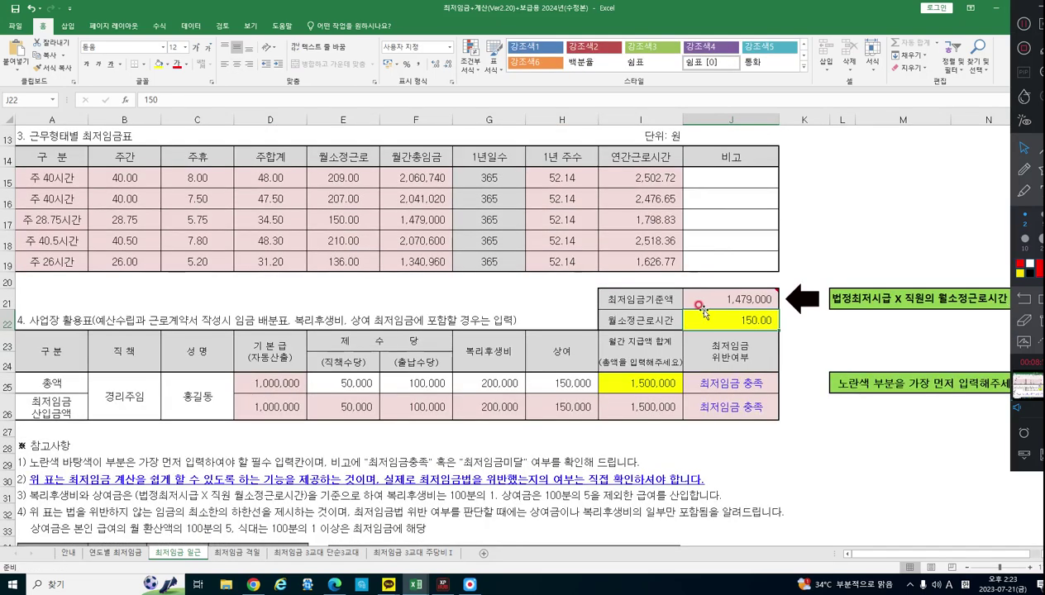
pyautogui.scroll(4, 642, 292)
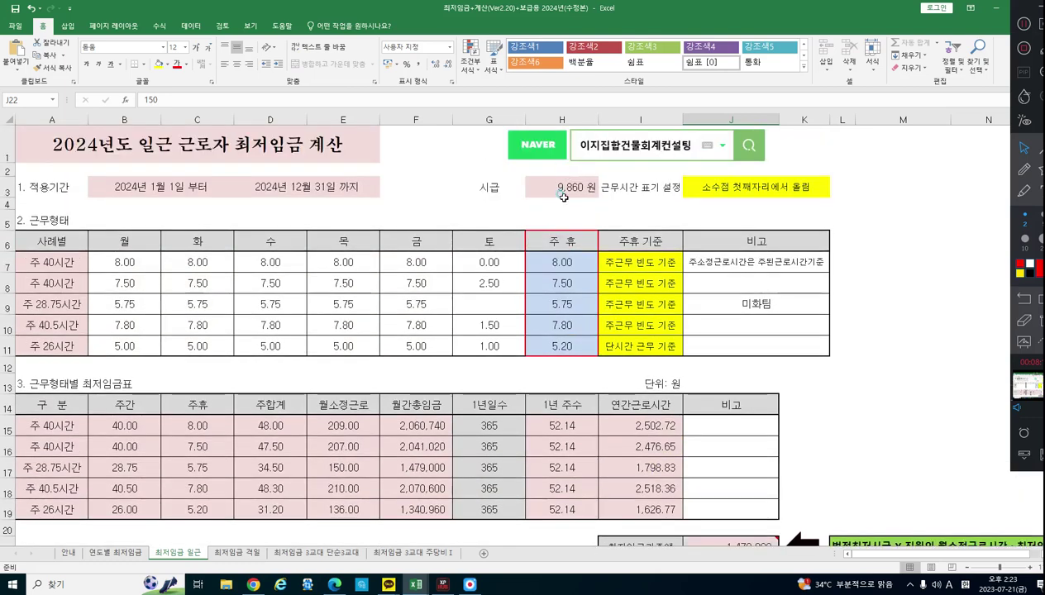
pyautogui.click(563, 199)
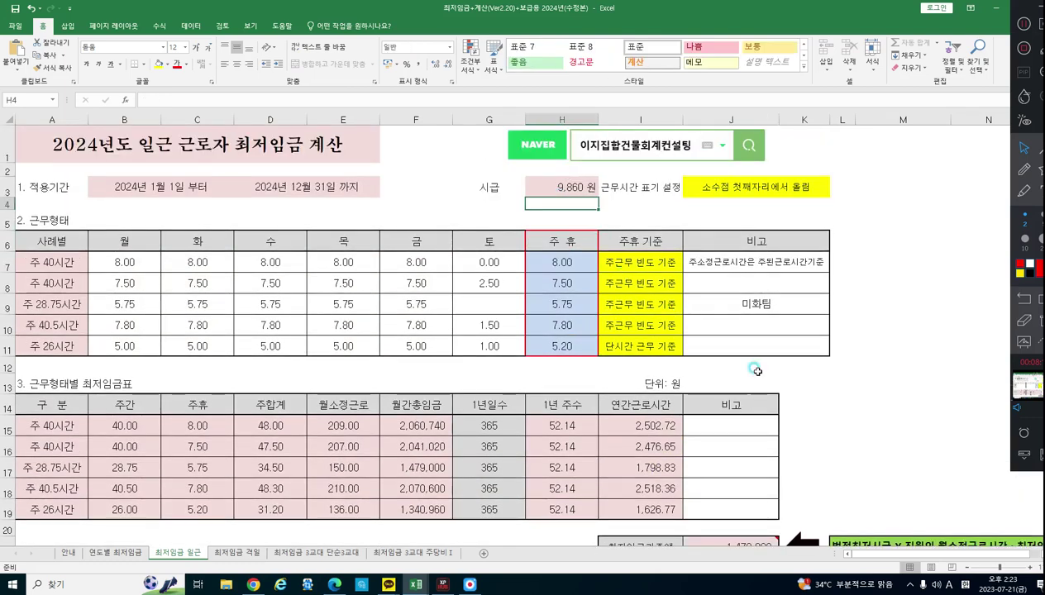
pyautogui.scroll(-3, 740, 372)
pyautogui.click(740, 354)
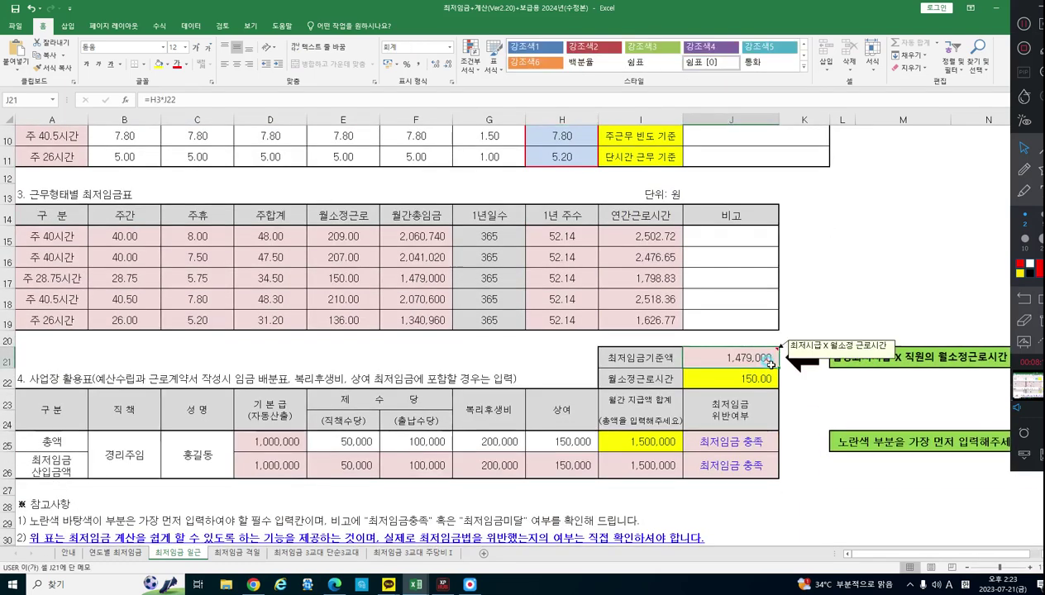
# Step: Set the 총액 row's 월간 지급액 합계 to 1,300,000 and check its 최저임금 위반여부 cell
pyautogui.click(621, 439)
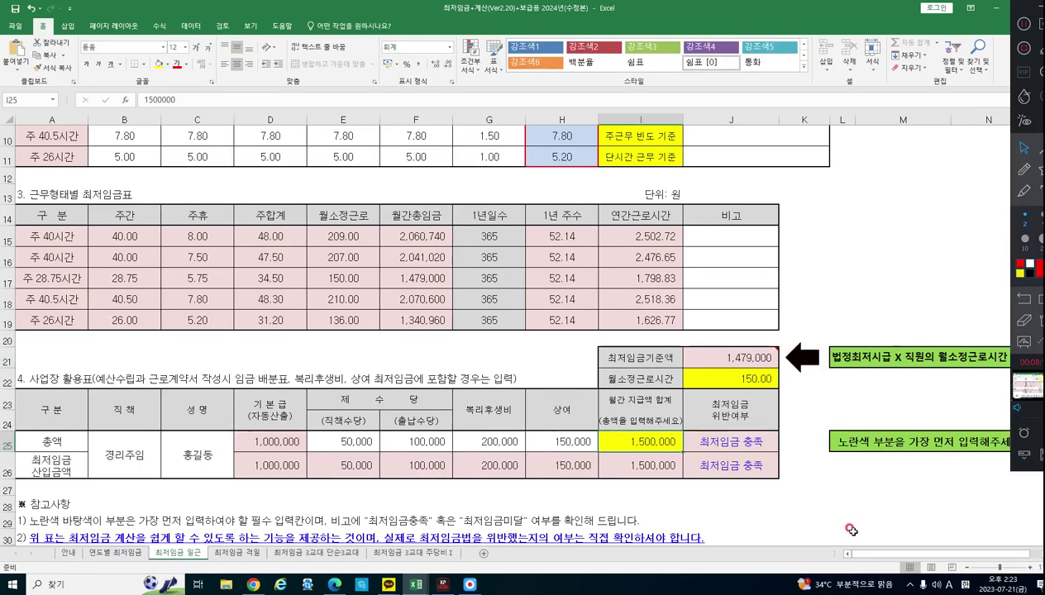
pyautogui.write('1,3')
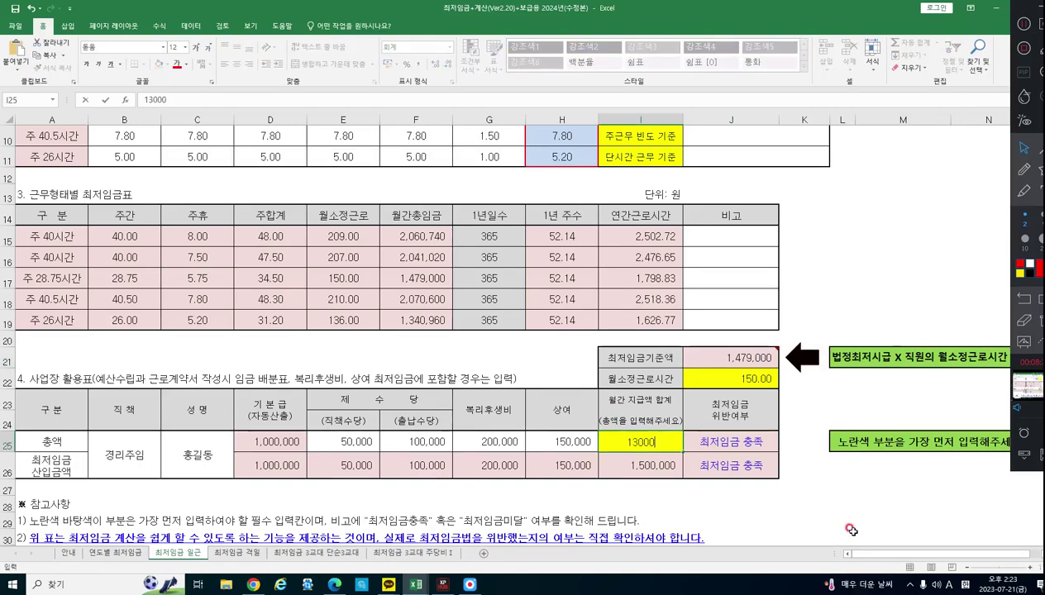
pyautogui.write('00,000')
pyautogui.press('Return')
pyautogui.click(731, 435)
# Step: Set the 총액 row's 월간 지급액 합계 to 1,479,000
pyautogui.click(674, 440)
pyautogui.write('1,47')
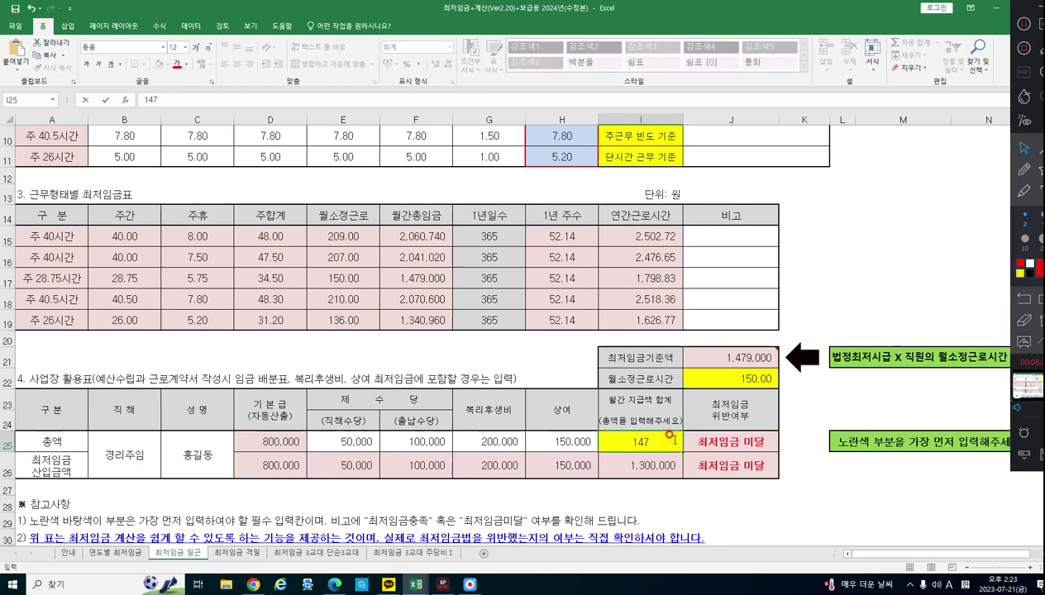
pyautogui.write('9,000')
pyautogui.press('Return')
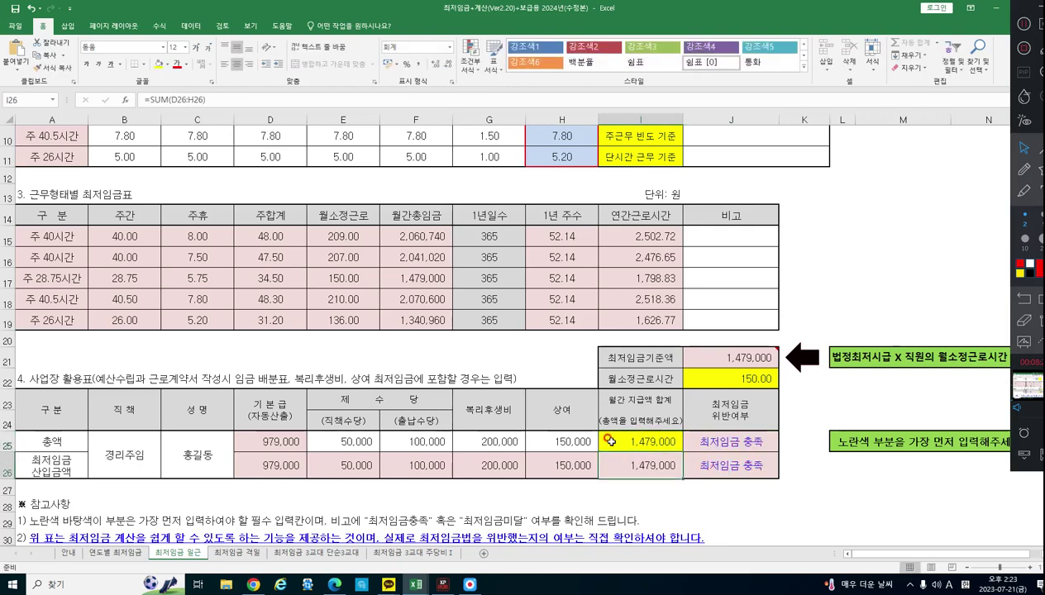
# Step: Set 복리후생비 and 상여 in the 총액 row to 0
pyautogui.click(573, 441)
pyautogui.click(496, 441)
pyautogui.write('0')
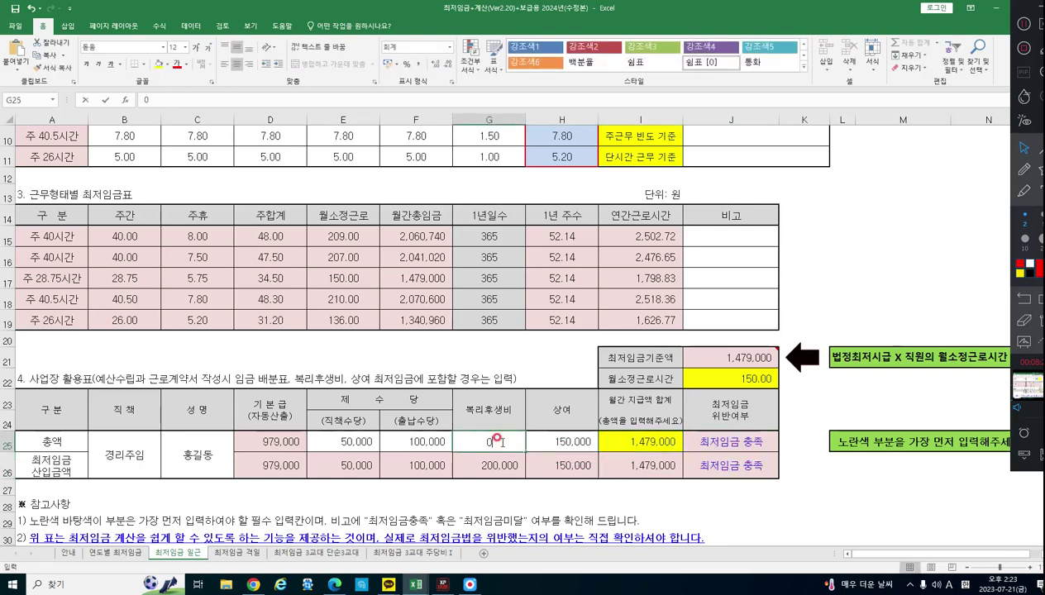
pyautogui.press('Right')
pyautogui.write('0')
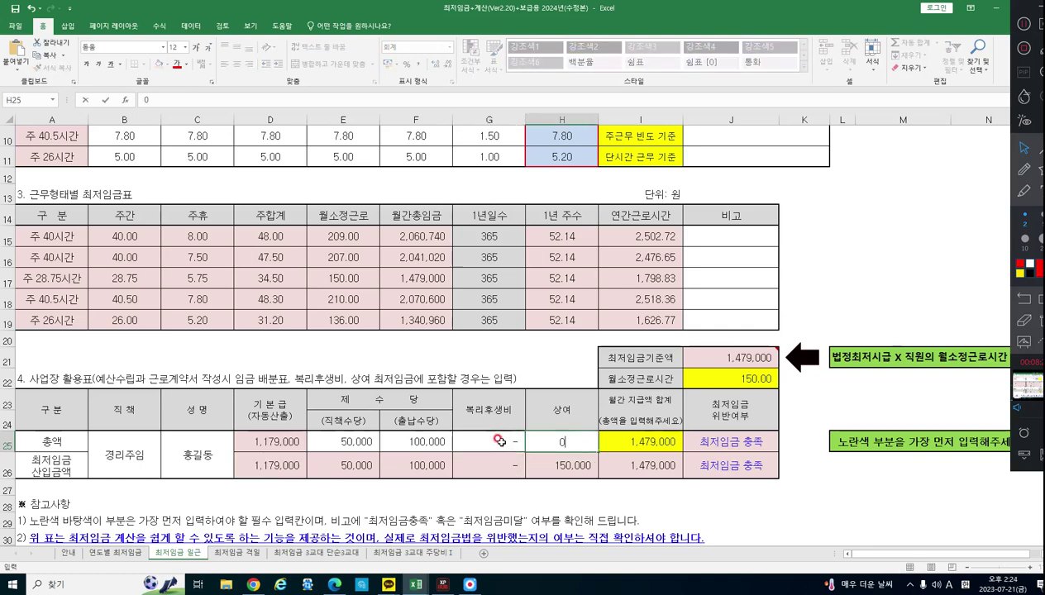
pyautogui.press('Return')
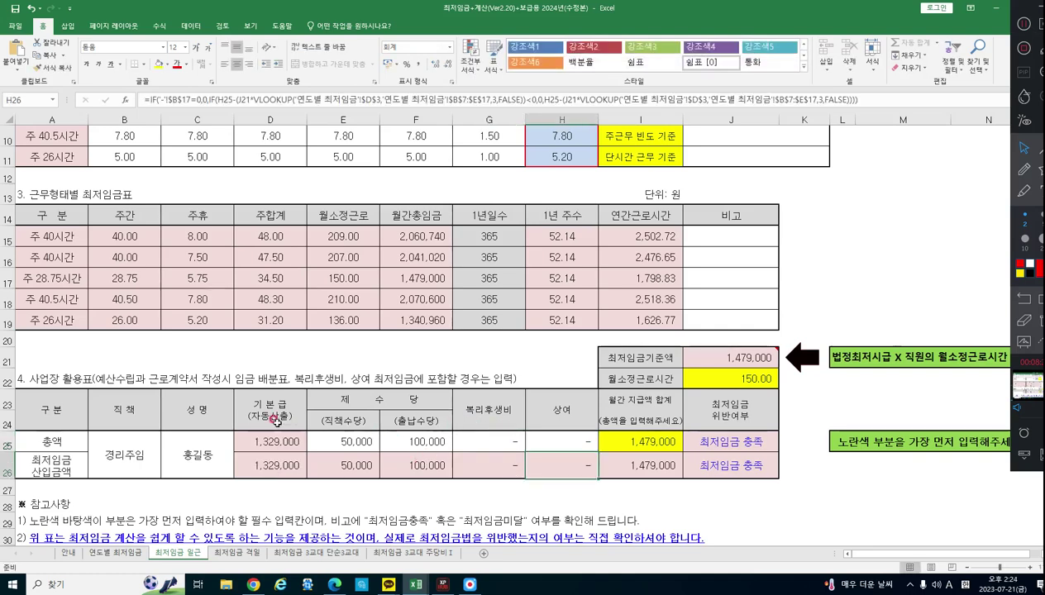
# Step: Inspect the automatically calculated 기본급 formula and the 직책수당 and 출납수당 amounts in the 총액 row
pyautogui.moveTo(331, 401); pyautogui.dragTo(570, 458)
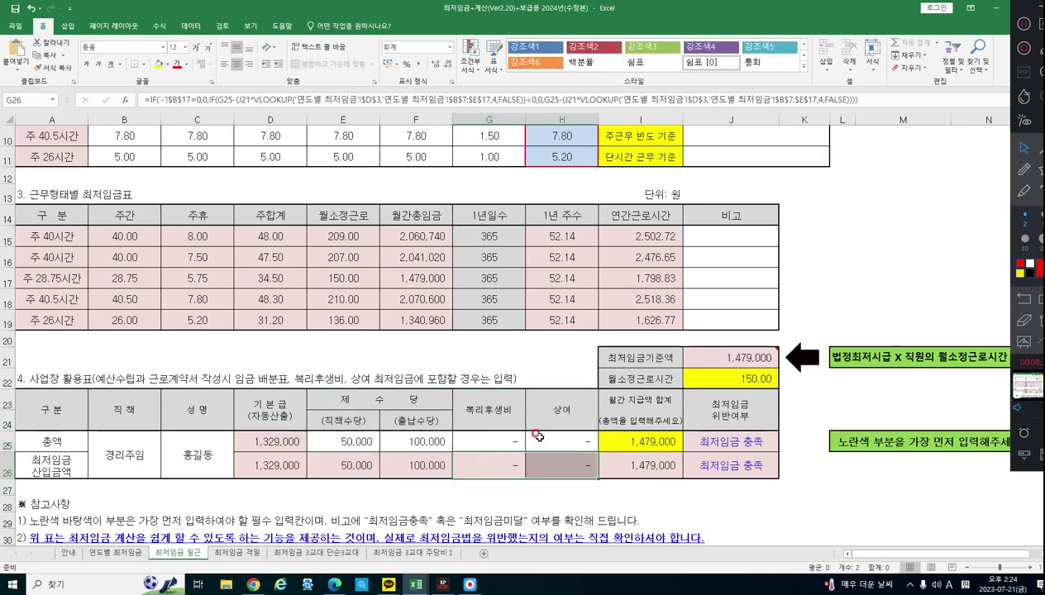
pyautogui.click(415, 440)
pyautogui.click(273, 426)
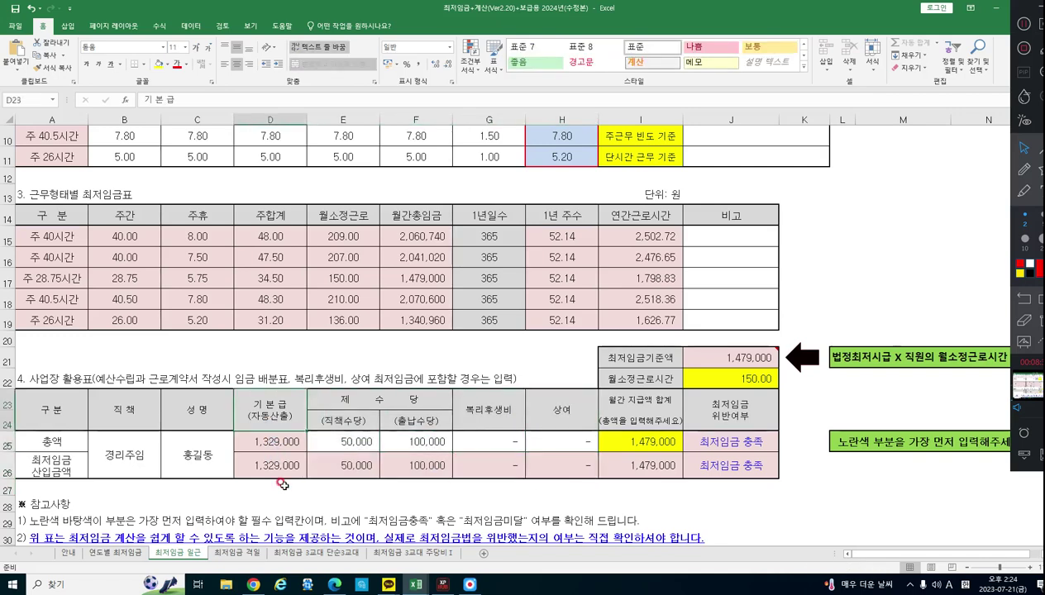
pyautogui.click(277, 438)
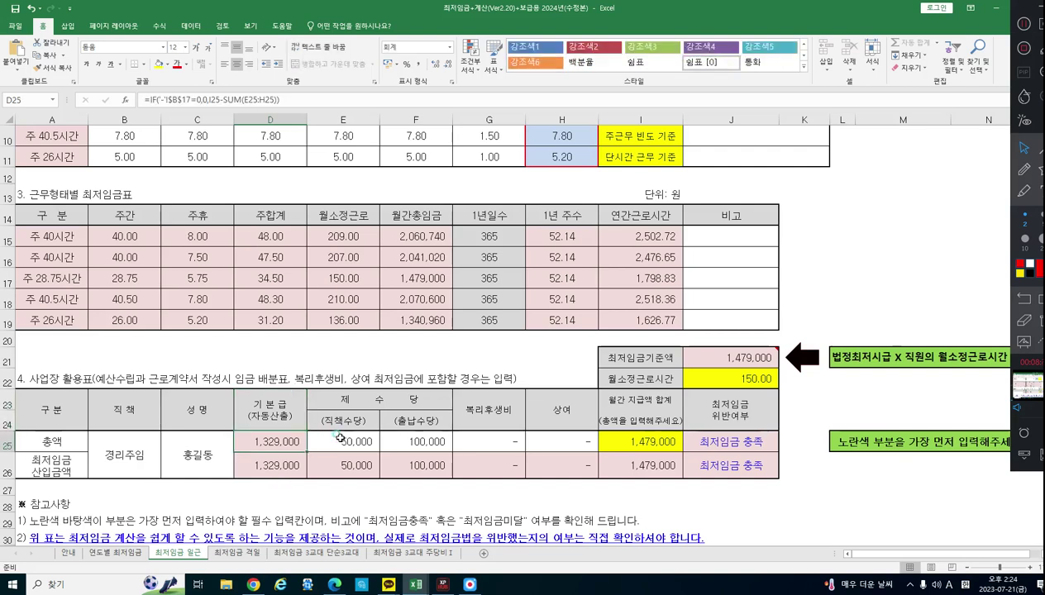
pyautogui.click(352, 441)
pyautogui.click(423, 442)
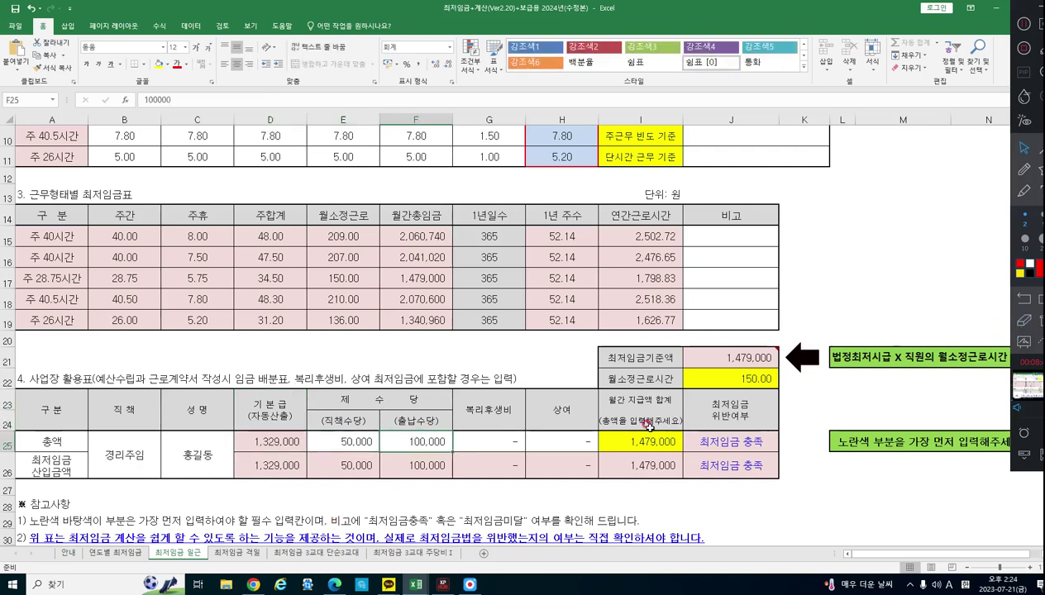
# Step: Examine the 복리후생비 and 상여 cells in the 총액 row and their formulas in the 최저임금 산입금액 row
pyautogui.click(491, 436)
pyautogui.click(549, 445)
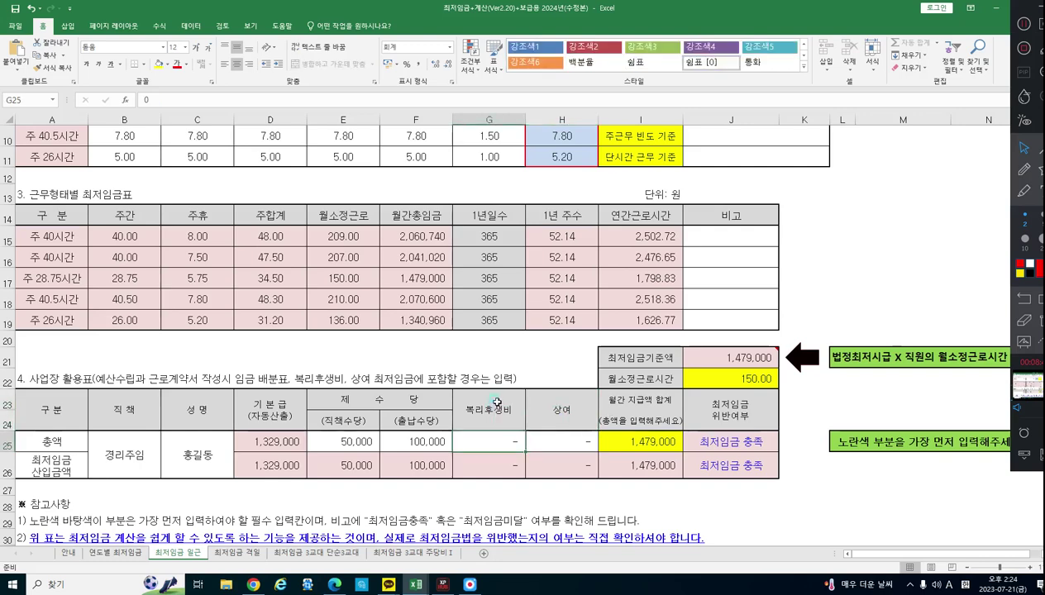
pyautogui.click(514, 444)
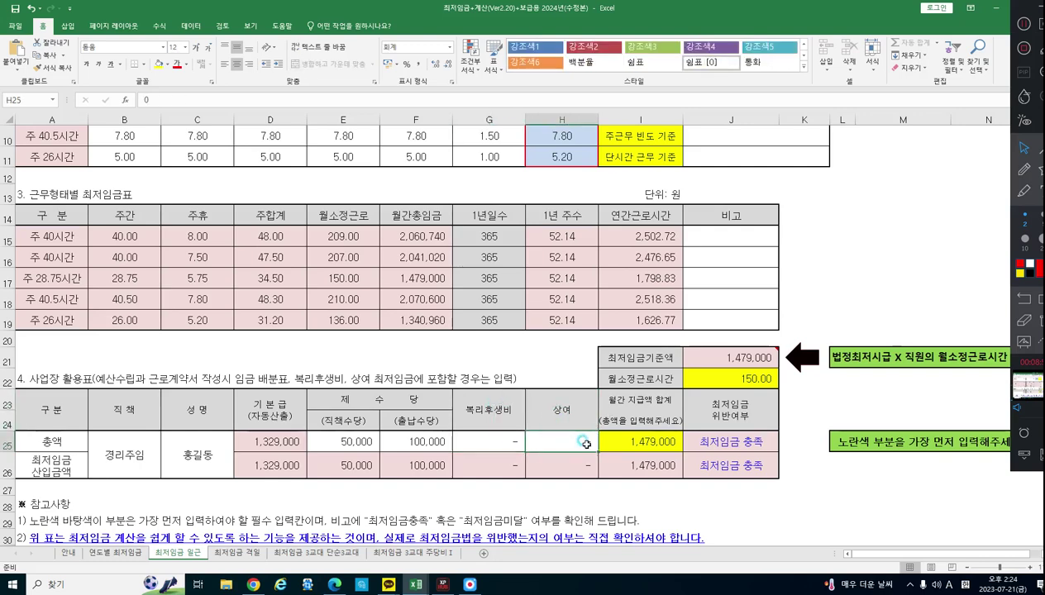
pyautogui.click(488, 463)
pyautogui.click(565, 458)
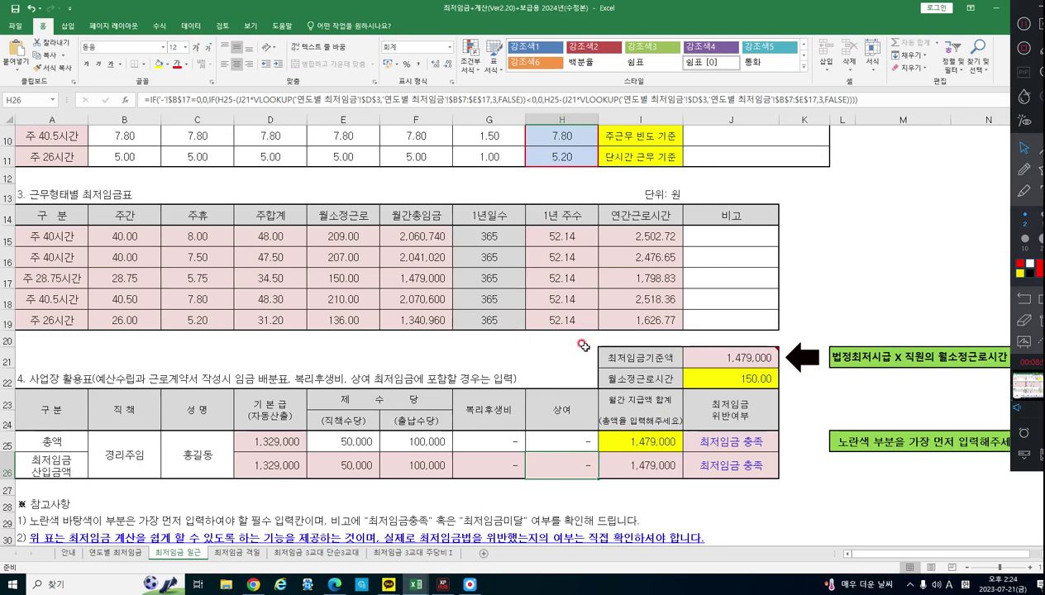
pyautogui.moveTo(484, 396); pyautogui.dragTo(548, 458)
pyautogui.click(552, 460)
pyautogui.click(562, 466)
pyautogui.click(381, 507)
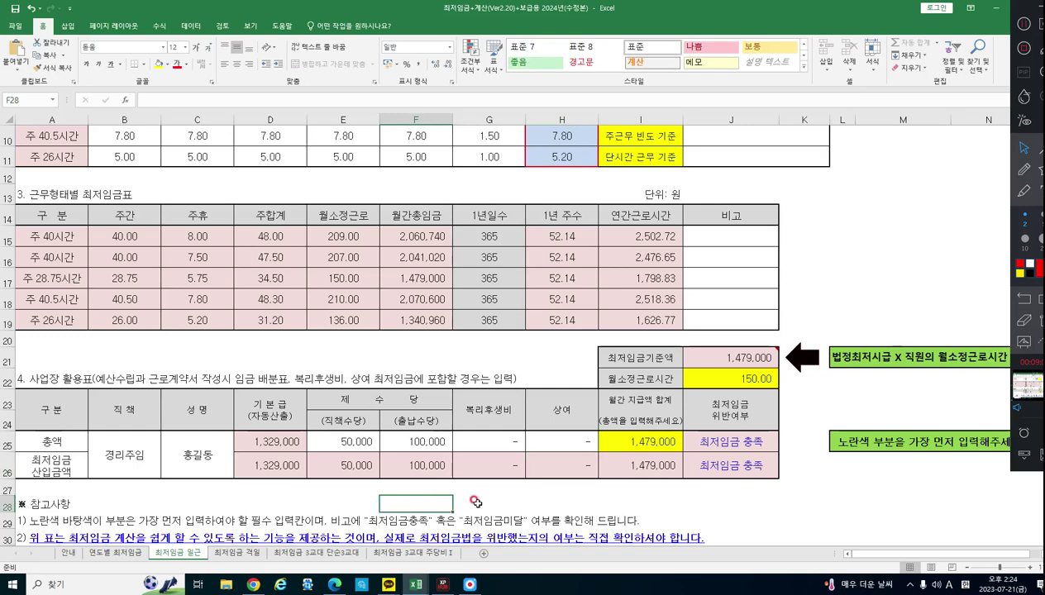
# Step: Open the 최저임금 격일 sheet and enlarge its wage table, showing it from the title and first column
pyautogui.scroll(2, 475, 502)
pyautogui.scroll(-3, 496, 499)
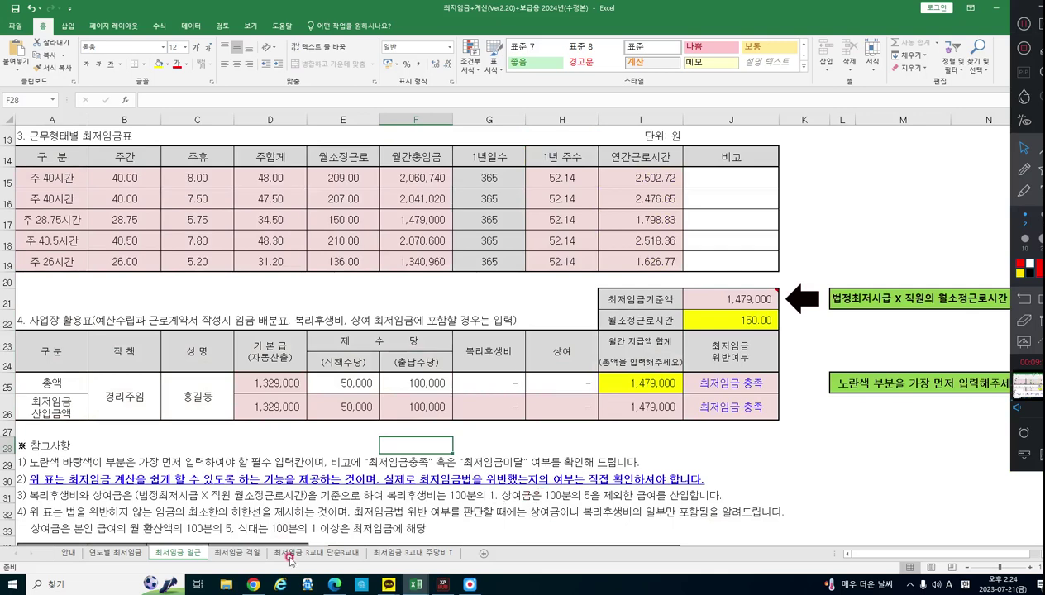
pyautogui.click(238, 552)
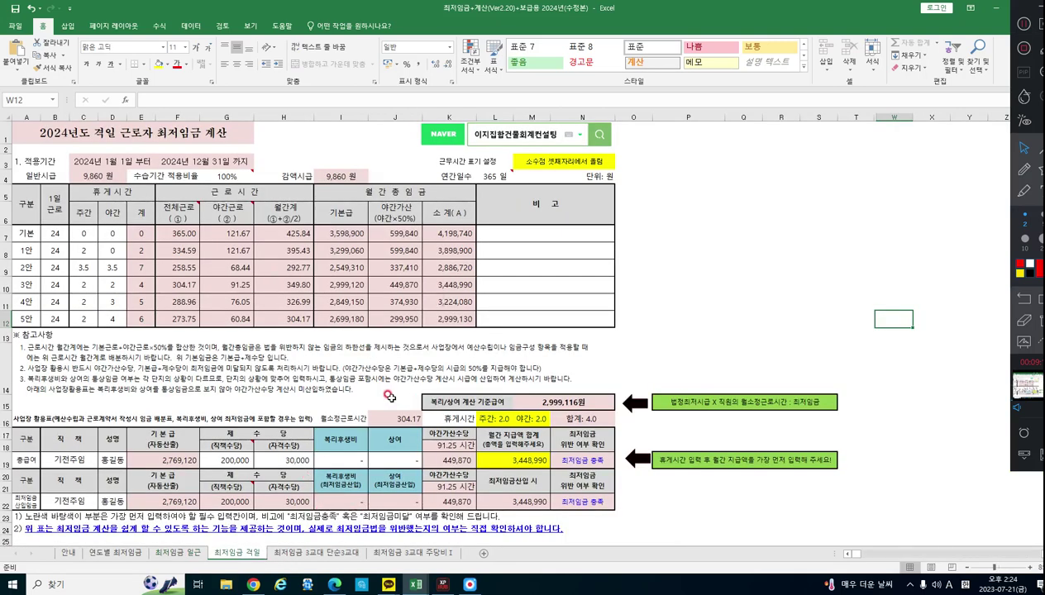
pyautogui.keyDown('ctrl'); pyautogui.scroll(1, 770, 476); pyautogui.keyUp('ctrl')
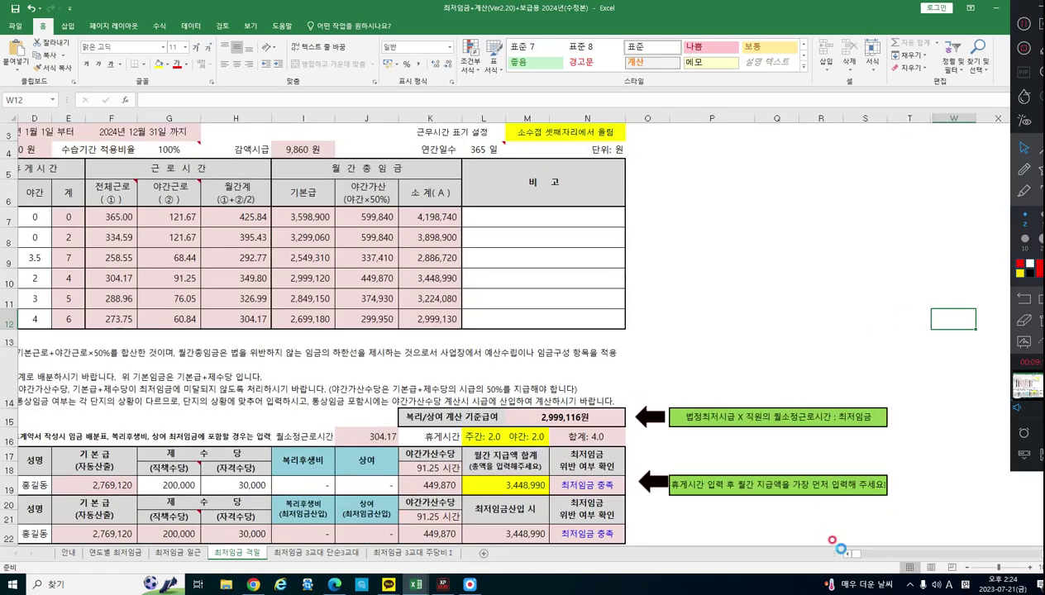
pyautogui.keyDown('ctrl'); pyautogui.scroll(1, 849, 560); pyautogui.keyUp('ctrl')
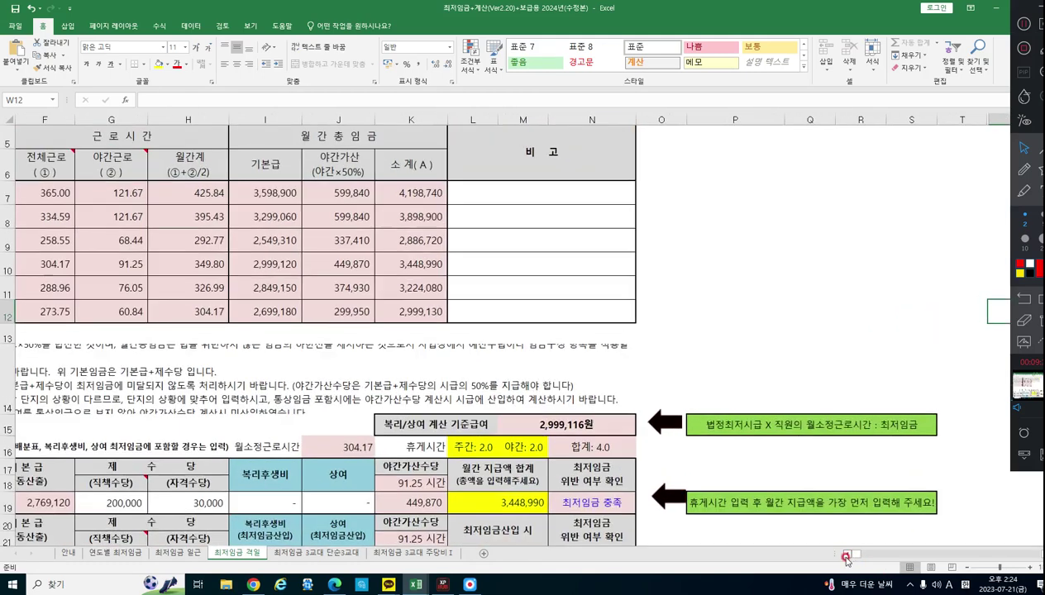
pyautogui.hscroll(-1, 728, 517)
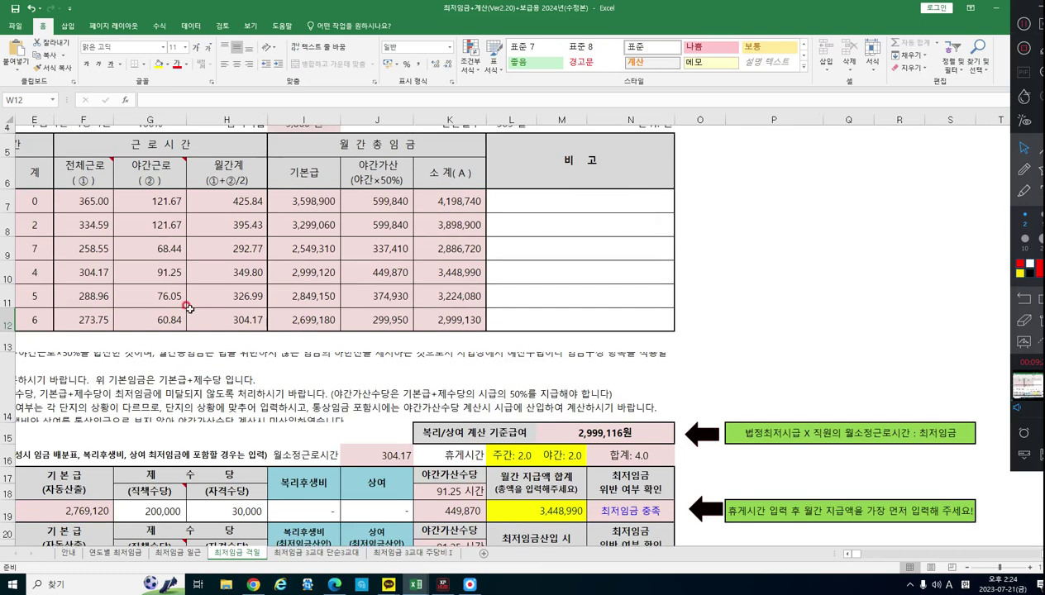
pyautogui.scroll(2, 729, 517)
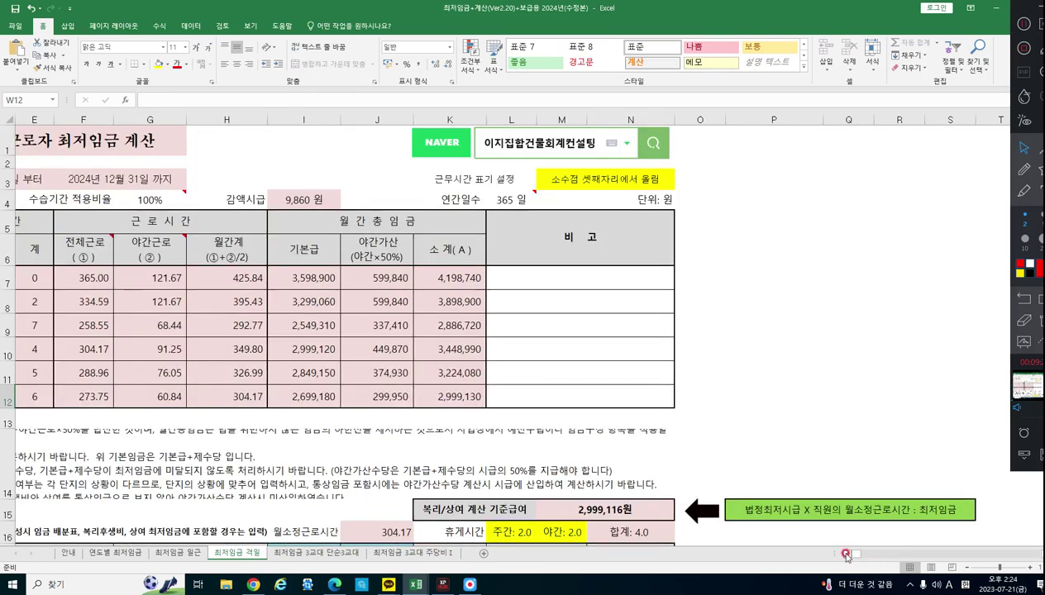
pyautogui.hscroll(-4, 846, 557)
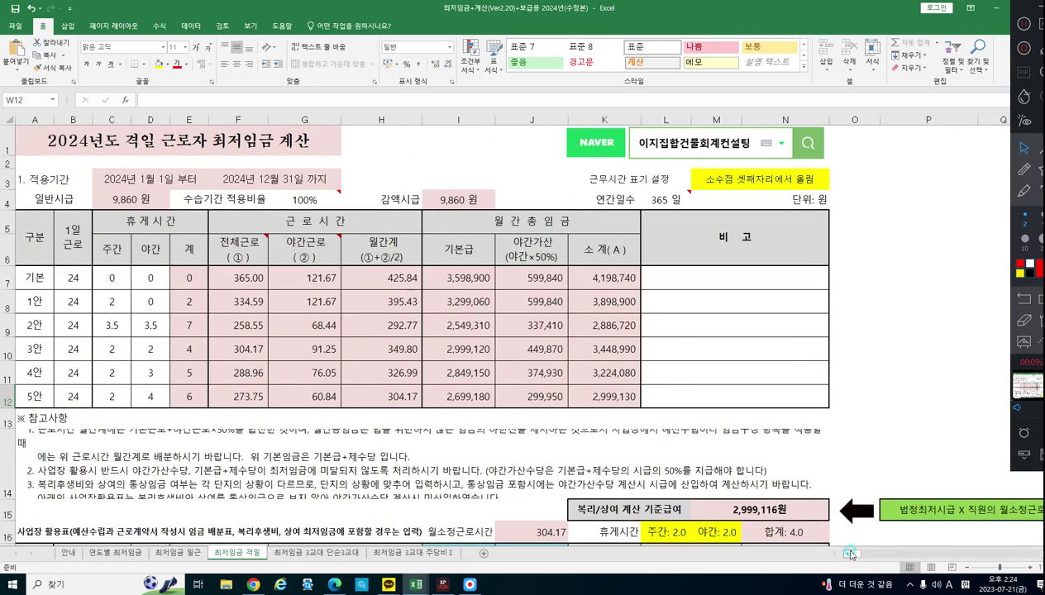
# Step: Handwrite red marker notes across the 월간 총임금 columns and the 비고 area, and clear all of them
pyautogui.click(1026, 195)
pyautogui.moveTo(151, 302)
pyautogui.mouseDown()
pyautogui.moveTo(145, 266)
pyautogui.moveTo(161, 280)
pyautogui.mouseUp()
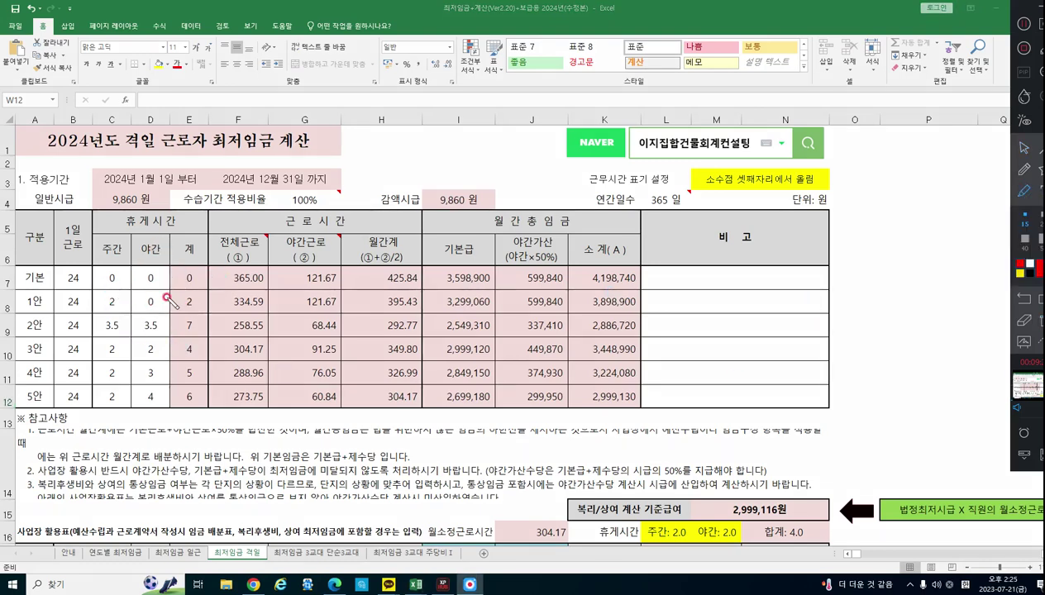
pyautogui.moveTo(427, 216)
pyautogui.mouseDown()
pyautogui.moveTo(496, 271)
pyautogui.moveTo(654, 220)
pyautogui.moveTo(612, 266)
pyautogui.mouseUp()
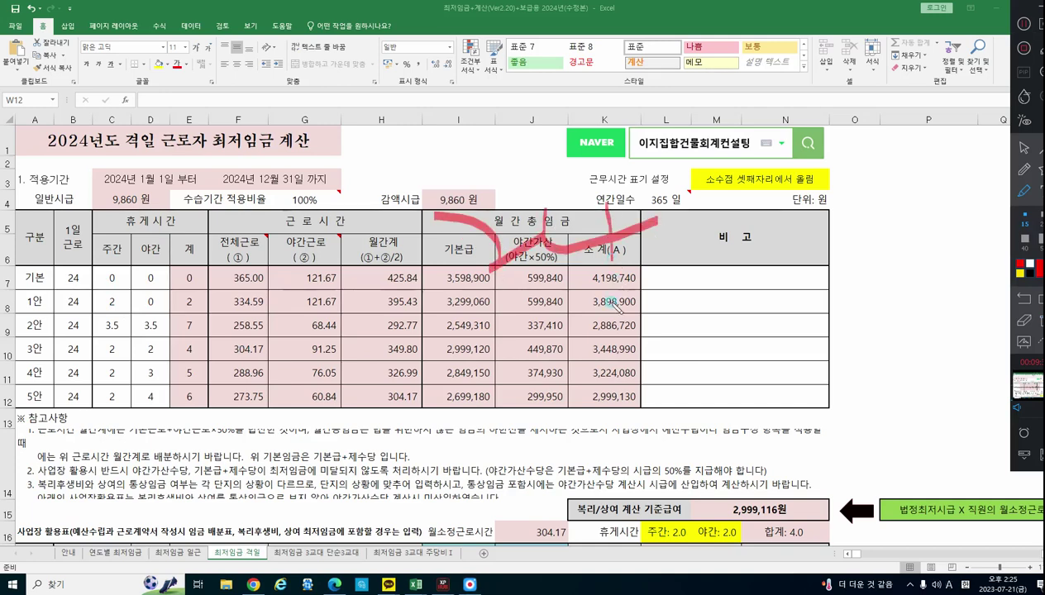
pyautogui.moveTo(593, 308); pyautogui.dragTo(668, 286)
pyautogui.moveTo(639, 331)
pyautogui.mouseDown()
pyautogui.moveTo(603, 369)
pyautogui.moveTo(616, 395)
pyautogui.moveTo(625, 380)
pyautogui.moveTo(571, 314)
pyautogui.moveTo(661, 409)
pyautogui.mouseUp()
pyautogui.moveTo(757, 339)
pyautogui.mouseDown()
pyautogui.moveTo(744, 376)
pyautogui.moveTo(777, 364)
pyautogui.mouseUp()
pyautogui.moveTo(777, 314)
pyautogui.mouseDown()
pyautogui.moveTo(801, 374)
pyautogui.moveTo(808, 324)
pyautogui.moveTo(806, 347)
pyautogui.mouseUp()
pyautogui.moveTo(817, 308); pyautogui.dragTo(837, 335)
pyautogui.moveTo(842, 296); pyautogui.dragTo(845, 364)
pyautogui.moveTo(790, 430)
pyautogui.mouseDown()
pyautogui.moveTo(837, 409)
pyautogui.moveTo(851, 459)
pyautogui.mouseUp()
pyautogui.moveTo(860, 380); pyautogui.dragTo(866, 453)
pyautogui.moveTo(874, 413); pyautogui.dragTo(946, 406)
pyautogui.moveTo(859, 496)
pyautogui.mouseDown()
pyautogui.moveTo(839, 493)
pyautogui.moveTo(951, 434)
pyautogui.mouseUp()
pyautogui.click(1033, 321)
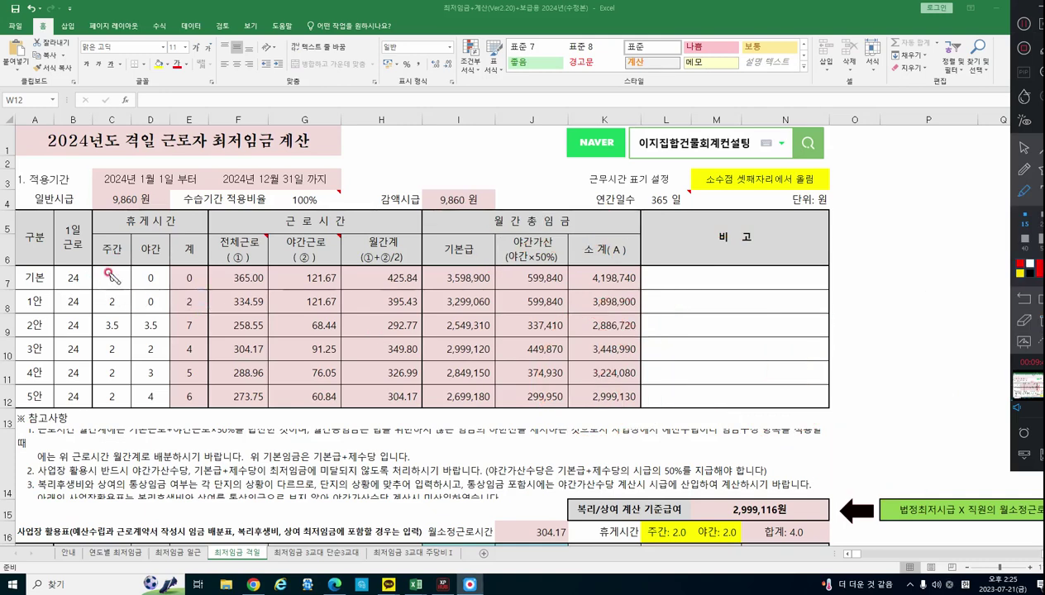
# Step: Mark 주간, the 1일 근로 column and the 야간근로 heading in red, write 16 over the wage columns, and clear the annotations
pyautogui.moveTo(120, 263)
pyautogui.mouseDown()
pyautogui.moveTo(98, 248)
pyautogui.moveTo(124, 261)
pyautogui.mouseUp()
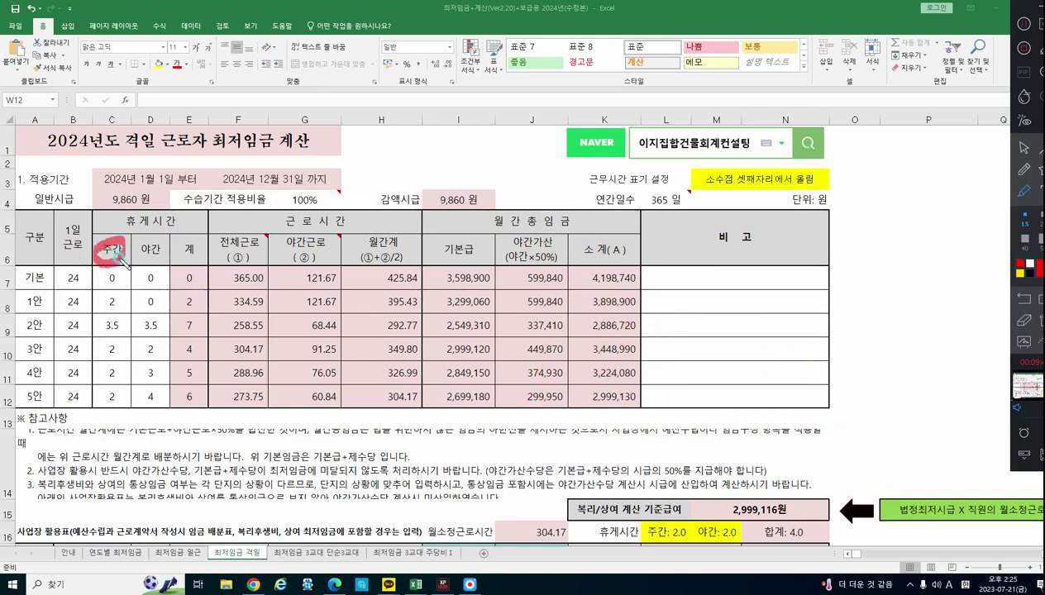
pyautogui.moveTo(83, 288)
pyautogui.mouseDown()
pyautogui.moveTo(47, 266)
pyautogui.moveTo(71, 295)
pyautogui.moveTo(52, 421)
pyautogui.moveTo(91, 395)
pyautogui.moveTo(63, 297)
pyautogui.mouseUp()
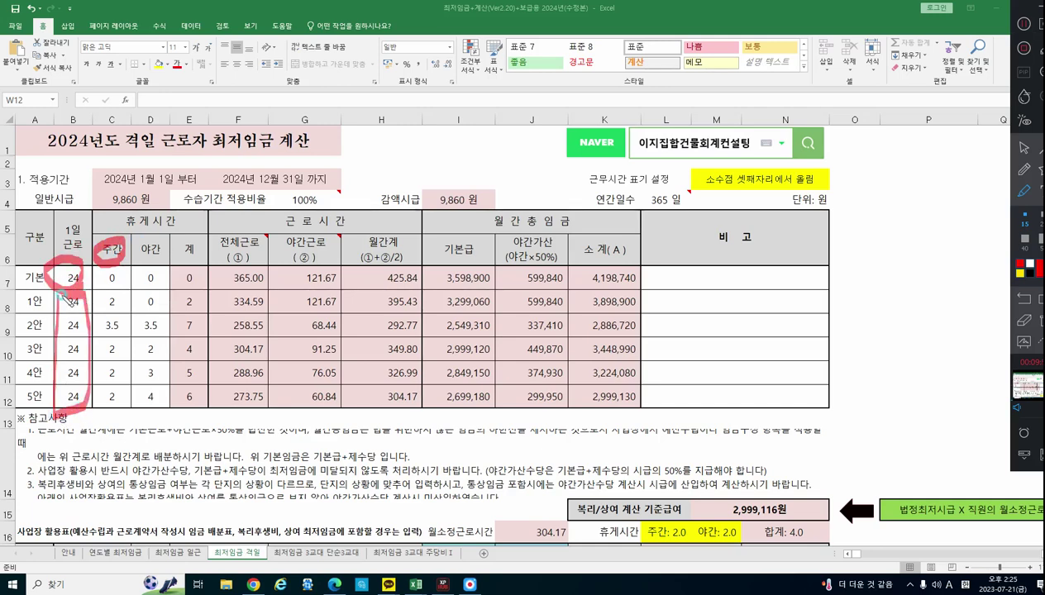
pyautogui.moveTo(328, 238)
pyautogui.mouseDown()
pyautogui.moveTo(342, 316)
pyautogui.moveTo(307, 252)
pyautogui.mouseUp()
pyautogui.moveTo(398, 324)
pyautogui.mouseDown()
pyautogui.moveTo(240, 298)
pyautogui.moveTo(392, 321)
pyautogui.mouseUp()
pyautogui.moveTo(508, 239); pyautogui.dragTo(528, 319)
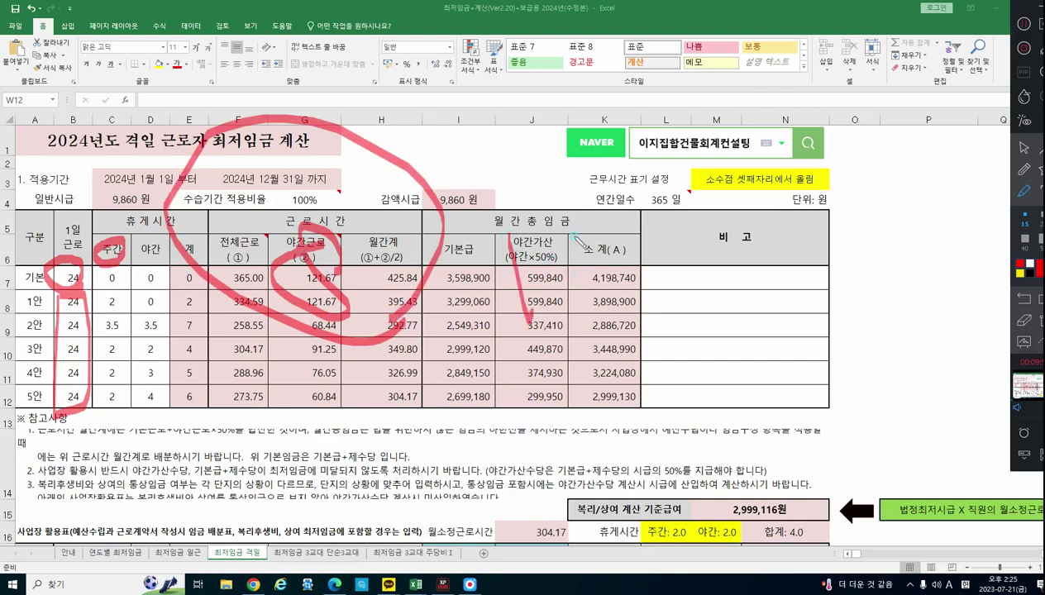
pyautogui.moveTo(576, 241); pyautogui.dragTo(564, 285)
pyautogui.moveTo(659, 282)
pyautogui.mouseDown()
pyautogui.moveTo(713, 233)
pyautogui.moveTo(759, 285)
pyautogui.mouseUp()
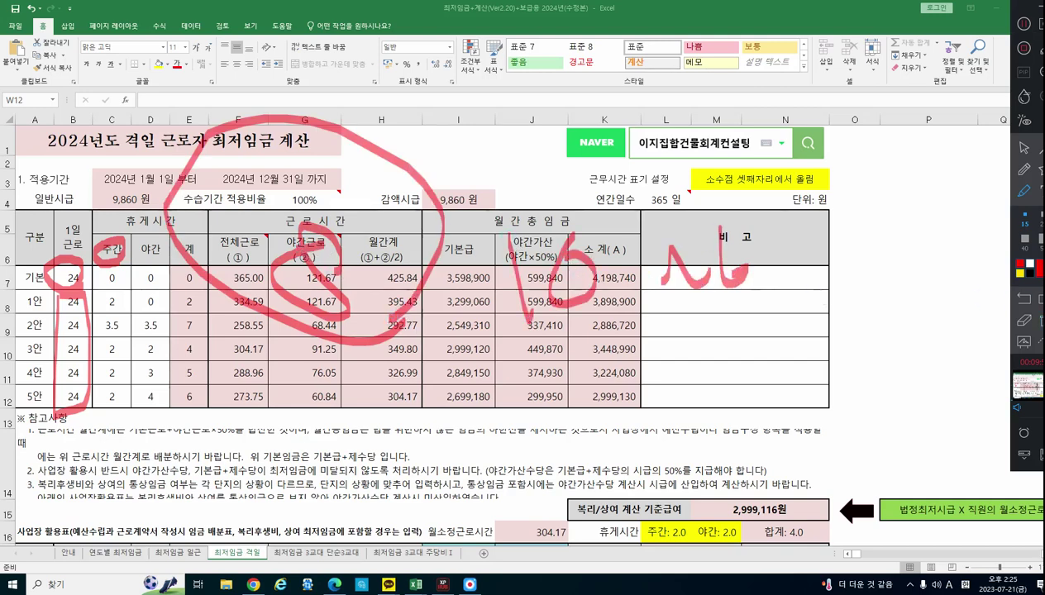
pyautogui.click(1023, 320)
# Step: Outline the 휴게시간 heading, underline 주간 and 야간, and mark the break-time cells in red
pyautogui.moveTo(100, 216)
pyautogui.mouseDown()
pyautogui.moveTo(186, 243)
pyautogui.moveTo(103, 205)
pyautogui.mouseUp()
pyautogui.moveTo(99, 258); pyautogui.dragTo(170, 265)
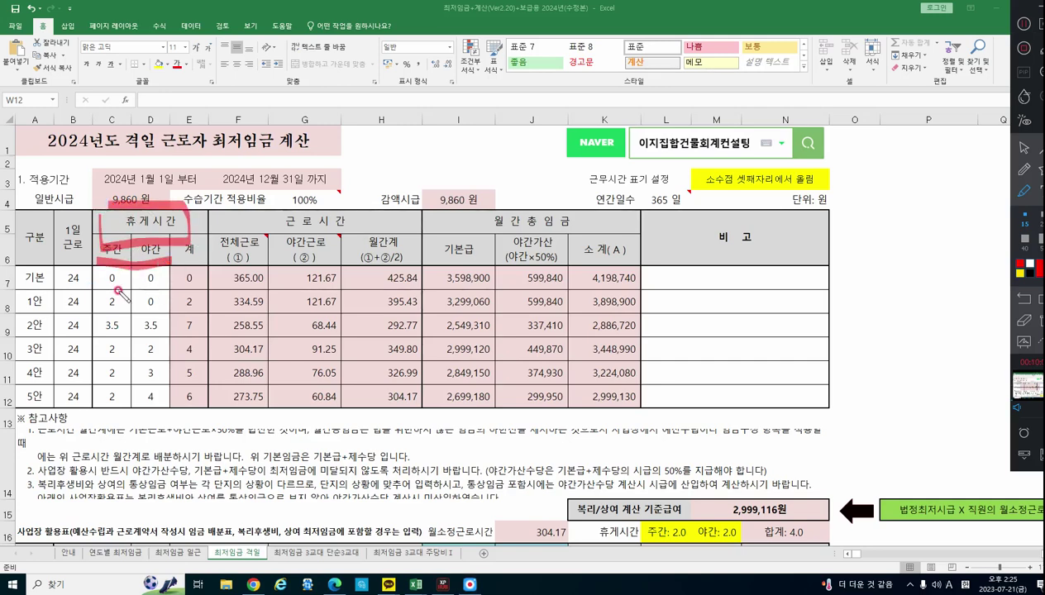
pyautogui.moveTo(56, 269)
pyautogui.mouseDown()
pyautogui.moveTo(89, 281)
pyautogui.moveTo(92, 263)
pyautogui.moveTo(146, 264)
pyautogui.moveTo(89, 240)
pyautogui.moveTo(124, 266)
pyautogui.moveTo(112, 291)
pyautogui.moveTo(118, 379)
pyautogui.mouseUp()
pyautogui.moveTo(91, 284)
pyautogui.mouseDown()
pyautogui.moveTo(53, 279)
pyautogui.moveTo(101, 276)
pyautogui.mouseUp()
# Step: Circle 계, 야간 and 야간근로 and outline 전체근로 down to the 기본 row in red, and erase the marks
pyautogui.moveTo(189, 281)
pyautogui.mouseDown()
pyautogui.moveTo(175, 261)
pyautogui.moveTo(181, 287)
pyautogui.mouseUp()
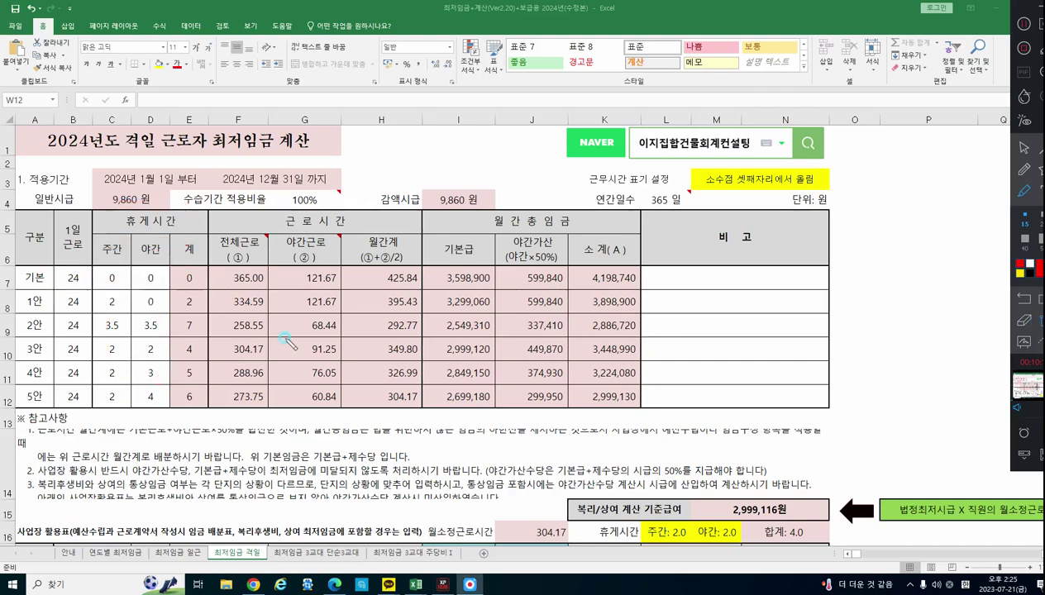
pyautogui.moveTo(206, 281)
pyautogui.mouseDown()
pyautogui.moveTo(184, 290)
pyautogui.moveTo(200, 231)
pyautogui.moveTo(190, 286)
pyautogui.moveTo(280, 290)
pyautogui.moveTo(233, 240)
pyautogui.moveTo(217, 297)
pyautogui.moveTo(248, 296)
pyautogui.mouseUp()
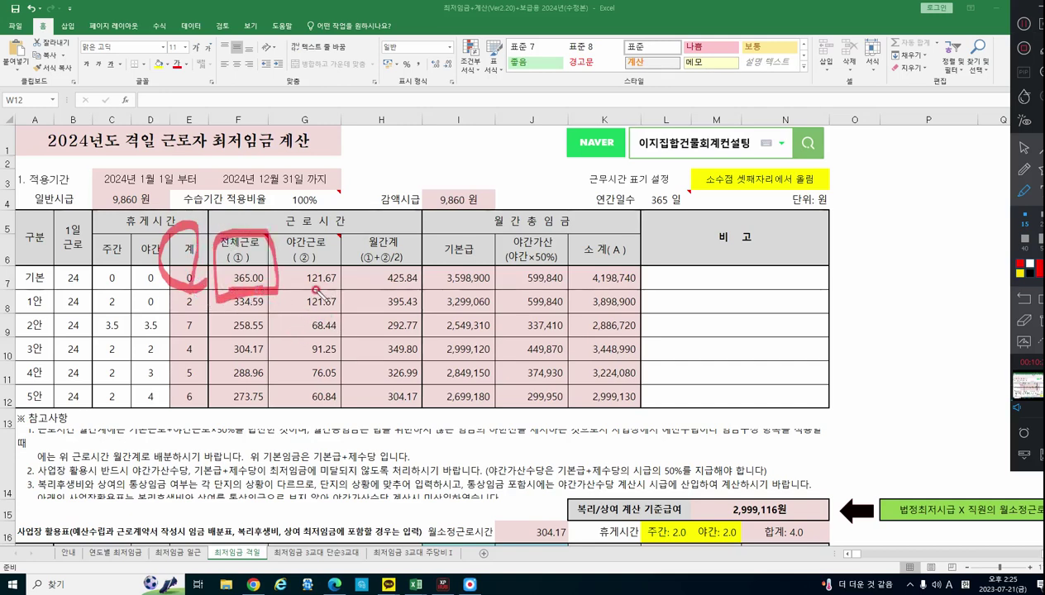
pyautogui.moveTo(153, 240)
pyautogui.mouseDown()
pyautogui.moveTo(173, 266)
pyautogui.moveTo(145, 237)
pyautogui.moveTo(142, 263)
pyautogui.moveTo(134, 232)
pyautogui.mouseUp()
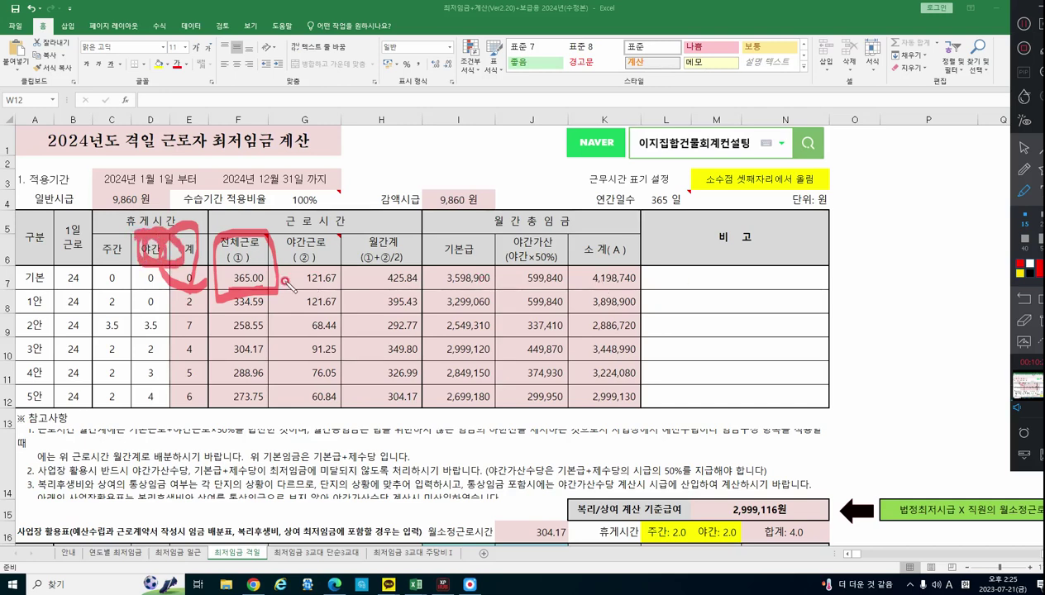
pyautogui.moveTo(303, 261)
pyautogui.mouseDown()
pyautogui.moveTo(327, 293)
pyautogui.moveTo(291, 248)
pyautogui.mouseUp()
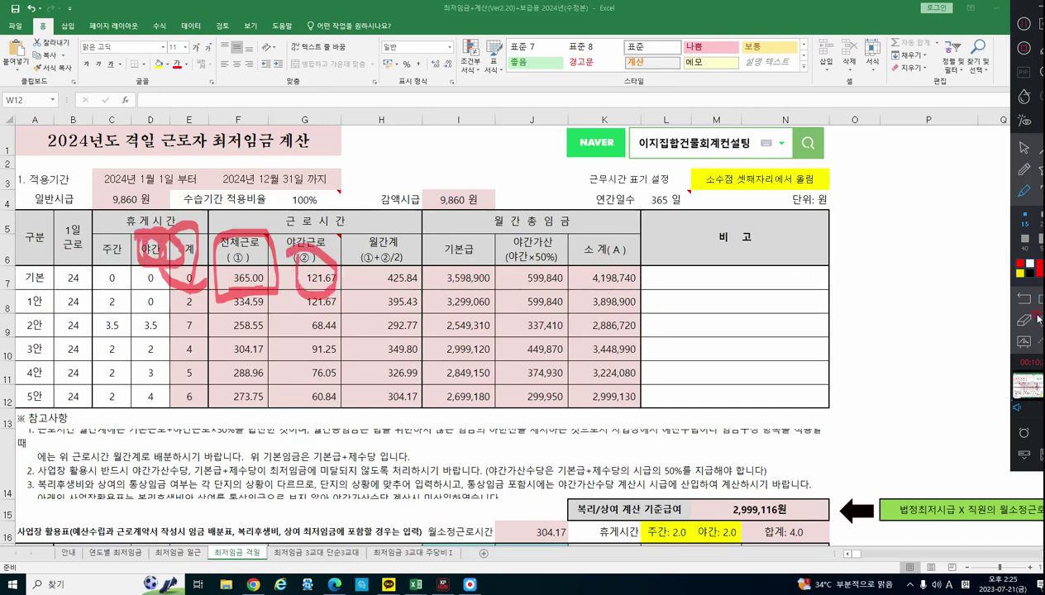
pyautogui.press('Delete')
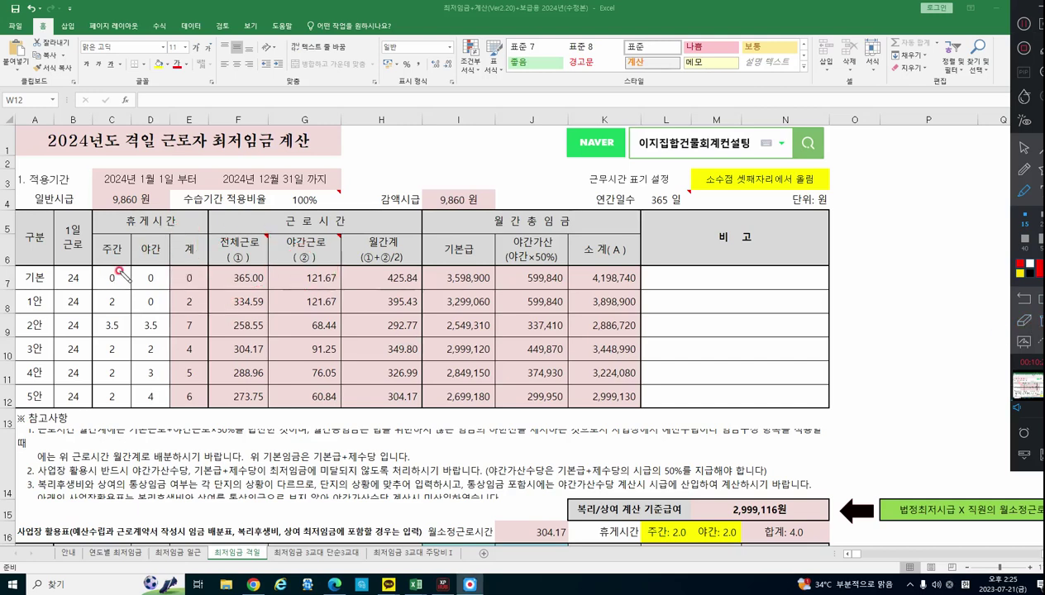
# Step: Circle the 계 and 전체근로 headings together in red, erase the mark and return to the normal pointer
pyautogui.moveTo(247, 289)
pyautogui.mouseDown()
pyautogui.moveTo(195, 225)
pyautogui.moveTo(246, 282)
pyautogui.mouseUp()
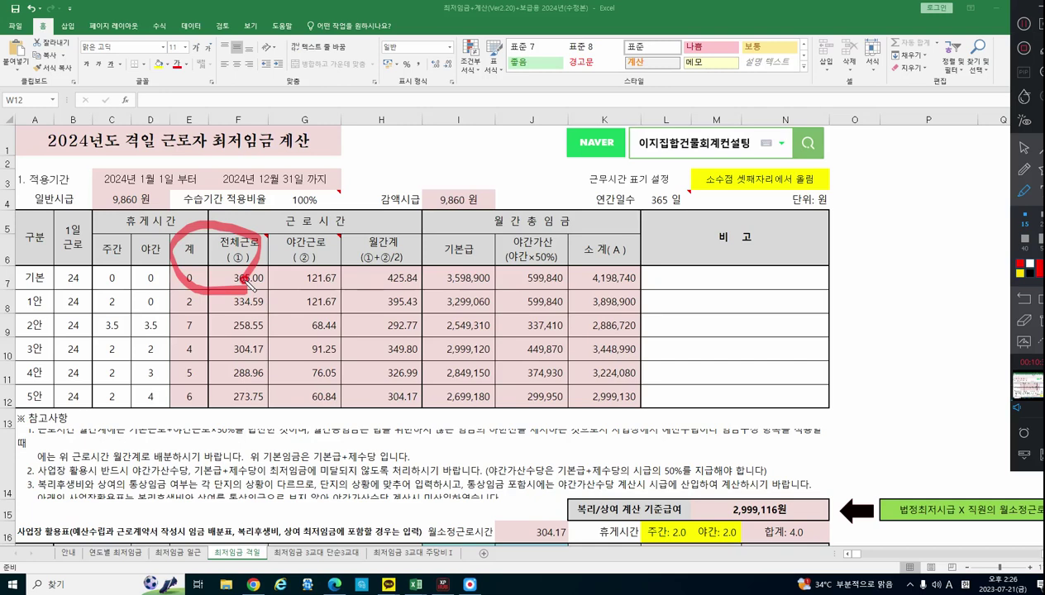
pyautogui.press('e')
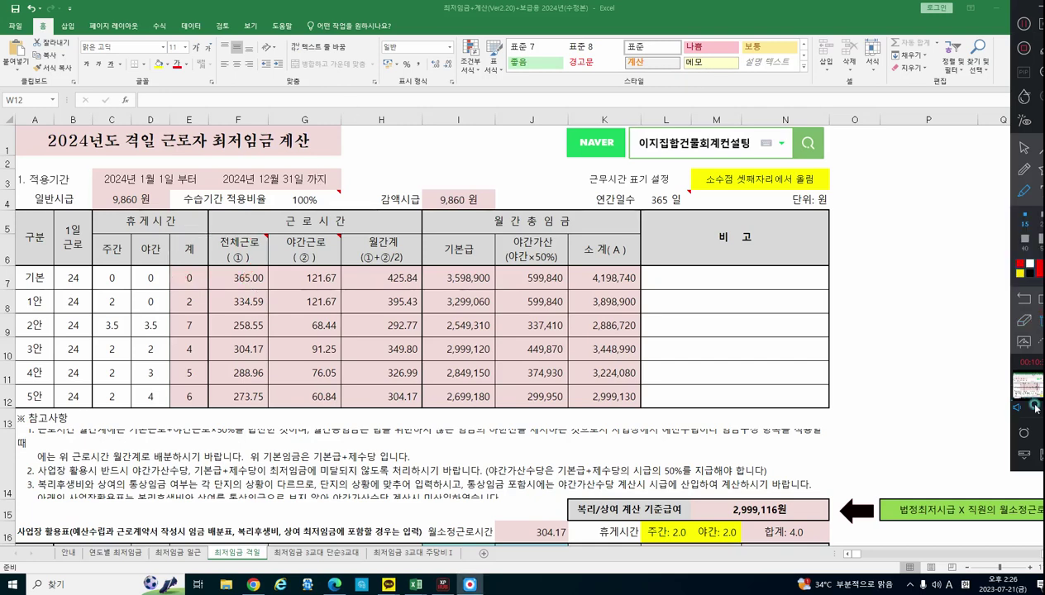
pyautogui.click(1024, 147)
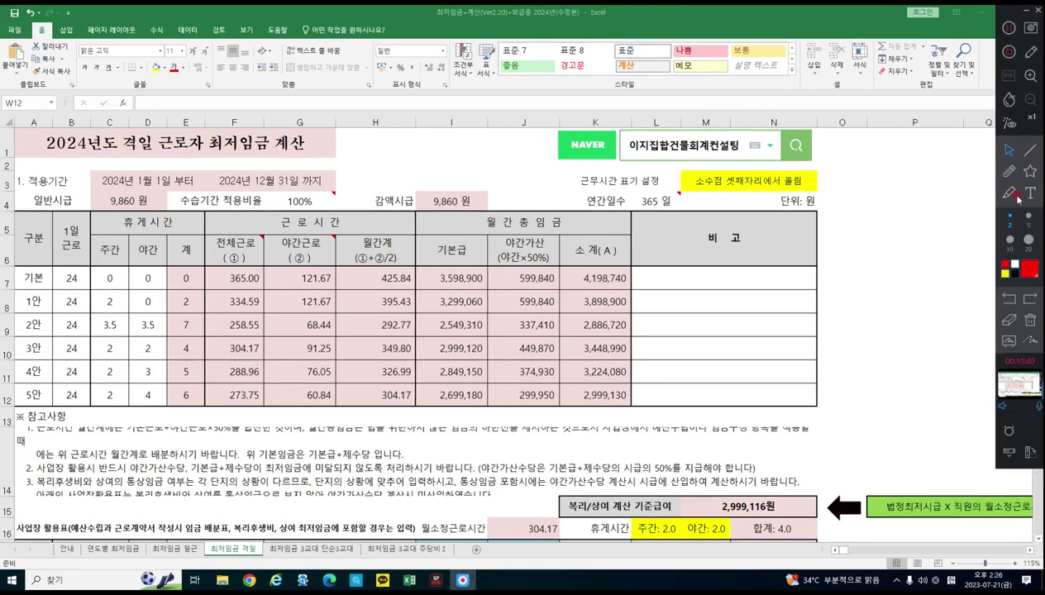
# Step: Circle 전체근로 with the red marker, write 365일 and 365시간 over the table, cross out part of the note, and clear everything
pyautogui.click(1014, 199)
pyautogui.moveTo(263, 299)
pyautogui.mouseDown()
pyautogui.moveTo(285, 248)
pyautogui.moveTo(273, 313)
pyautogui.mouseUp()
pyautogui.moveTo(321, 205); pyautogui.dragTo(340, 252)
pyautogui.moveTo(361, 194)
pyautogui.mouseDown()
pyautogui.moveTo(373, 234)
pyautogui.moveTo(369, 271)
pyautogui.mouseUp()
pyautogui.moveTo(361, 219); pyautogui.dragTo(410, 223)
pyautogui.moveTo(426, 190)
pyautogui.mouseDown()
pyautogui.moveTo(457, 225)
pyautogui.moveTo(478, 288)
pyautogui.moveTo(493, 288)
pyautogui.mouseUp()
pyautogui.moveTo(389, 331)
pyautogui.mouseDown()
pyautogui.moveTo(423, 363)
pyautogui.moveTo(479, 385)
pyautogui.moveTo(626, 333)
pyautogui.moveTo(669, 337)
pyautogui.moveTo(696, 357)
pyautogui.mouseUp()
pyautogui.moveTo(683, 364); pyautogui.dragTo(717, 391)
pyautogui.moveTo(562, 195); pyautogui.dragTo(565, 235)
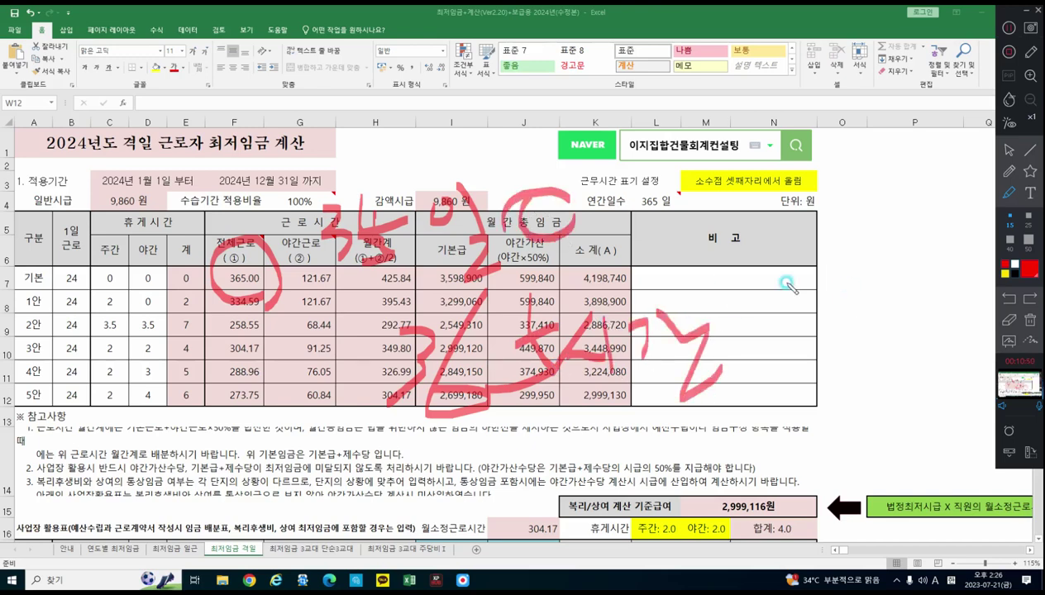
pyautogui.moveTo(572, 151); pyautogui.dragTo(495, 257)
pyautogui.moveTo(501, 190); pyautogui.dragTo(605, 265)
pyautogui.moveTo(775, 304)
pyautogui.mouseDown()
pyautogui.moveTo(807, 325)
pyautogui.moveTo(788, 337)
pyautogui.mouseUp()
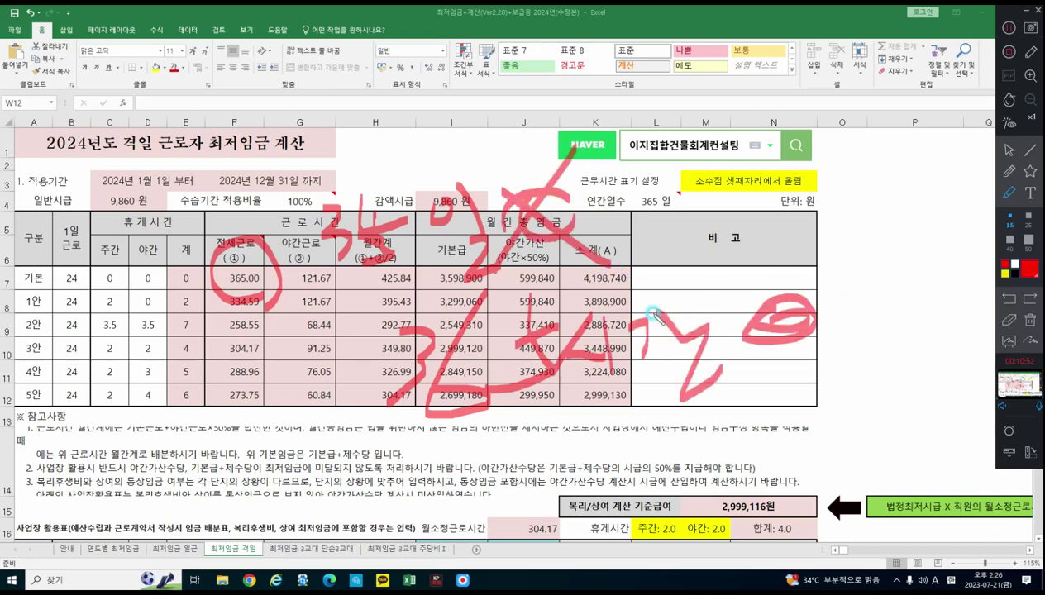
pyautogui.click(1030, 323)
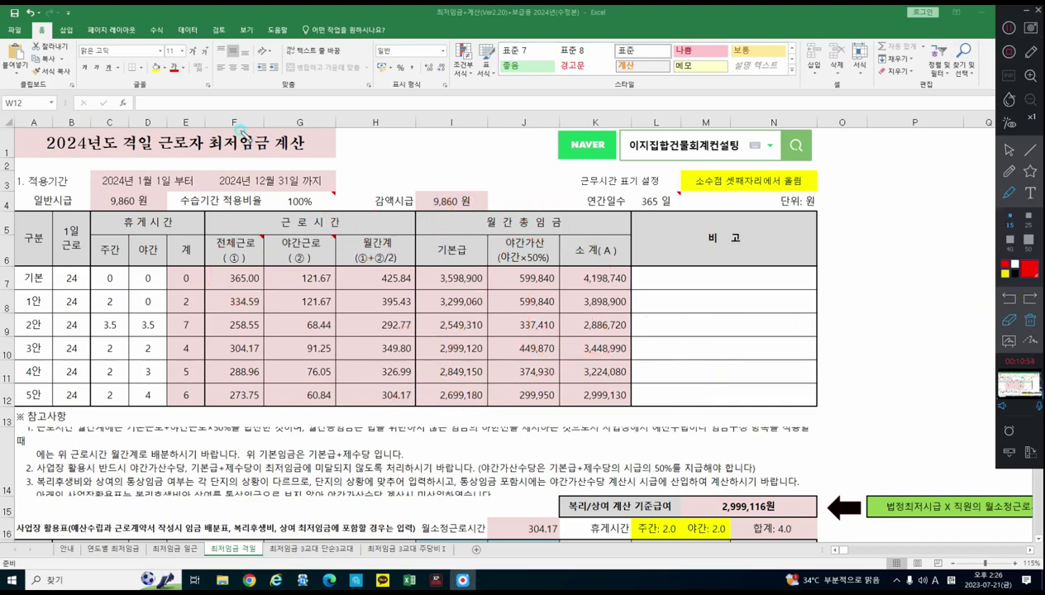
# Step: Circle the 근로시간 columns and clear it, and mark the 기본 row from 1일 근로 to 계, circling 계 in red
pyautogui.moveTo(239, 139)
pyautogui.mouseDown()
pyautogui.moveTo(447, 236)
pyautogui.moveTo(240, 261)
pyautogui.mouseUp()
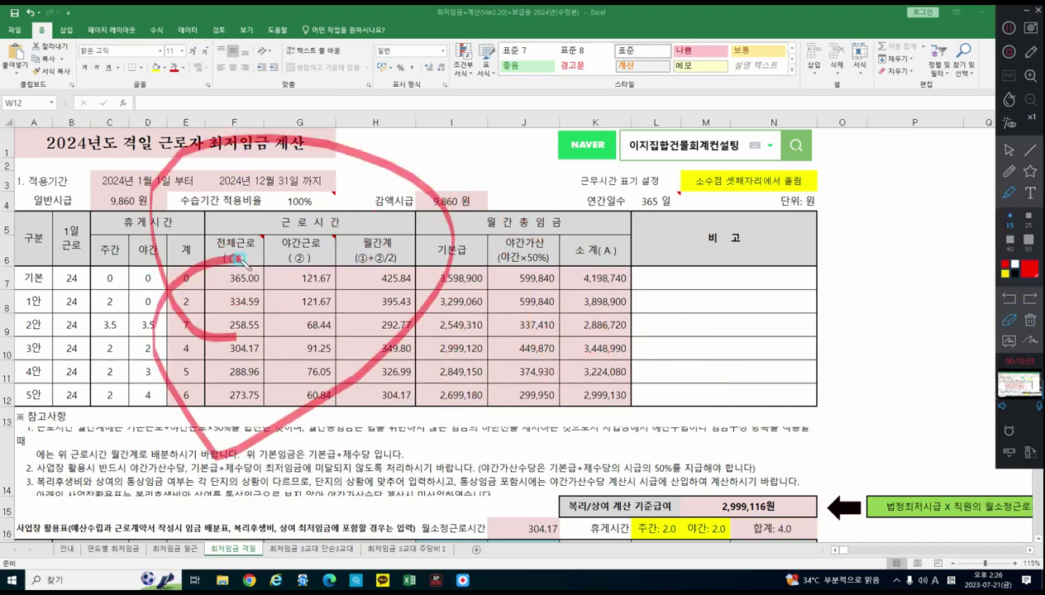
pyautogui.click(1027, 326)
pyautogui.moveTo(12, 287)
pyautogui.mouseDown()
pyautogui.moveTo(116, 289)
pyautogui.moveTo(3, 257)
pyautogui.mouseUp()
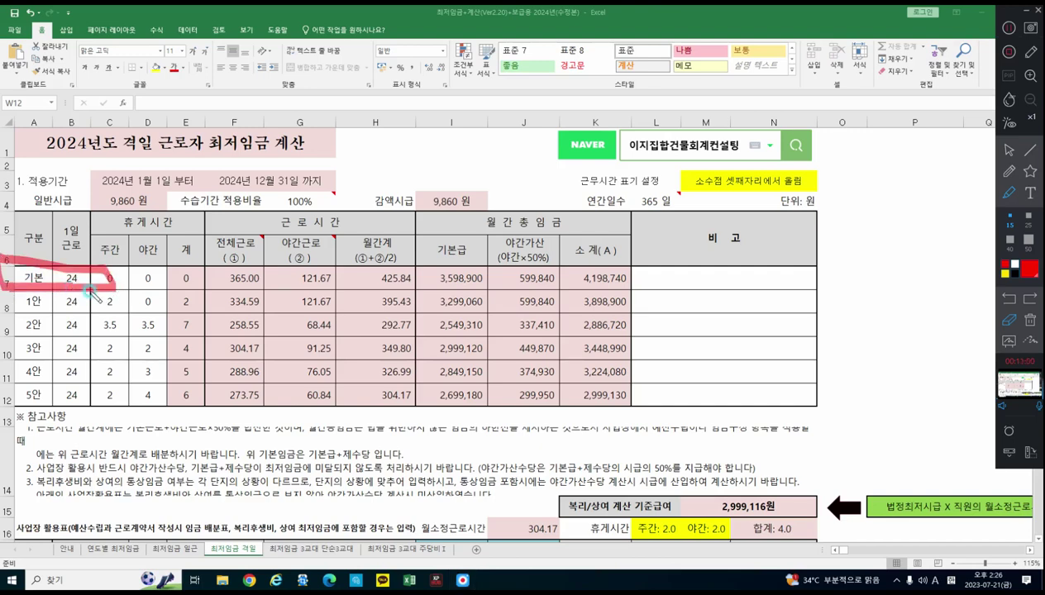
pyautogui.moveTo(109, 290)
pyautogui.mouseDown()
pyautogui.moveTo(213, 292)
pyautogui.moveTo(178, 297)
pyautogui.moveTo(190, 231)
pyautogui.moveTo(200, 291)
pyautogui.mouseUp()
pyautogui.moveTo(142, 258); pyautogui.dragTo(128, 238)
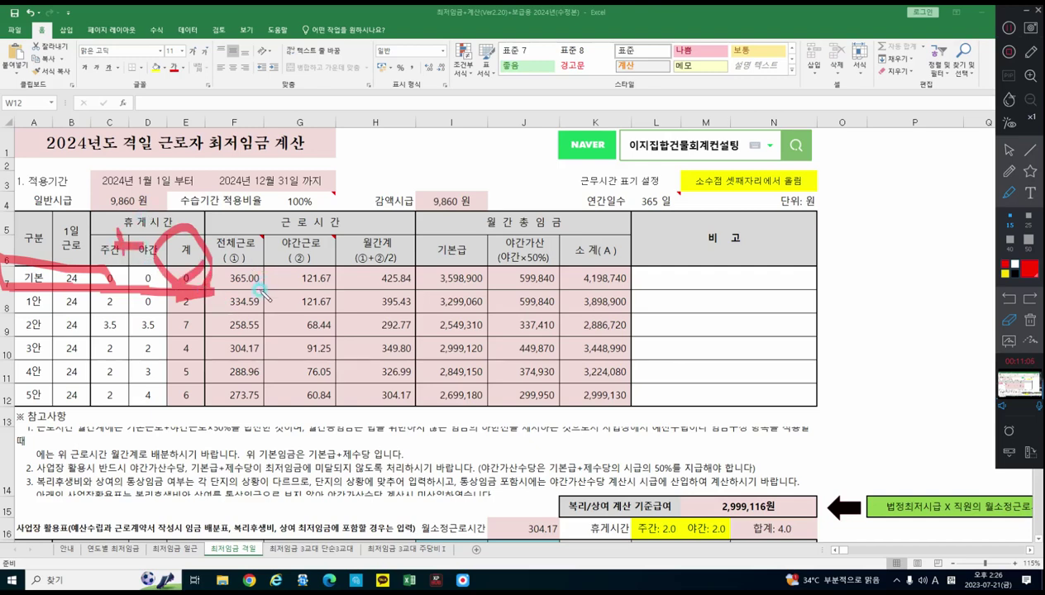
# Step: Write the 기본 row's daily working-hours formula (24−0)=24 in red across the table headings
pyautogui.moveTo(298, 235)
pyautogui.mouseDown()
pyautogui.moveTo(318, 242)
pyautogui.moveTo(355, 188)
pyautogui.moveTo(367, 217)
pyautogui.moveTo(453, 213)
pyautogui.mouseUp()
pyautogui.moveTo(489, 180)
pyautogui.mouseDown()
pyautogui.moveTo(480, 205)
pyautogui.moveTo(548, 266)
pyautogui.mouseUp()
pyautogui.moveTo(261, 175)
pyautogui.mouseDown()
pyautogui.moveTo(240, 252)
pyautogui.moveTo(255, 273)
pyautogui.mouseUp()
pyautogui.moveTo(597, 203)
pyautogui.mouseDown()
pyautogui.moveTo(636, 201)
pyautogui.moveTo(631, 221)
pyautogui.mouseUp()
pyautogui.moveTo(653, 217)
pyautogui.mouseDown()
pyautogui.moveTo(666, 261)
pyautogui.moveTo(769, 247)
pyautogui.mouseUp()
pyautogui.moveTo(756, 206)
pyautogui.mouseDown()
pyautogui.moveTo(801, 239)
pyautogui.moveTo(792, 257)
pyautogui.mouseUp()
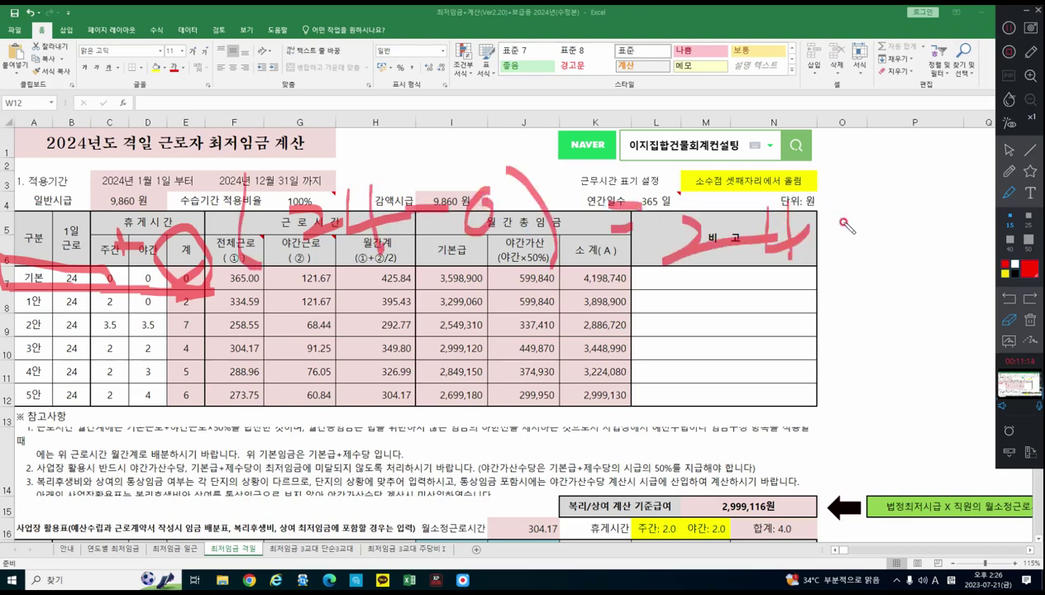
# Step: Extend the handwritten formula with ×365/12 and a circled division by 2 in the 비고 area
pyautogui.moveTo(836, 201); pyautogui.dragTo(817, 260)
pyautogui.moveTo(799, 210); pyautogui.dragTo(831, 261)
pyautogui.moveTo(726, 319)
pyautogui.mouseDown()
pyautogui.moveTo(749, 331)
pyautogui.moveTo(748, 386)
pyautogui.mouseUp()
pyautogui.moveTo(772, 297)
pyautogui.mouseDown()
pyautogui.moveTo(764, 341)
pyautogui.moveTo(775, 351)
pyautogui.mouseUp()
pyautogui.moveTo(782, 296)
pyautogui.mouseDown()
pyautogui.moveTo(809, 301)
pyautogui.moveTo(830, 381)
pyautogui.mouseUp()
pyautogui.moveTo(868, 331); pyautogui.dragTo(863, 376)
pyautogui.moveTo(878, 331); pyautogui.dragTo(913, 362)
pyautogui.moveTo(866, 397); pyautogui.dragTo(818, 469)
pyautogui.moveTo(865, 438)
pyautogui.mouseDown()
pyautogui.moveTo(892, 467)
pyautogui.moveTo(845, 409)
pyautogui.moveTo(947, 516)
pyautogui.mouseUp()
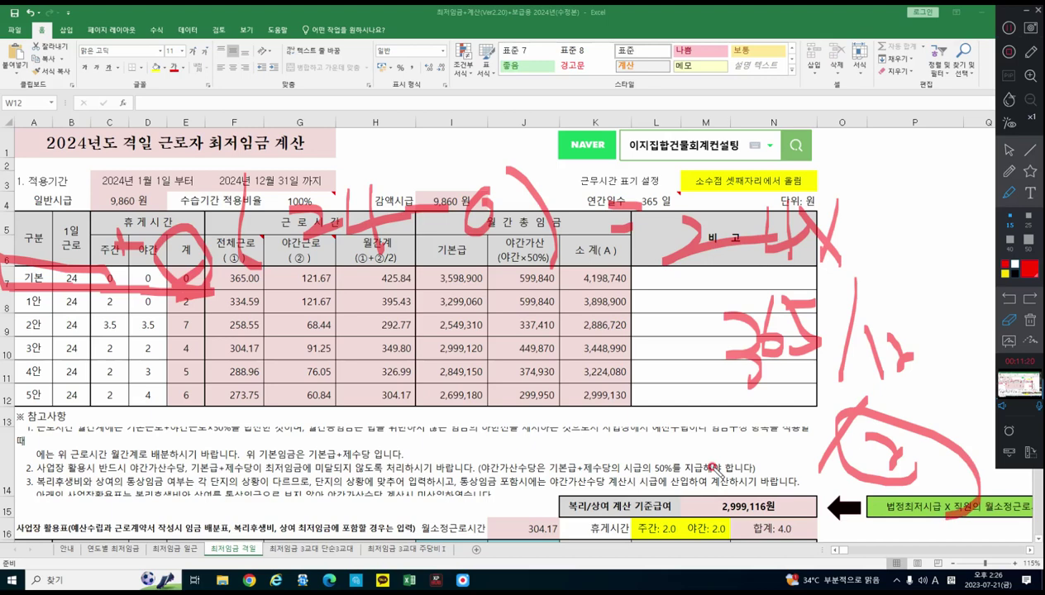
# Step: Clear the formula, circle 야간근로 and write the night-hours calculation 8−0=8 ×365 in red
pyautogui.moveTo(256, 287)
pyautogui.mouseDown()
pyautogui.moveTo(213, 296)
pyautogui.moveTo(297, 249)
pyautogui.moveTo(281, 272)
pyautogui.mouseUp()
pyautogui.click(1038, 325)
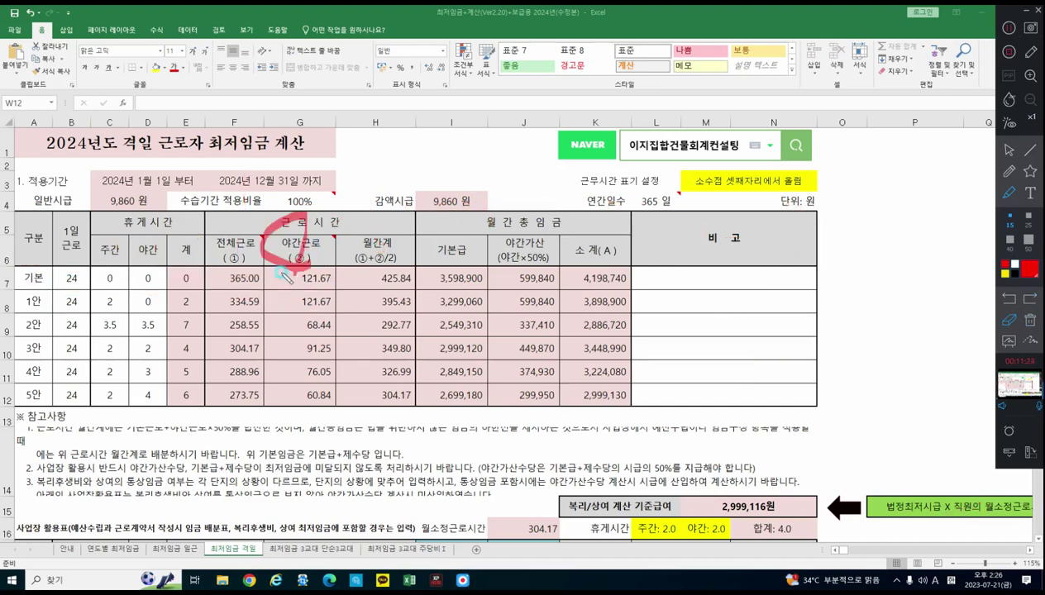
pyautogui.moveTo(389, 177)
pyautogui.mouseDown()
pyautogui.moveTo(385, 224)
pyautogui.moveTo(363, 205)
pyautogui.moveTo(438, 192)
pyautogui.moveTo(488, 220)
pyautogui.moveTo(469, 208)
pyautogui.mouseUp()
pyautogui.moveTo(521, 180)
pyautogui.mouseDown()
pyautogui.moveTo(543, 177)
pyautogui.moveTo(542, 197)
pyautogui.moveTo(587, 193)
pyautogui.mouseUp()
pyautogui.moveTo(576, 138); pyautogui.dragTo(561, 266)
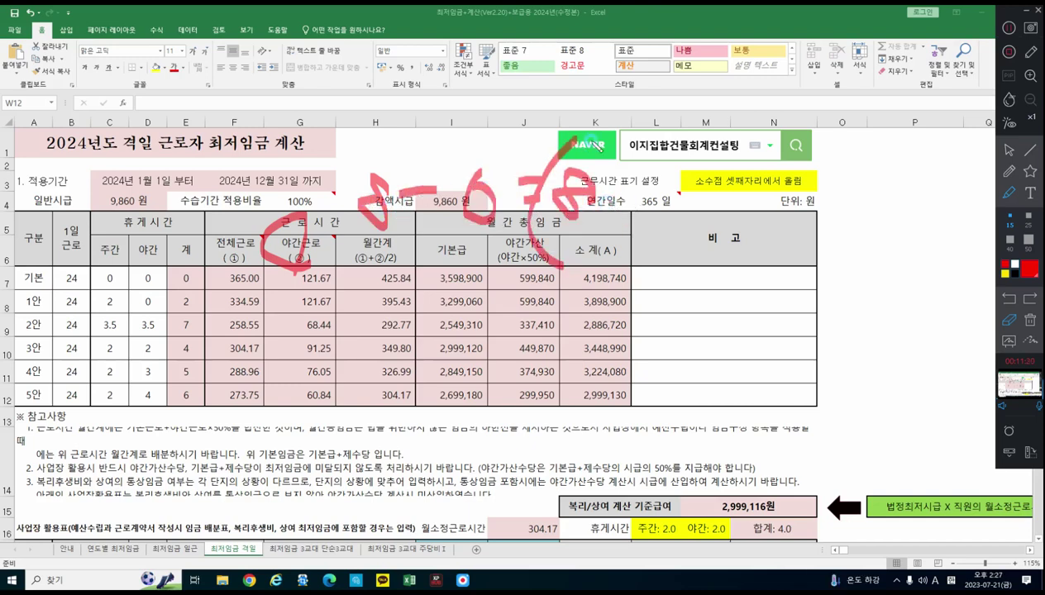
pyautogui.moveTo(602, 118); pyautogui.dragTo(571, 268)
pyautogui.moveTo(738, 187); pyautogui.dragTo(699, 265)
pyautogui.moveTo(689, 187)
pyautogui.mouseDown()
pyautogui.moveTo(716, 239)
pyautogui.moveTo(764, 271)
pyautogui.mouseUp()
pyautogui.moveTo(756, 213); pyautogui.dragTo(784, 266)
pyautogui.moveTo(795, 200)
pyautogui.mouseDown()
pyautogui.moveTo(821, 240)
pyautogui.moveTo(864, 252)
pyautogui.mouseUp()
pyautogui.moveTo(831, 211); pyautogui.dragTo(847, 217)
# Step: Add /12/2 to the night-hours formula, circle it and the 기본 row's 야간근로 value, and clear all the marks
pyautogui.moveTo(676, 311); pyautogui.dragTo(653, 382)
pyautogui.moveTo(699, 341); pyautogui.dragTo(692, 382)
pyautogui.moveTo(710, 347); pyautogui.dragTo(738, 377)
pyautogui.moveTo(767, 316)
pyautogui.mouseDown()
pyautogui.moveTo(755, 396)
pyautogui.moveTo(830, 393)
pyautogui.mouseUp()
pyautogui.moveTo(596, 124); pyautogui.dragTo(661, 166)
pyautogui.moveTo(344, 285)
pyautogui.mouseDown()
pyautogui.moveTo(331, 291)
pyautogui.moveTo(352, 289)
pyautogui.mouseUp()
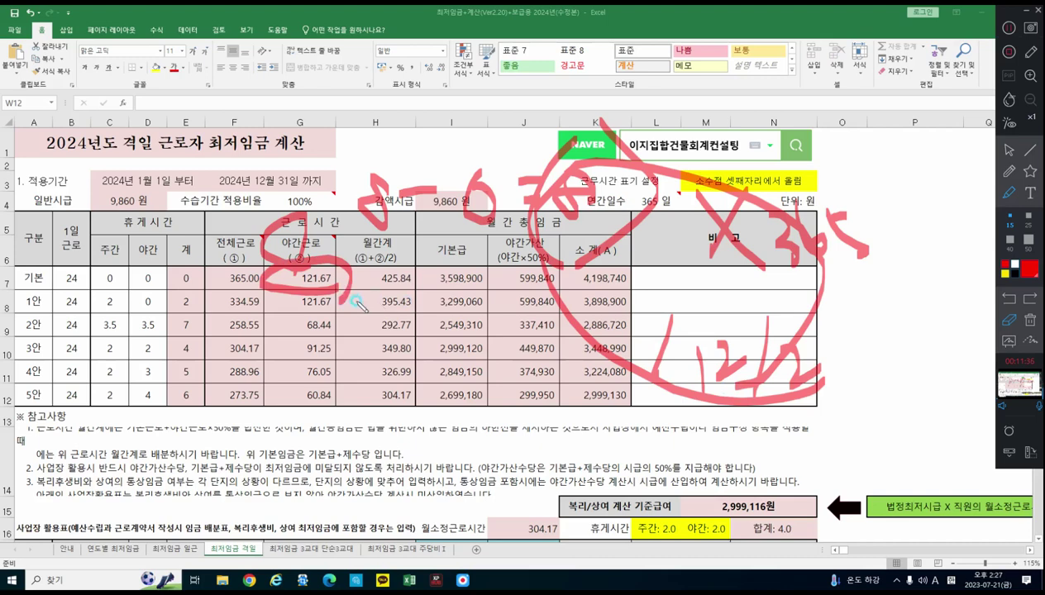
pyautogui.click(1030, 325)
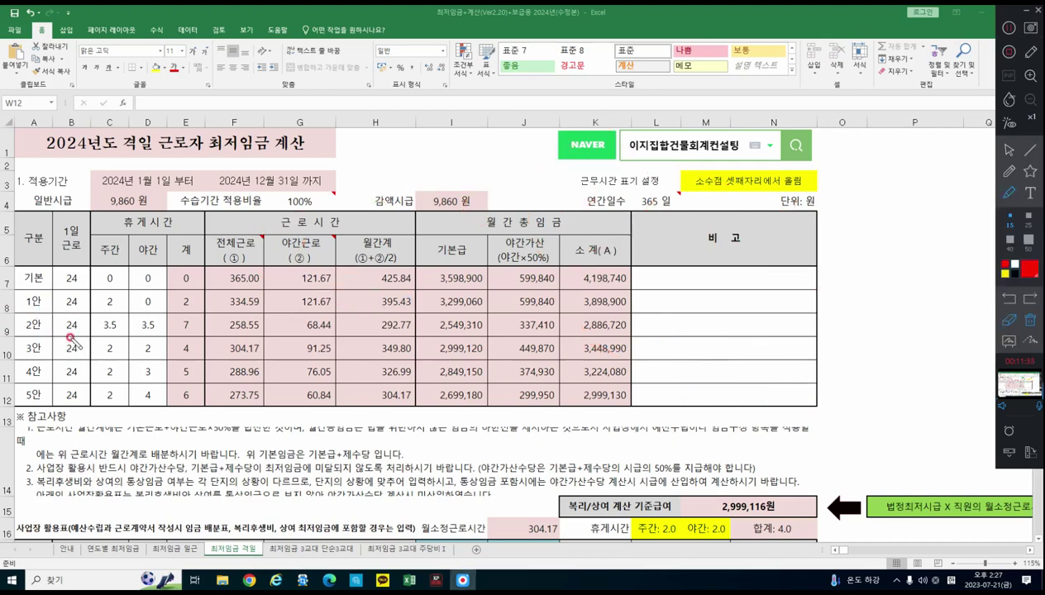
# Step: Mark the 2안 row's break times, clear the mark, and annotate its 24 hours and 3.5+3.5=7 in red
pyautogui.moveTo(49, 330)
pyautogui.mouseDown()
pyautogui.moveTo(139, 310)
pyautogui.moveTo(96, 354)
pyautogui.mouseUp()
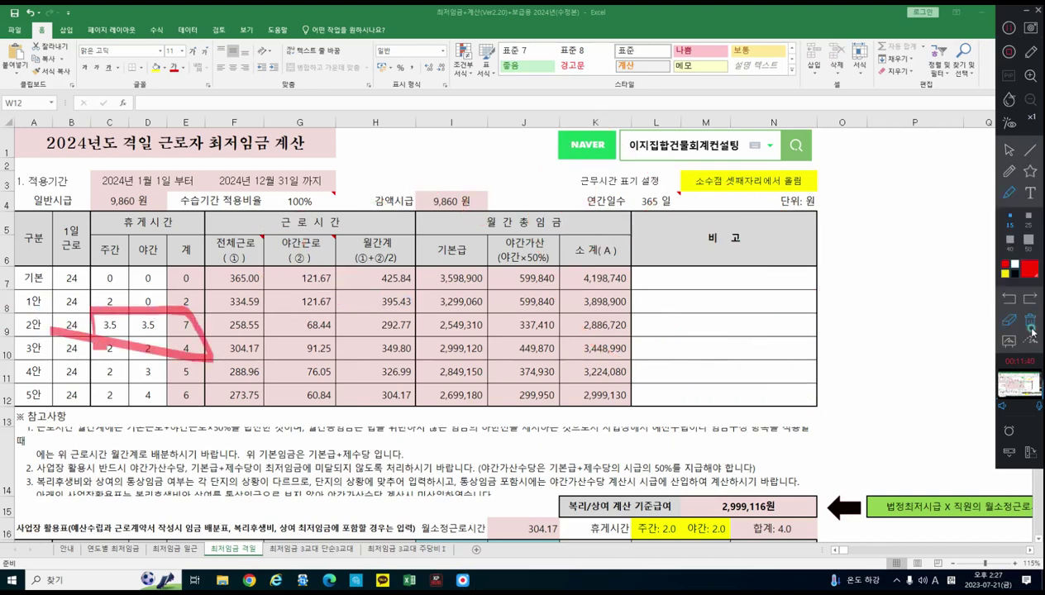
pyautogui.click(1030, 325)
pyautogui.moveTo(78, 306)
pyautogui.mouseDown()
pyautogui.moveTo(60, 336)
pyautogui.moveTo(80, 312)
pyautogui.moveTo(119, 335)
pyautogui.moveTo(123, 321)
pyautogui.mouseUp()
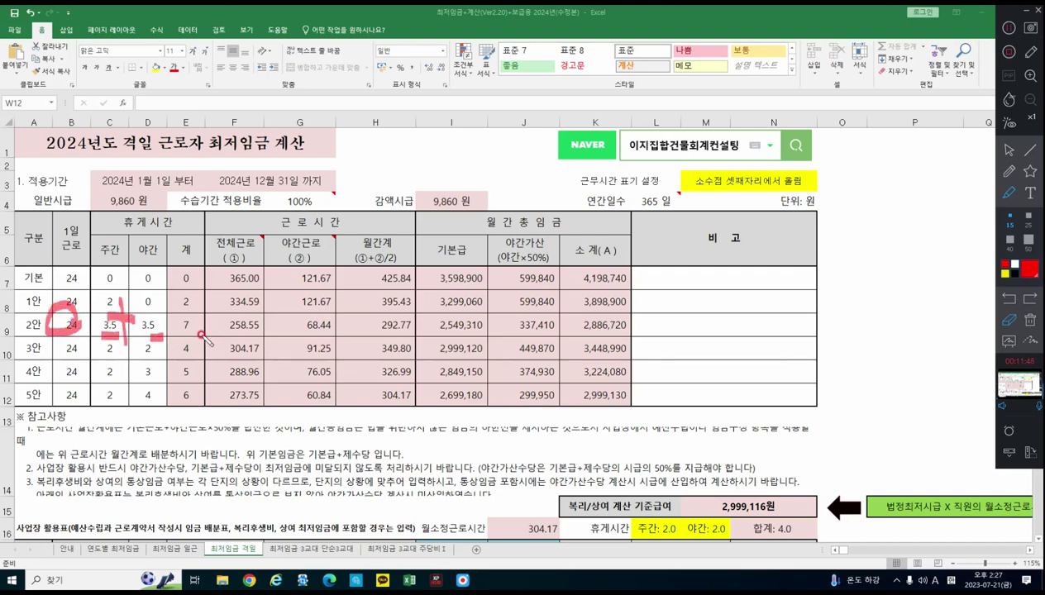
pyautogui.moveTo(192, 335); pyautogui.dragTo(203, 334)
# Step: Write the 2안 row's daily working-hours calculation (24−7)=17 in red over the table
pyautogui.moveTo(243, 277)
pyautogui.mouseDown()
pyautogui.moveTo(278, 299)
pyautogui.moveTo(364, 248)
pyautogui.moveTo(426, 258)
pyautogui.moveTo(442, 304)
pyautogui.mouseUp()
pyautogui.moveTo(486, 233); pyautogui.dragTo(504, 313)
pyautogui.moveTo(240, 232)
pyautogui.mouseDown()
pyautogui.moveTo(224, 273)
pyautogui.moveTo(233, 357)
pyautogui.mouseUp()
pyautogui.moveTo(569, 266); pyautogui.dragTo(609, 263)
pyautogui.moveTo(565, 291); pyautogui.dragTo(589, 284)
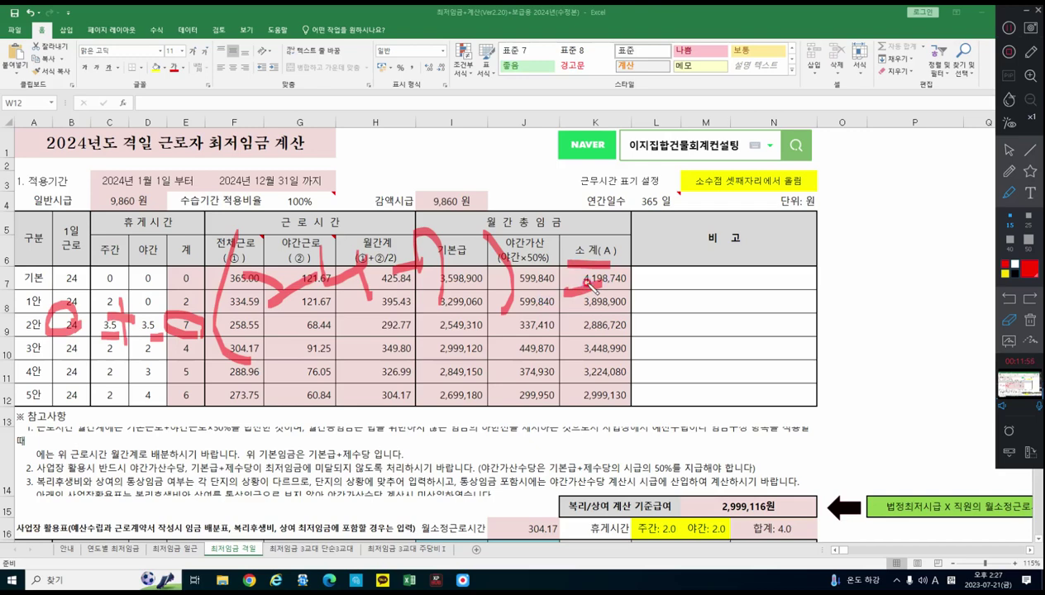
pyautogui.moveTo(311, 398); pyautogui.dragTo(333, 475)
pyautogui.moveTo(347, 410); pyautogui.dragTo(364, 442)
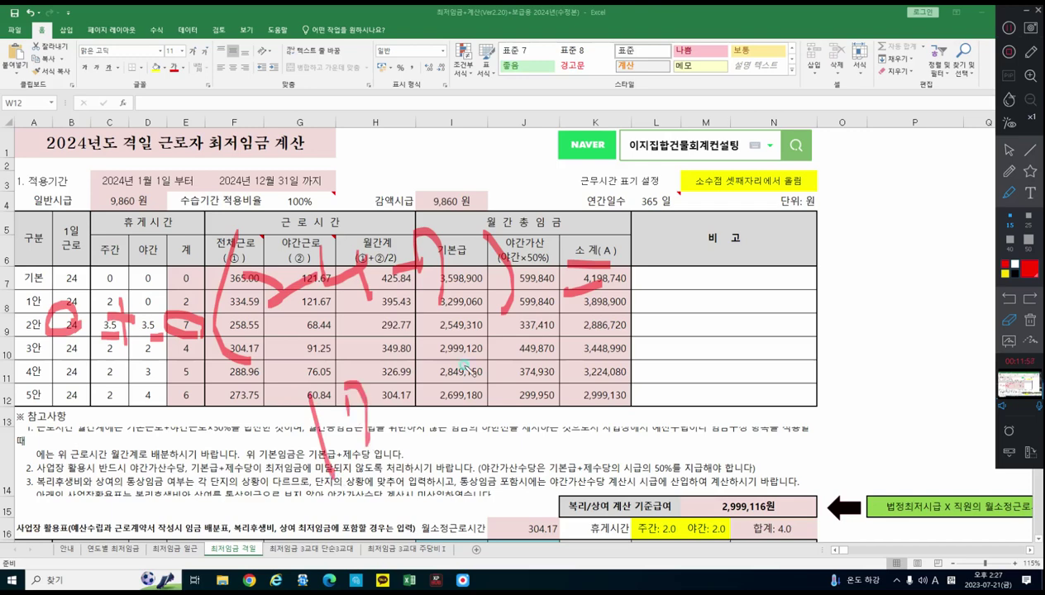
# Step: Extend the 2안 calculation with ×365/2/12, circle the formula, and clear all the handwriting
pyautogui.moveTo(466, 358); pyautogui.dragTo(432, 419)
pyautogui.moveTo(417, 346); pyautogui.dragTo(460, 402)
pyautogui.moveTo(478, 355); pyautogui.dragTo(495, 397)
pyautogui.moveTo(521, 331)
pyautogui.mouseDown()
pyautogui.moveTo(518, 396)
pyautogui.moveTo(534, 418)
pyautogui.mouseUp()
pyautogui.moveTo(570, 341)
pyautogui.mouseDown()
pyautogui.moveTo(579, 402)
pyautogui.moveTo(587, 346)
pyautogui.mouseUp()
pyautogui.moveTo(665, 313)
pyautogui.mouseDown()
pyautogui.moveTo(649, 392)
pyautogui.moveTo(701, 377)
pyautogui.mouseUp()
pyautogui.moveTo(745, 338); pyautogui.dragTo(731, 417)
pyautogui.moveTo(774, 367)
pyautogui.mouseDown()
pyautogui.moveTo(773, 420)
pyautogui.moveTo(828, 386)
pyautogui.mouseUp()
pyautogui.moveTo(837, 426); pyautogui.dragTo(583, 576)
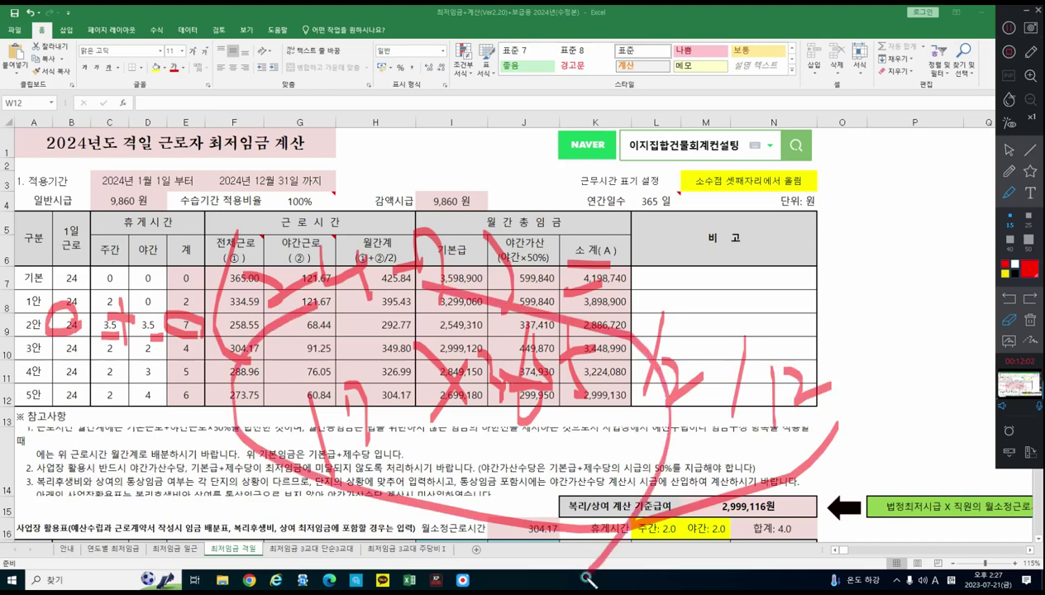
pyautogui.click(1029, 319)
# Step: Circle the 전체근로 and 야간근로 values of the 2안 row in red
pyautogui.moveTo(237, 321)
pyautogui.mouseDown()
pyautogui.moveTo(261, 306)
pyautogui.moveTo(282, 367)
pyautogui.mouseUp()
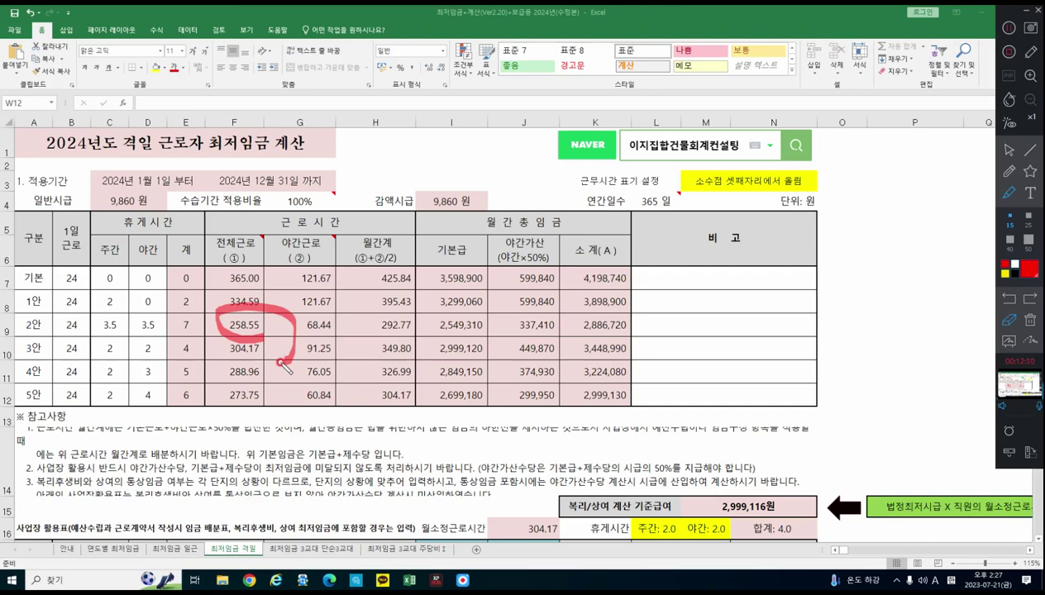
pyautogui.moveTo(326, 333)
pyautogui.mouseDown()
pyautogui.moveTo(339, 315)
pyautogui.moveTo(321, 308)
pyautogui.mouseUp()
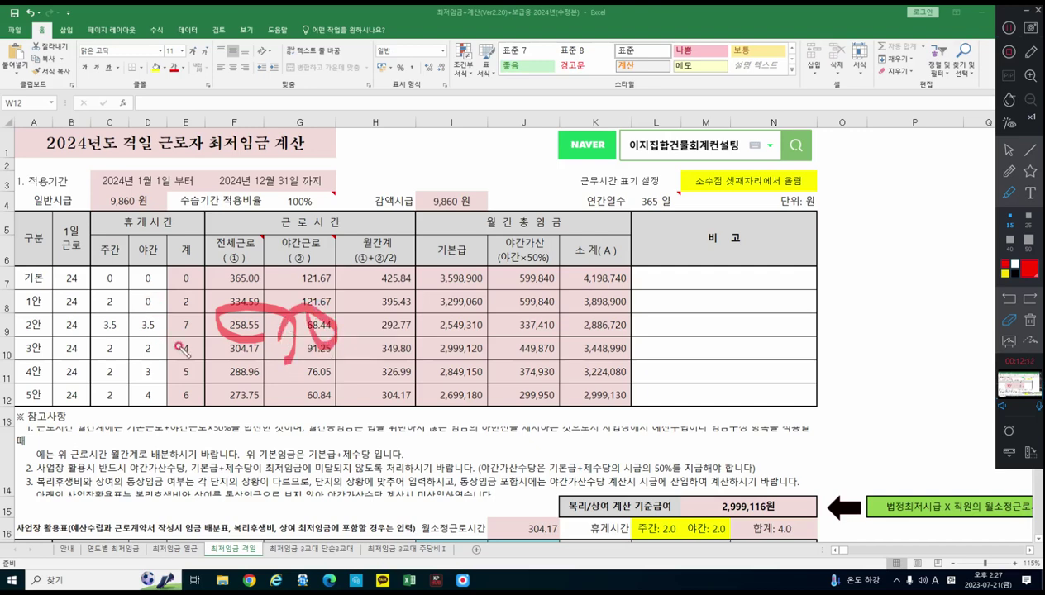
# Step: Circle the night break times, write the 2안 night-hours calculation 8−3.5 with ×365/12/2 in red, and clear all the handwriting
pyautogui.moveTo(165, 329)
pyautogui.mouseDown()
pyautogui.moveTo(140, 255)
pyautogui.moveTo(144, 339)
pyautogui.mouseUp()
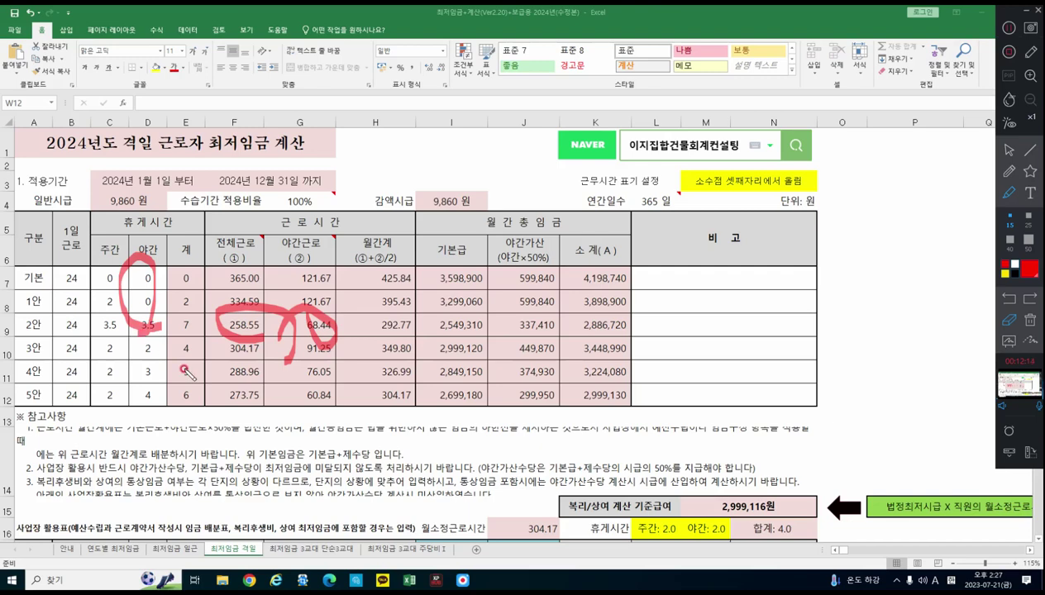
pyautogui.moveTo(468, 308)
pyautogui.mouseDown()
pyautogui.moveTo(426, 318)
pyautogui.moveTo(587, 285)
pyautogui.moveTo(652, 289)
pyautogui.moveTo(703, 257)
pyautogui.mouseUp()
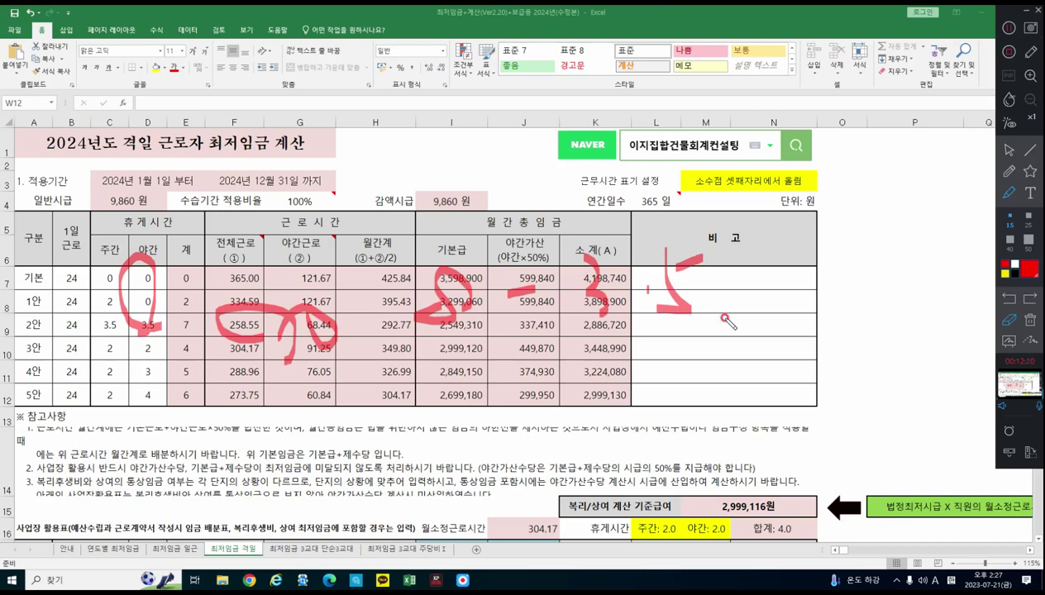
pyautogui.moveTo(343, 409)
pyautogui.mouseDown()
pyautogui.moveTo(379, 459)
pyautogui.moveTo(390, 499)
pyautogui.moveTo(410, 451)
pyautogui.moveTo(451, 499)
pyautogui.moveTo(496, 451)
pyautogui.moveTo(501, 409)
pyautogui.moveTo(538, 438)
pyautogui.moveTo(608, 438)
pyautogui.moveTo(619, 413)
pyautogui.moveTo(641, 426)
pyautogui.mouseUp()
pyautogui.moveTo(712, 347); pyautogui.dragTo(684, 446)
pyautogui.moveTo(796, 393); pyautogui.dragTo(757, 482)
pyautogui.moveTo(809, 430)
pyautogui.mouseDown()
pyautogui.moveTo(835, 455)
pyautogui.moveTo(727, 463)
pyautogui.mouseUp()
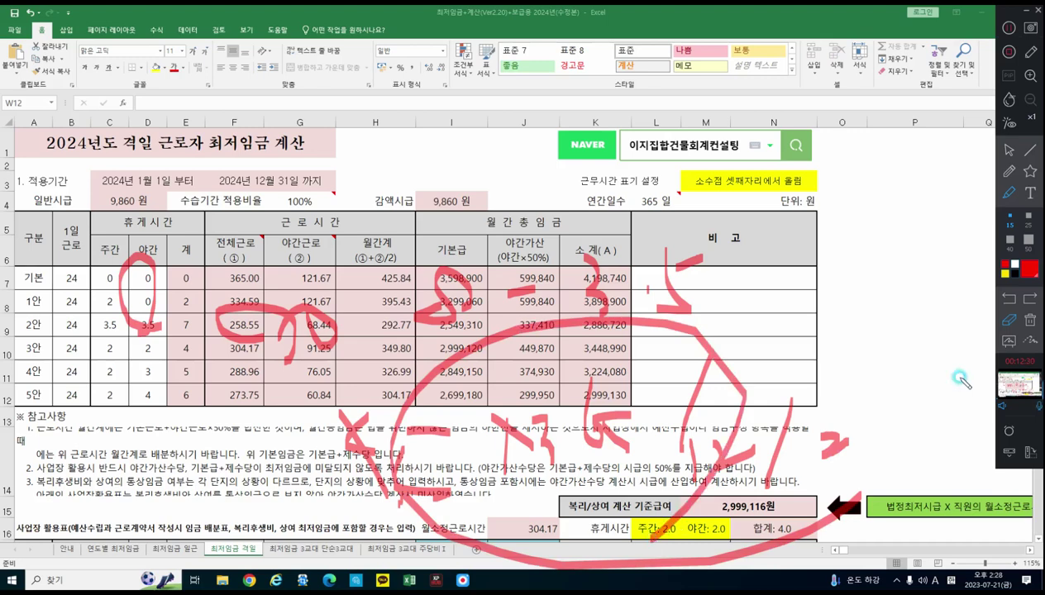
pyautogui.click(1030, 322)
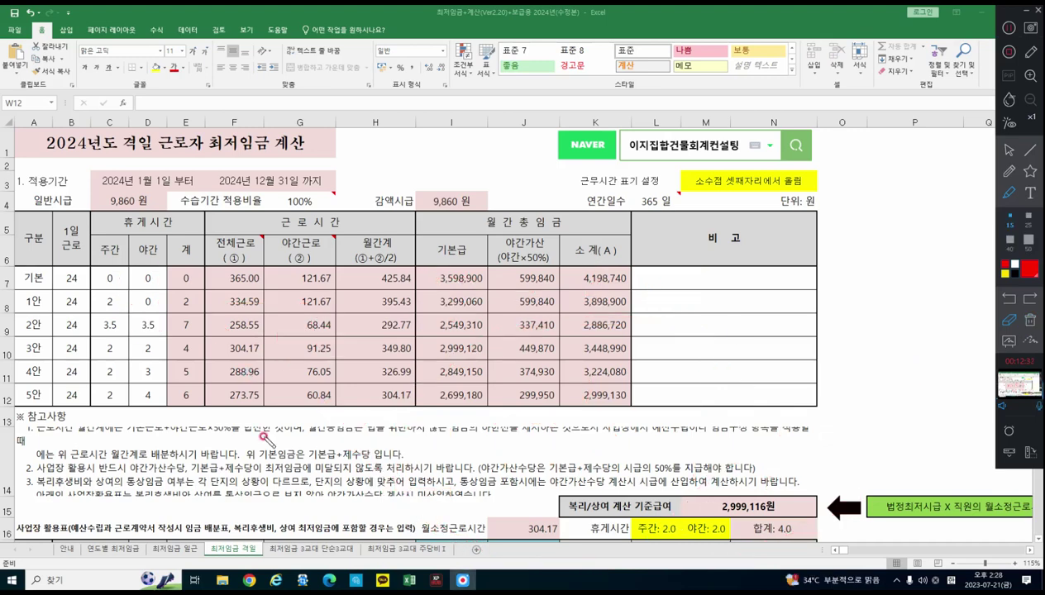
# Step: Link the 기본 row's ① and ② hours to the 감액시급 with red arrows, circle its 기본급 and 야간가산 amounts, and clear the marks
pyautogui.moveTo(253, 286)
pyautogui.mouseDown()
pyautogui.moveTo(263, 274)
pyautogui.moveTo(317, 287)
pyautogui.moveTo(541, 200)
pyautogui.moveTo(466, 200)
pyautogui.mouseUp()
pyautogui.moveTo(235, 246)
pyautogui.mouseDown()
pyautogui.moveTo(484, 183)
pyautogui.moveTo(469, 173)
pyautogui.mouseUp()
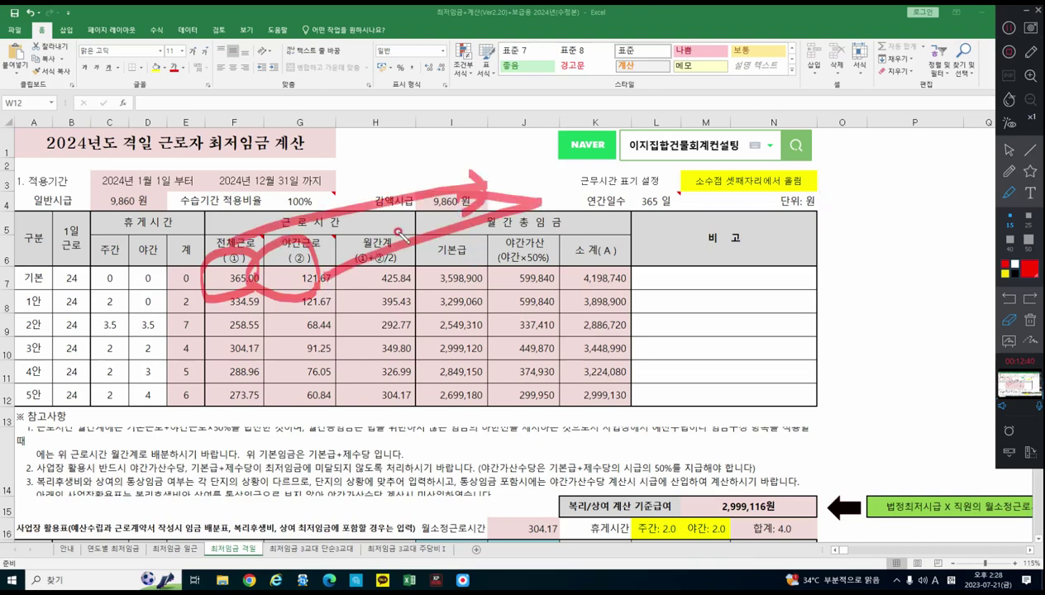
pyautogui.click(1032, 320)
pyautogui.moveTo(397, 282)
pyautogui.mouseDown()
pyautogui.moveTo(512, 297)
pyautogui.moveTo(492, 269)
pyautogui.moveTo(534, 252)
pyautogui.mouseUp()
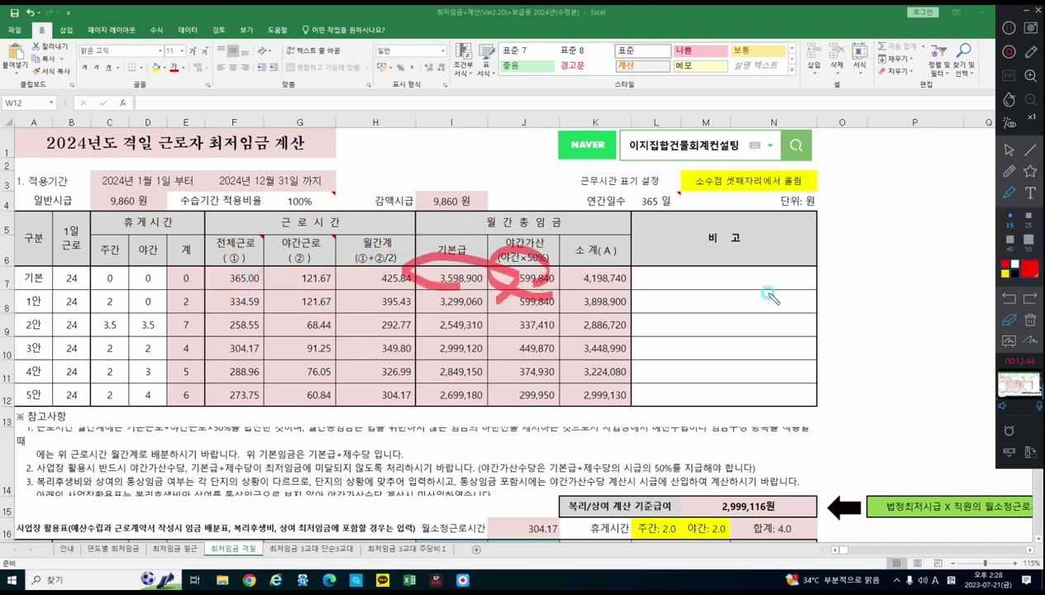
pyautogui.click(1031, 322)
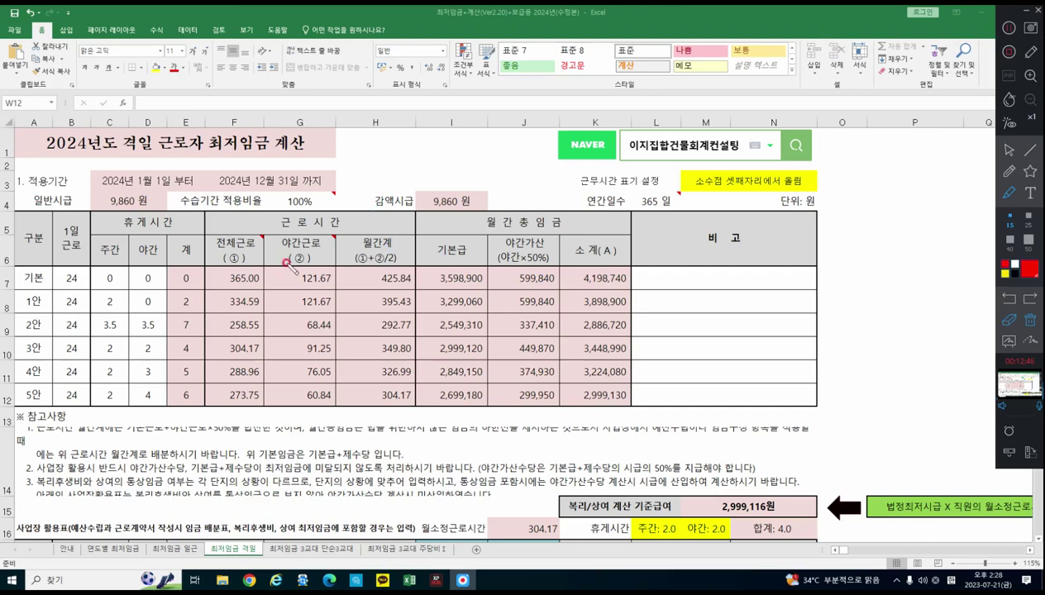
# Step: Draw a red line from the 기본 row's 전체근로 hours toward the 감액시급, handwrite a circled note over the 월간총임금 headings, and clear both
pyautogui.moveTo(245, 258); pyautogui.dragTo(424, 212)
pyautogui.moveTo(234, 259); pyautogui.dragTo(413, 210)
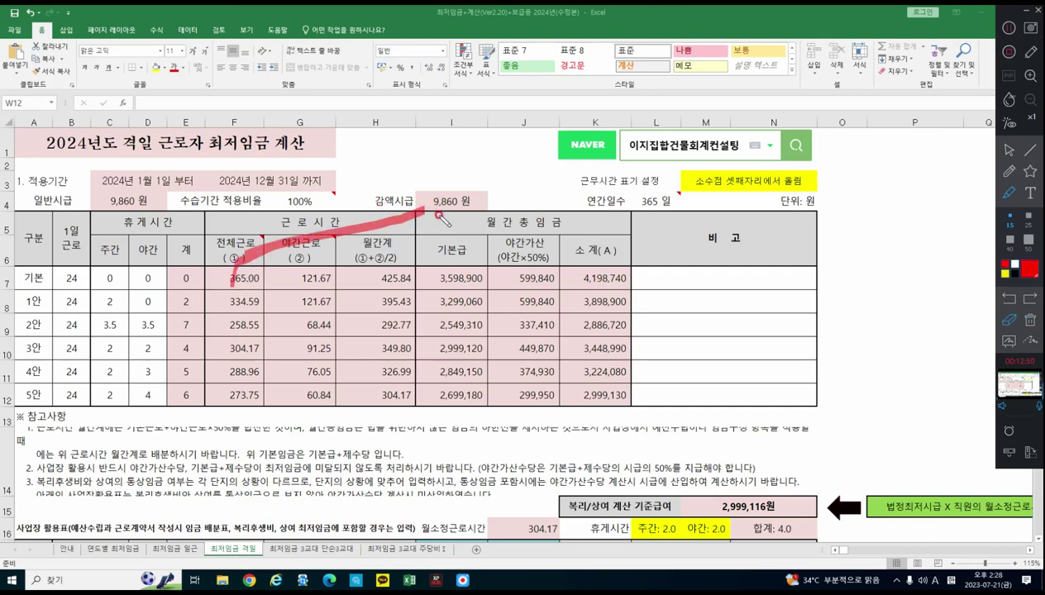
pyautogui.moveTo(536, 259)
pyautogui.mouseDown()
pyautogui.moveTo(570, 248)
pyautogui.moveTo(612, 264)
pyautogui.moveTo(655, 244)
pyautogui.moveTo(633, 242)
pyautogui.mouseUp()
pyautogui.moveTo(684, 210); pyautogui.dragTo(708, 289)
pyautogui.moveTo(674, 236)
pyautogui.mouseDown()
pyautogui.moveTo(590, 272)
pyautogui.moveTo(652, 302)
pyautogui.mouseUp()
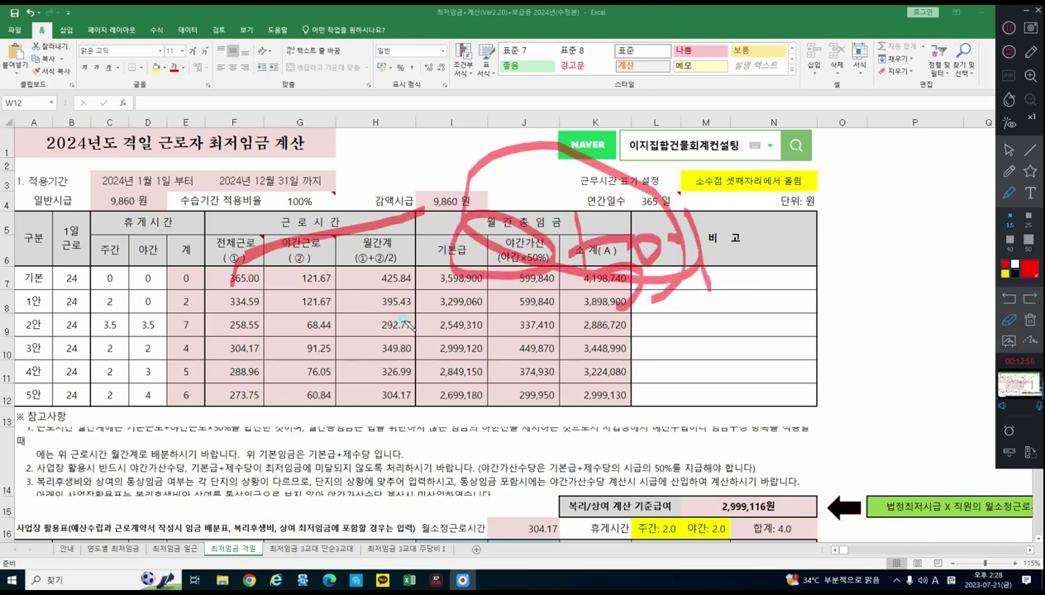
pyautogui.click(1031, 321)
# Step: Circle the 기본 row's 야간근로 hours, annotate their night-premium calculation in red beside the 감액시급, and clear the handwriting
pyautogui.moveTo(329, 257)
pyautogui.mouseDown()
pyautogui.moveTo(332, 280)
pyautogui.moveTo(347, 273)
pyautogui.mouseUp()
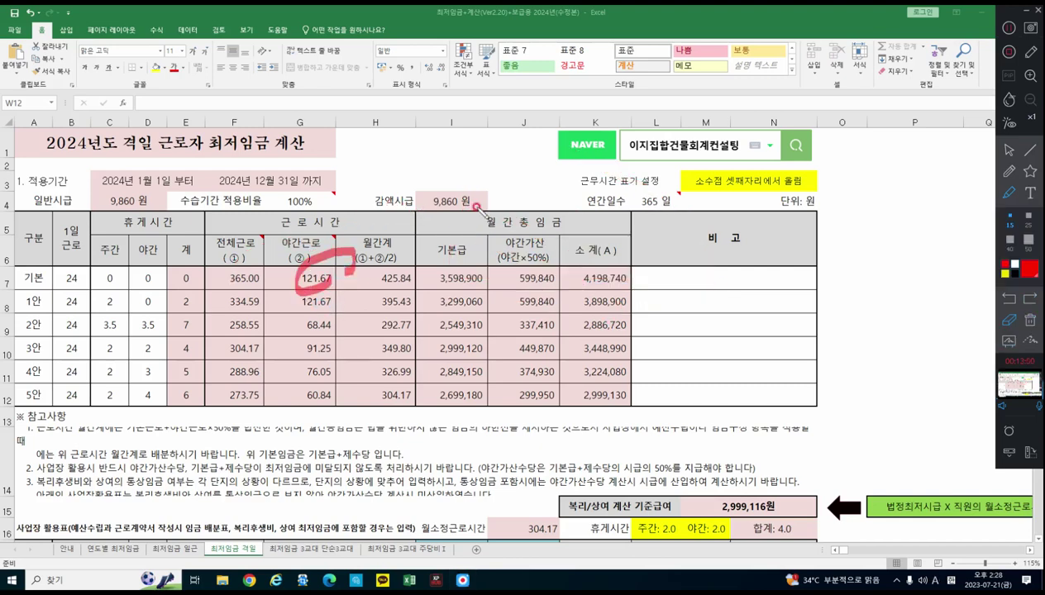
pyautogui.moveTo(477, 206); pyautogui.dragTo(478, 208)
pyautogui.moveTo(397, 188); pyautogui.dragTo(354, 266)
pyautogui.moveTo(347, 214); pyautogui.dragTo(420, 258)
pyautogui.moveTo(549, 175); pyautogui.dragTo(522, 264)
pyautogui.moveTo(564, 235); pyautogui.dragTo(629, 249)
pyautogui.moveTo(504, 289); pyautogui.dragTo(690, 301)
pyautogui.click(1032, 322)
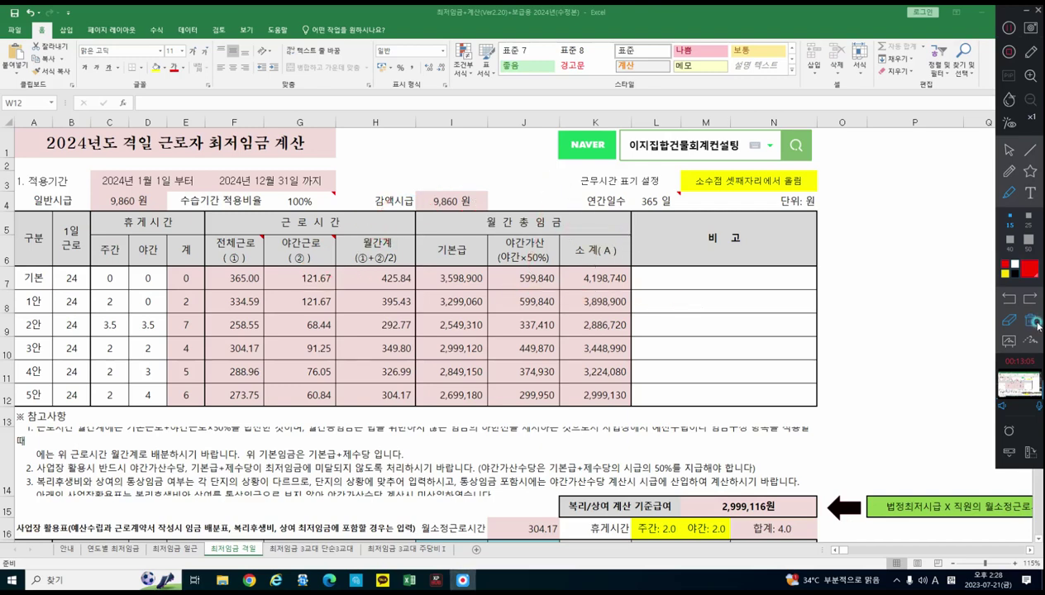
# Step: Mark the 3안 row's break times, underline its working hours, circle its 소계 amount in red, and clear the marks
pyautogui.click(1009, 152)
pyautogui.click(1009, 152)
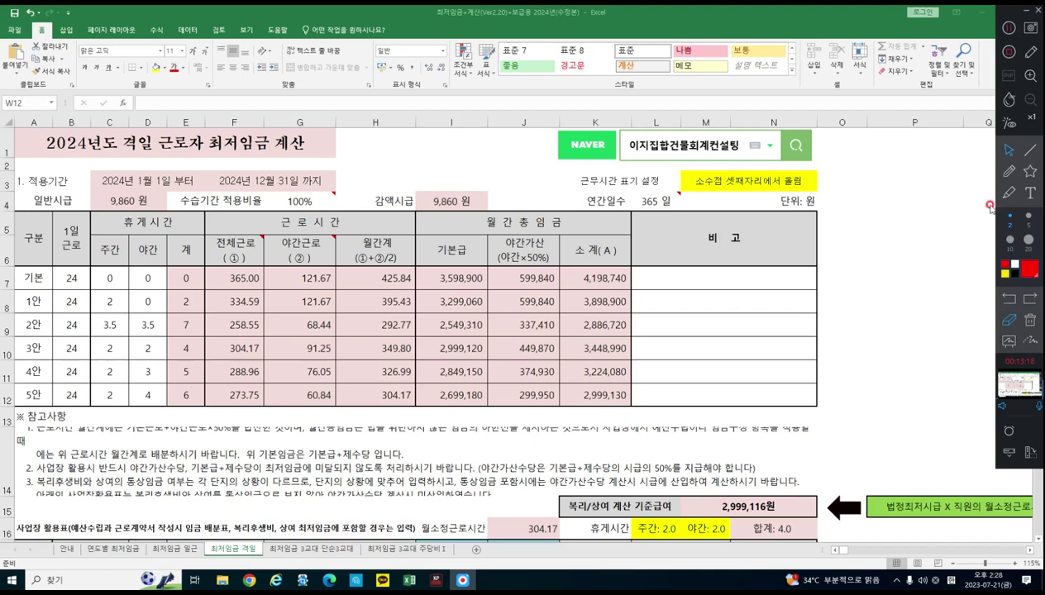
pyautogui.click(1012, 193)
pyautogui.moveTo(110, 354)
pyautogui.mouseDown()
pyautogui.moveTo(71, 364)
pyautogui.moveTo(187, 345)
pyautogui.moveTo(176, 359)
pyautogui.moveTo(423, 367)
pyautogui.mouseUp()
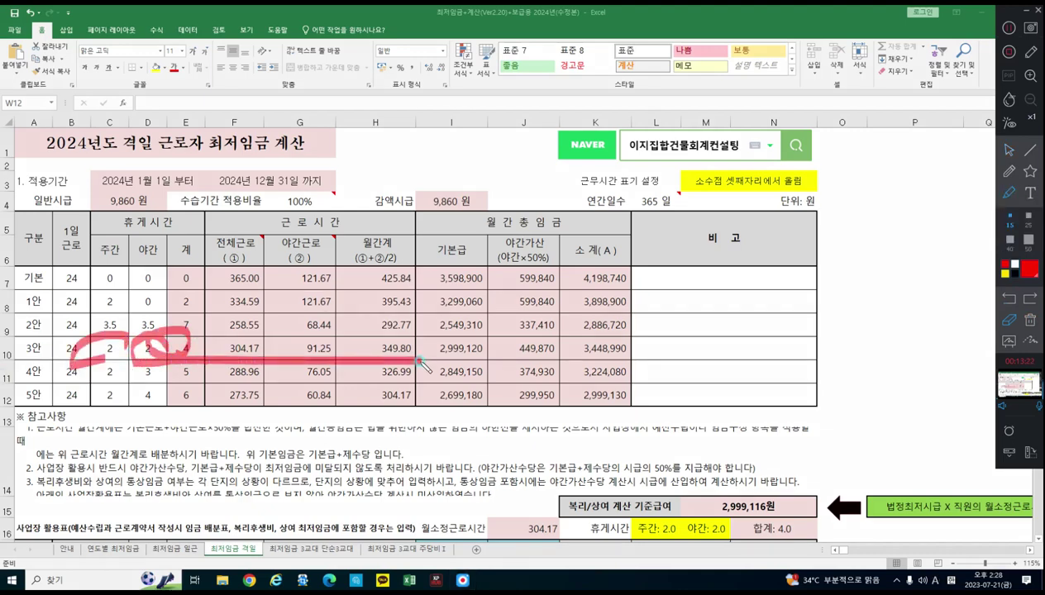
pyautogui.moveTo(613, 354)
pyautogui.mouseDown()
pyautogui.moveTo(612, 319)
pyautogui.moveTo(645, 354)
pyautogui.mouseUp()
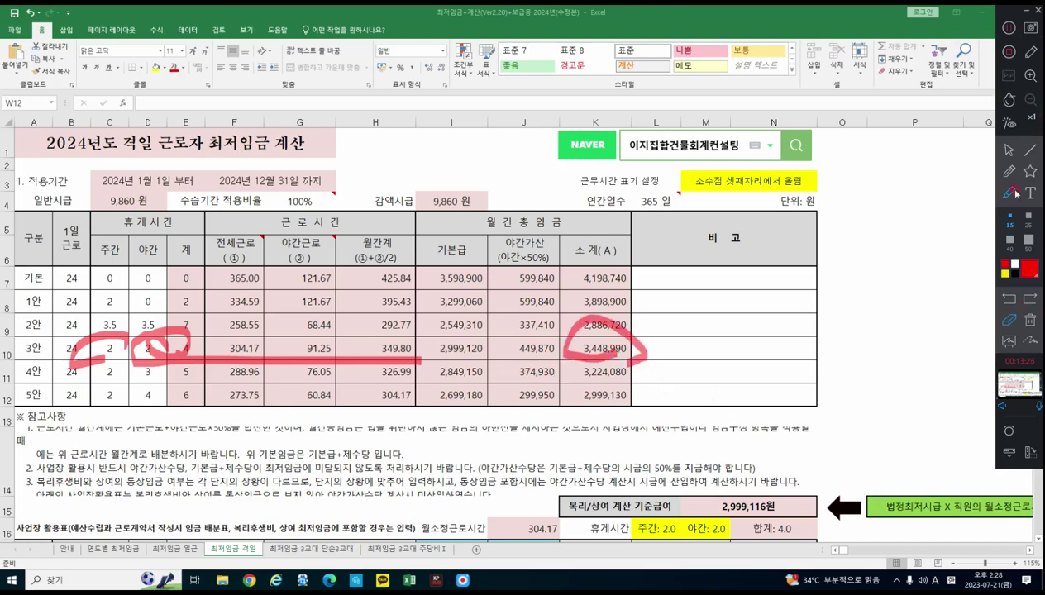
pyautogui.click(1031, 320)
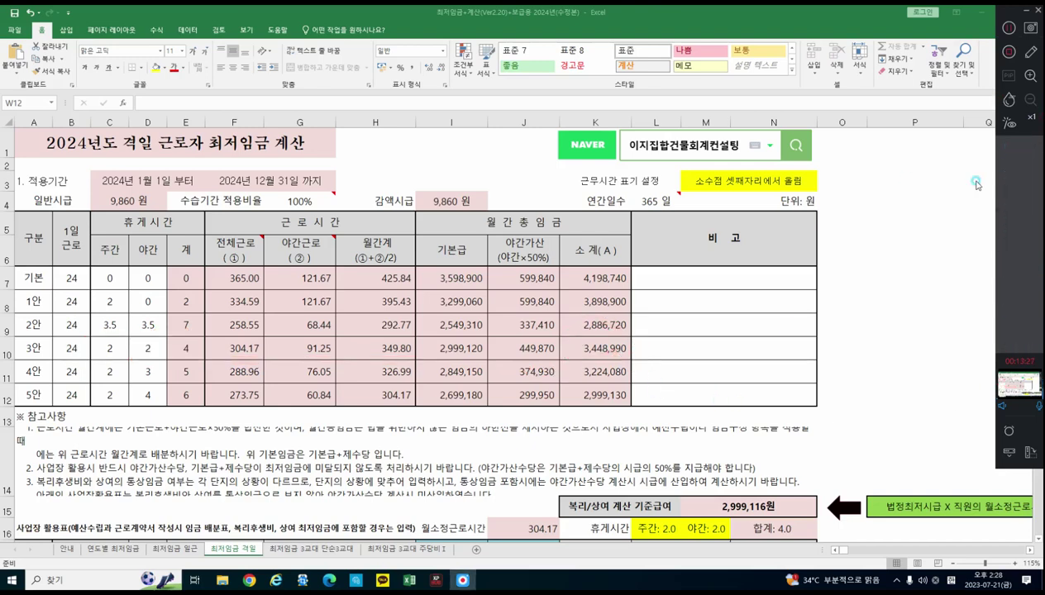
# Step: Outline the 기본급, 제수당, 복리후생비 and 상여 columns of the 사업장 활용표 in red
pyautogui.scroll(-1, 775, 342)
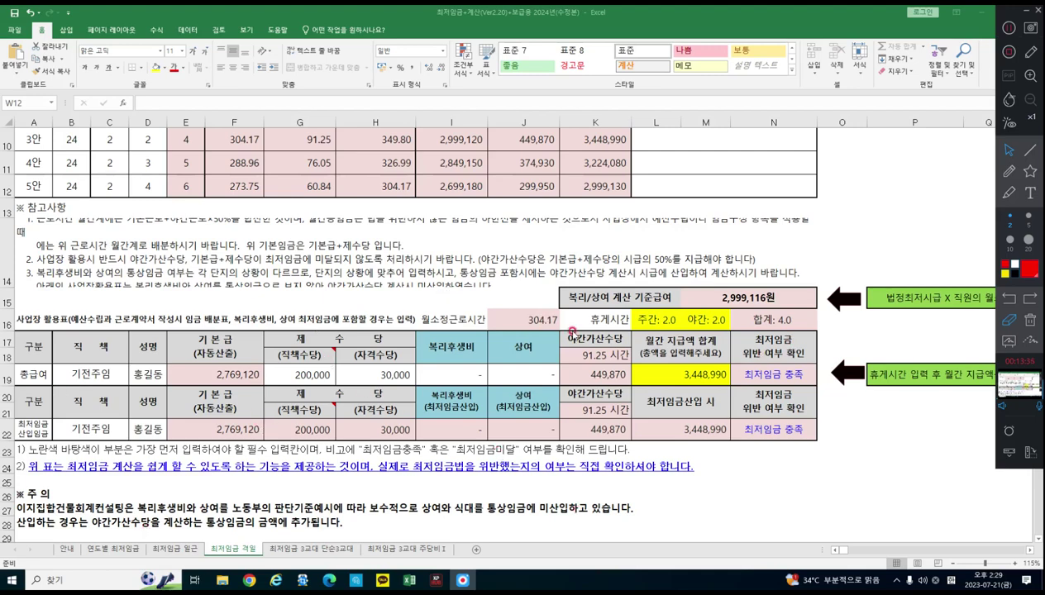
pyautogui.scroll(-1, 565, 329)
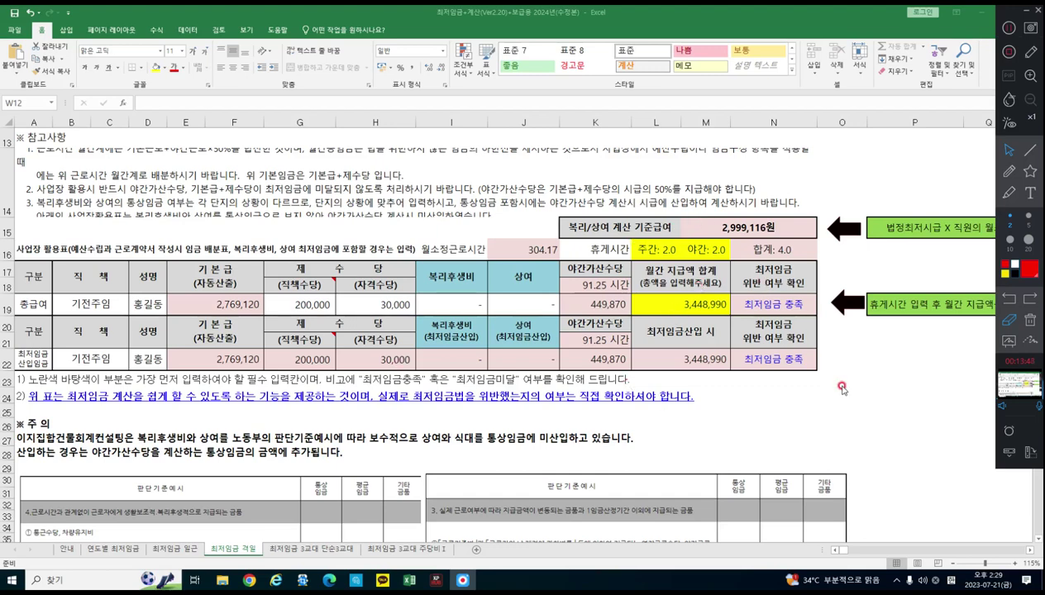
pyautogui.click(1009, 195)
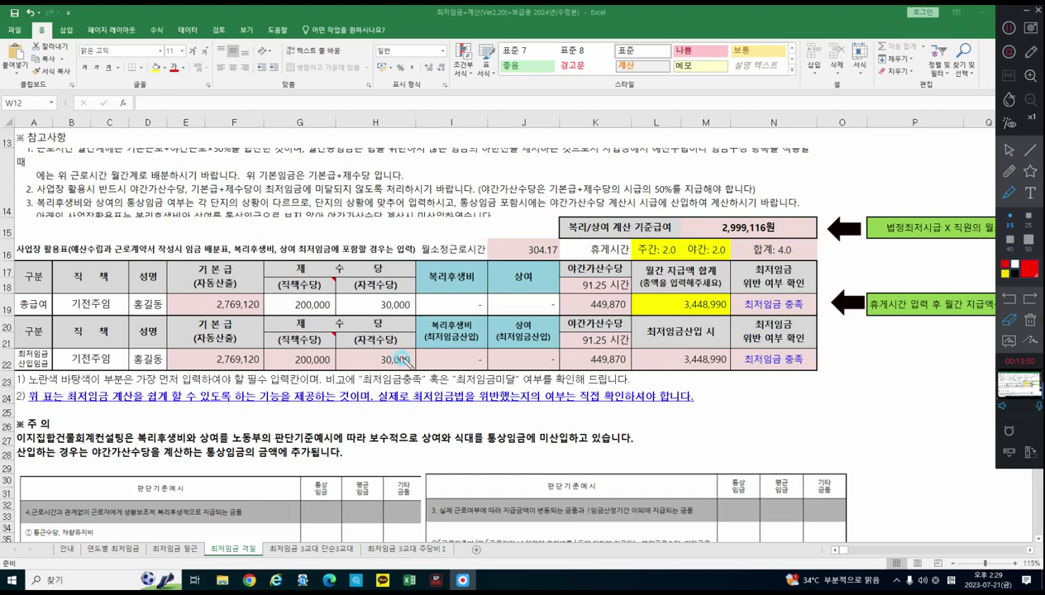
pyautogui.moveTo(164, 246)
pyautogui.mouseDown()
pyautogui.moveTo(163, 364)
pyautogui.moveTo(469, 386)
pyautogui.moveTo(529, 293)
pyautogui.moveTo(388, 232)
pyautogui.moveTo(162, 249)
pyautogui.mouseUp()
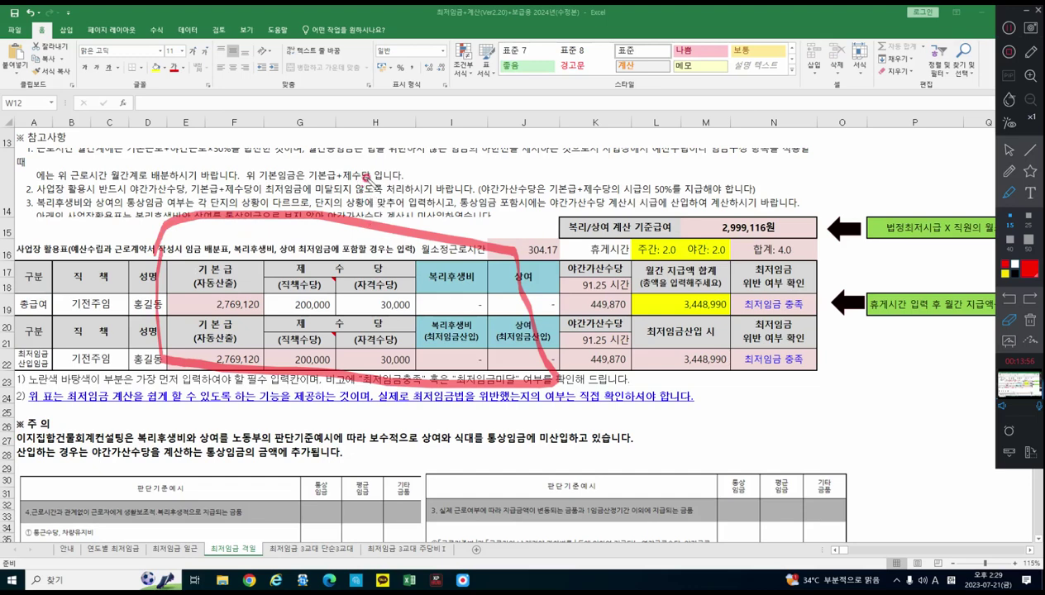
# Step: Handwrite red notes with an X above the 사업장 활용표, outline its 야간가산수당 column, and clear all the marks
pyautogui.moveTo(402, 166)
pyautogui.mouseDown()
pyautogui.moveTo(408, 185)
pyautogui.moveTo(392, 197)
pyautogui.mouseUp()
pyautogui.moveTo(420, 175)
pyautogui.mouseDown()
pyautogui.moveTo(428, 213)
pyautogui.moveTo(438, 209)
pyautogui.mouseUp()
pyautogui.moveTo(513, 159); pyautogui.dragTo(469, 231)
pyautogui.moveTo(481, 163); pyautogui.dragTo(524, 209)
pyautogui.moveTo(562, 252)
pyautogui.mouseDown()
pyautogui.moveTo(659, 285)
pyautogui.moveTo(504, 266)
pyautogui.mouseUp()
pyautogui.moveTo(632, 148)
pyautogui.mouseDown()
pyautogui.moveTo(659, 202)
pyautogui.moveTo(738, 159)
pyautogui.mouseUp()
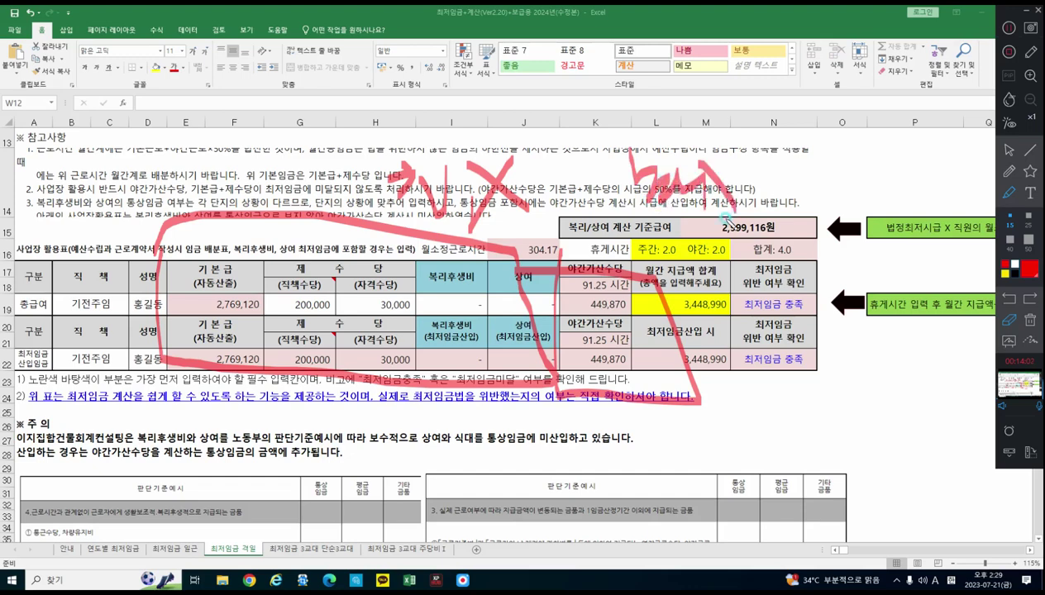
pyautogui.click(1029, 319)
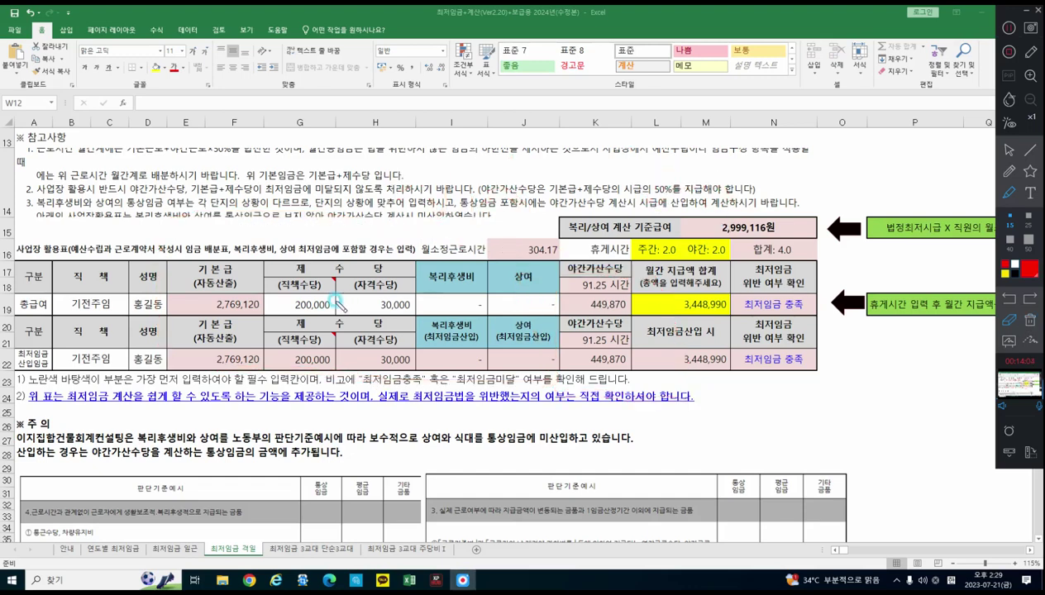
# Step: Circle the 야간가산수당 area and the remaining pay columns of the 사업장 활용표, add red handwritten notes beside them, and clear everything
pyautogui.moveTo(603, 387)
pyautogui.mouseDown()
pyautogui.moveTo(701, 216)
pyautogui.moveTo(666, 374)
pyautogui.moveTo(810, 397)
pyautogui.moveTo(780, 382)
pyautogui.mouseUp()
pyautogui.moveTo(789, 413)
pyautogui.mouseDown()
pyautogui.moveTo(788, 438)
pyautogui.moveTo(820, 433)
pyautogui.mouseUp()
pyautogui.moveTo(815, 455); pyautogui.dragTo(817, 463)
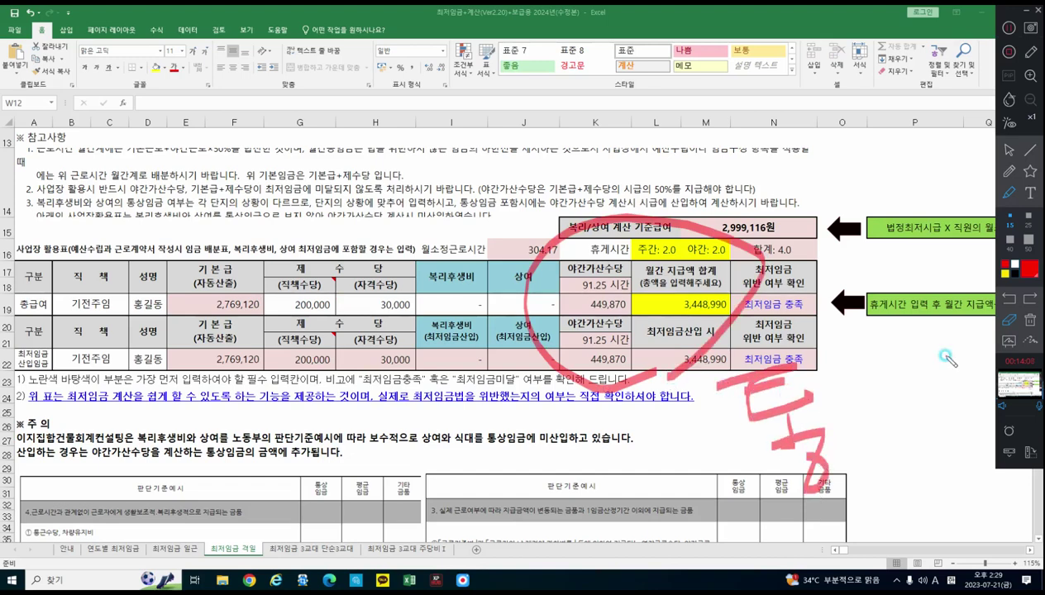
pyautogui.moveTo(934, 340); pyautogui.dragTo(894, 426)
pyautogui.moveTo(917, 378); pyautogui.dragTo(953, 405)
pyautogui.moveTo(948, 347); pyautogui.dragTo(975, 337)
pyautogui.moveTo(974, 347); pyautogui.dragTo(978, 364)
pyautogui.moveTo(533, 365)
pyautogui.mouseDown()
pyautogui.moveTo(99, 405)
pyautogui.moveTo(522, 364)
pyautogui.moveTo(511, 395)
pyautogui.mouseUp()
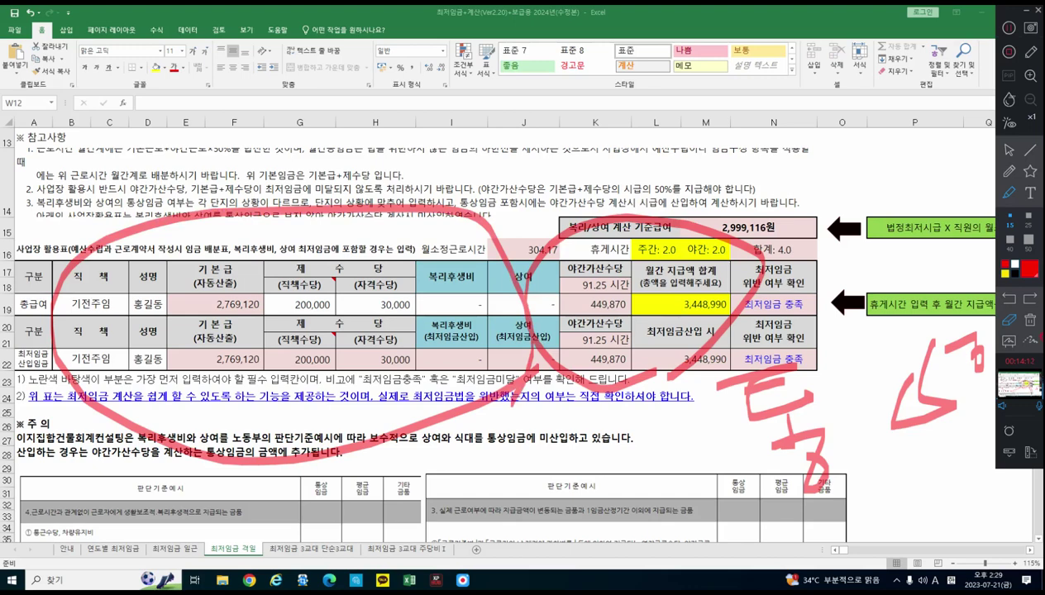
pyautogui.click(1031, 320)
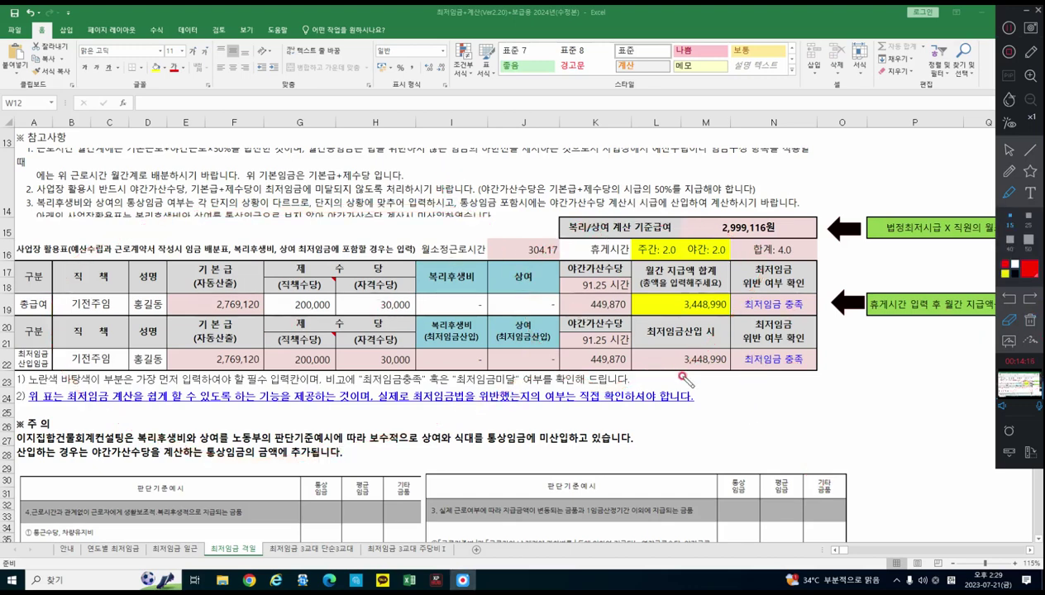
# Step: Circle the 총급여 row's 월간 지급액 합계 and 야간가산수당 in red, compare them with the upper wage table, and clear the marks
pyautogui.moveTo(710, 313)
pyautogui.mouseDown()
pyautogui.moveTo(699, 281)
pyautogui.moveTo(713, 331)
pyautogui.moveTo(776, 323)
pyautogui.mouseUp()
pyautogui.moveTo(620, 294)
pyautogui.mouseDown()
pyautogui.moveTo(552, 273)
pyautogui.moveTo(622, 292)
pyautogui.moveTo(561, 302)
pyautogui.moveTo(610, 311)
pyautogui.mouseUp()
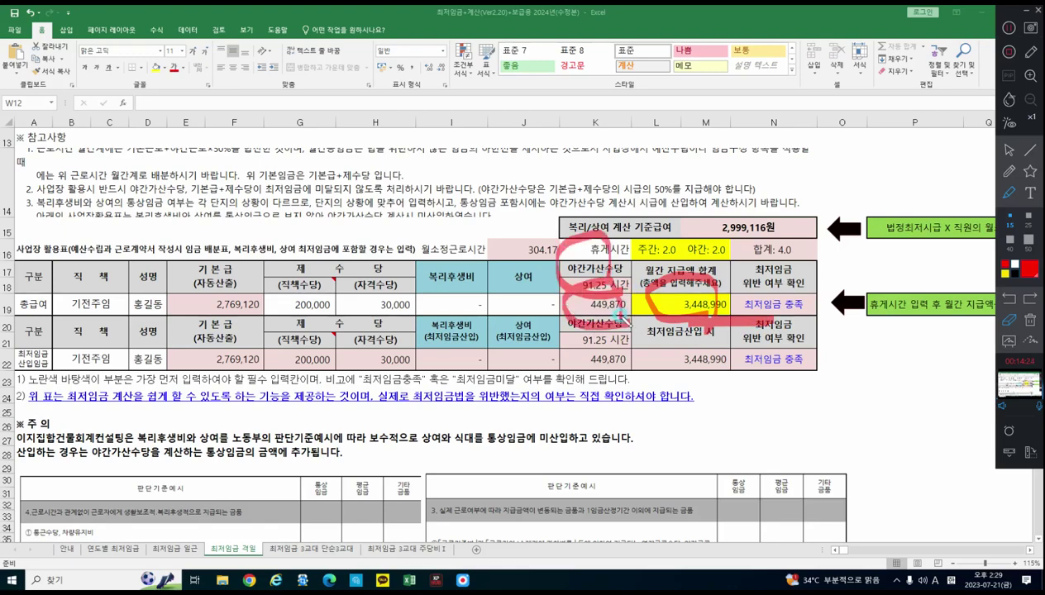
pyautogui.click(1008, 150)
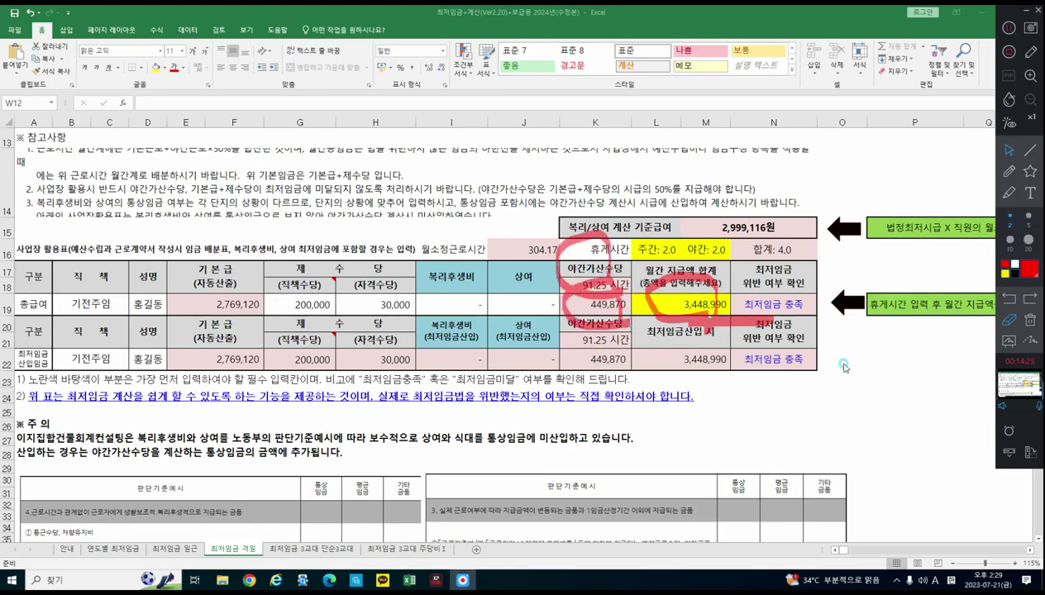
pyautogui.scroll(4, 665, 376)
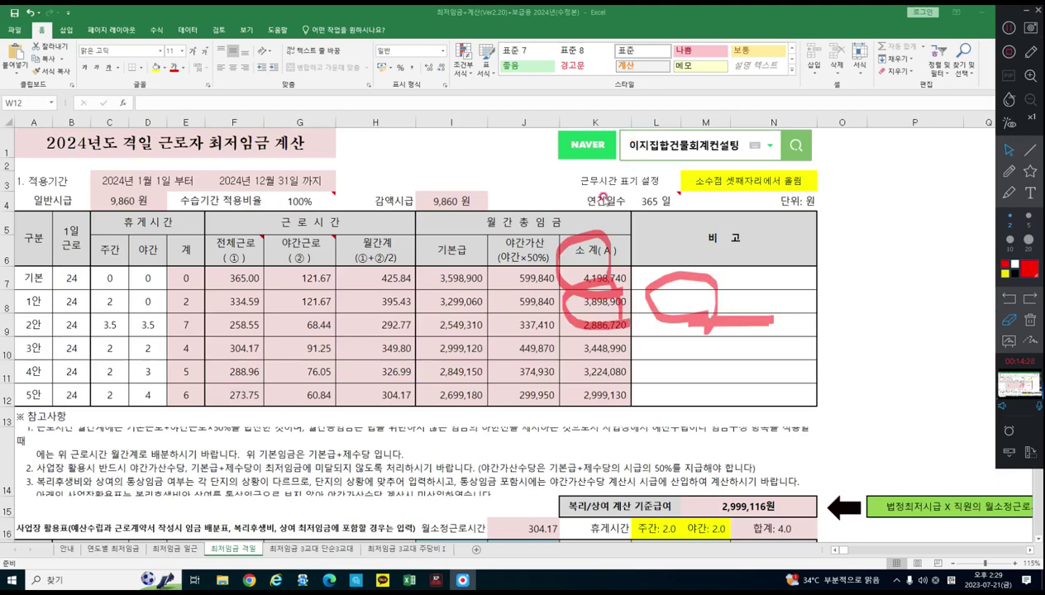
pyautogui.scroll(-1, 616, 420)
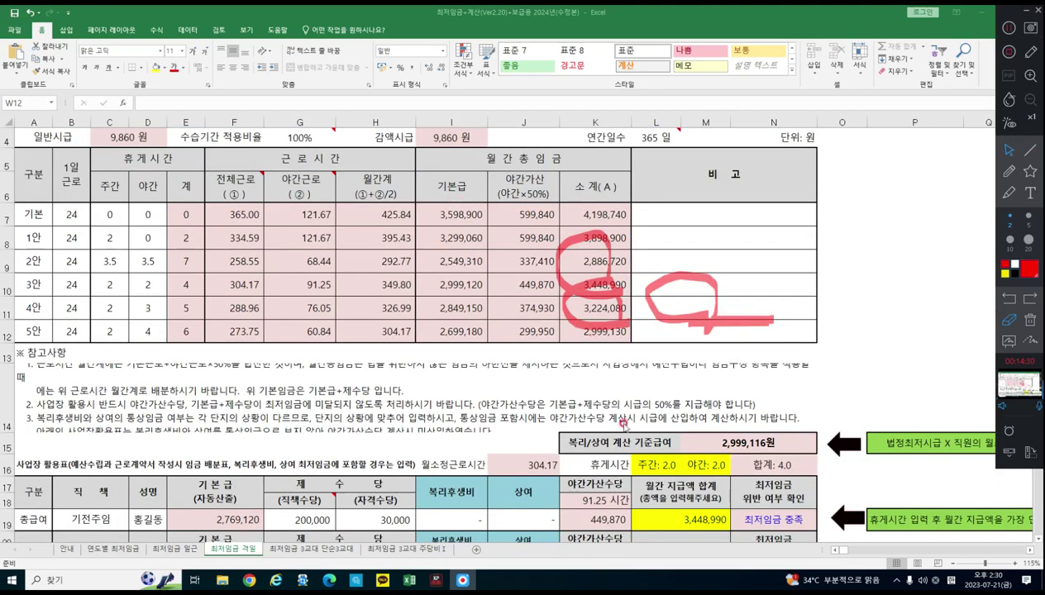
pyautogui.scroll(-2, 613, 380)
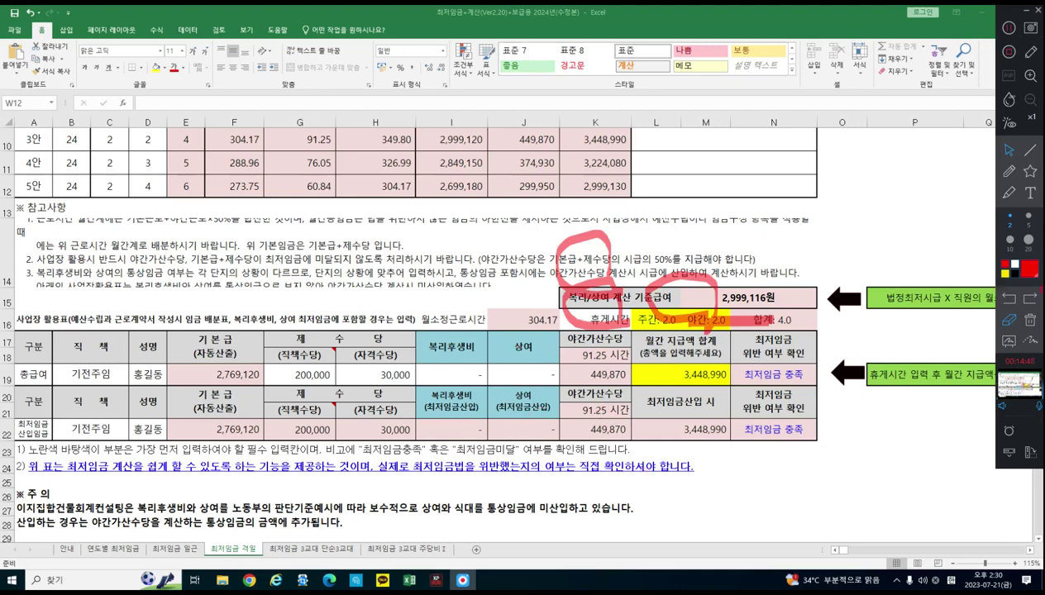
pyautogui.click(1033, 322)
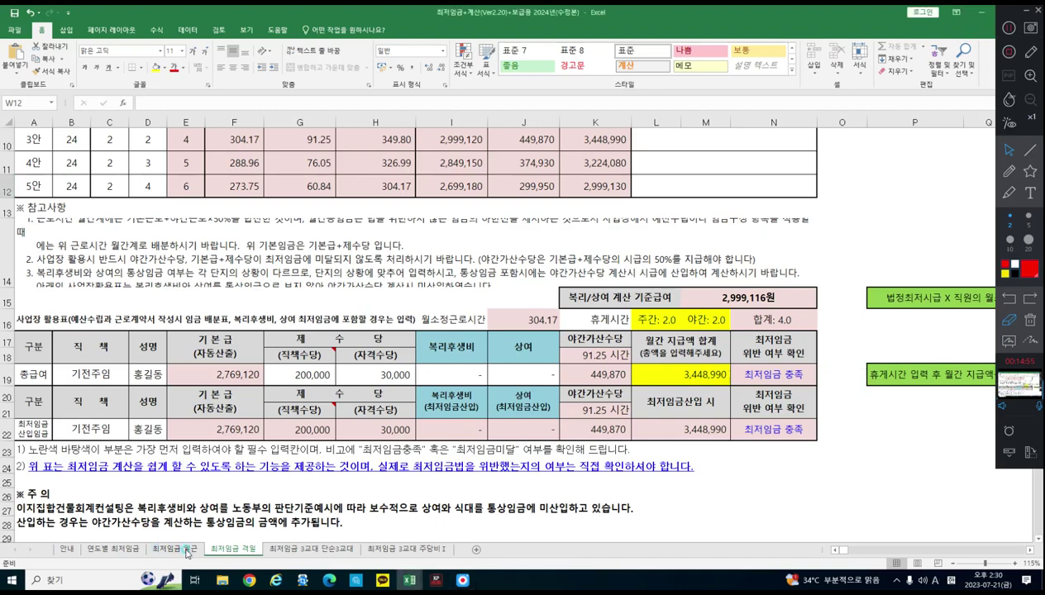
# Step: Review the work-pattern and wage tables on the 최저임금 일근 sheet, and return to the 최저임금 격일 sheet's wage table
pyautogui.click(186, 549)
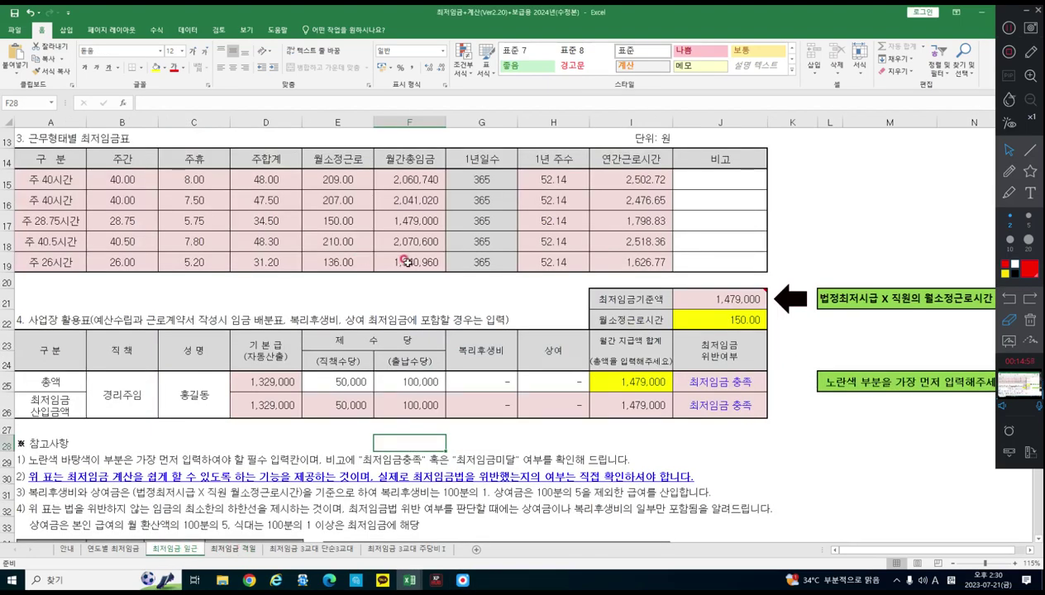
pyautogui.scroll(4, 407, 261)
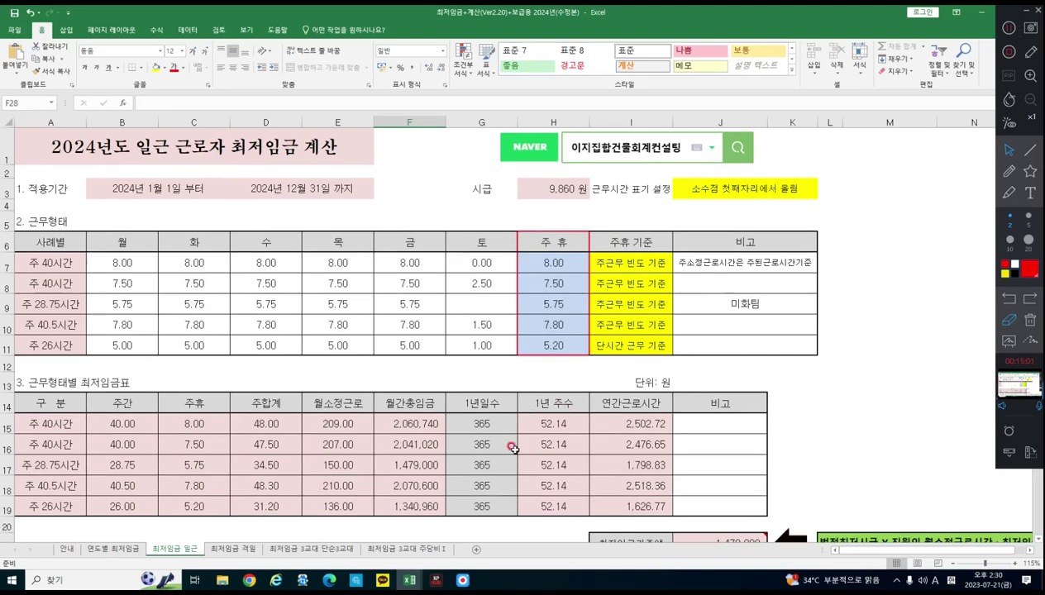
pyautogui.scroll(-1, 492, 427)
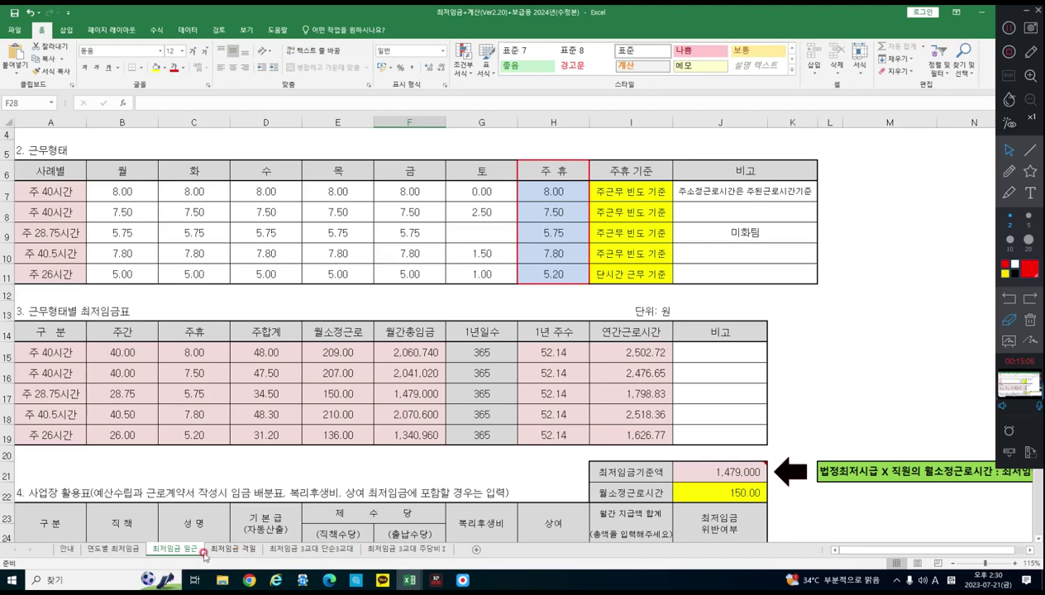
pyautogui.click(234, 550)
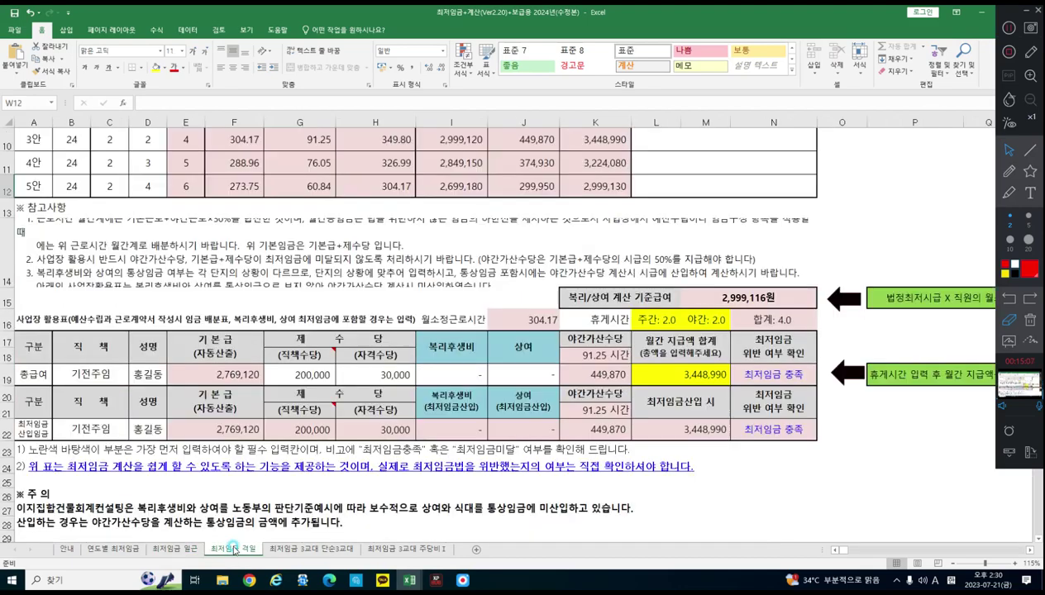
pyautogui.scroll(3, 413, 502)
pyautogui.scroll(-2, 565, 468)
pyautogui.scroll(3, 567, 465)
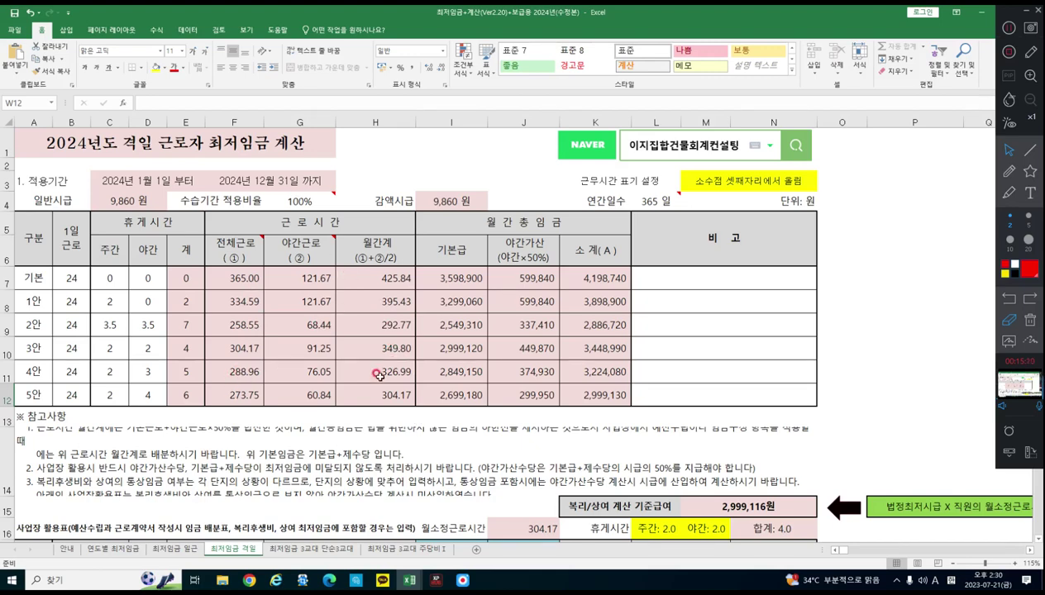
# Step: On the 최저임금 3교대 단순3교대 sheet, set the 3일차 row's 주간 hours to 0 and 야간 hours to 8
pyautogui.scroll(-3, 377, 374)
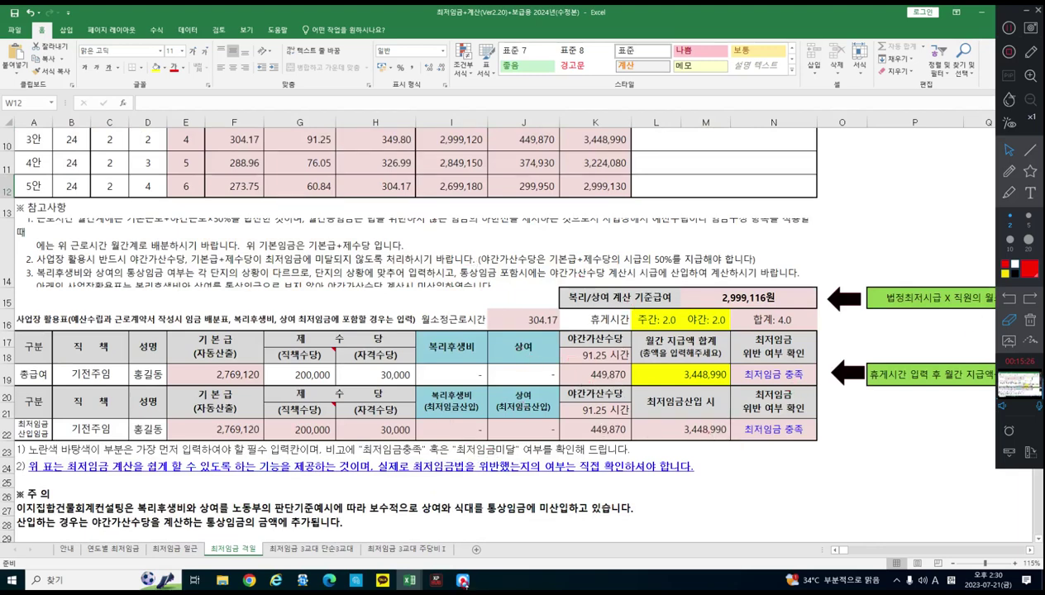
pyautogui.click(350, 552)
pyautogui.click(349, 551)
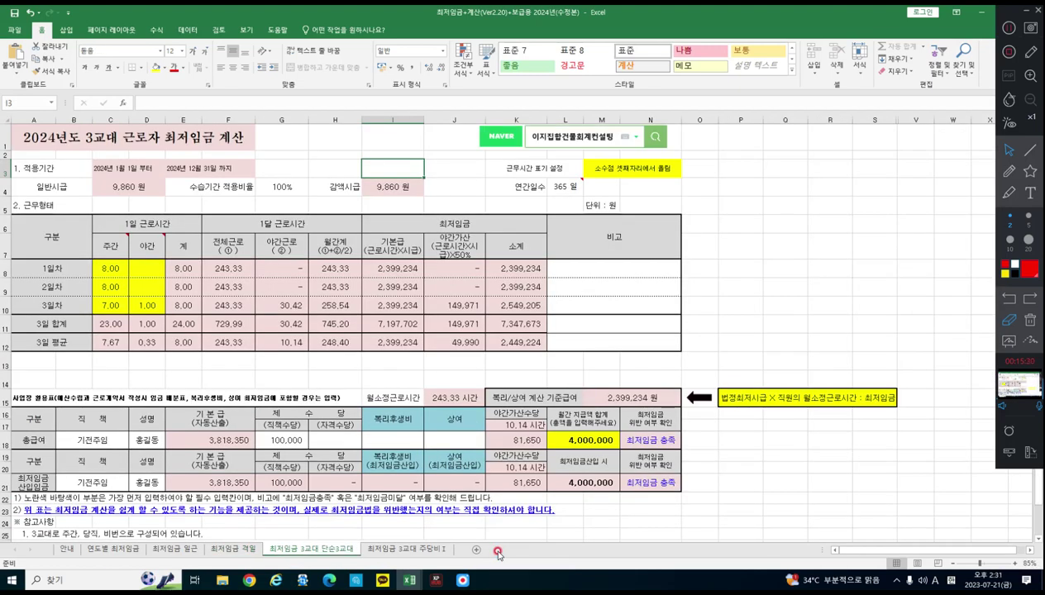
pyautogui.click(109, 306)
pyautogui.write('0')
pyautogui.press('Right')
pyautogui.write('8')
pyautogui.press('Return')
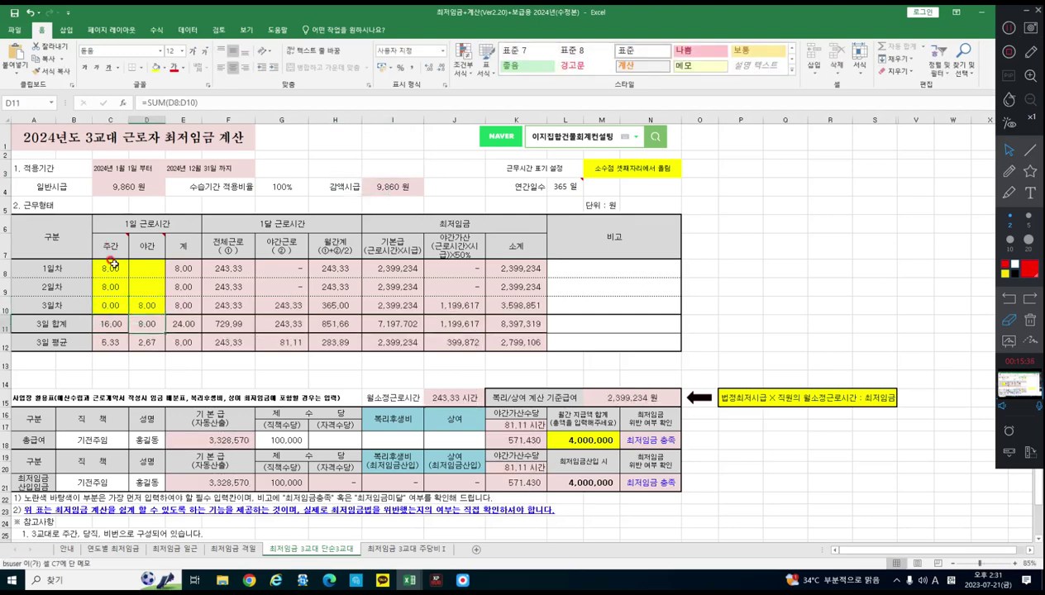
# Step: Examine the daily 주간 and 야간 hours and their 계 on the 3교대 sheet, comparing with the 최저임금 격일 sheet
pyautogui.click(111, 267)
pyautogui.click(116, 287)
pyautogui.click(151, 305)
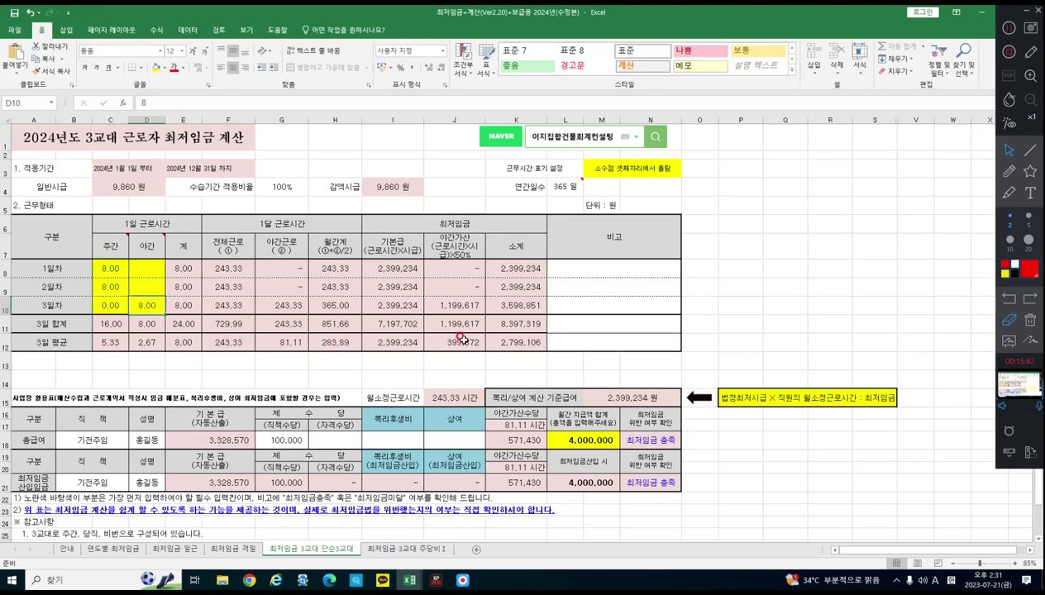
pyautogui.click(181, 270)
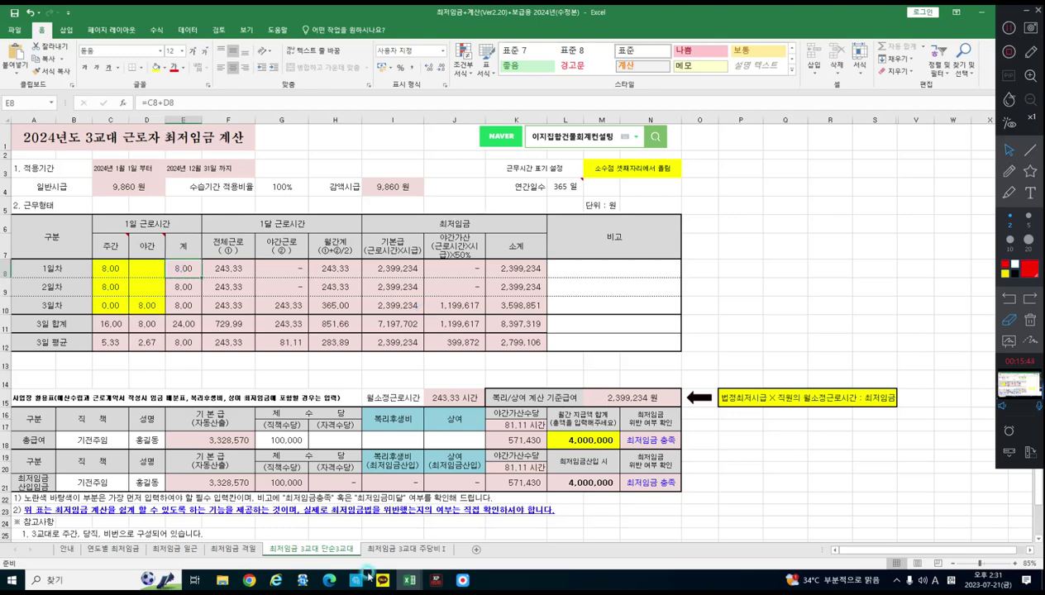
pyautogui.click(240, 550)
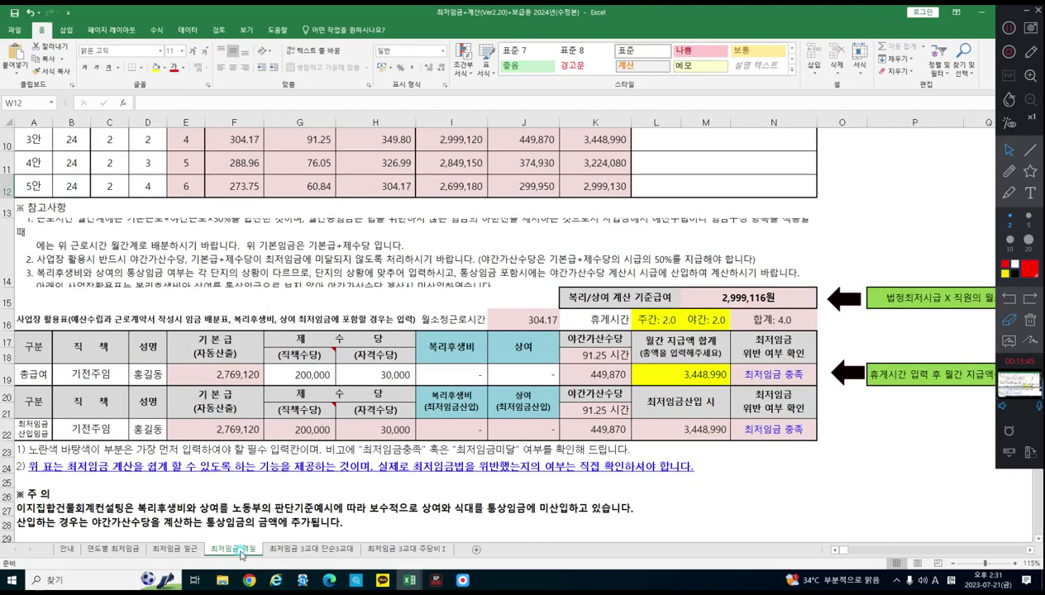
pyautogui.click(283, 545)
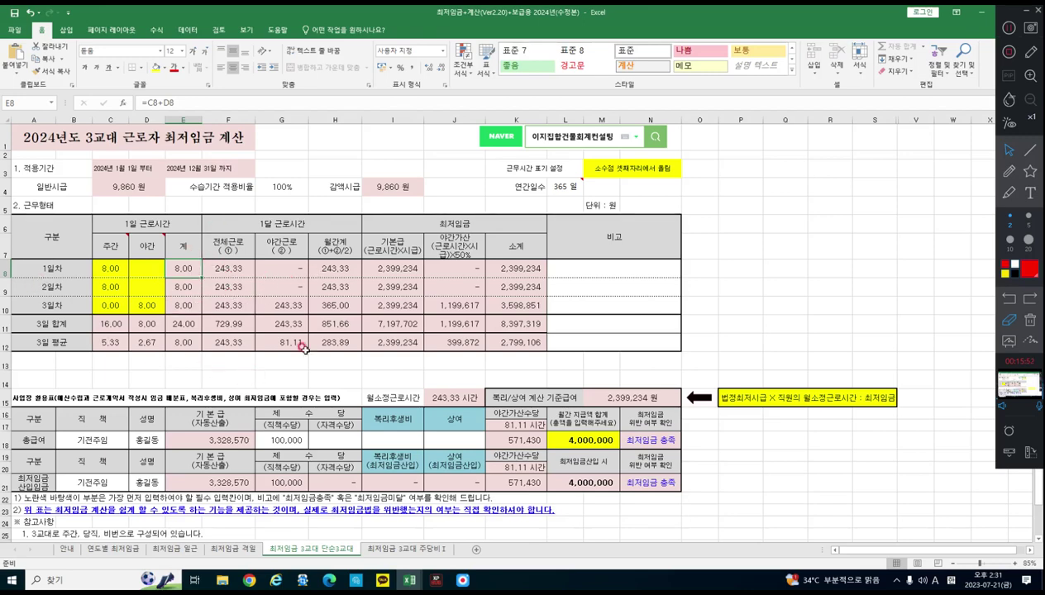
pyautogui.click(220, 269)
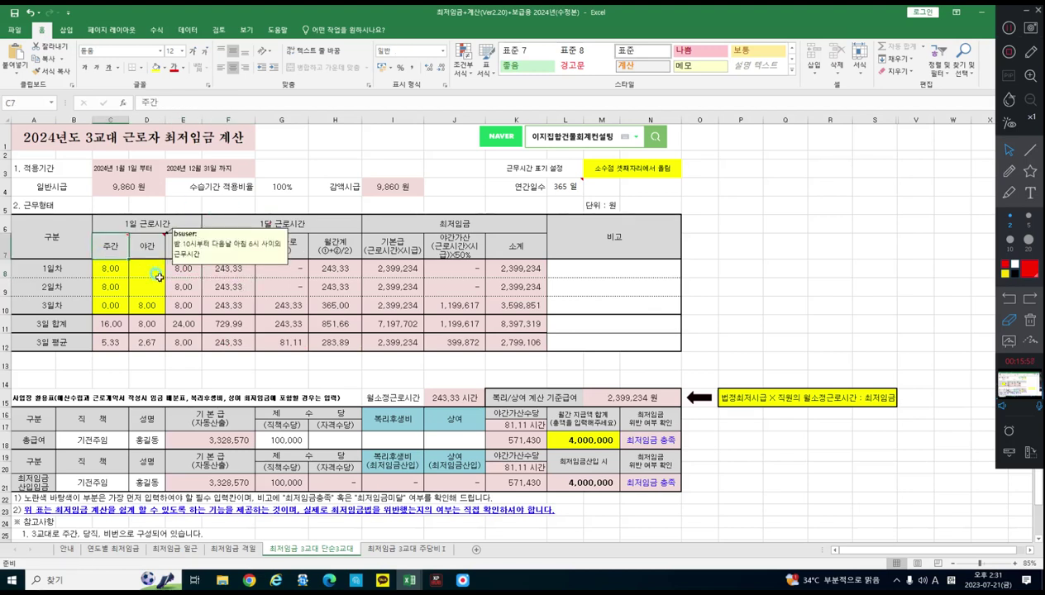
pyautogui.click(110, 271)
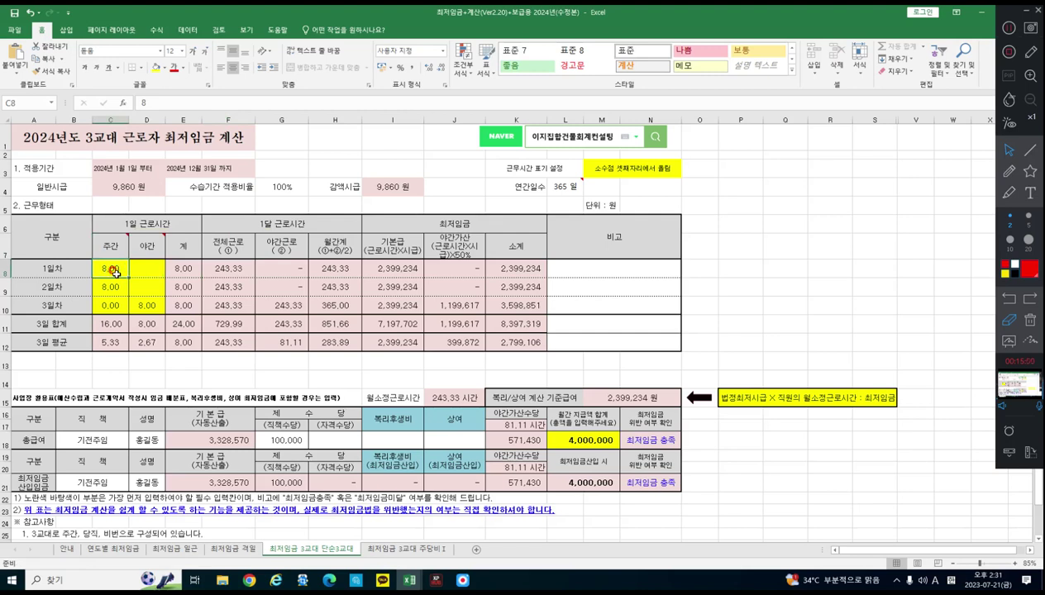
# Step: Mark the 전체근로 values in red, draw large handwritten notes across the wage tables, and clear all the marks
pyautogui.click(1006, 194)
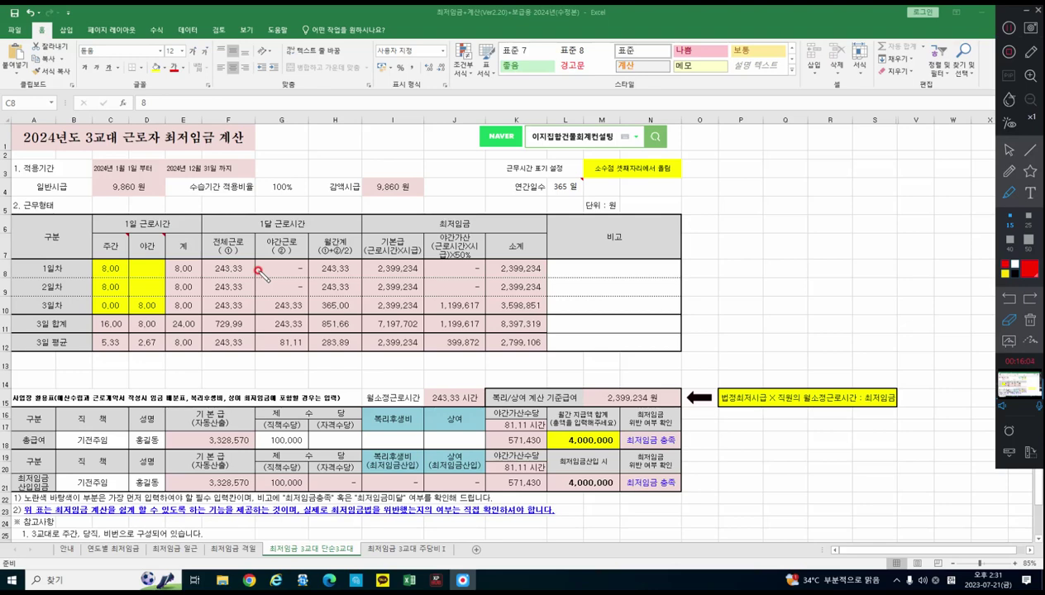
pyautogui.moveTo(246, 268)
pyautogui.mouseDown()
pyautogui.moveTo(212, 253)
pyautogui.moveTo(240, 280)
pyautogui.moveTo(232, 300)
pyautogui.moveTo(206, 277)
pyautogui.moveTo(243, 285)
pyautogui.mouseUp()
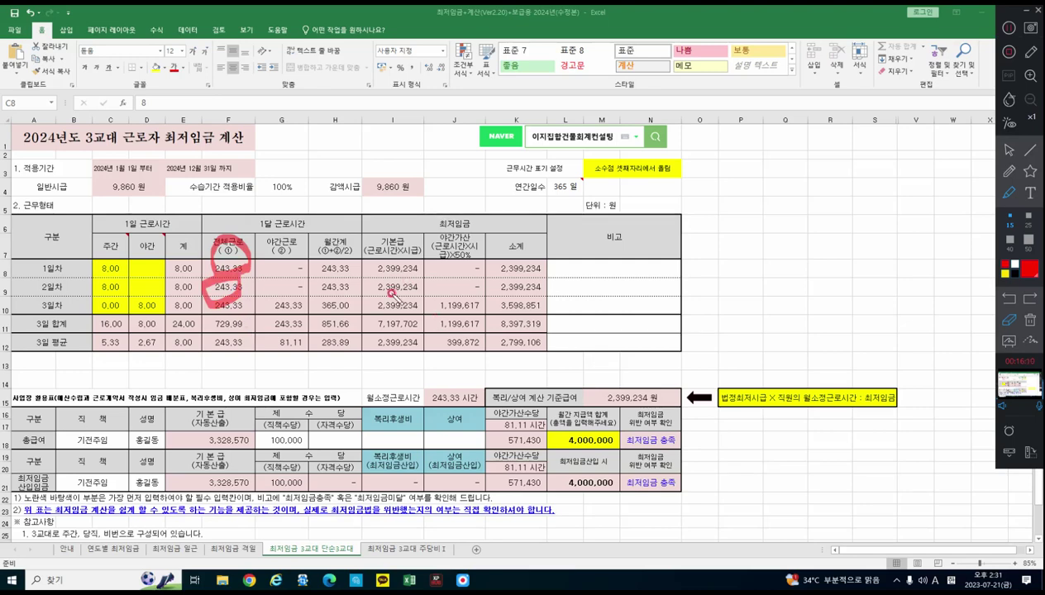
pyautogui.moveTo(335, 295)
pyautogui.mouseDown()
pyautogui.moveTo(331, 322)
pyautogui.moveTo(385, 281)
pyautogui.moveTo(451, 281)
pyautogui.moveTo(484, 319)
pyautogui.moveTo(529, 306)
pyautogui.moveTo(538, 287)
pyautogui.moveTo(631, 377)
pyautogui.moveTo(700, 388)
pyautogui.moveTo(664, 463)
pyautogui.moveTo(612, 459)
pyautogui.mouseUp()
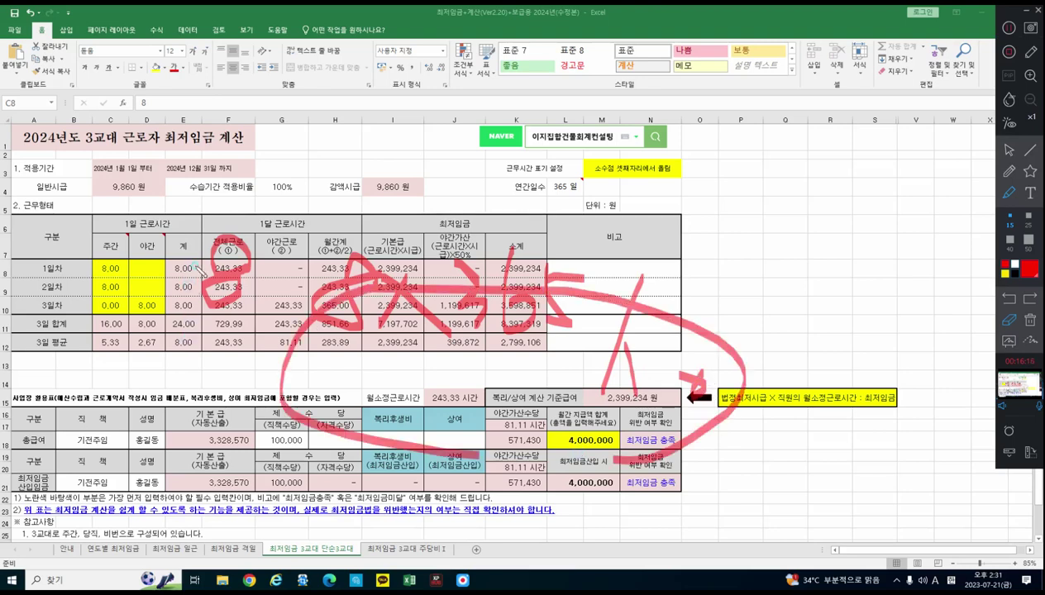
pyautogui.moveTo(198, 267); pyautogui.dragTo(290, 274)
pyautogui.click(1030, 320)
pyautogui.moveTo(216, 295)
pyautogui.mouseDown()
pyautogui.moveTo(256, 295)
pyautogui.moveTo(286, 314)
pyautogui.moveTo(256, 322)
pyautogui.moveTo(291, 324)
pyautogui.moveTo(248, 281)
pyautogui.moveTo(316, 290)
pyautogui.mouseUp()
pyautogui.click(1031, 320)
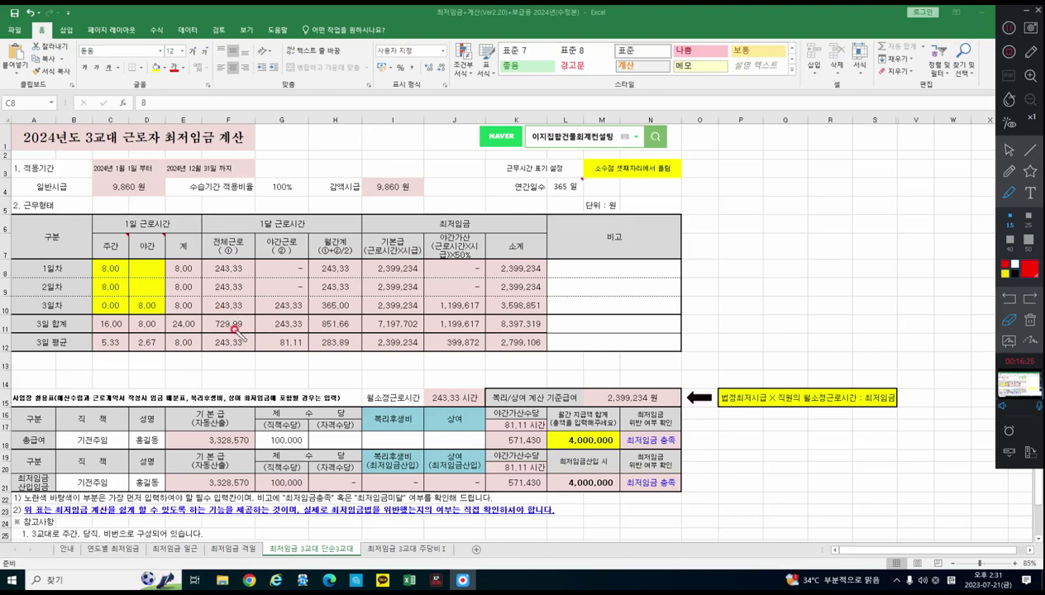
# Step: Mark the 전체근로, 야간근로 and 기본급 columns of the wage table in red, and clear the marks
pyautogui.moveTo(224, 261)
pyautogui.mouseDown()
pyautogui.moveTo(234, 267)
pyautogui.moveTo(240, 364)
pyautogui.moveTo(205, 351)
pyautogui.moveTo(229, 374)
pyautogui.mouseUp()
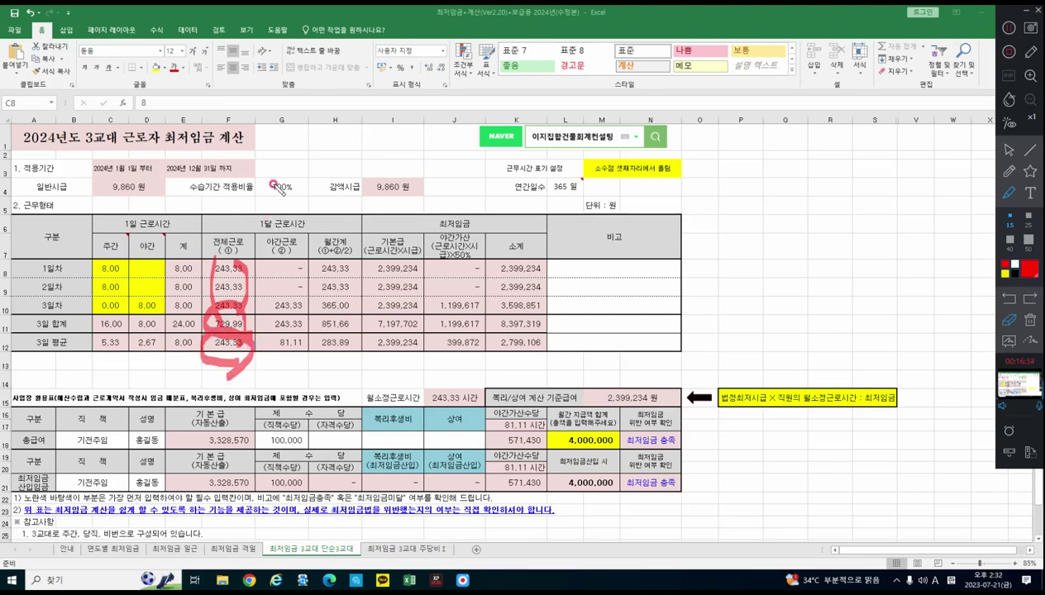
pyautogui.moveTo(302, 352)
pyautogui.mouseDown()
pyautogui.moveTo(304, 360)
pyautogui.moveTo(281, 356)
pyautogui.moveTo(267, 332)
pyautogui.mouseUp()
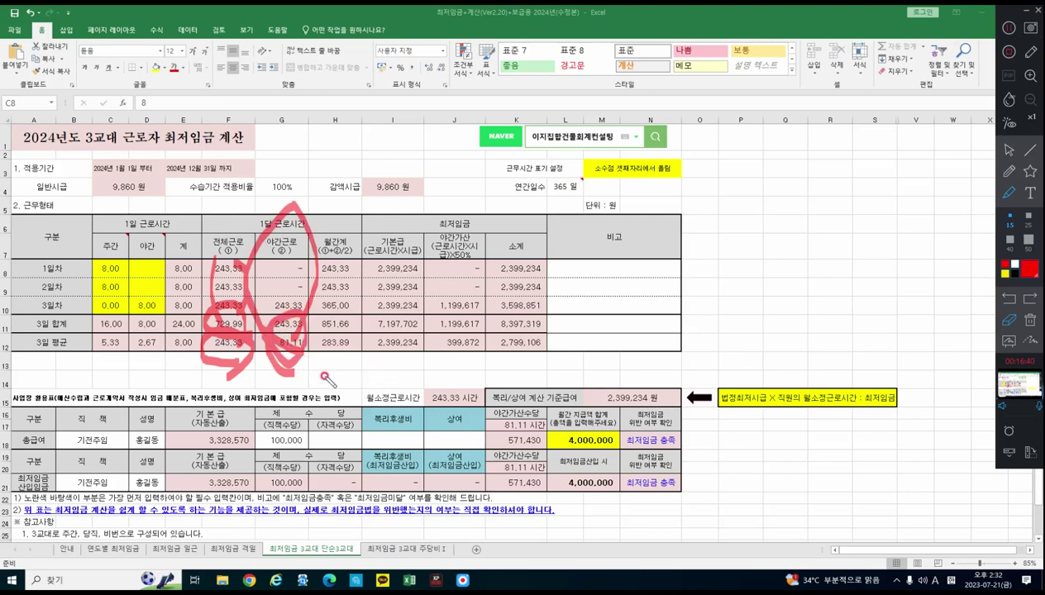
pyautogui.moveTo(389, 215)
pyautogui.mouseDown()
pyautogui.moveTo(387, 347)
pyautogui.moveTo(407, 248)
pyautogui.mouseUp()
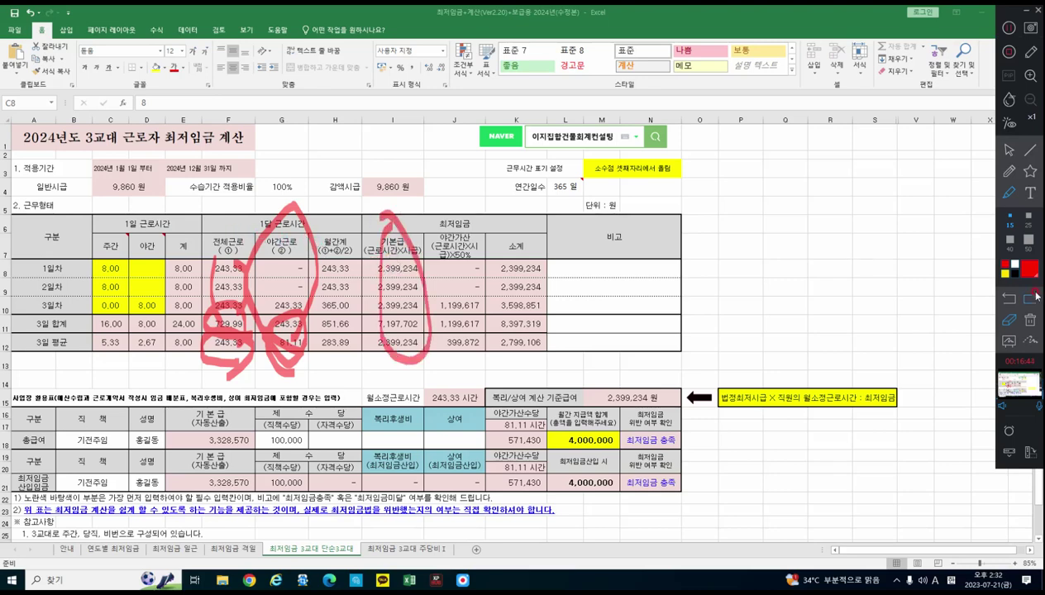
pyautogui.click(1029, 321)
# Step: Circle the 전체근로 column and the 감액시급 in red, clear the circles, and mark the 3일 평균 row's 전체근로 value
pyautogui.moveTo(225, 225)
pyautogui.mouseDown()
pyautogui.moveTo(285, 298)
pyautogui.moveTo(234, 218)
pyautogui.mouseUp()
pyautogui.moveTo(389, 192)
pyautogui.mouseDown()
pyautogui.moveTo(345, 169)
pyautogui.moveTo(405, 203)
pyautogui.mouseUp()
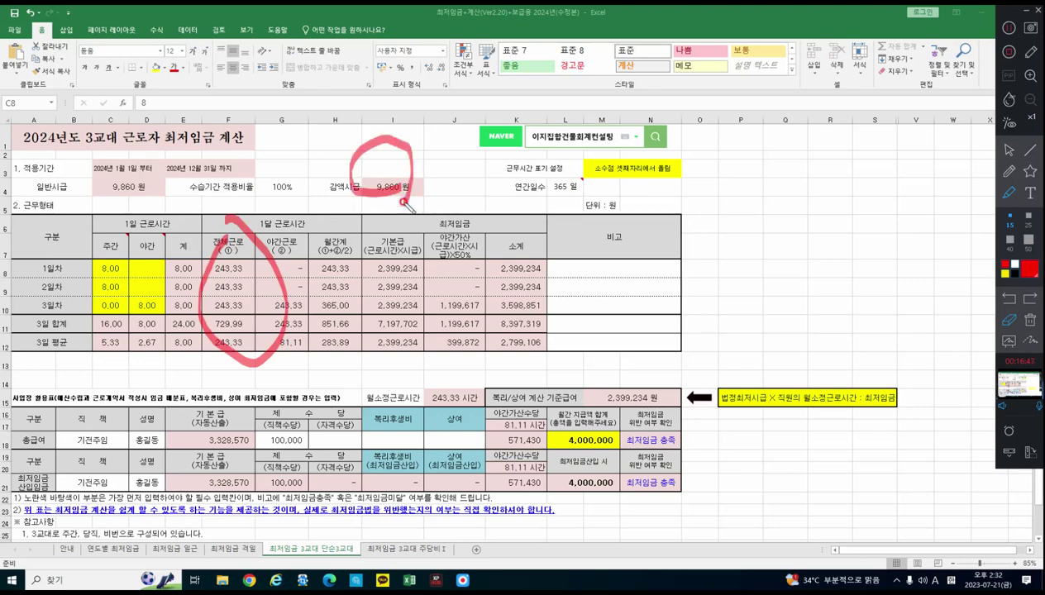
pyautogui.moveTo(231, 322)
pyautogui.mouseDown()
pyautogui.moveTo(236, 360)
pyautogui.moveTo(222, 317)
pyautogui.moveTo(224, 352)
pyautogui.moveTo(241, 342)
pyautogui.moveTo(213, 357)
pyautogui.moveTo(240, 356)
pyautogui.mouseUp()
pyautogui.click(1009, 318)
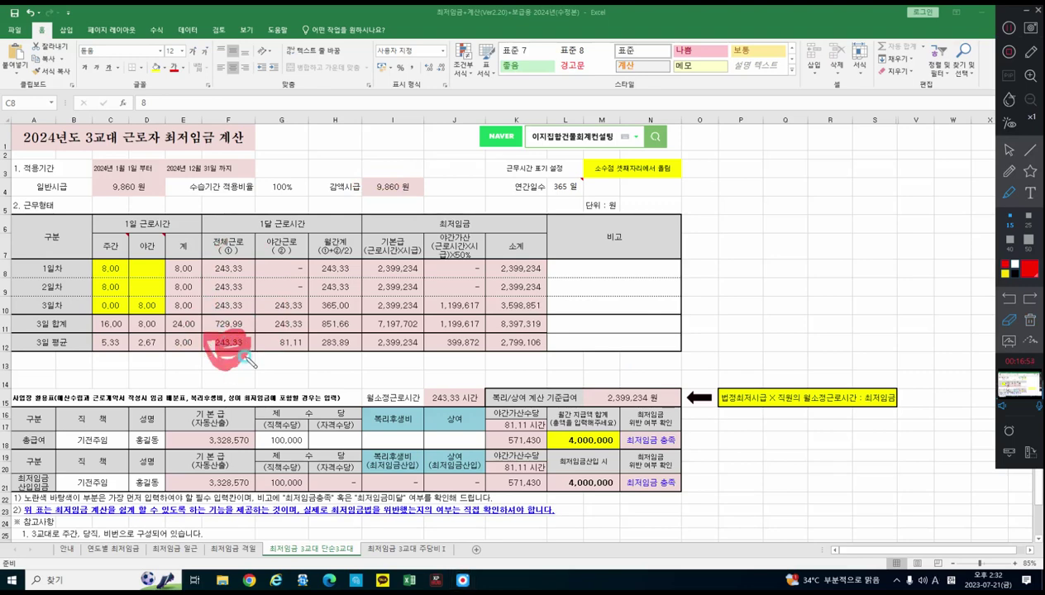
# Step: Underline the 야간근로 header, mark the 감액시급 and the 3일 평균 야간근로, 기본급 and 야간가산 in red, and clear everything
pyautogui.moveTo(246, 258); pyautogui.dragTo(306, 258)
pyautogui.moveTo(297, 331)
pyautogui.mouseDown()
pyautogui.moveTo(273, 354)
pyautogui.moveTo(306, 337)
pyautogui.mouseUp()
pyautogui.moveTo(379, 217)
pyautogui.mouseDown()
pyautogui.moveTo(372, 162)
pyautogui.moveTo(387, 191)
pyautogui.mouseUp()
pyautogui.moveTo(467, 351)
pyautogui.mouseDown()
pyautogui.moveTo(455, 364)
pyautogui.moveTo(455, 327)
pyautogui.mouseUp()
pyautogui.moveTo(417, 331)
pyautogui.mouseDown()
pyautogui.moveTo(347, 339)
pyautogui.moveTo(389, 364)
pyautogui.mouseUp()
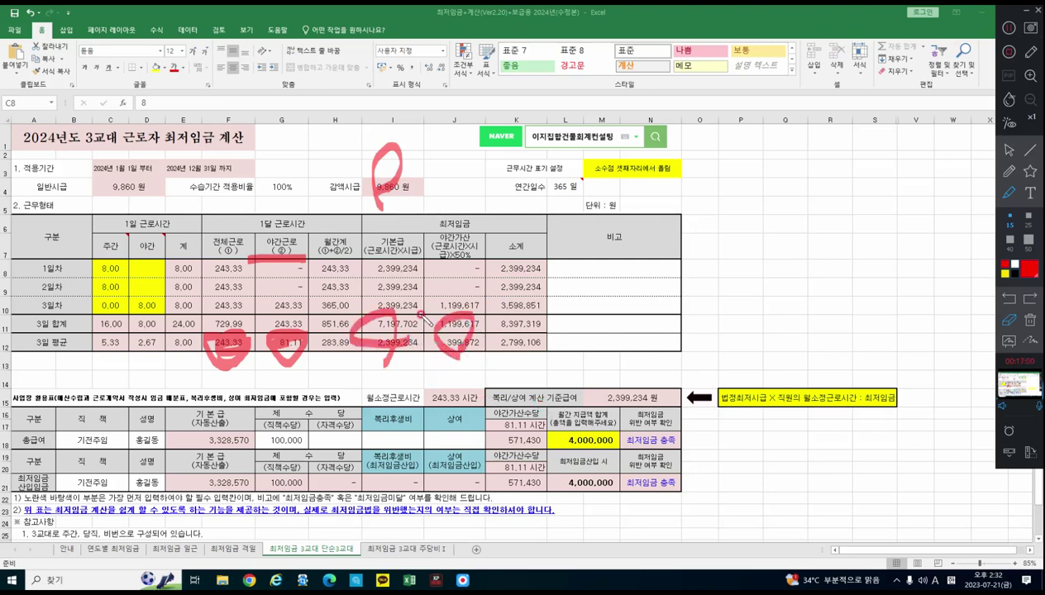
pyautogui.click(1028, 323)
# Step: Circle the 총급여 row's 월간 지급액 합계 in red, and clear the mark to return to the worksheet
pyautogui.moveTo(578, 456)
pyautogui.mouseDown()
pyautogui.moveTo(589, 468)
pyautogui.moveTo(533, 438)
pyautogui.moveTo(605, 471)
pyautogui.mouseUp()
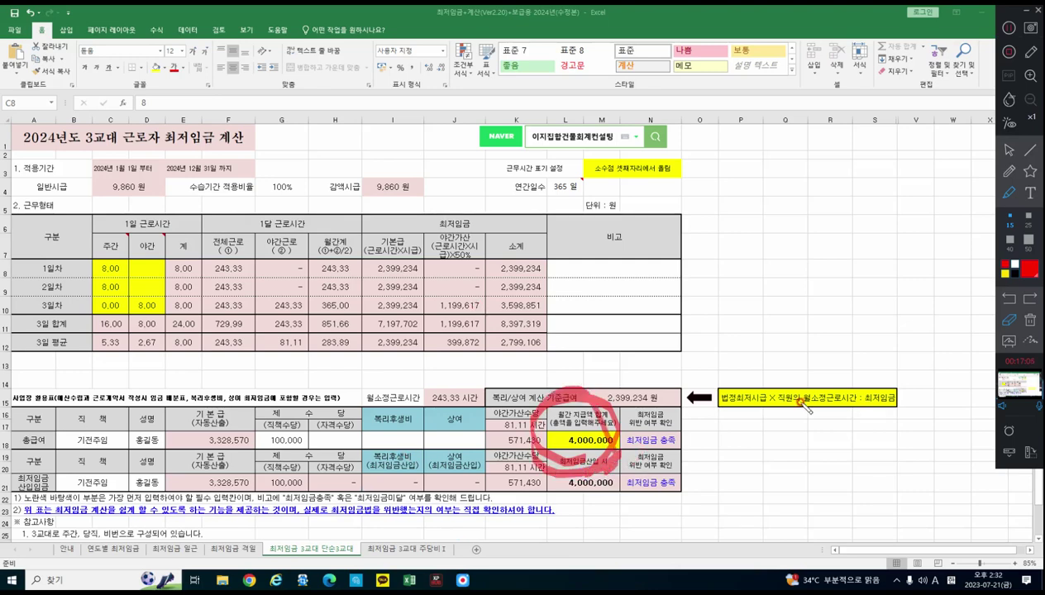
pyautogui.click(1008, 152)
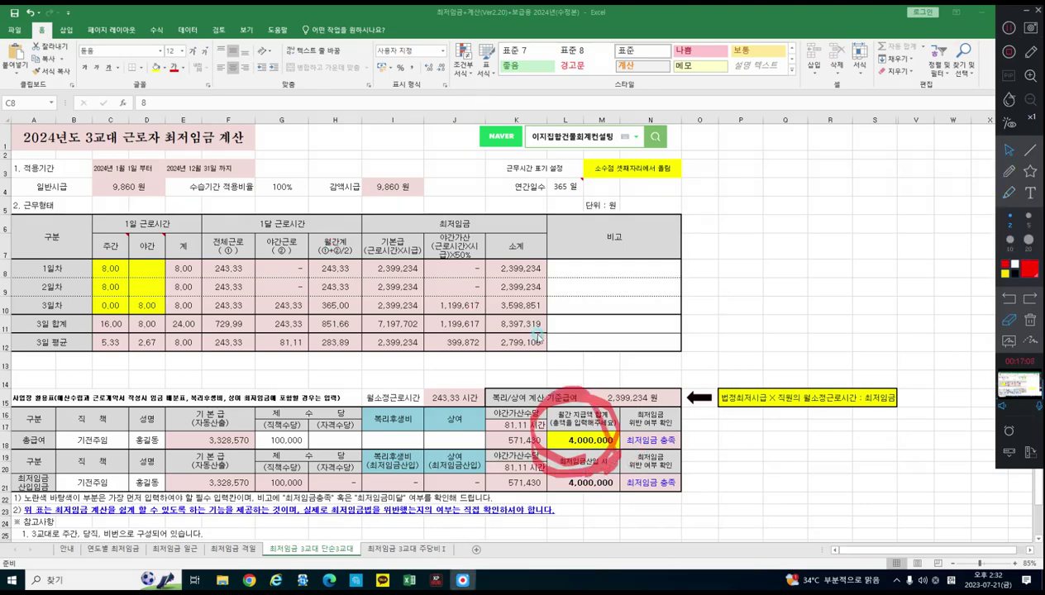
pyautogui.click(1028, 319)
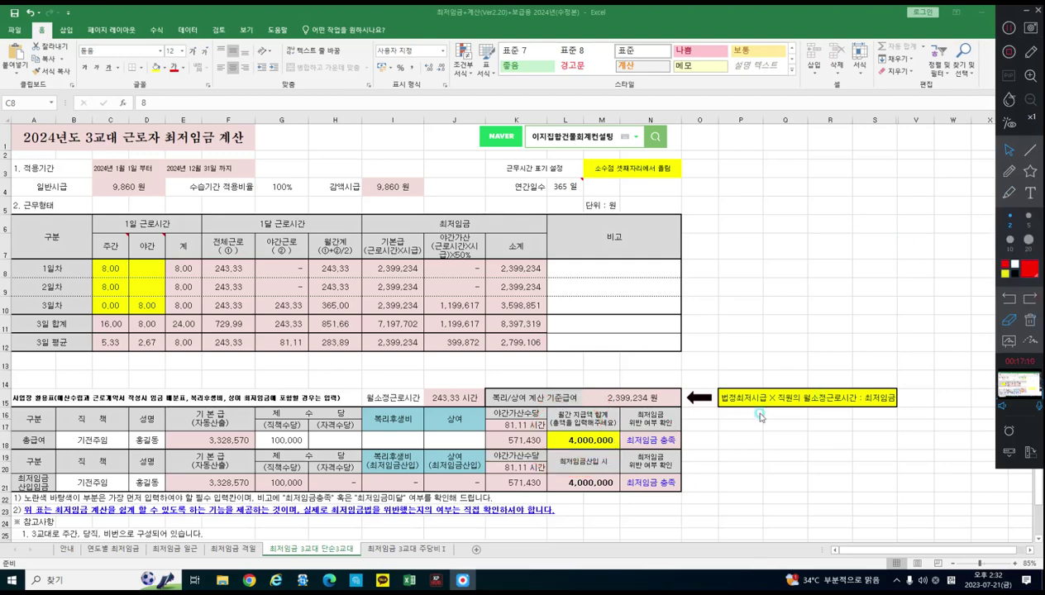
# Step: Set the 총급여 row's 월간 지급액 합계 to 2,799,110 and check it against the 3일 평균 소계, 야간가산수당 and 기본급
pyautogui.click(616, 441)
pyautogui.write('2,79')
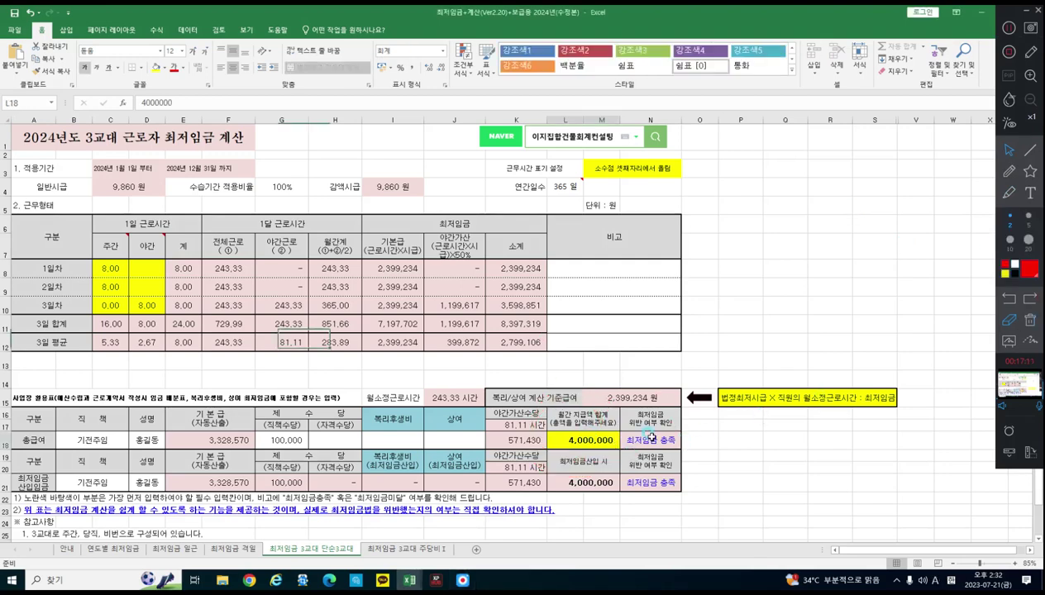
pyautogui.write('9,110')
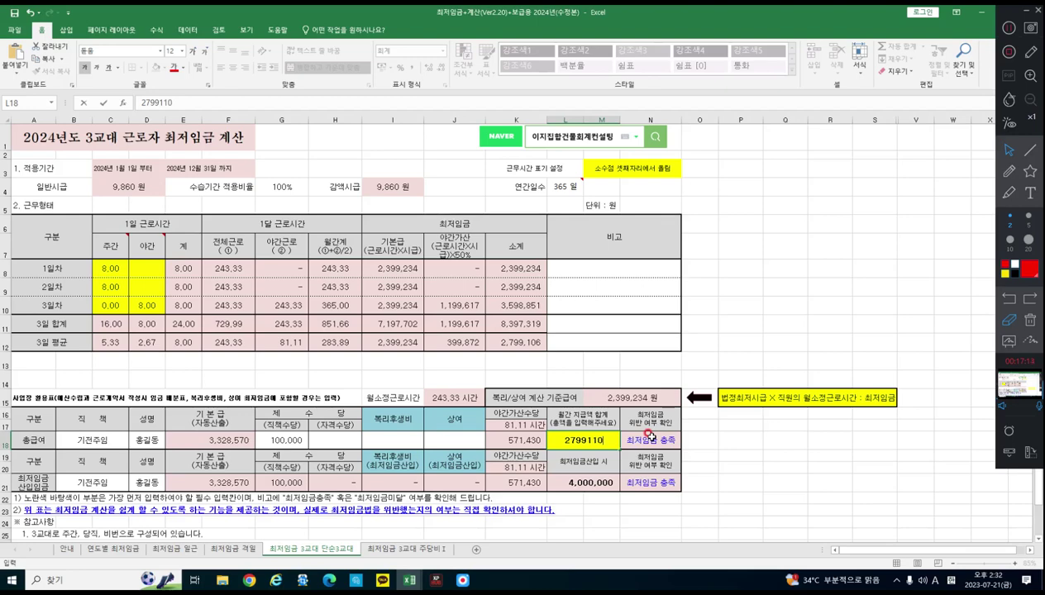
pyautogui.press('Return')
pyautogui.click(538, 343)
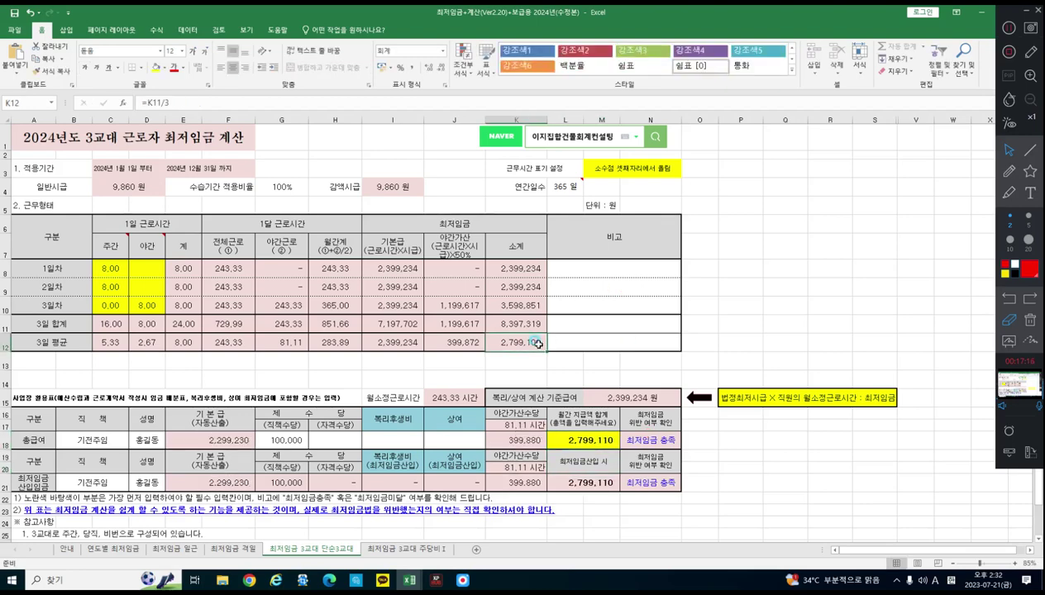
pyautogui.click(595, 436)
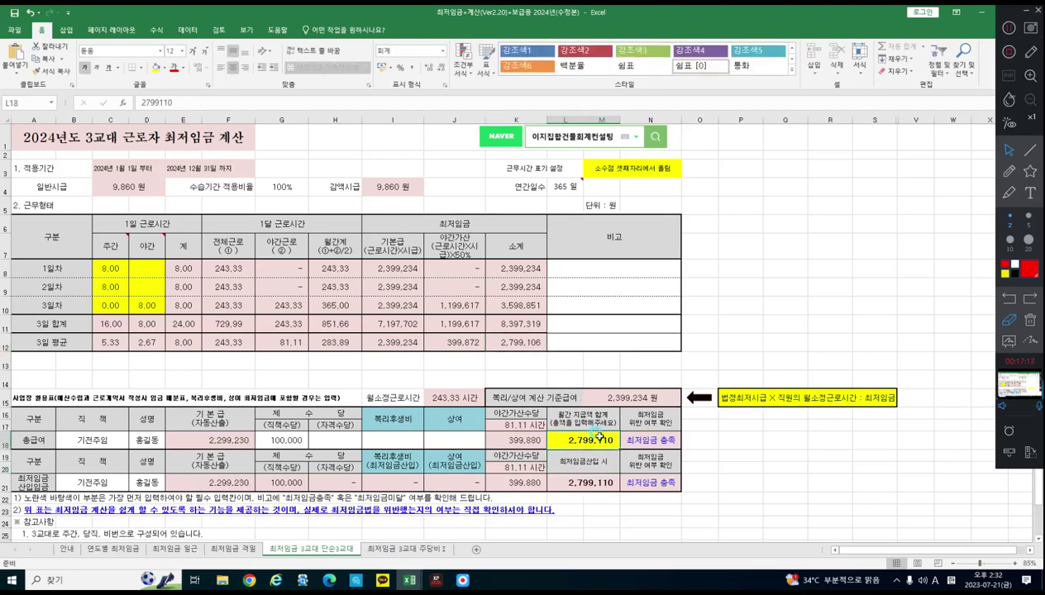
pyautogui.click(525, 442)
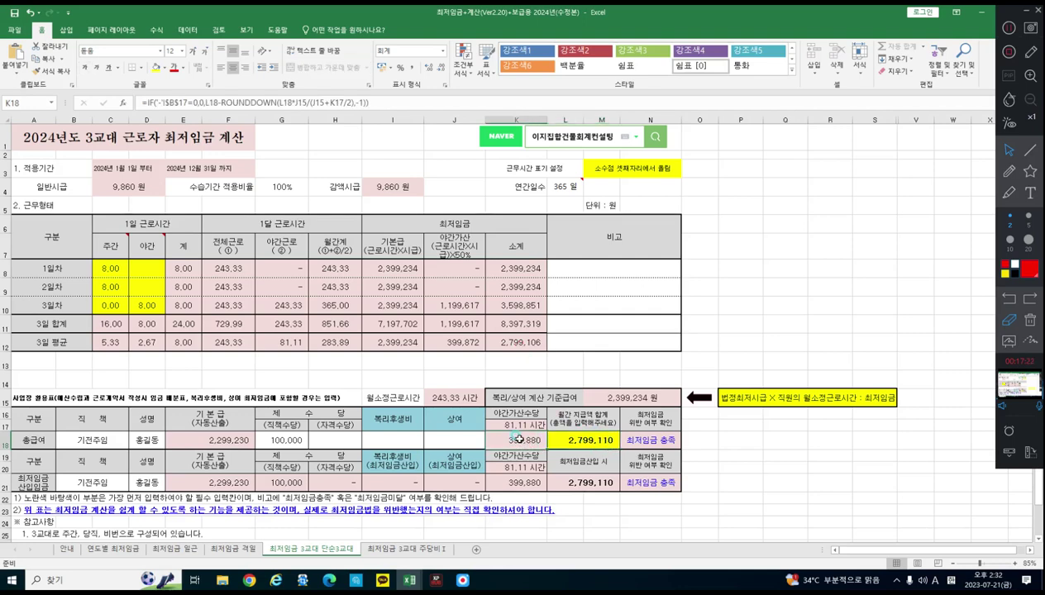
pyautogui.moveTo(173, 440); pyautogui.dragTo(302, 442)
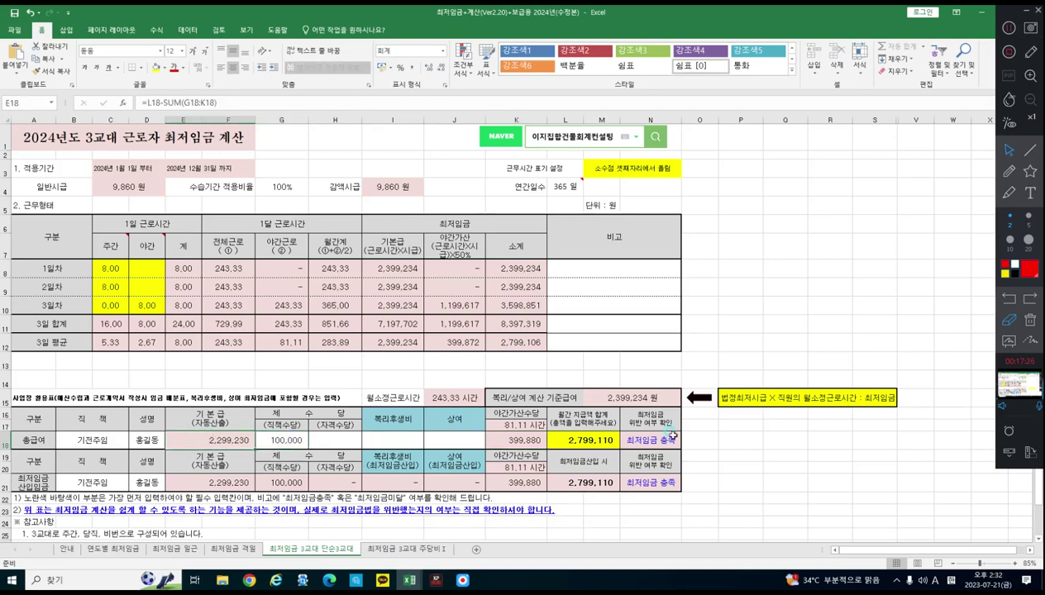
# Step: Enter =sum(E18:J18)/J15 in cell P18 to divide the 총급여 row's pay excluding 야간가산수당 by the 월소정근로시간
pyautogui.click(740, 456)
pyautogui.click(737, 440)
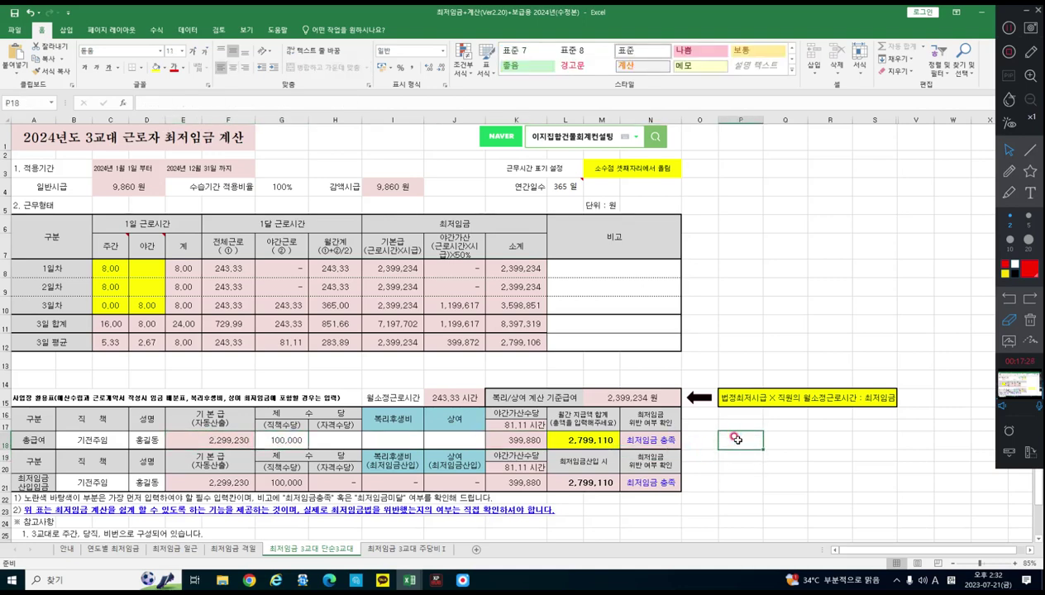
pyautogui.write('=sum(')
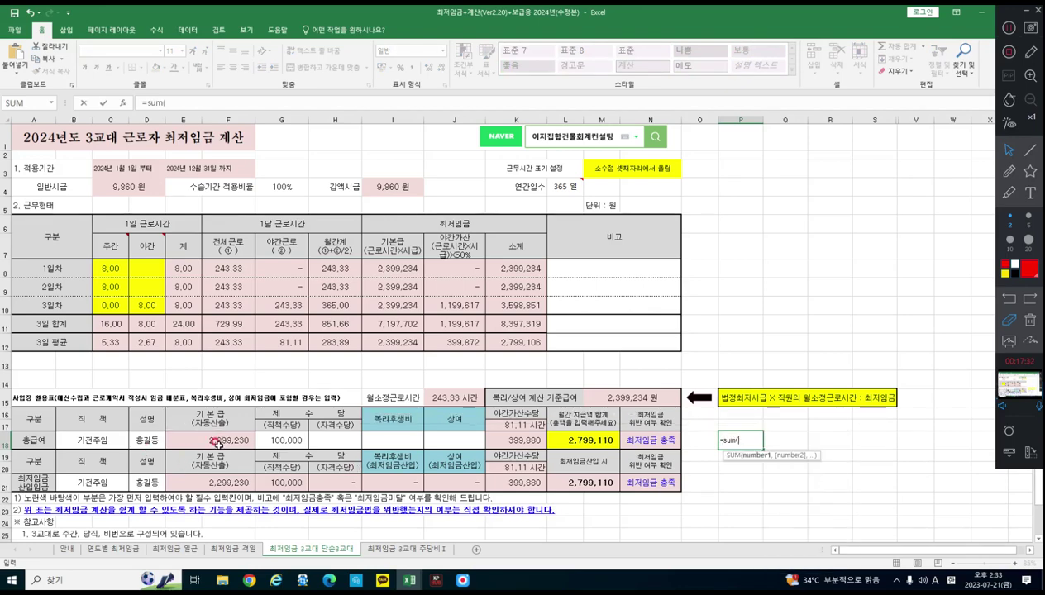
pyautogui.moveTo(217, 438); pyautogui.dragTo(477, 442)
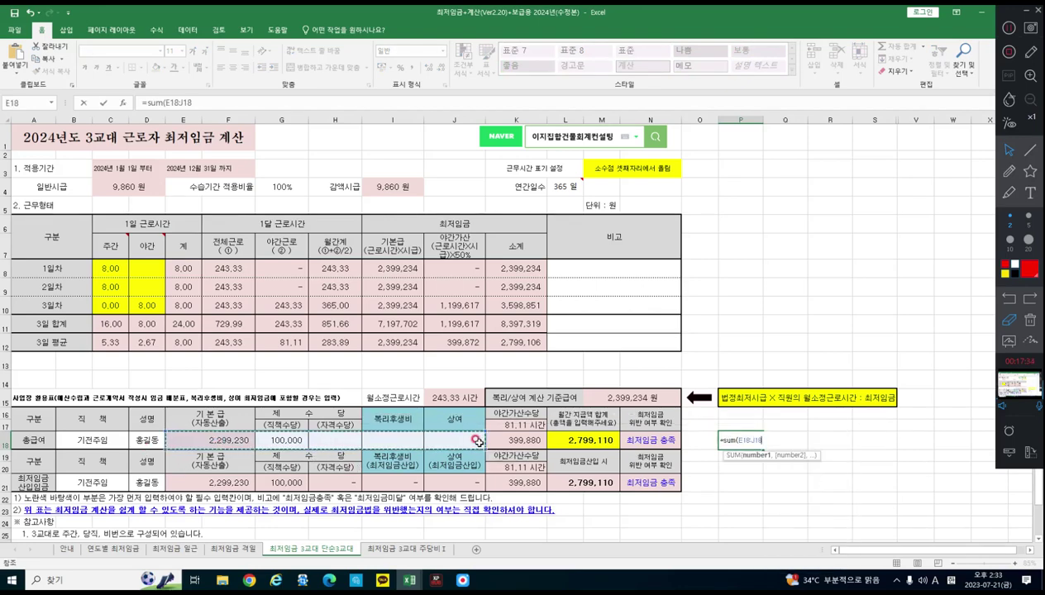
pyautogui.write(')/')
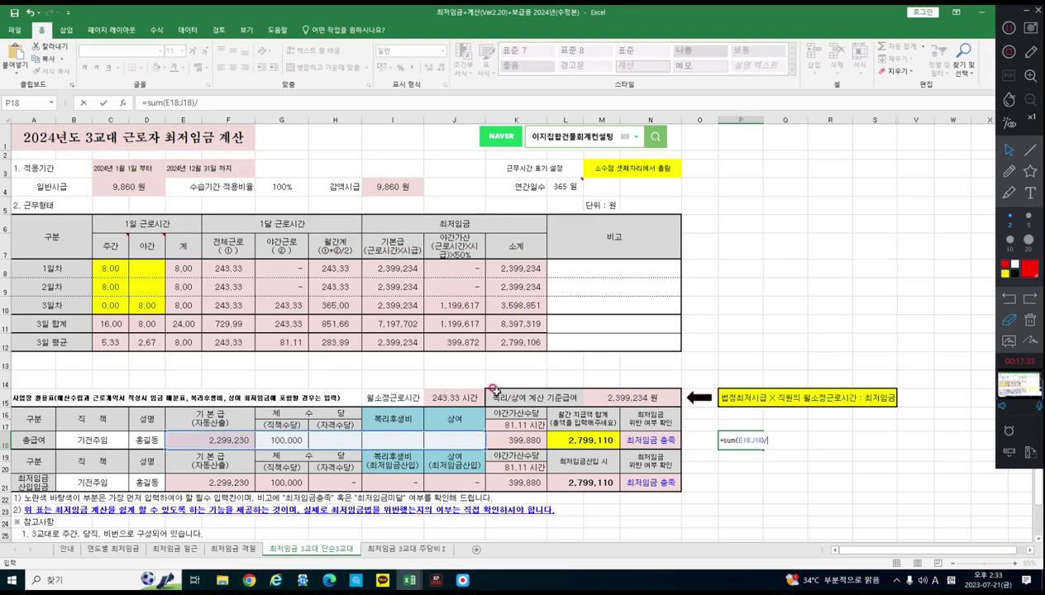
pyautogui.click(446, 398)
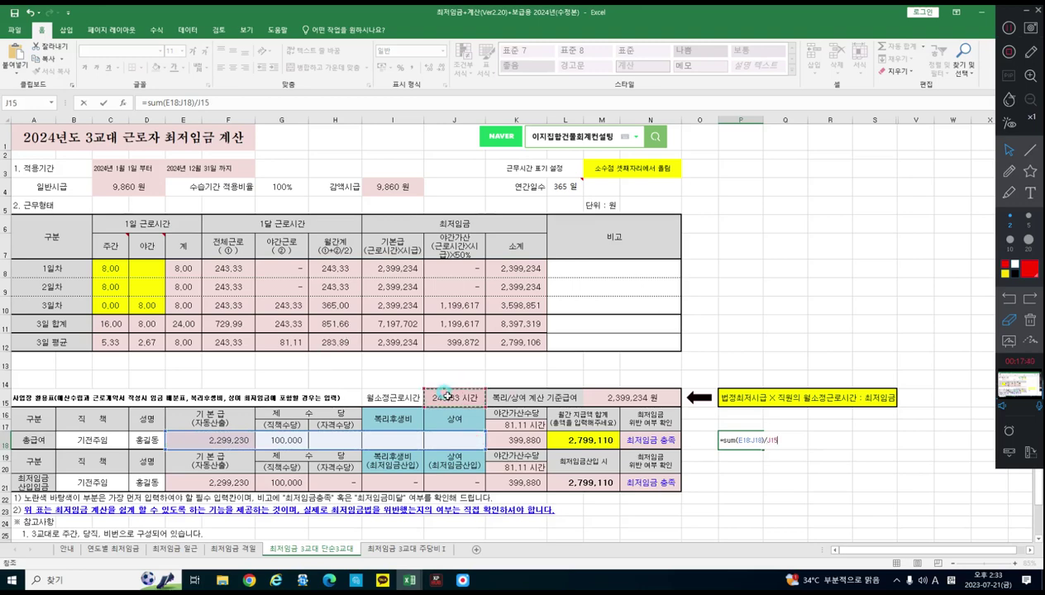
pyautogui.press('Return')
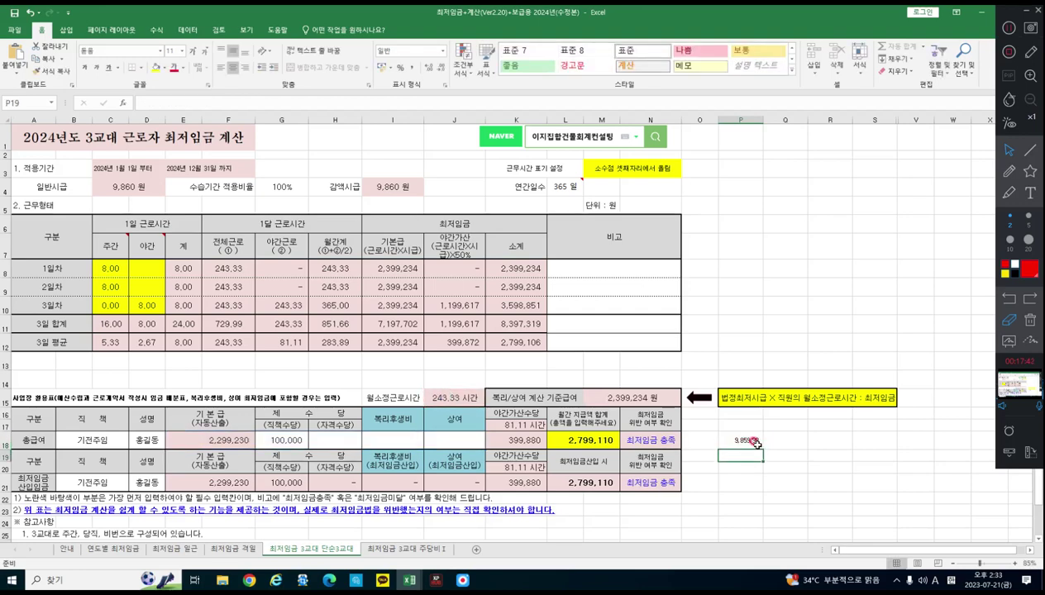
# Step: Enter =K18/K17*2 in cell P19 to derive the hourly wage from the 총급여 row's 야간가산수당 and its night hours
pyautogui.write('=')
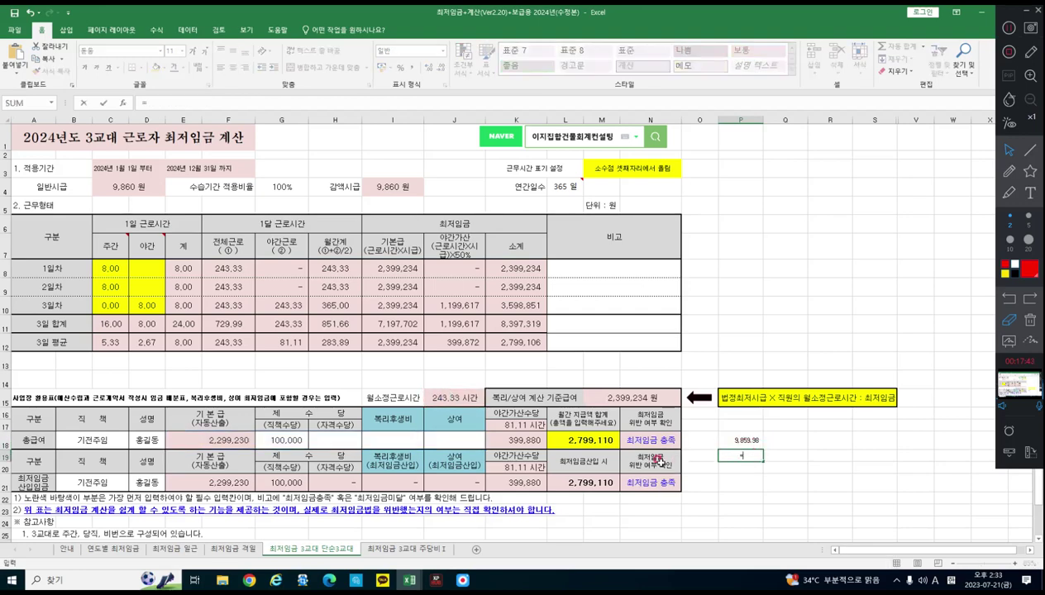
pyautogui.click(499, 444)
pyautogui.write('/')
pyautogui.click(522, 426)
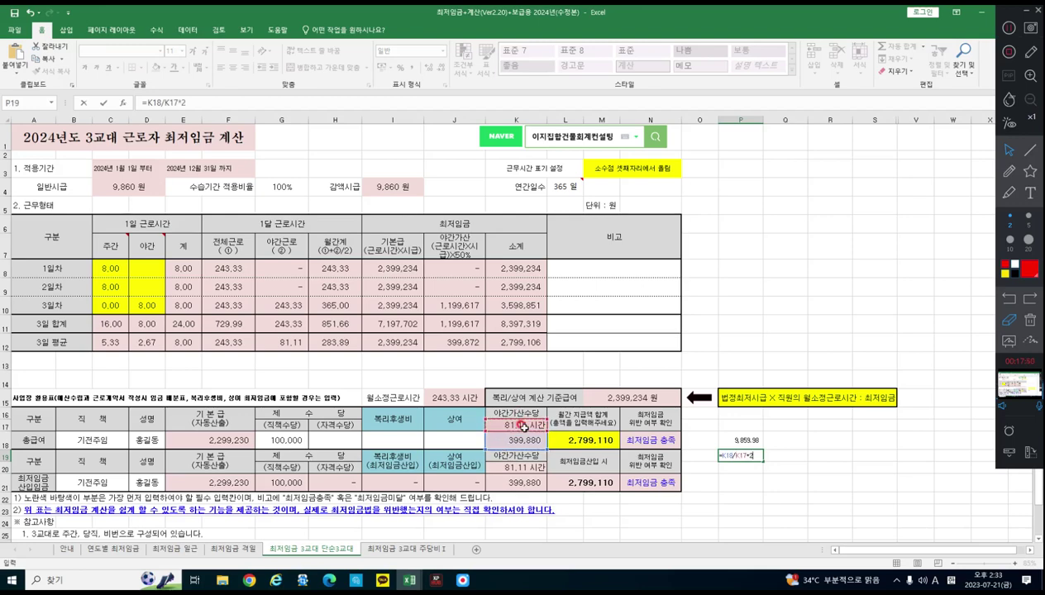
pyautogui.press('Return')
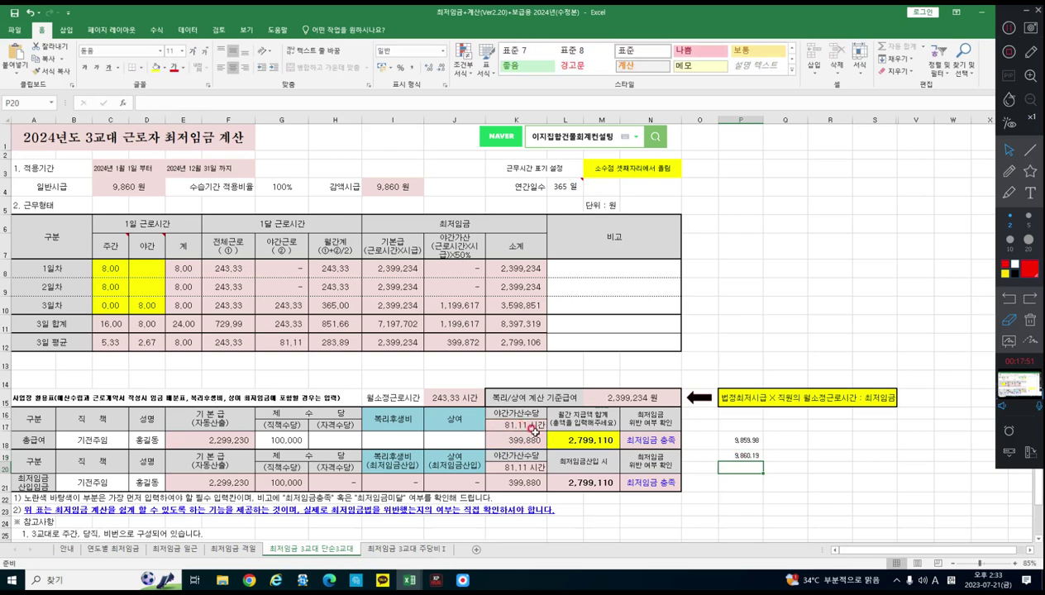
# Step: Check the hourly wages in P18 and P19 against the 총급여 row's 야간가산수당 and the 최저임금 산입임금 row's violation check
pyautogui.click(744, 441)
pyautogui.click(758, 456)
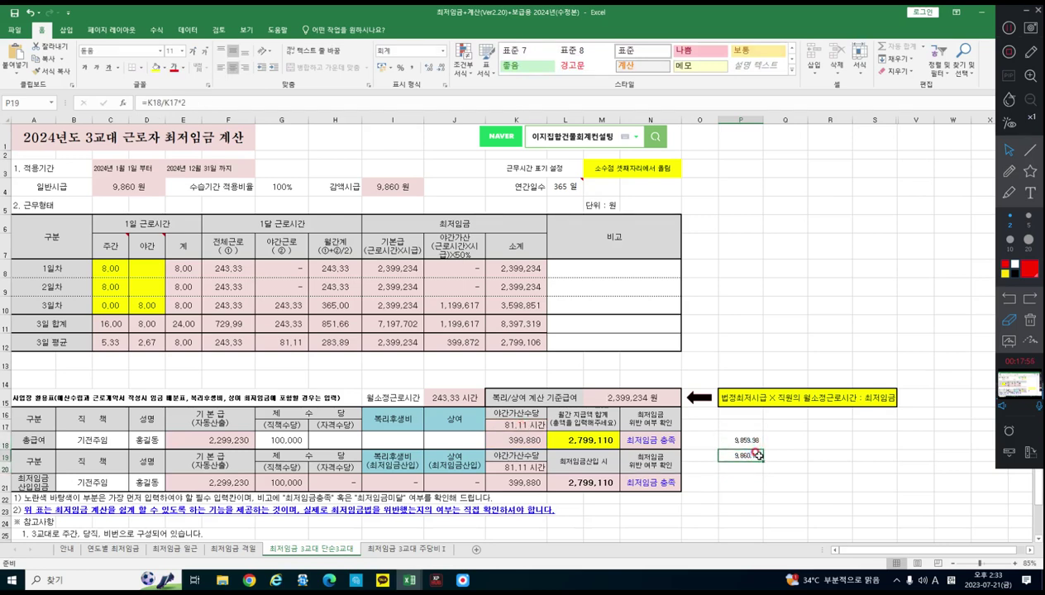
pyautogui.click(501, 442)
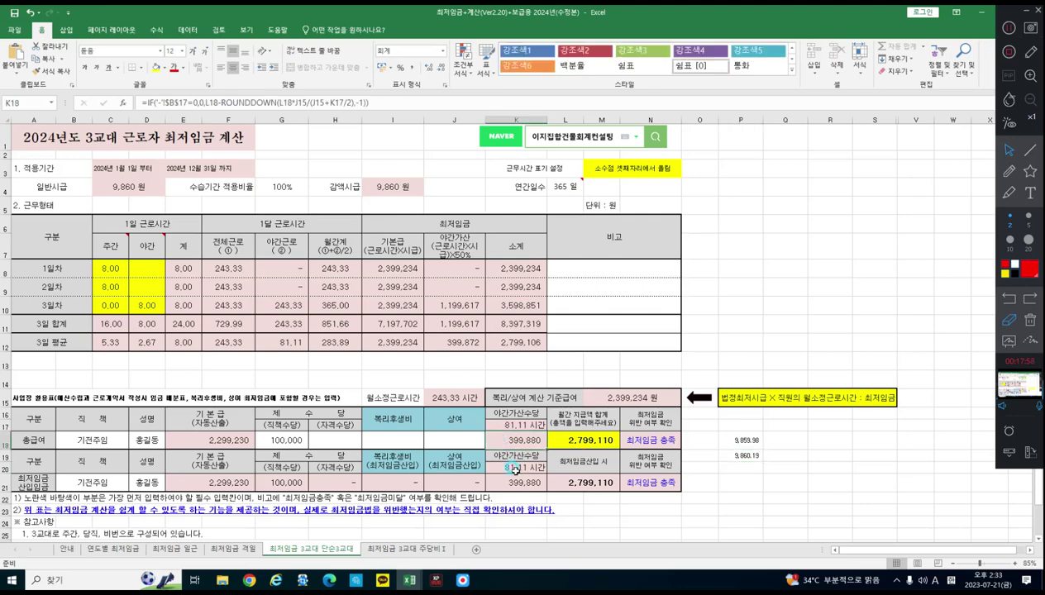
pyautogui.moveTo(735, 443); pyautogui.dragTo(744, 455)
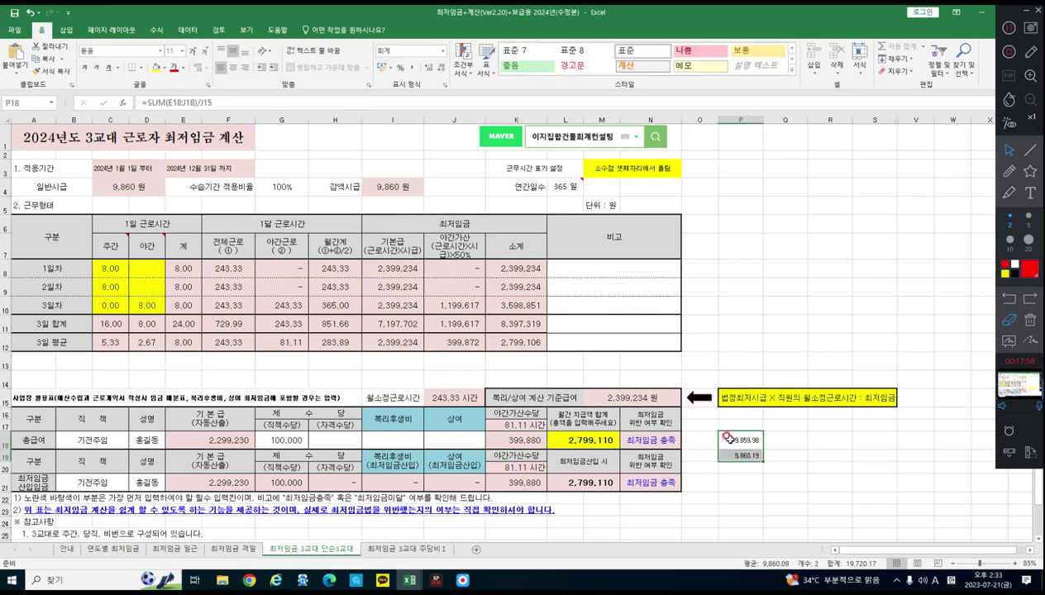
pyautogui.moveTo(385, 575)
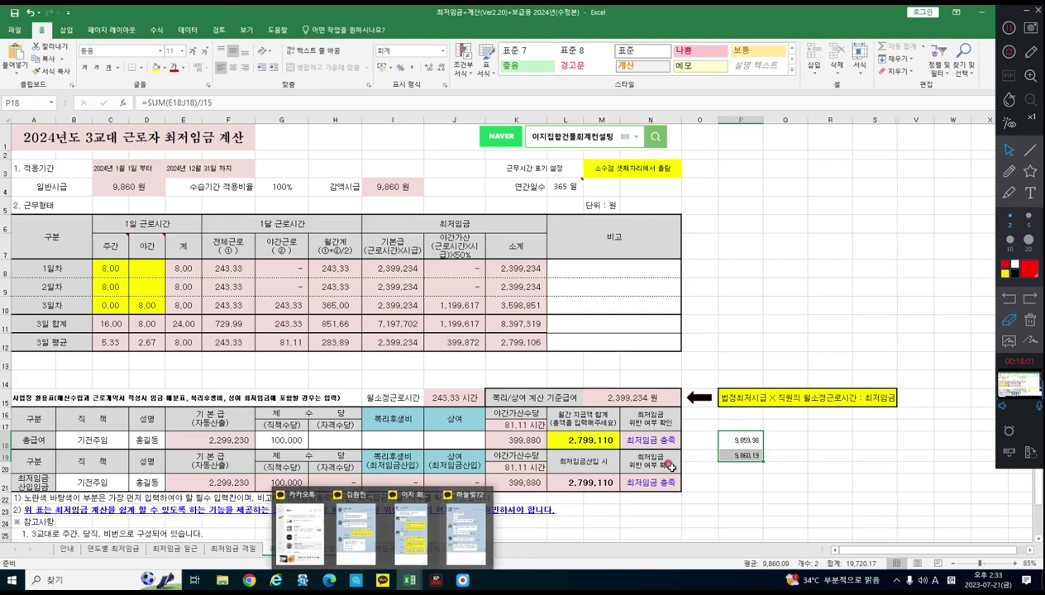
pyautogui.click(450, 546)
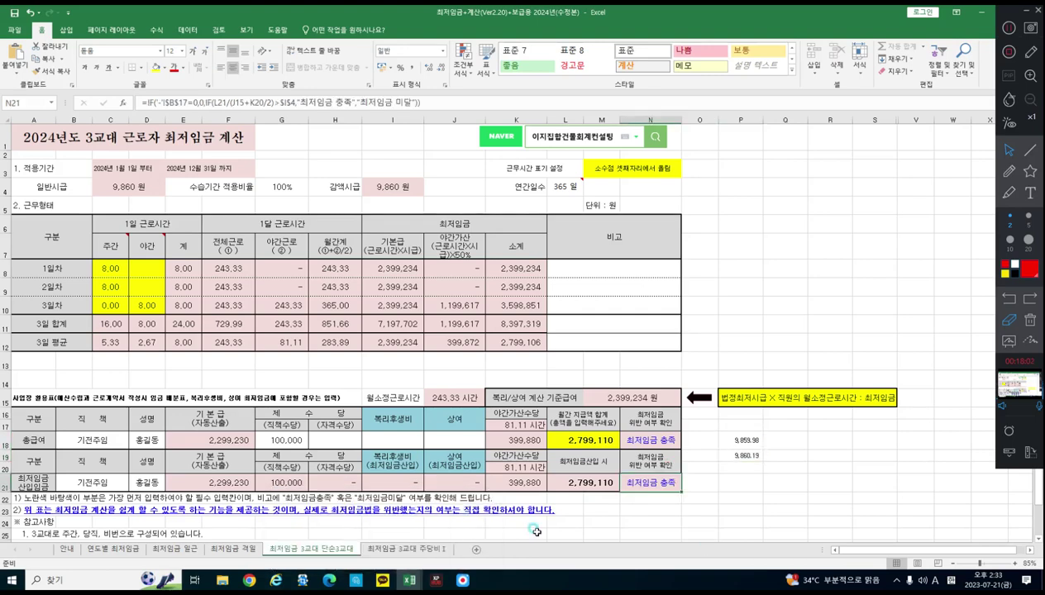
# Step: Switch to the 최저임금 3교대 주당비 I sheet and review the 1일 근로시간 and 1일 휴게시간 entries for each shift day
pyautogui.click(382, 551)
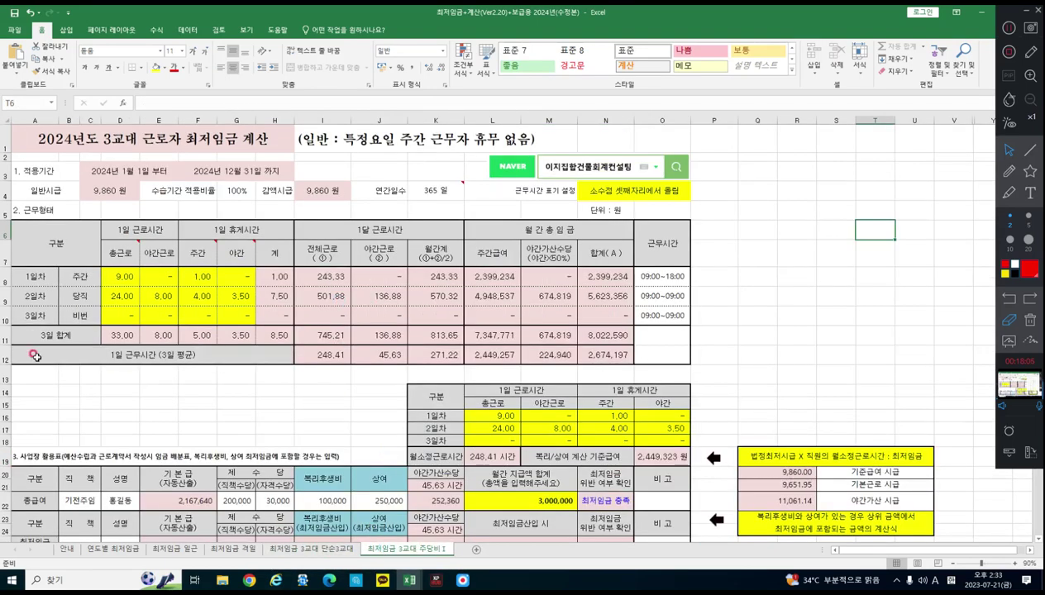
pyautogui.moveTo(132, 270); pyautogui.dragTo(235, 317)
pyautogui.click(111, 281)
pyautogui.click(123, 299)
pyautogui.click(150, 301)
pyautogui.click(165, 315)
pyautogui.click(194, 314)
pyautogui.moveTo(210, 232); pyautogui.dragTo(276, 307)
pyautogui.click(191, 274)
pyautogui.click(199, 298)
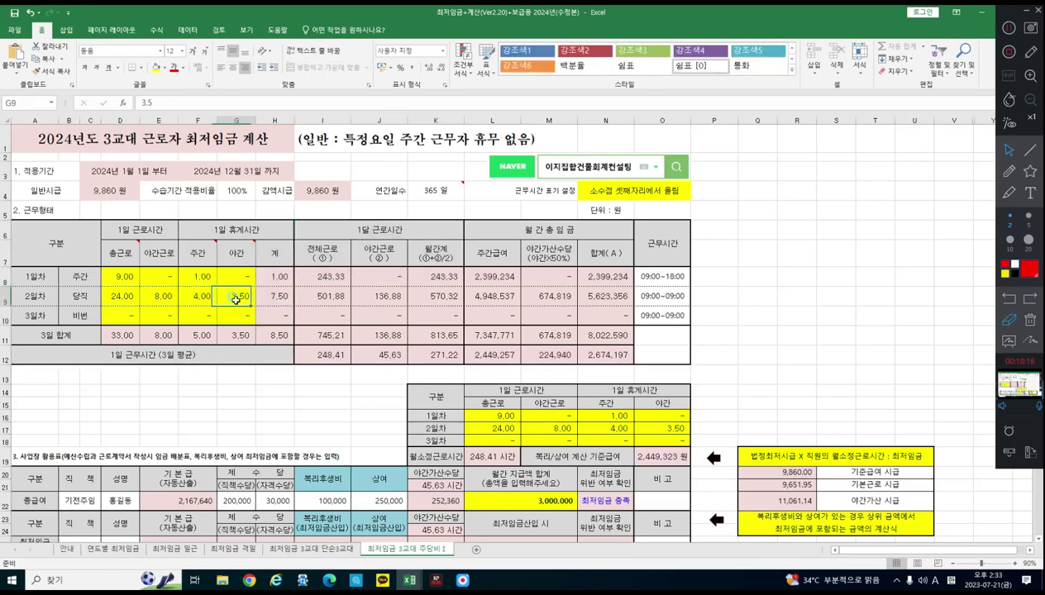
# Step: Set the 2일차 당직 야간 휴게시간 in the 근무형태 table to 4
pyautogui.click(239, 296)
pyautogui.write('7')
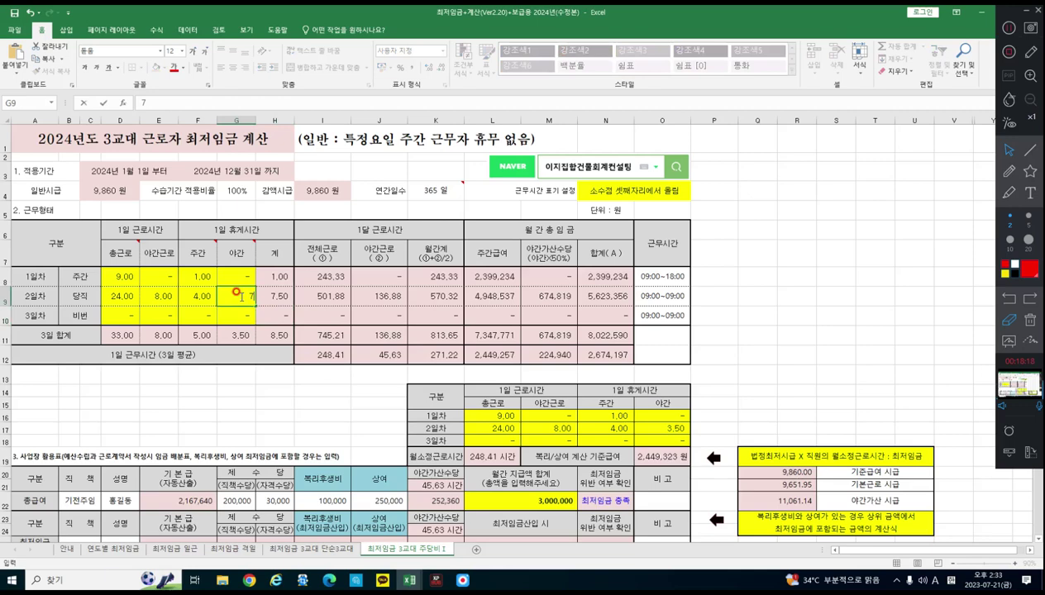
pyautogui.press('Return')
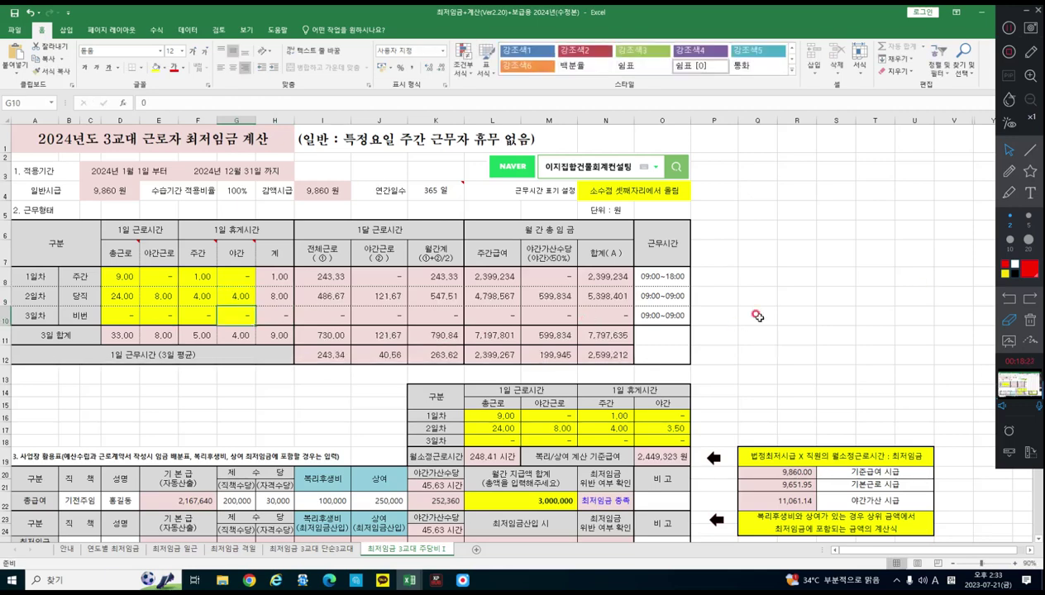
# Step: Mark the 1일차 전체근로 in red, together with its 총근로, 주간 휴게시간 and 휴게시간 계
pyautogui.click(332, 280)
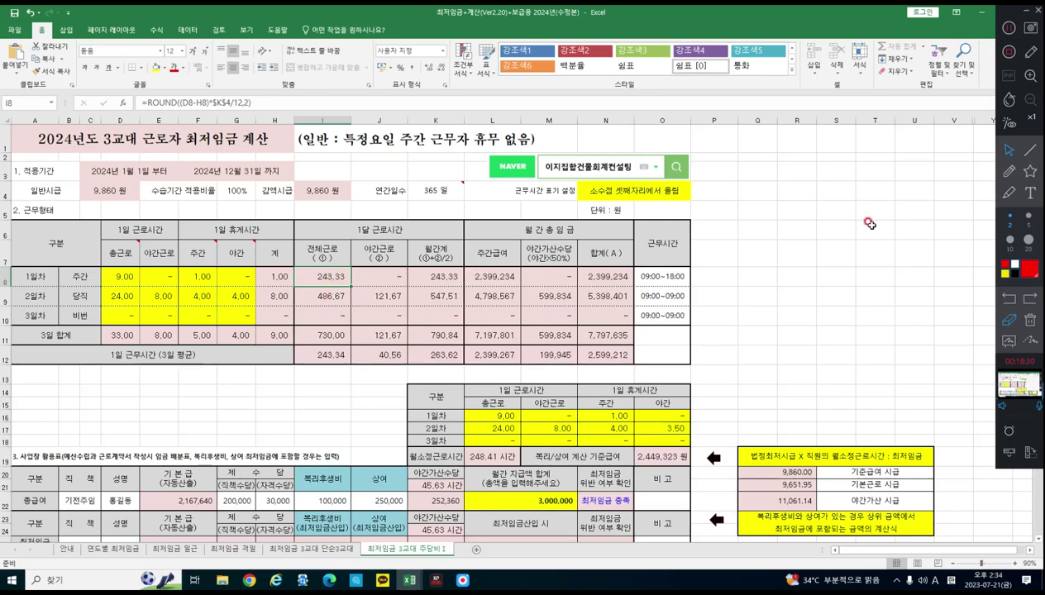
pyautogui.click(1013, 192)
pyautogui.moveTo(357, 280); pyautogui.dragTo(344, 302)
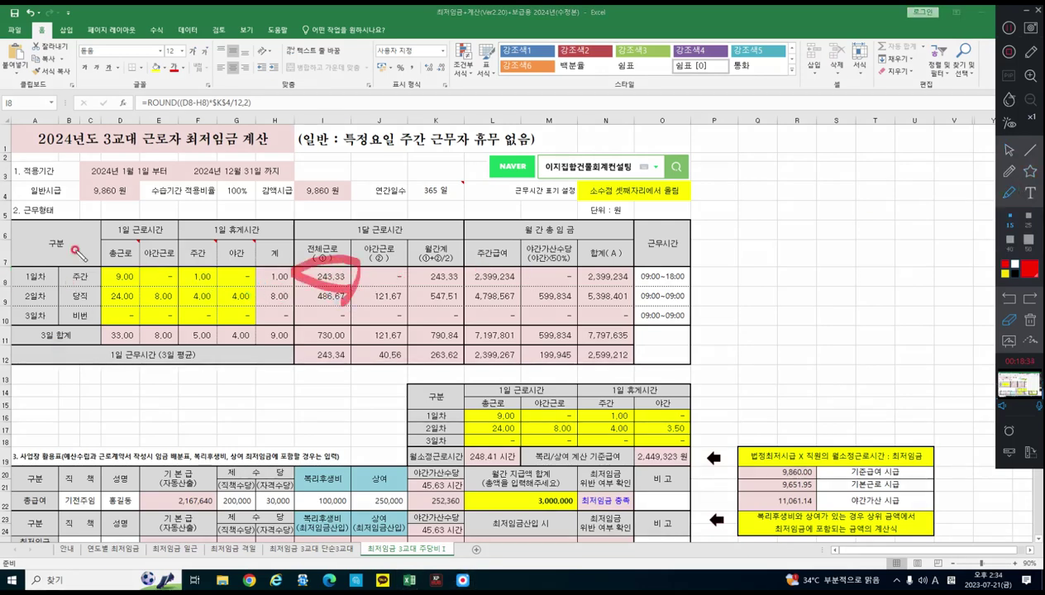
pyautogui.moveTo(273, 286); pyautogui.dragTo(282, 286)
pyautogui.moveTo(132, 289)
pyautogui.mouseDown()
pyautogui.moveTo(157, 247)
pyautogui.moveTo(131, 291)
pyautogui.mouseUp()
pyautogui.moveTo(211, 279)
pyautogui.mouseDown()
pyautogui.moveTo(206, 242)
pyautogui.moveTo(223, 279)
pyautogui.mouseUp()
# Step: Write 8 × 365/12 in red across the table to explain the 1일차 전체근로, and clear all marks
pyautogui.moveTo(442, 255)
pyautogui.mouseDown()
pyautogui.moveTo(432, 289)
pyautogui.moveTo(458, 290)
pyautogui.moveTo(490, 266)
pyautogui.moveTo(563, 284)
pyautogui.moveTo(674, 281)
pyautogui.moveTo(735, 302)
pyautogui.moveTo(713, 279)
pyautogui.mouseUp()
pyautogui.moveTo(739, 221)
pyautogui.mouseDown()
pyautogui.moveTo(764, 262)
pyautogui.moveTo(736, 266)
pyautogui.mouseUp()
pyautogui.moveTo(742, 244); pyautogui.dragTo(762, 237)
pyautogui.moveTo(825, 205); pyautogui.dragTo(791, 302)
pyautogui.moveTo(830, 258); pyautogui.dragTo(825, 301)
pyautogui.moveTo(833, 265); pyautogui.dragTo(868, 285)
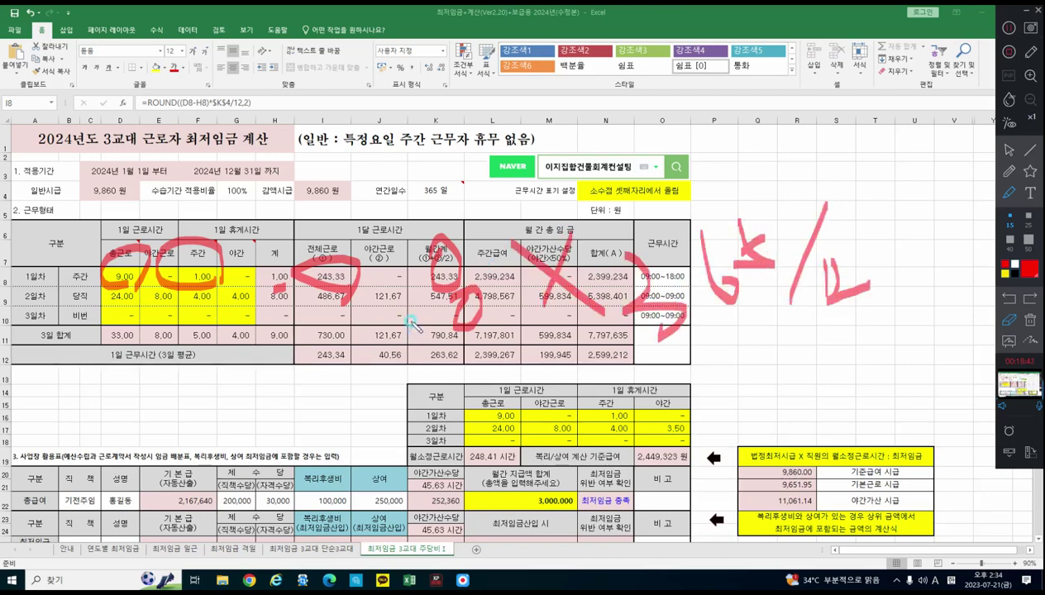
pyautogui.click(1029, 323)
# Step: Circle the 2일차 총근로, mark its 휴게시간 계 in red, and write 24 − 8 across the table
pyautogui.moveTo(124, 289)
pyautogui.mouseDown()
pyautogui.moveTo(97, 306)
pyautogui.moveTo(132, 298)
pyautogui.mouseUp()
pyautogui.moveTo(398, 280)
pyautogui.mouseDown()
pyautogui.moveTo(427, 306)
pyautogui.moveTo(443, 281)
pyautogui.mouseUp()
pyautogui.moveTo(449, 263)
pyautogui.mouseDown()
pyautogui.moveTo(492, 281)
pyautogui.moveTo(533, 268)
pyautogui.mouseUp()
pyautogui.moveTo(487, 247); pyautogui.dragTo(488, 307)
pyautogui.moveTo(614, 248); pyautogui.dragTo(585, 257)
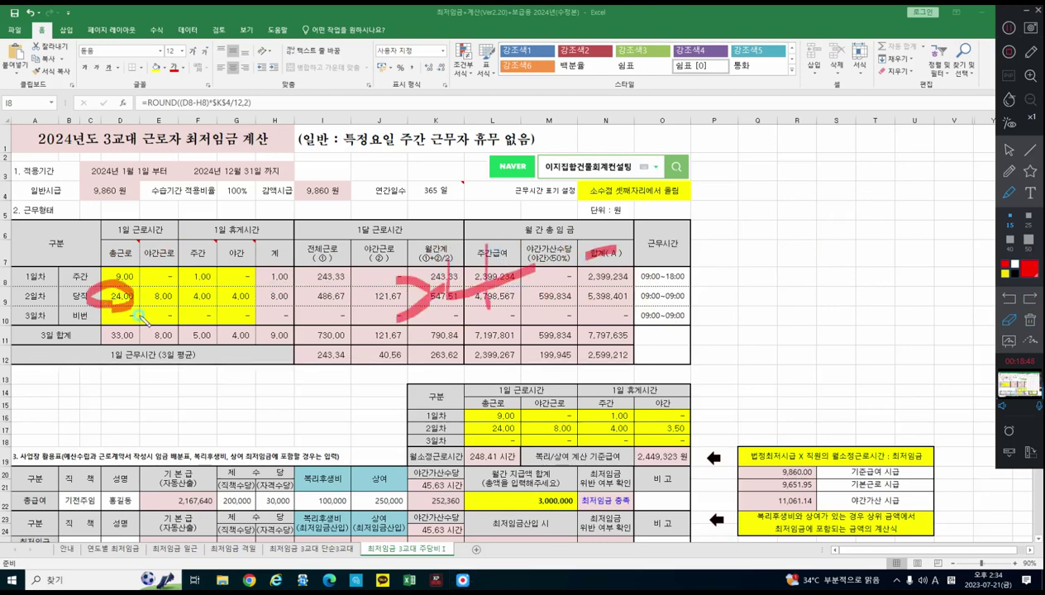
pyautogui.moveTo(220, 307)
pyautogui.mouseDown()
pyautogui.moveTo(278, 308)
pyautogui.moveTo(273, 290)
pyautogui.moveTo(288, 318)
pyautogui.mouseUp()
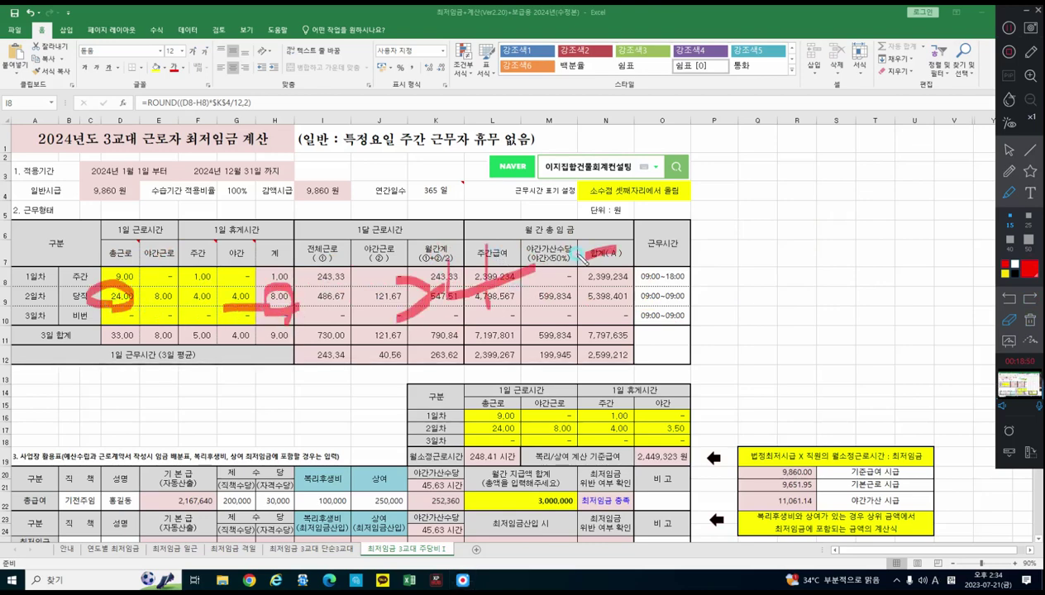
pyautogui.moveTo(662, 232)
pyautogui.mouseDown()
pyautogui.moveTo(649, 276)
pyautogui.moveTo(665, 232)
pyautogui.mouseUp()
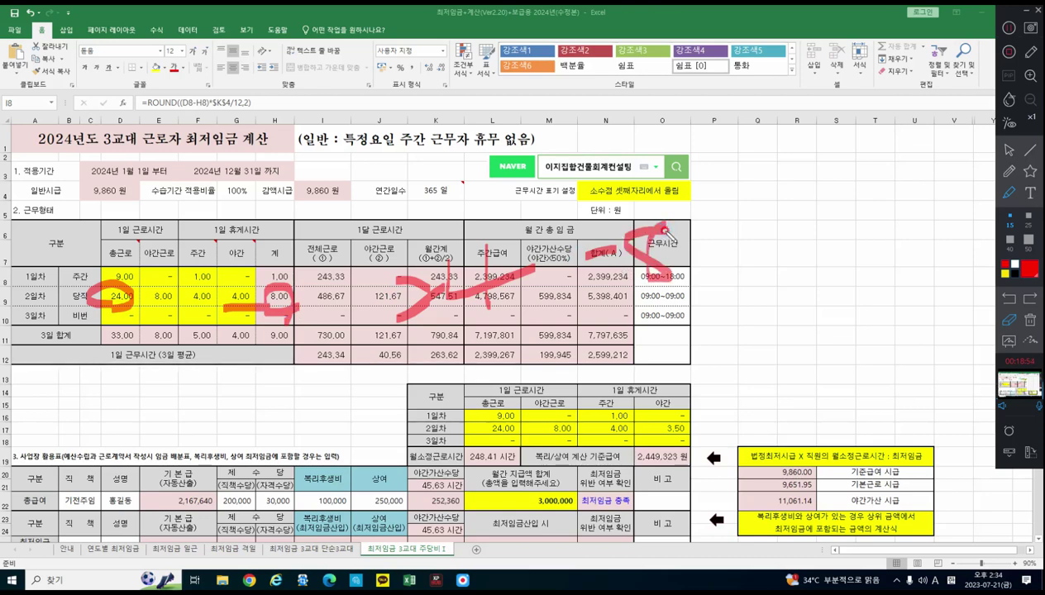
# Step: Write 16 × 365/12 in red below the subtraction to explain the 2일차 전체근로, and clear all marks
pyautogui.moveTo(395, 346); pyautogui.dragTo(418, 435)
pyautogui.moveTo(461, 323)
pyautogui.mouseDown()
pyautogui.moveTo(496, 404)
pyautogui.moveTo(467, 374)
pyautogui.mouseUp()
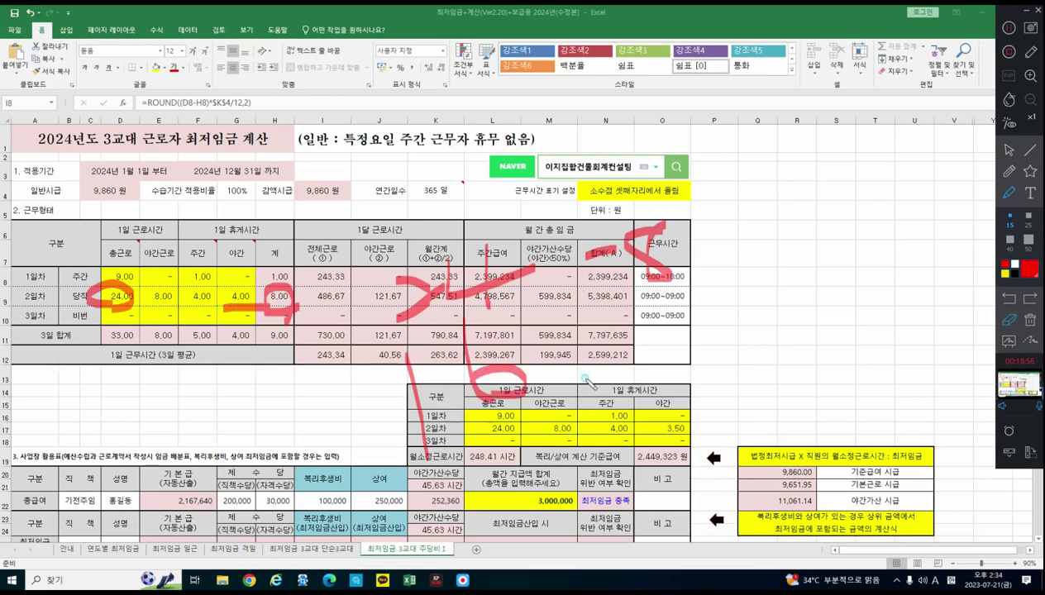
pyautogui.moveTo(550, 337); pyautogui.dragTo(620, 395)
pyautogui.moveTo(635, 305); pyautogui.dragTo(668, 368)
pyautogui.moveTo(678, 310)
pyautogui.mouseDown()
pyautogui.moveTo(740, 248)
pyautogui.moveTo(767, 323)
pyautogui.mouseUp()
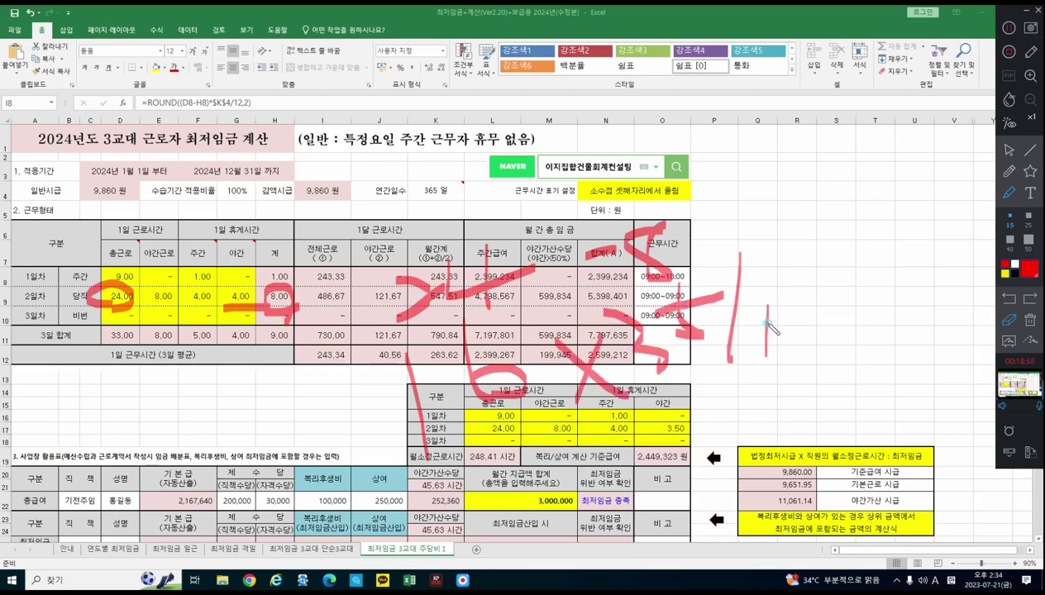
pyautogui.click(1030, 319)
# Step: Mark the 전체근로 column down to the 3일 평균 in red, and clear the mark
pyautogui.moveTo(355, 287)
pyautogui.mouseDown()
pyautogui.moveTo(299, 278)
pyautogui.moveTo(360, 340)
pyautogui.moveTo(345, 373)
pyautogui.moveTo(290, 376)
pyautogui.moveTo(299, 382)
pyautogui.mouseUp()
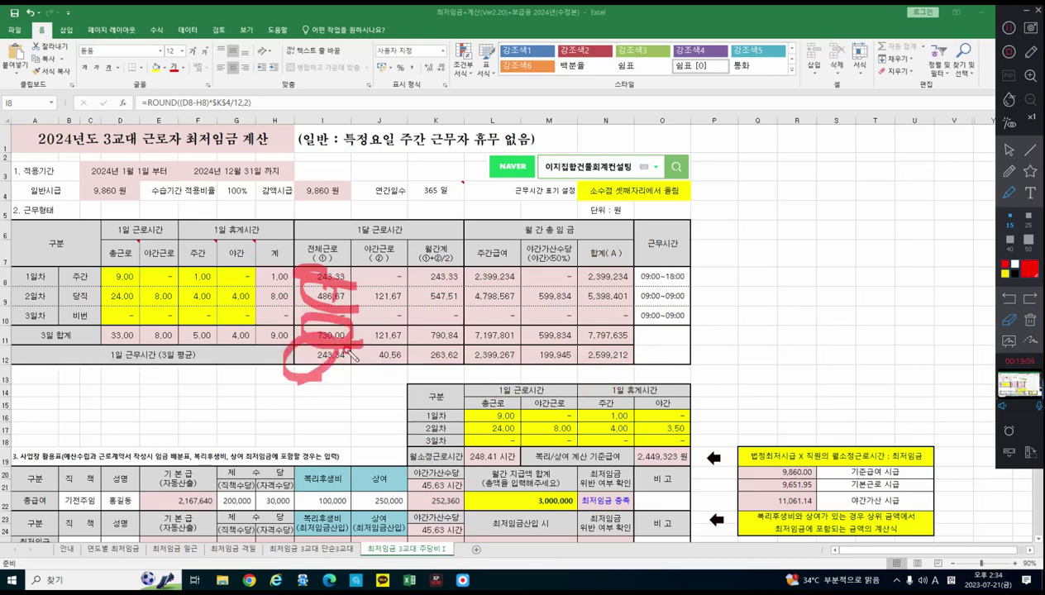
pyautogui.click(1029, 321)
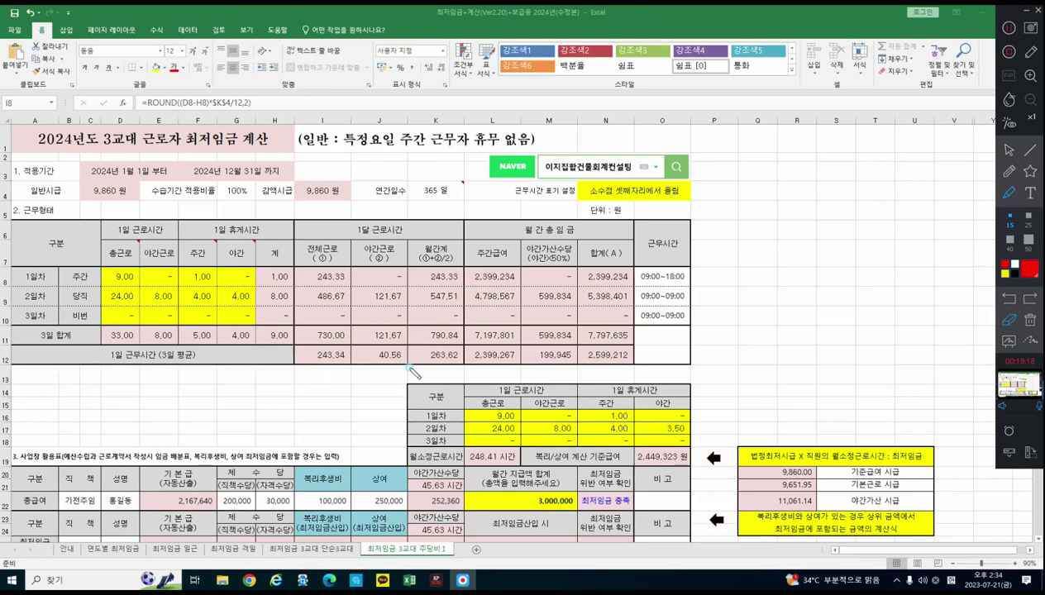
# Step: Circle the 감액시급 and the 3일 평균 전체근로, 야간근로, 주간급여 and 야간가산수당 in red, draw arrows up from the hours, and clear everything
pyautogui.moveTo(379, 332); pyautogui.dragTo(391, 386)
pyautogui.moveTo(327, 334); pyautogui.dragTo(331, 372)
pyautogui.moveTo(330, 208)
pyautogui.mouseDown()
pyautogui.moveTo(277, 175)
pyautogui.moveTo(335, 205)
pyautogui.mouseUp()
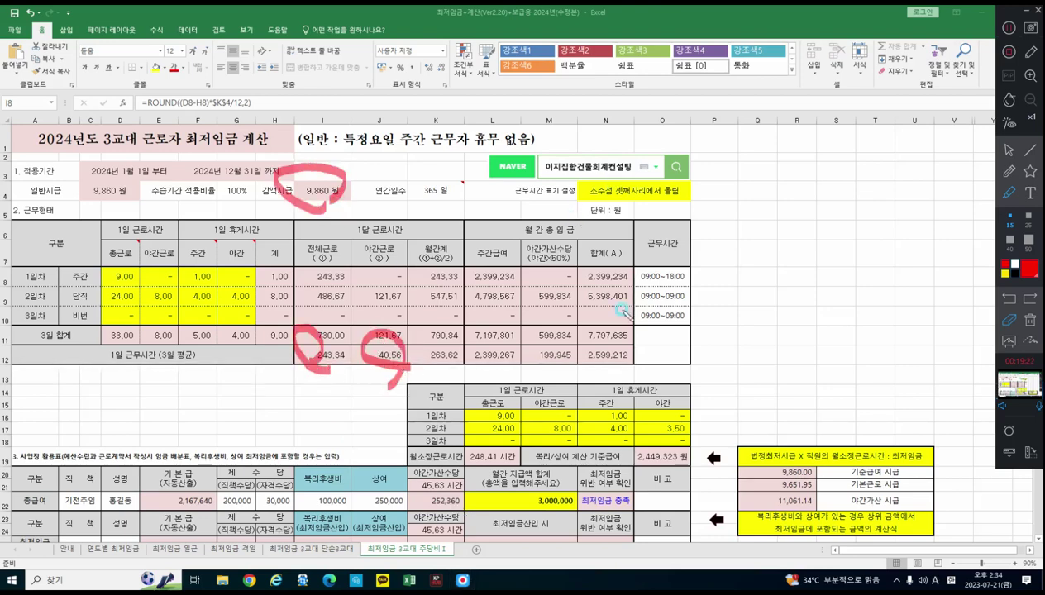
pyautogui.moveTo(517, 364); pyautogui.dragTo(493, 372)
pyautogui.moveTo(390, 319)
pyautogui.mouseDown()
pyautogui.moveTo(329, 199)
pyautogui.moveTo(357, 200)
pyautogui.mouseUp()
pyautogui.moveTo(306, 331); pyautogui.dragTo(304, 229)
pyautogui.moveTo(304, 228); pyautogui.dragTo(328, 244)
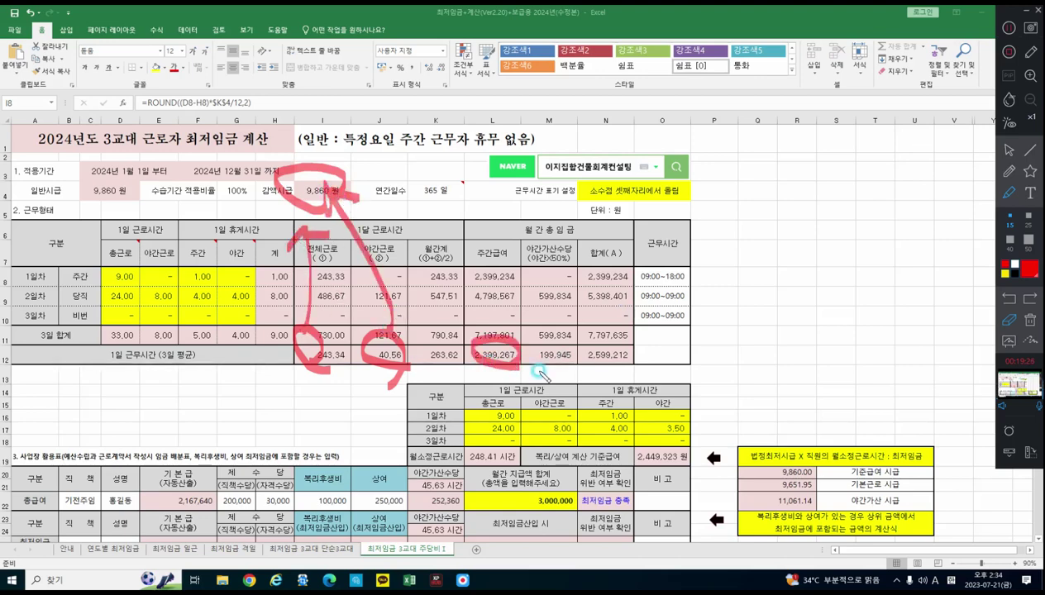
pyautogui.moveTo(583, 372)
pyautogui.mouseDown()
pyautogui.moveTo(529, 335)
pyautogui.moveTo(516, 374)
pyautogui.mouseUp()
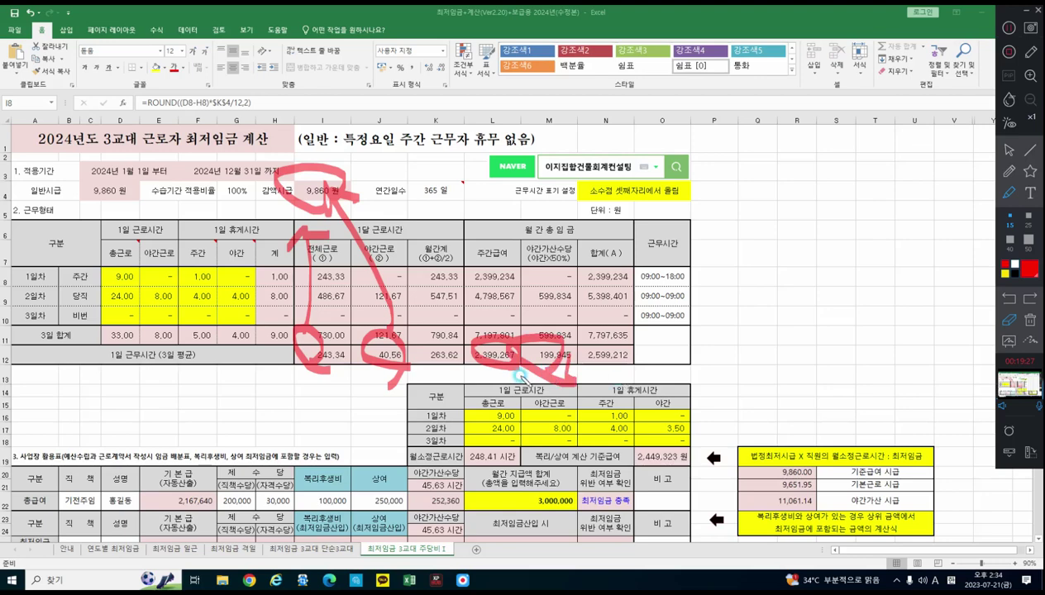
pyautogui.click(1029, 320)
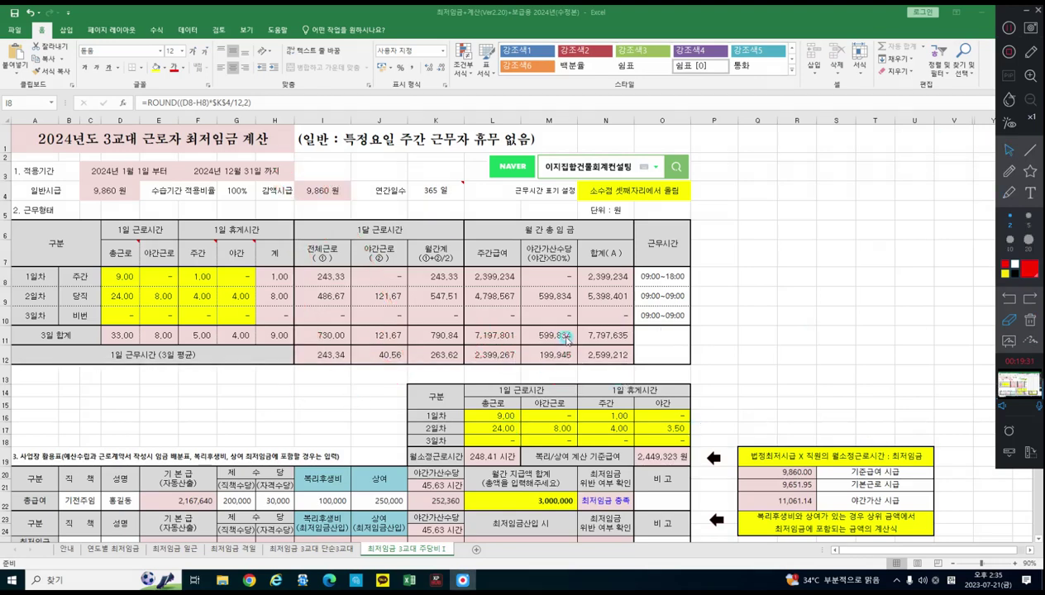
# Step: Set the 총급여 row's 월간 지급액 합계 to 2,599,220
pyautogui.scroll(-1, 500, 347)
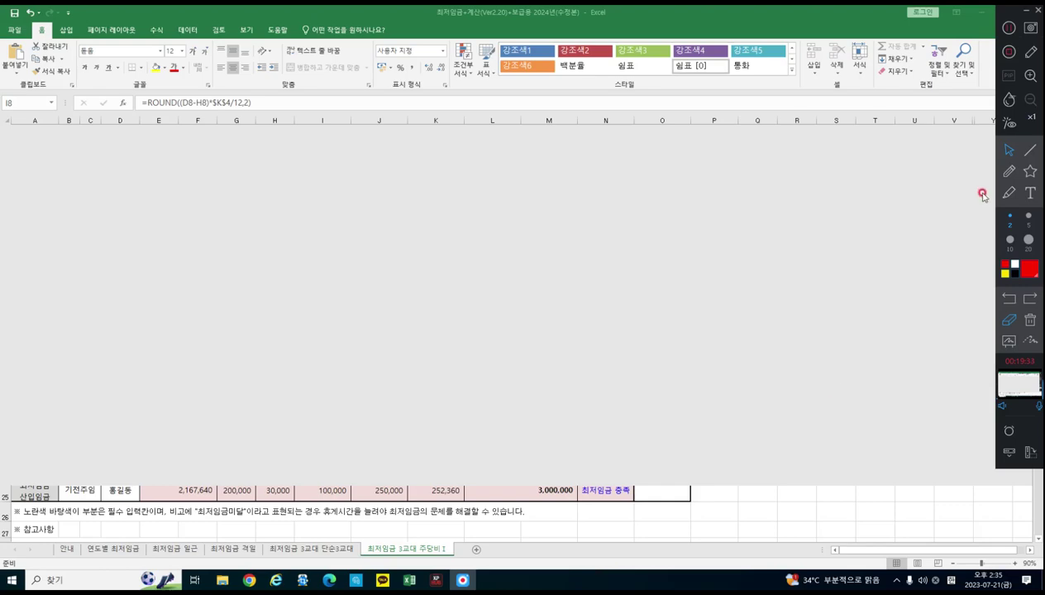
pyautogui.scroll(-1, 836, 392)
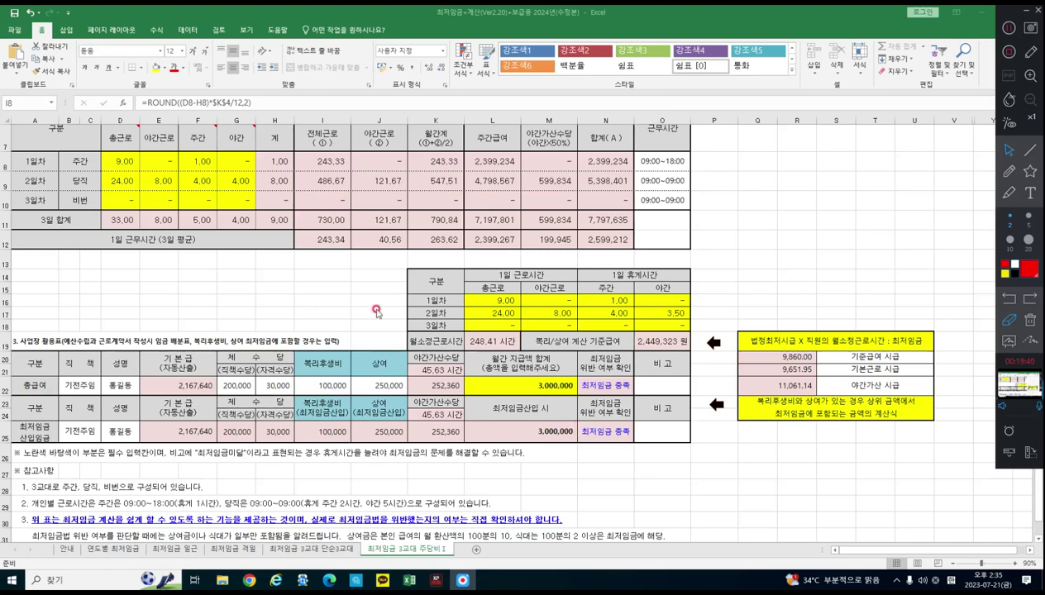
pyautogui.click(531, 386)
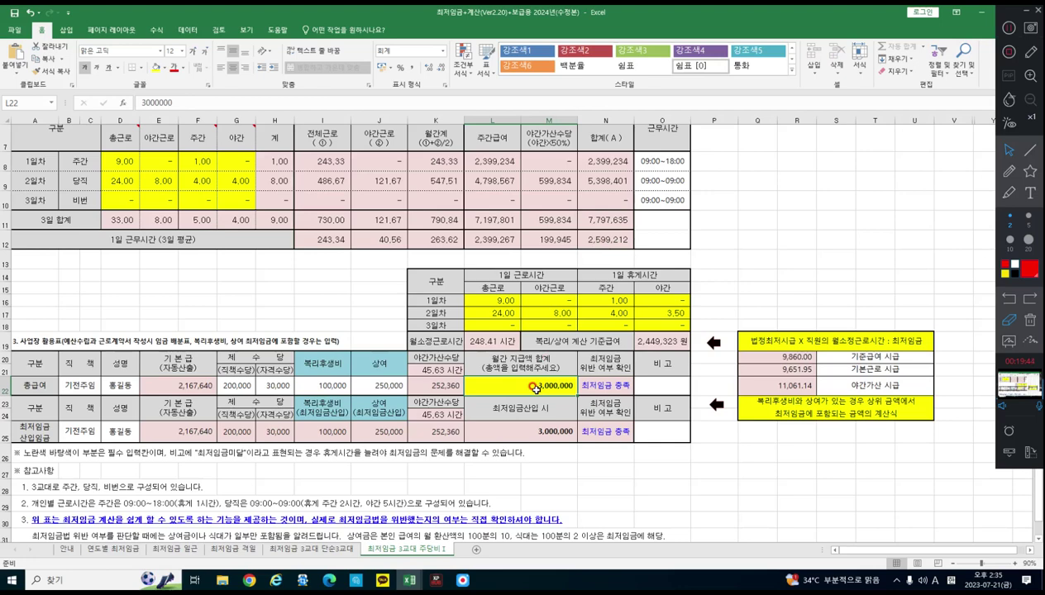
pyautogui.write('2599220')
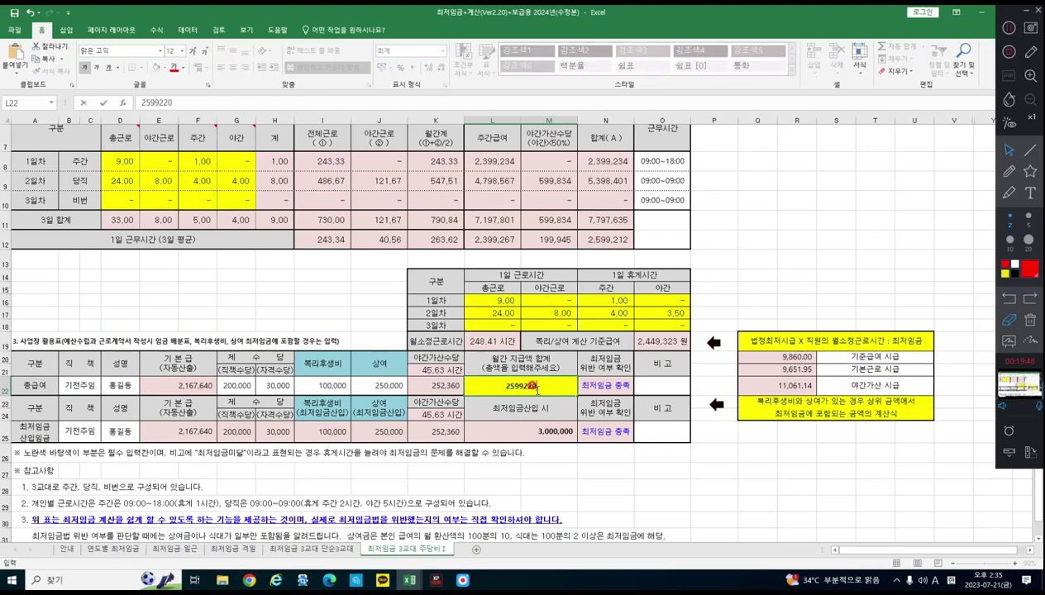
pyautogui.press('Return')
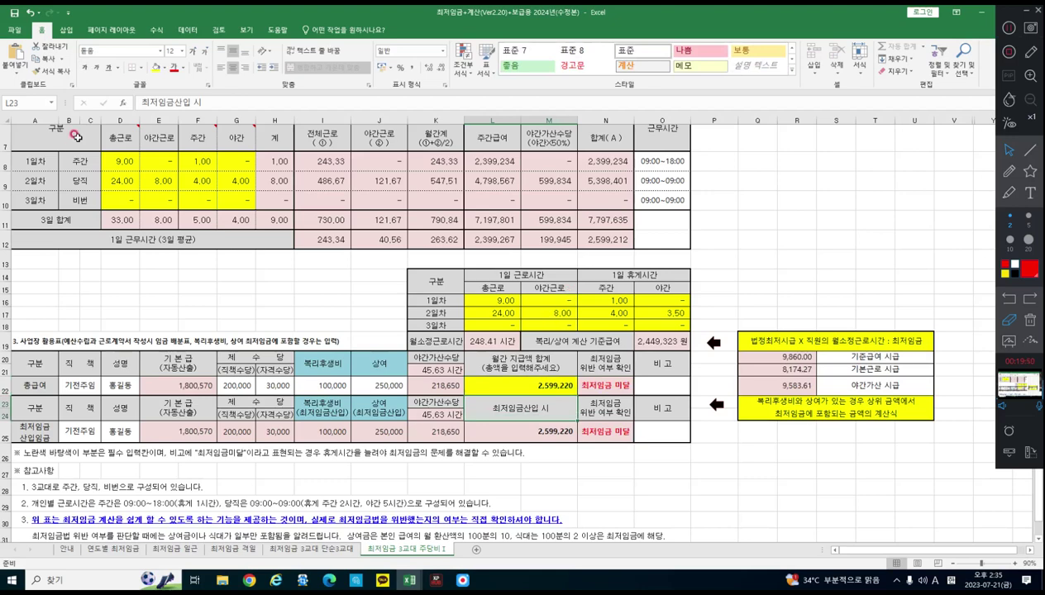
# Step: Set the 2일차 야간 휴게시간 in the 사업장 활용표's hours table to 4
pyautogui.click(493, 300)
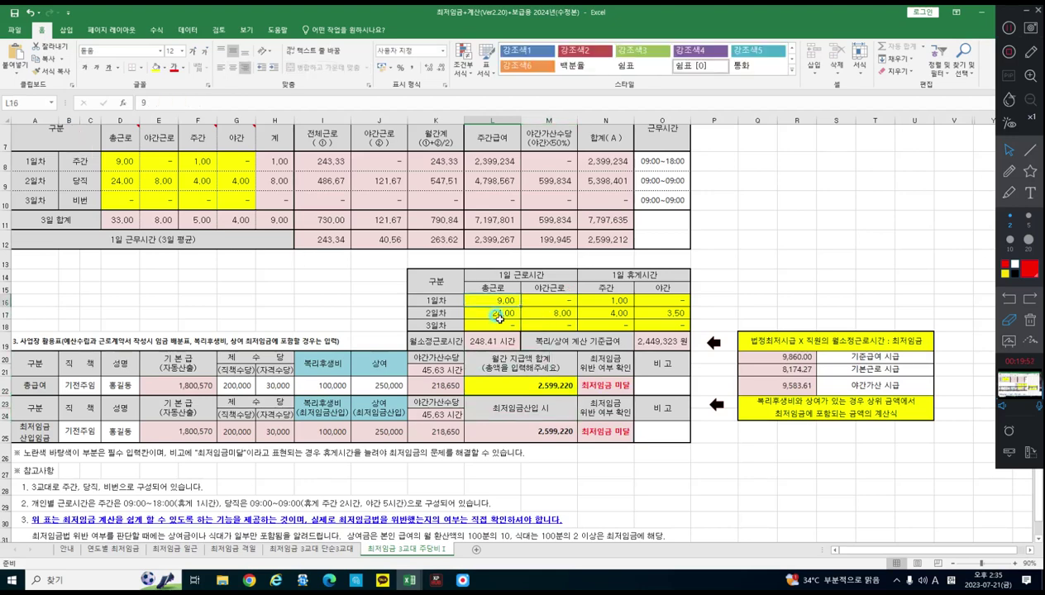
pyautogui.click(555, 297)
pyautogui.click(617, 312)
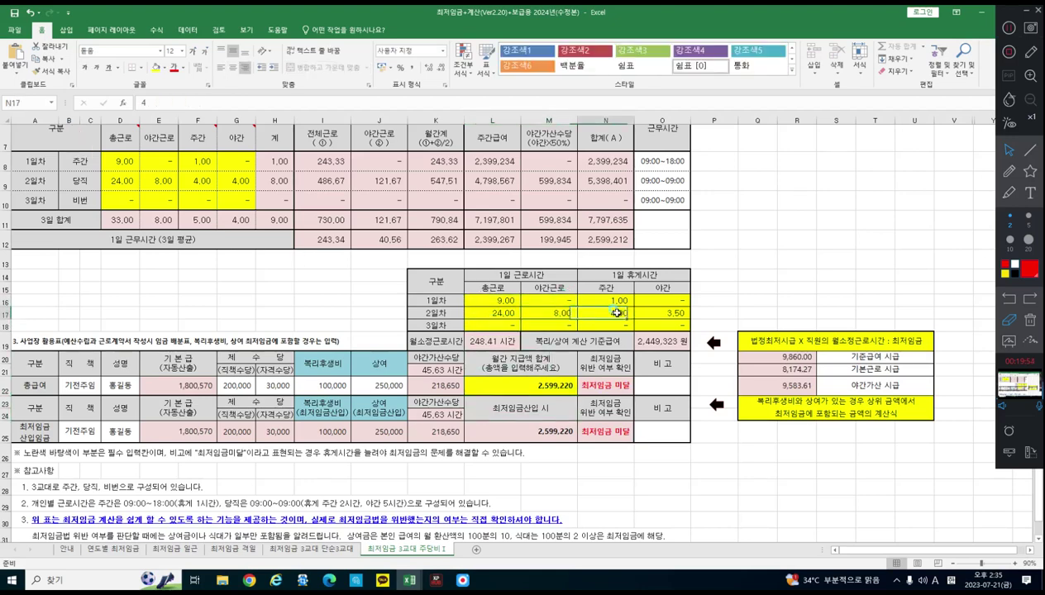
pyautogui.click(683, 316)
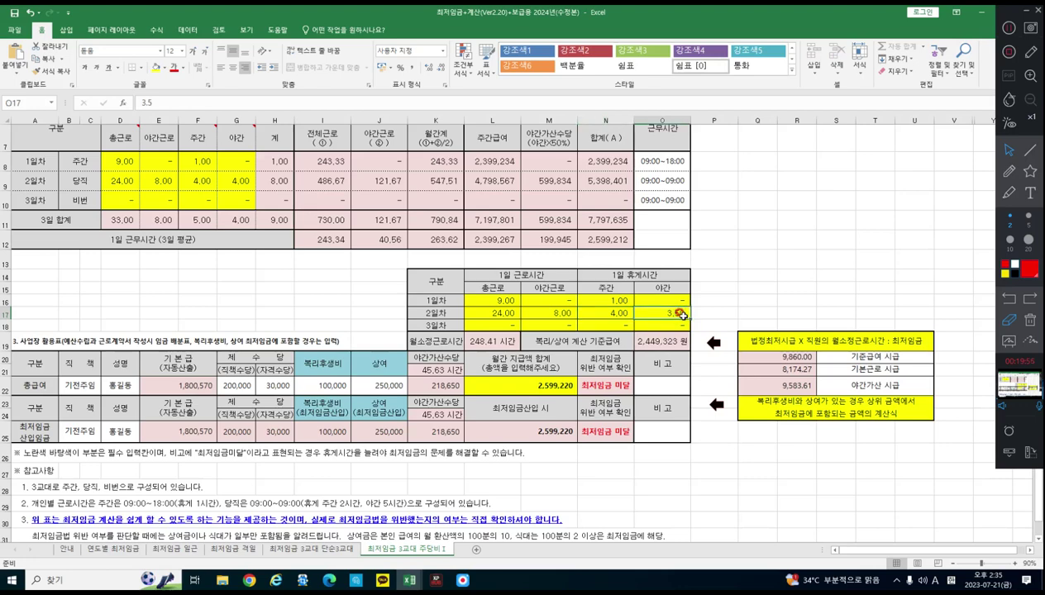
pyautogui.write('4')
pyautogui.press('Return')
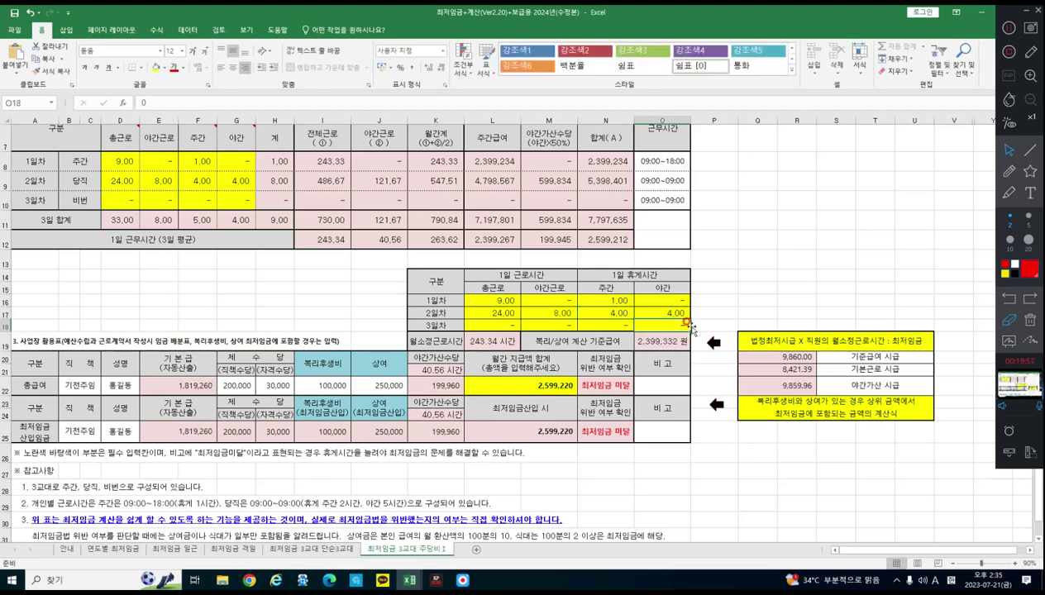
# Step: Go through the 1일차 and 2일차 working hours and rest hours in the 사업장 활용표's hours table
pyautogui.click(621, 301)
pyautogui.click(489, 296)
pyautogui.click(614, 298)
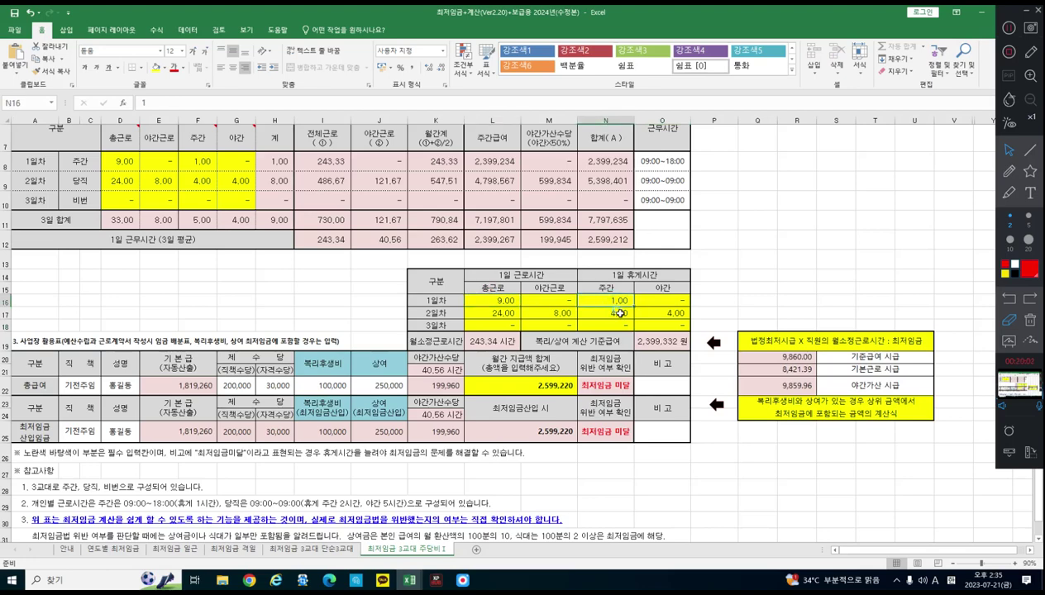
pyautogui.click(620, 314)
pyautogui.click(488, 310)
pyautogui.click(628, 319)
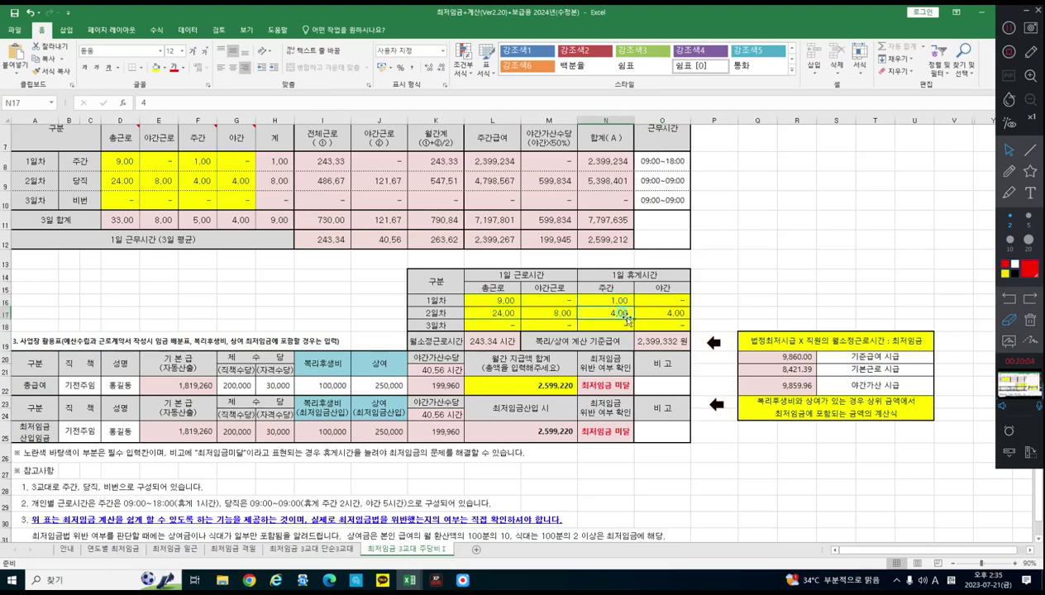
pyautogui.click(639, 308)
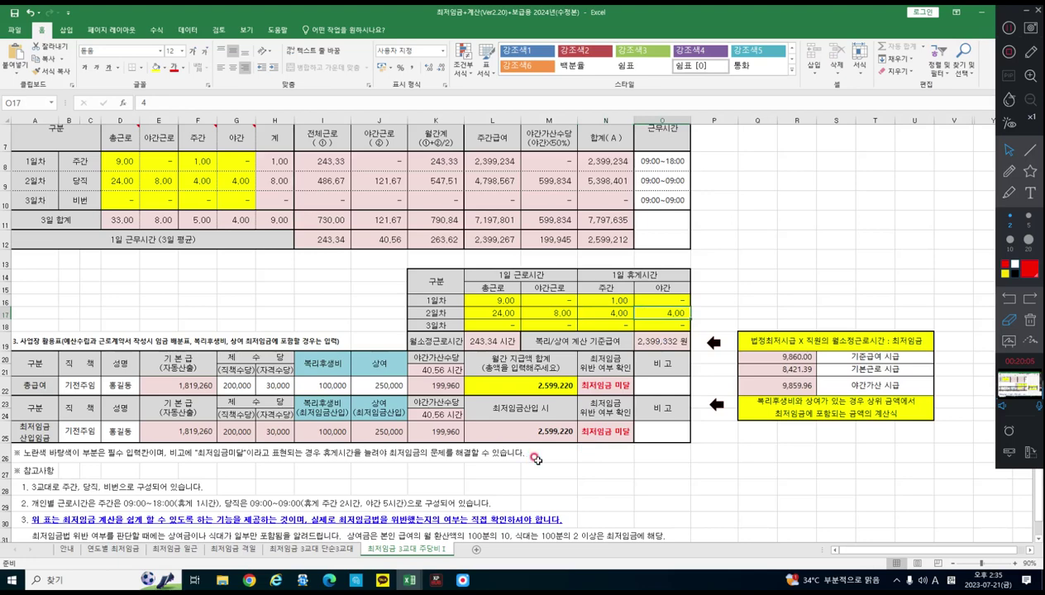
# Step: Inspect the 총급여 row's 월간 지급액 합계 and 상여 and the 최저임금산입임금 row's total
pyautogui.click(559, 386)
pyautogui.click(575, 433)
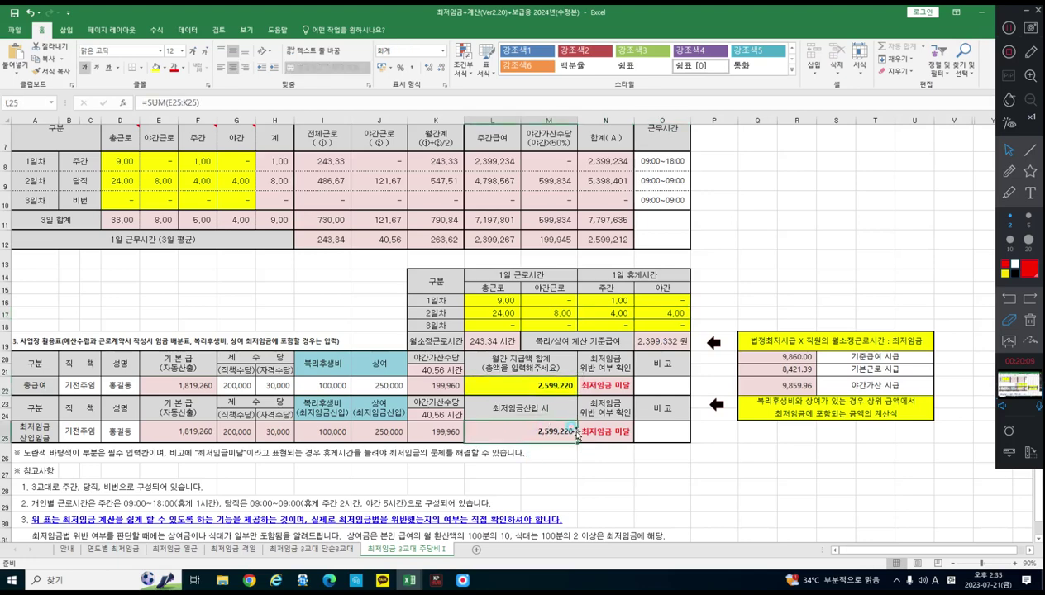
pyautogui.click(373, 385)
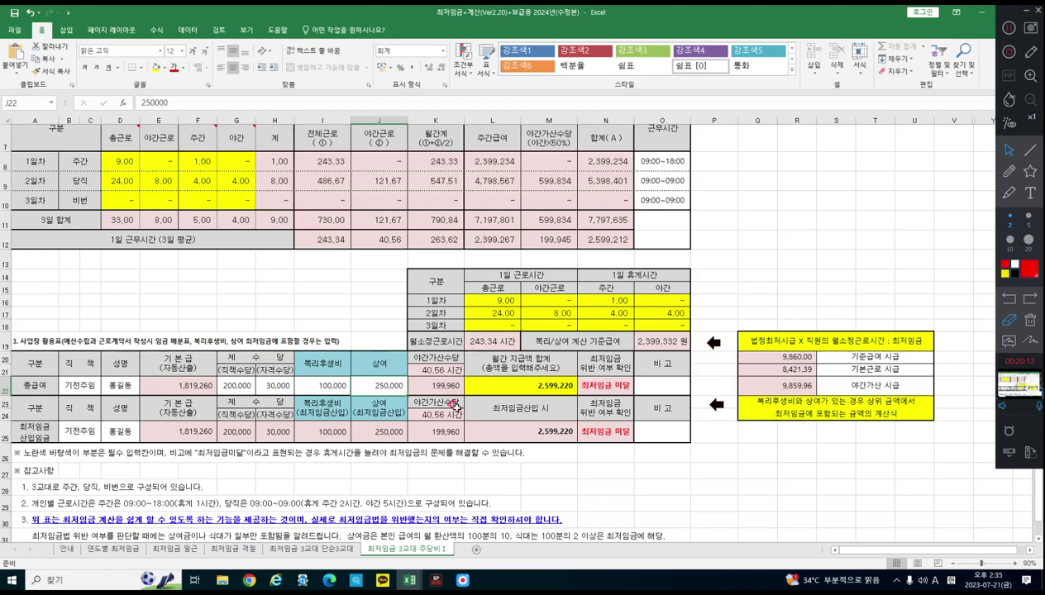
pyautogui.click(1010, 33)
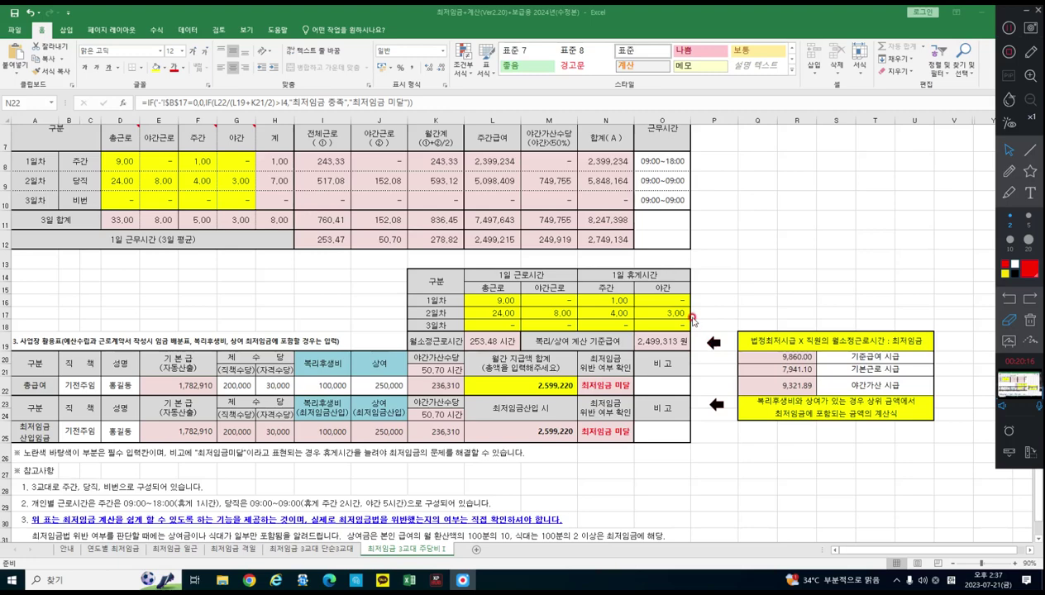
# Step: Compare the 총급여 and 최저임금산입임금 totals, and select the working and rest hours of all three days in the hours table
pyautogui.click(662, 364)
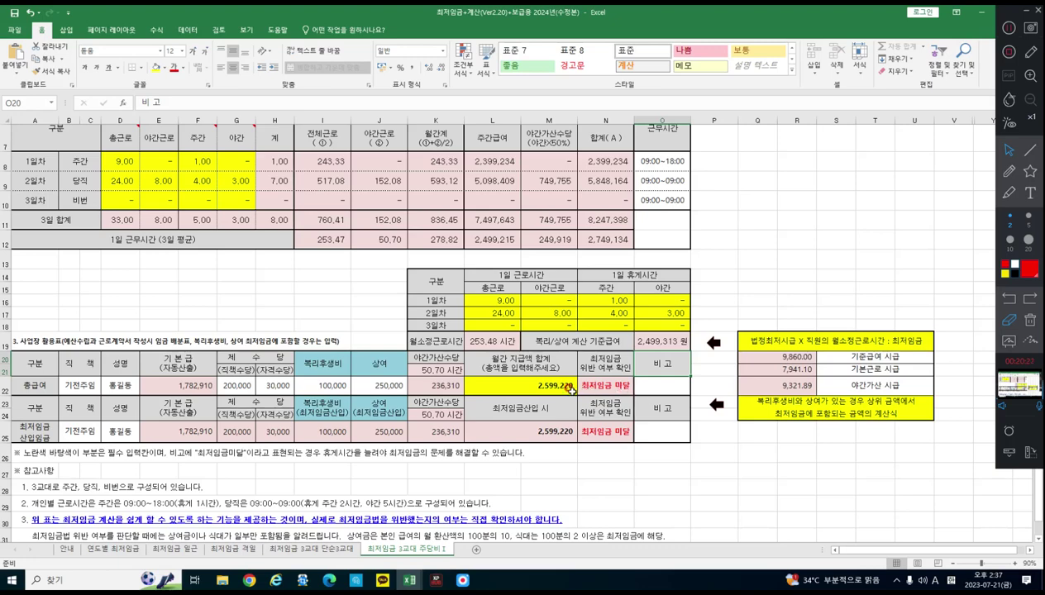
pyautogui.click(550, 382)
pyautogui.click(563, 409)
pyautogui.click(562, 438)
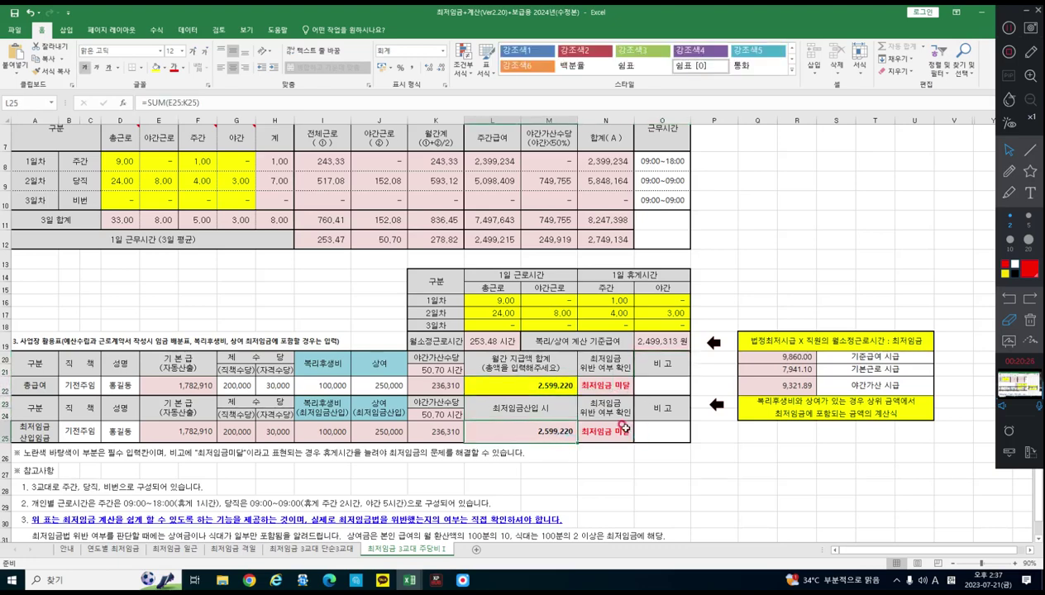
pyautogui.scroll(2, 571, 291)
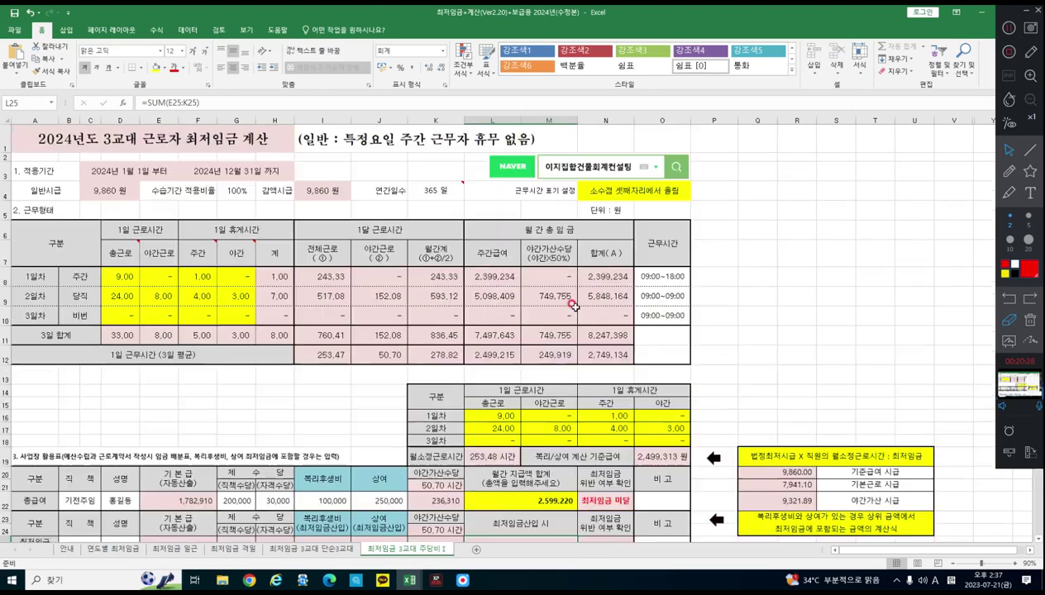
pyautogui.moveTo(470, 415); pyautogui.dragTo(641, 427)
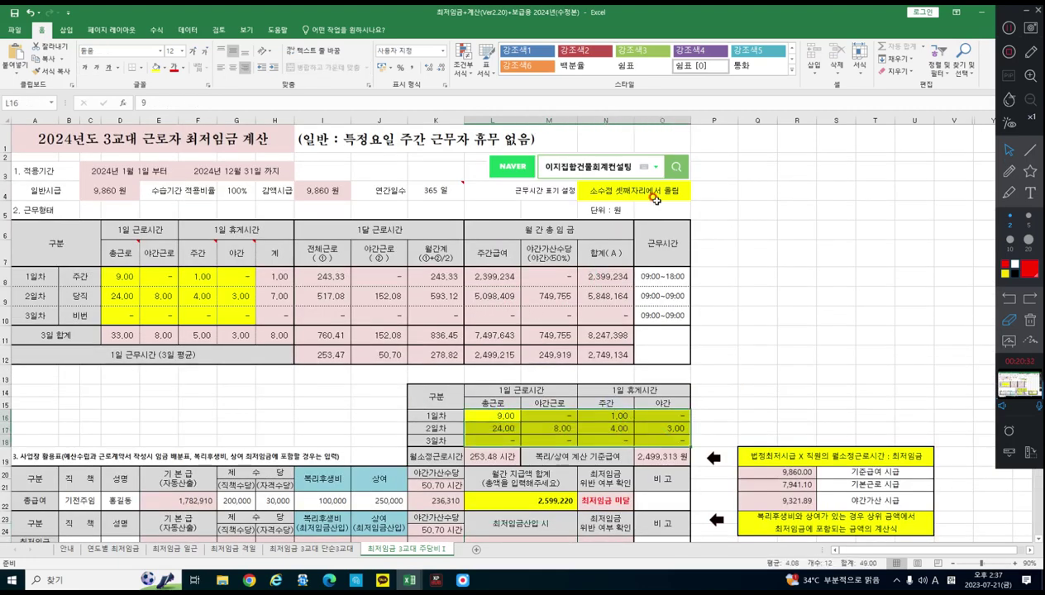
# Step: Set the 근무시간 표기 설정 to 소수점 첫째자리에서 올림 and review the recalculated tables
pyautogui.click(688, 196)
pyautogui.click(694, 195)
pyautogui.click(755, 243)
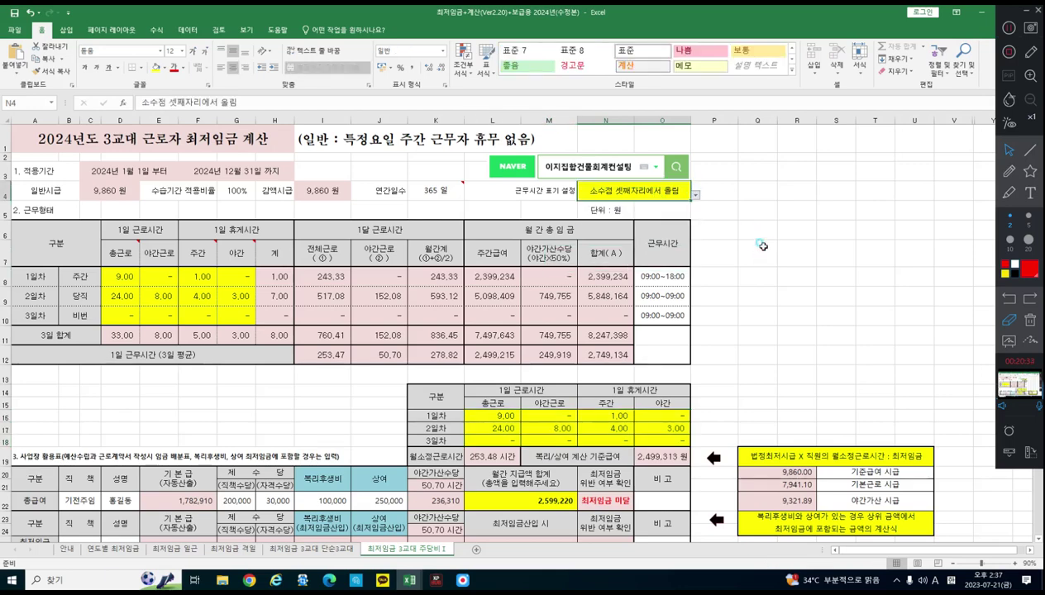
pyautogui.click(695, 195)
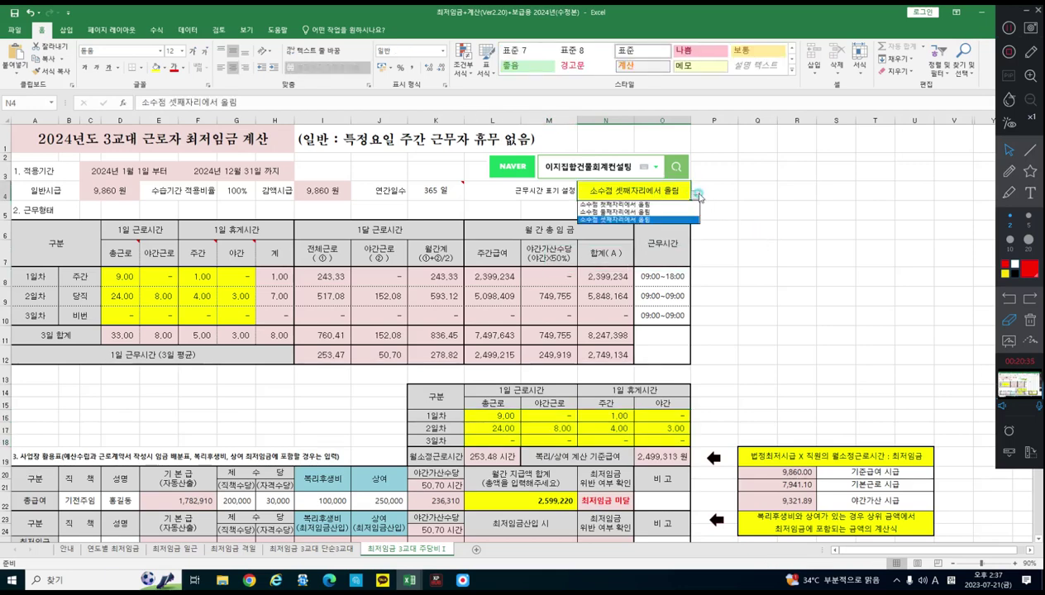
pyautogui.click(679, 204)
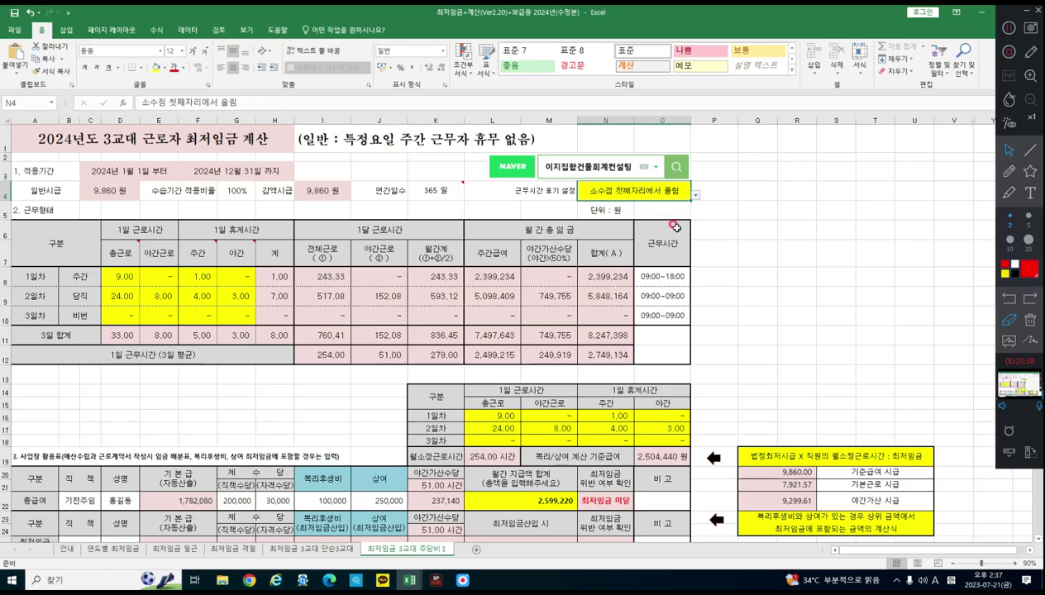
pyautogui.scroll(-2, 344, 440)
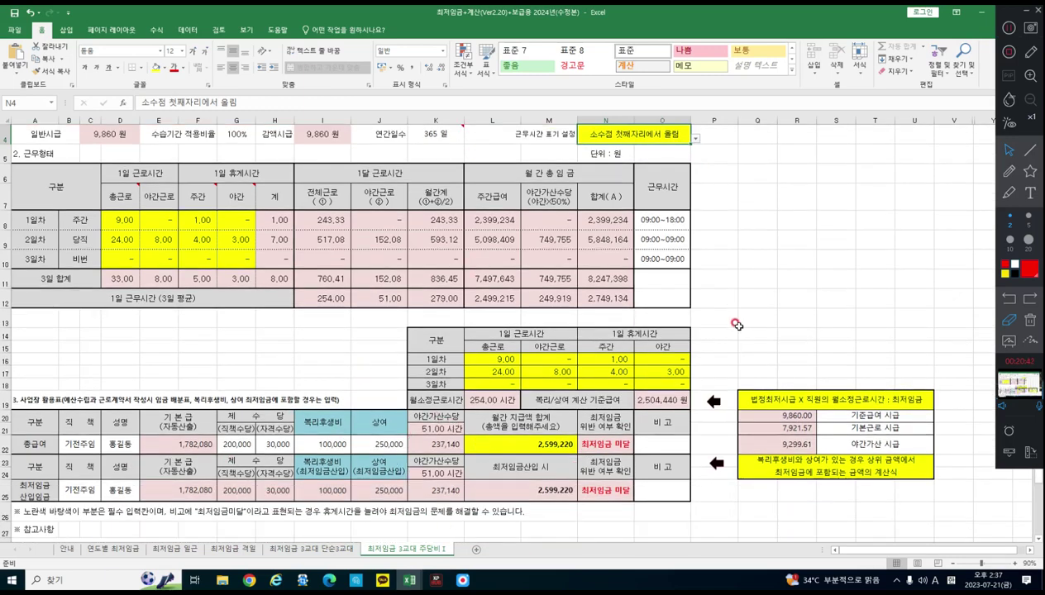
pyautogui.scroll(1, 675, 380)
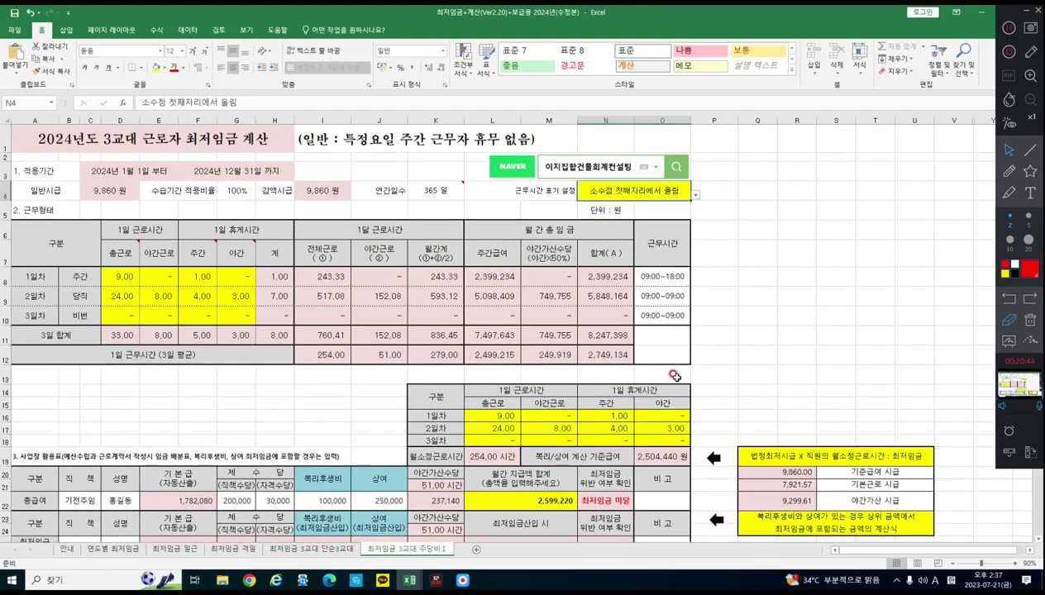
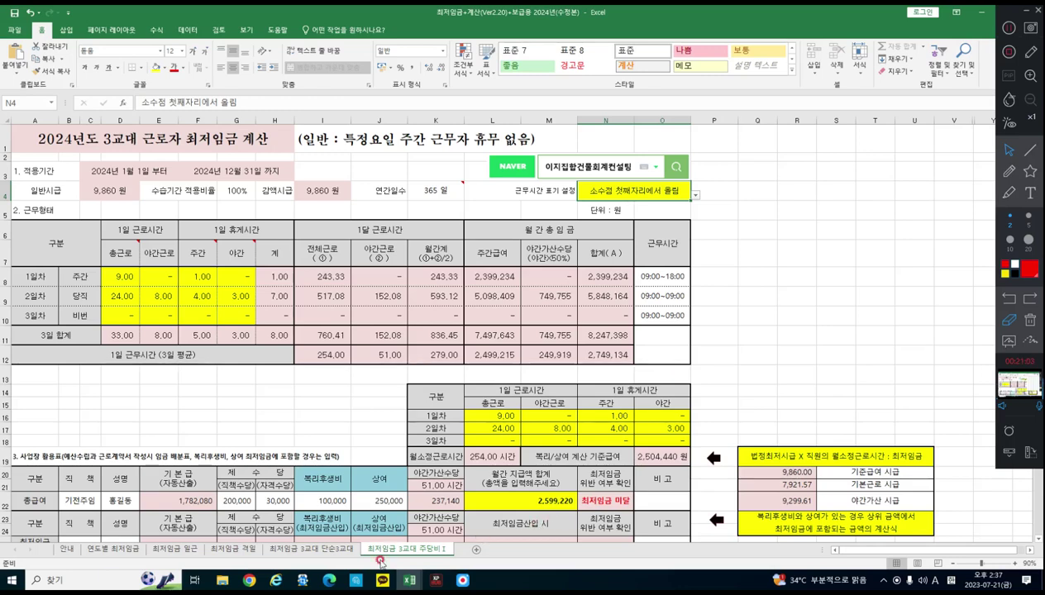
# Step: View the 최저임금 3교대 단순3교대 sheet, then the 최저임금 격일 sheet, and inspect the 5안 row's 월간 총임금 there
pyautogui.click(306, 550)
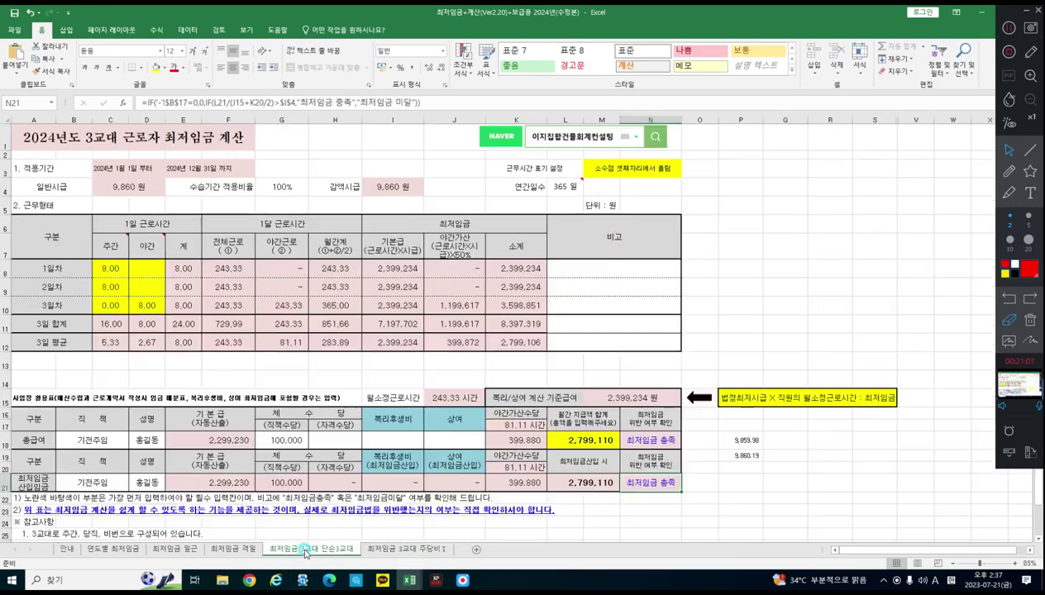
pyautogui.click(234, 550)
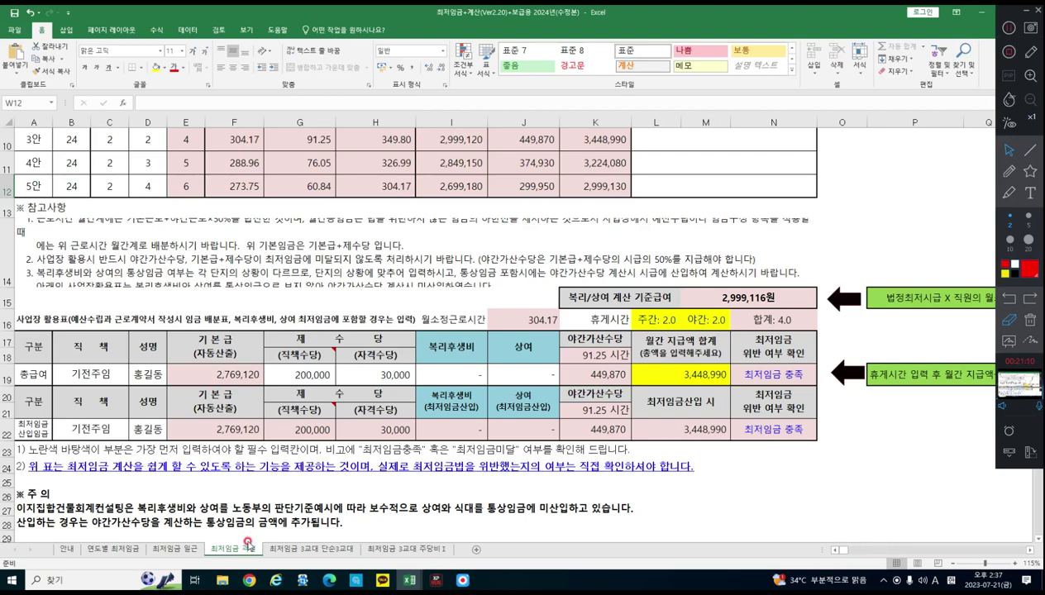
pyautogui.scroll(1, 463, 350)
pyautogui.scroll(3, 463, 349)
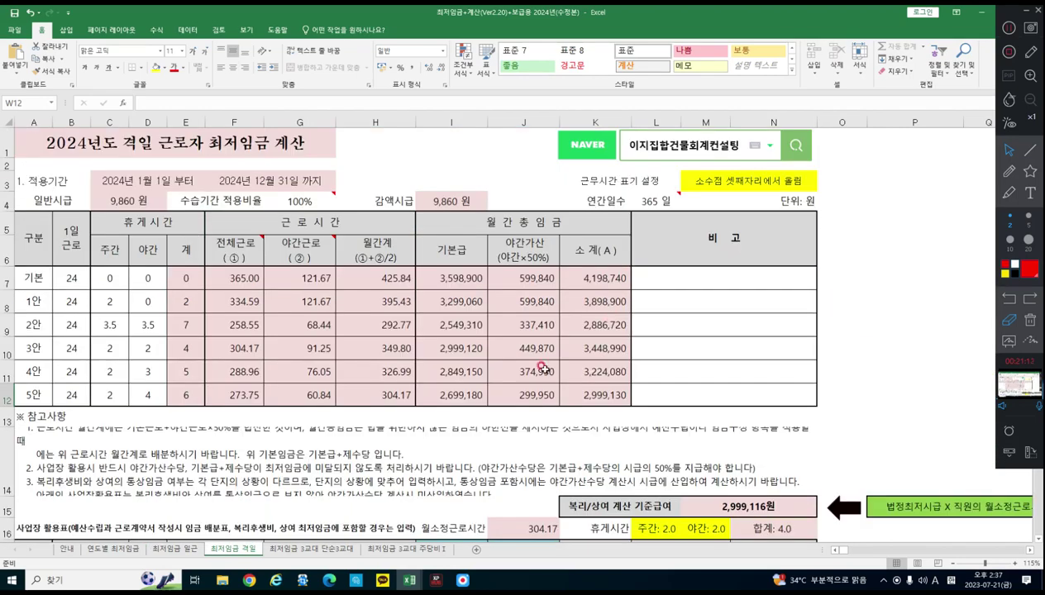
pyautogui.click(517, 395)
pyautogui.click(590, 390)
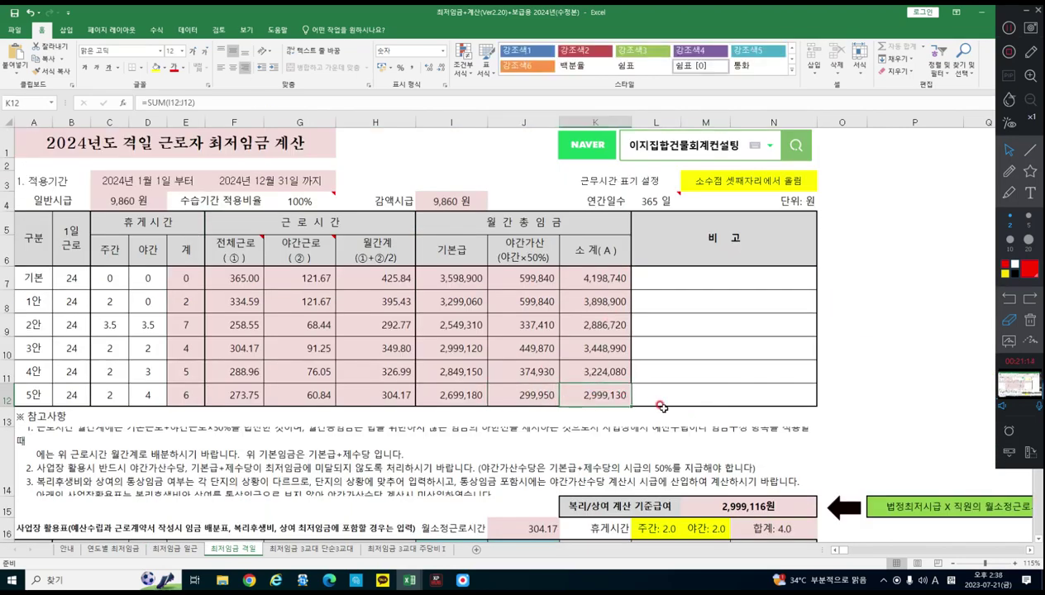